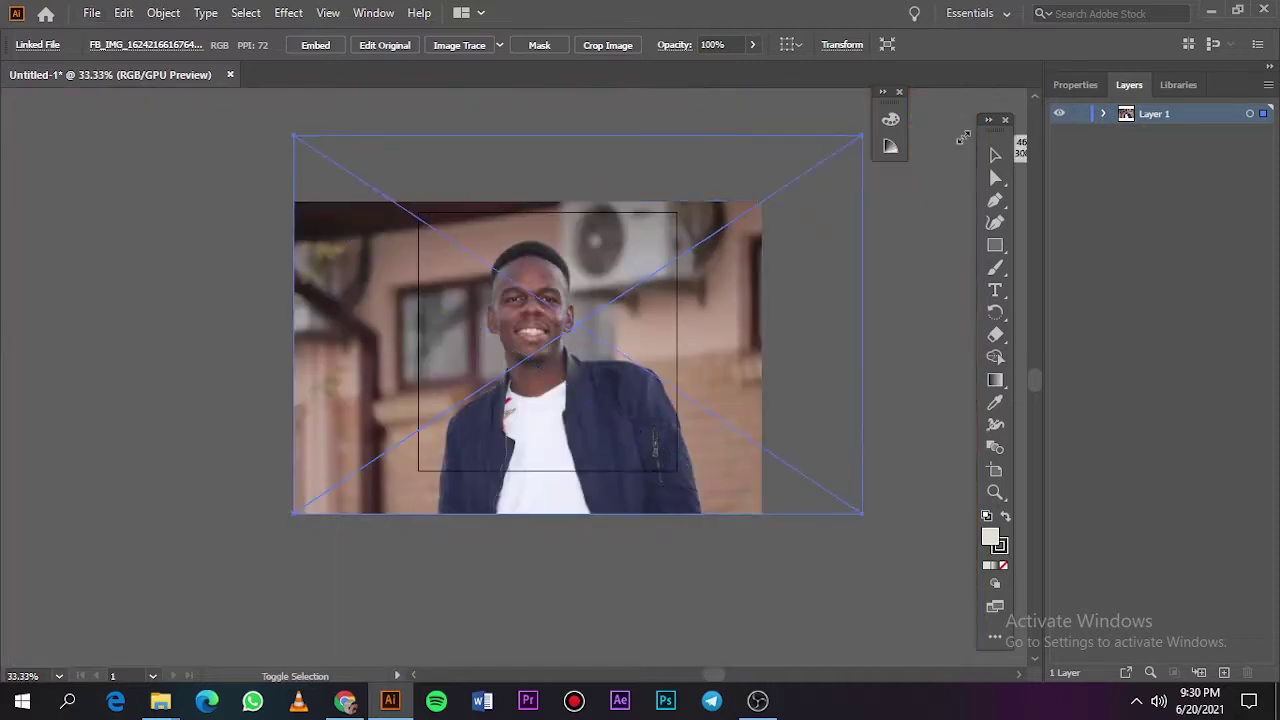
Lower the photo's opacity to 92% and lock its layer.
{"action": "scroll", "coordinate": [560, 380], "scroll_direction": "up", "scroll_amount": 1}
{"action": "scroll", "coordinate": [594, 337], "scroll_direction": "up", "scroll_amount": 1}
{"action": "scroll", "coordinate": [612, 337], "scroll_direction": "up", "scroll_amount": 1}
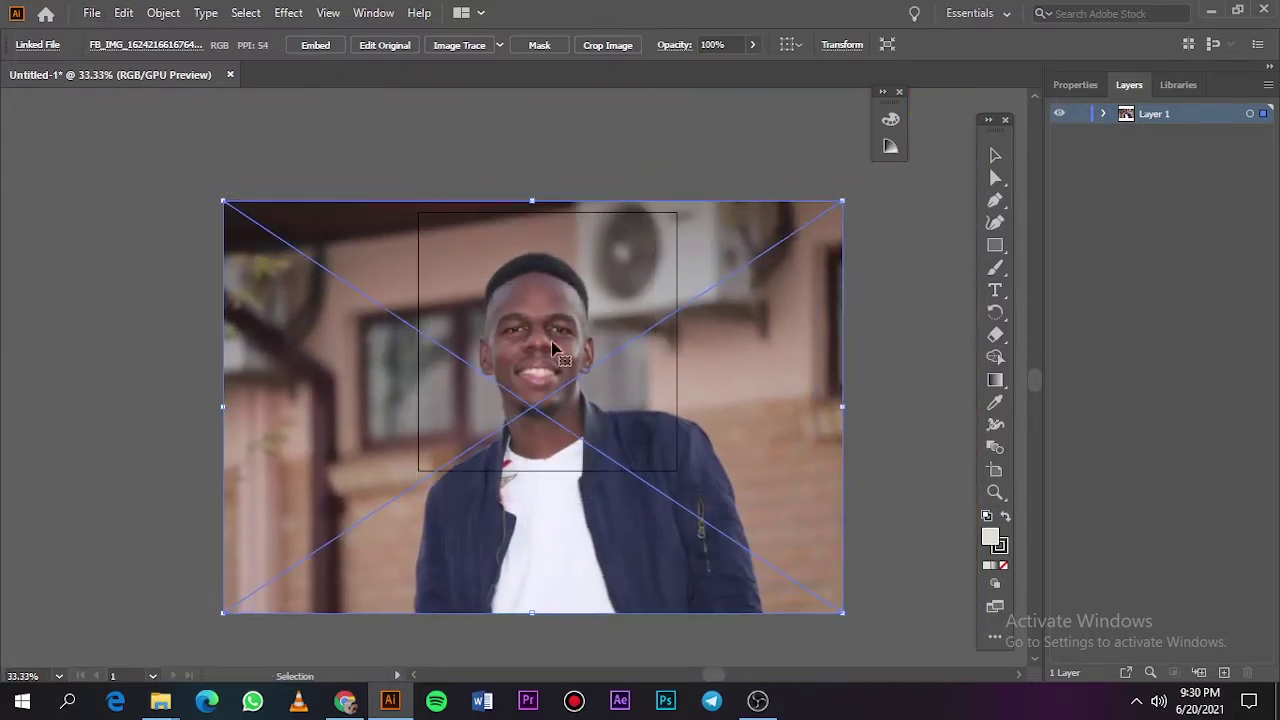
{"action": "left_click", "coordinate": [752, 44]}
{"action": "left_click_drag", "start_coordinate": [753, 69], "coordinate": [745, 69]}
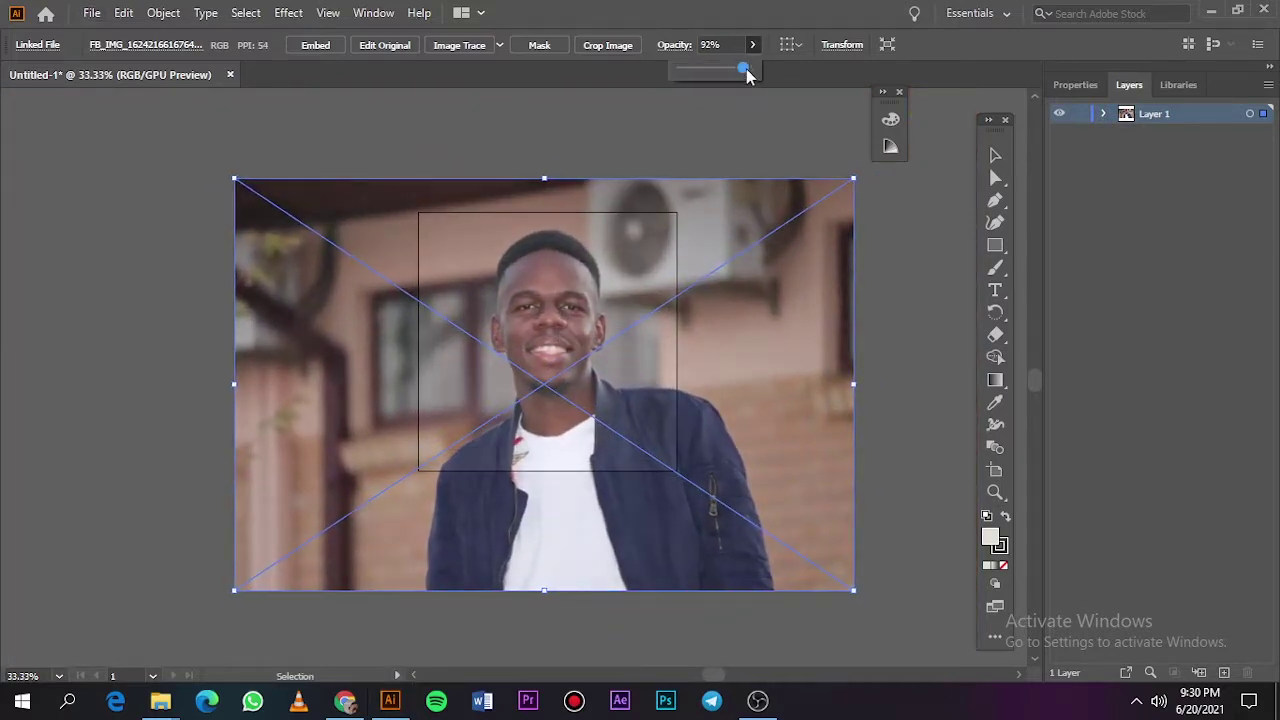
{"action": "left_click", "coordinate": [1078, 114]}
Add a new layer above the photo, with black fill and no stroke.
{"action": "scroll", "coordinate": [823, 194], "scroll_direction": "up", "scroll_amount": 2}
{"action": "scroll", "coordinate": [826, 194], "scroll_direction": "down", "scroll_amount": 1}
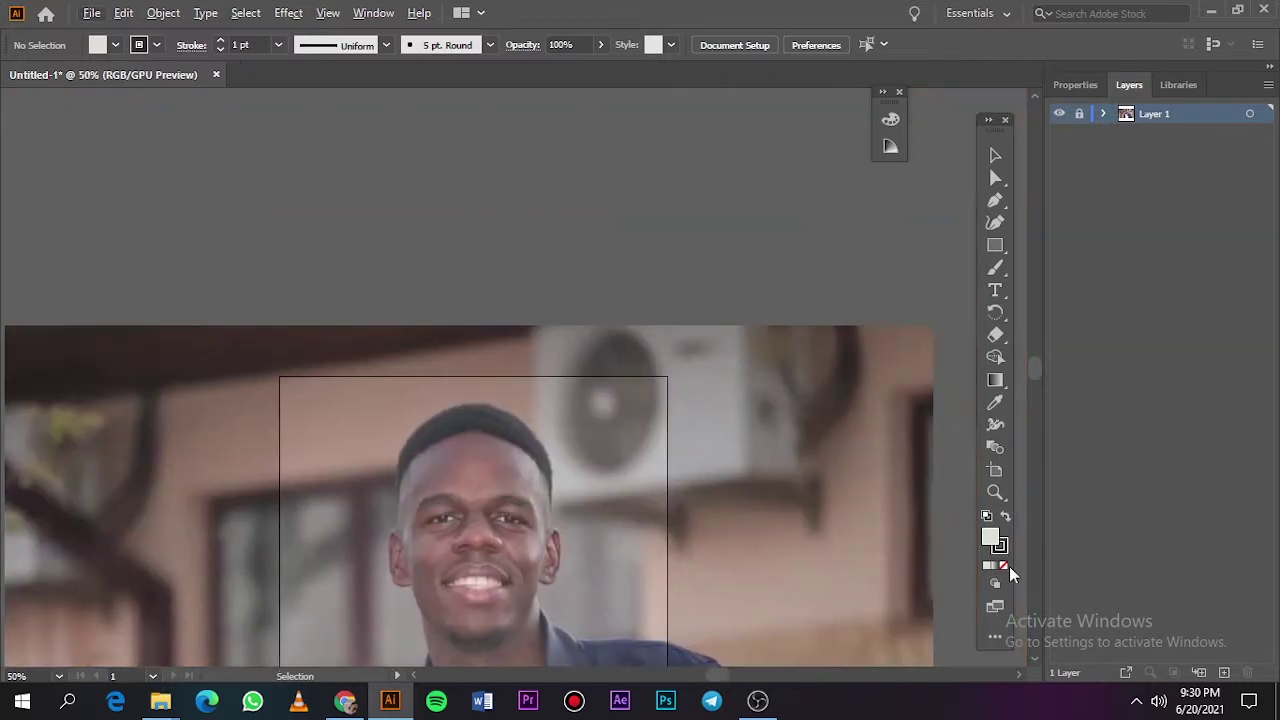
{"action": "left_click", "coordinate": [1223, 672]}
{"action": "double_click", "coordinate": [990, 537]}
{"action": "left_click", "coordinate": [1166, 106]}
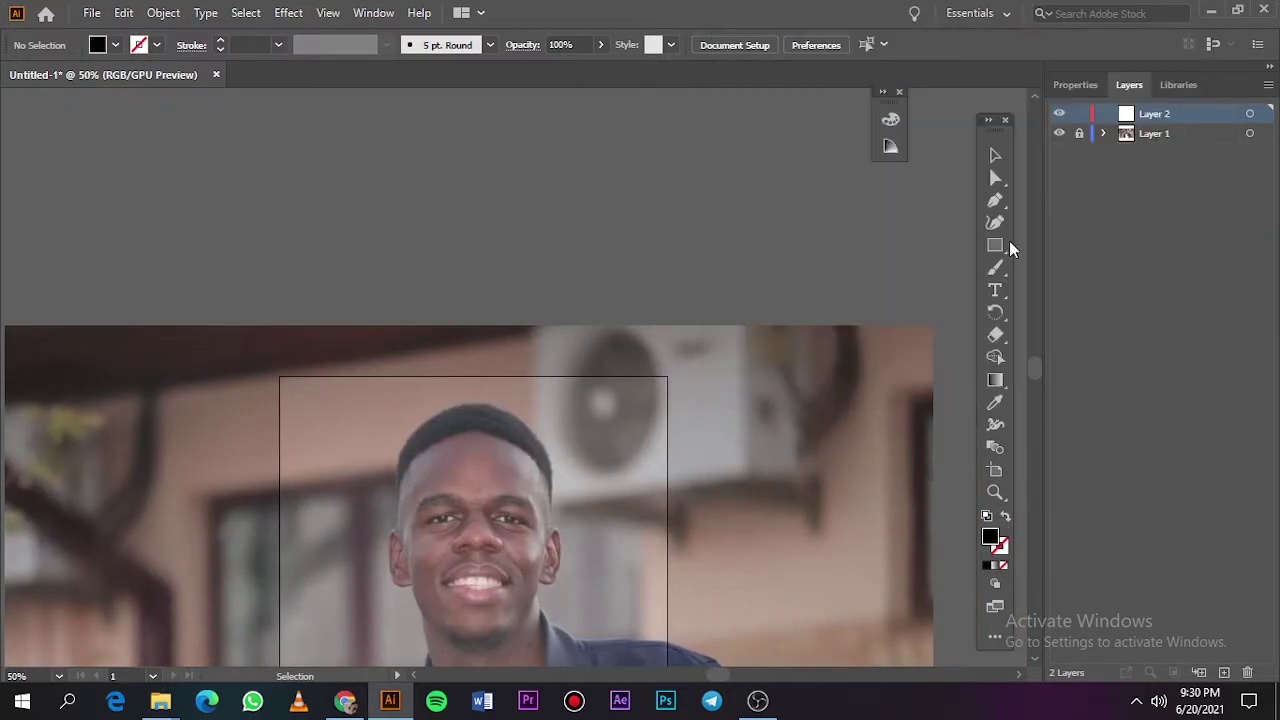
Draw a long, thin black ellipse across the page and define it as a new brush.
{"action": "key", "text": "l"}
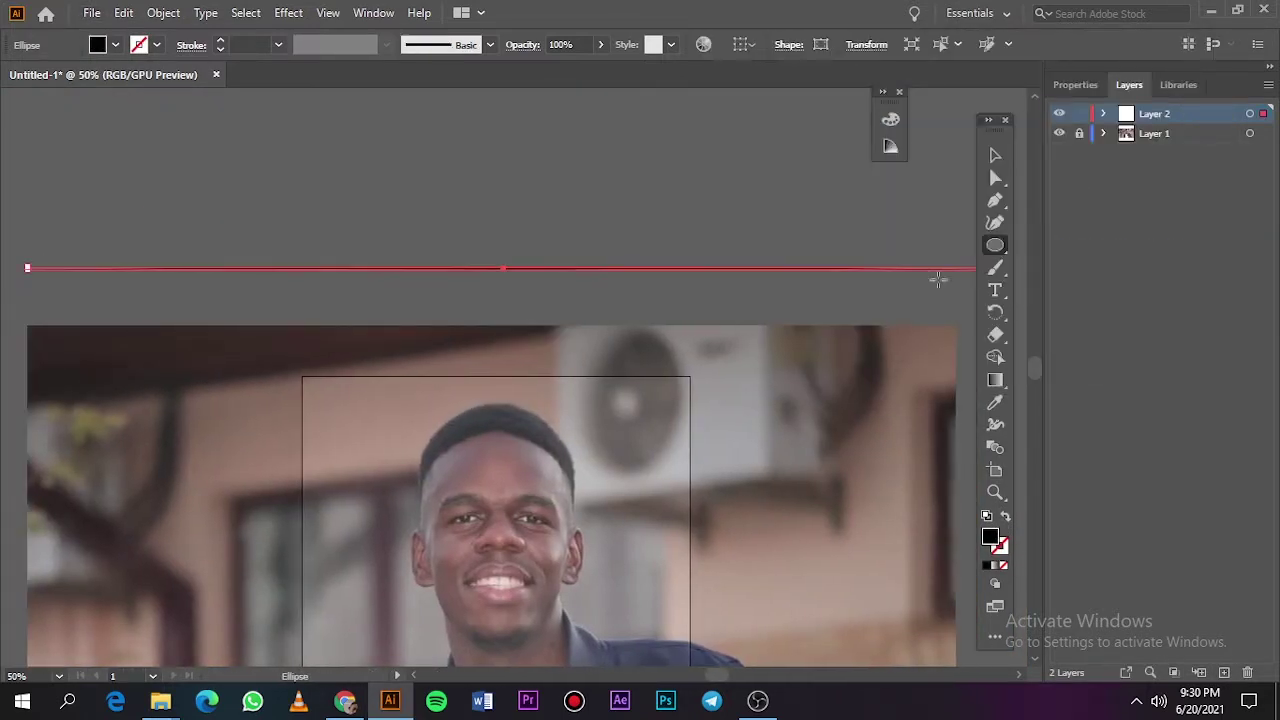
{"action": "left_click_drag", "start_coordinate": [28, 252], "coordinate": [982, 342]}
{"action": "scroll", "coordinate": [476, 289], "scroll_direction": "up", "scroll_amount": 5}
{"action": "left_click", "coordinate": [490, 44]}
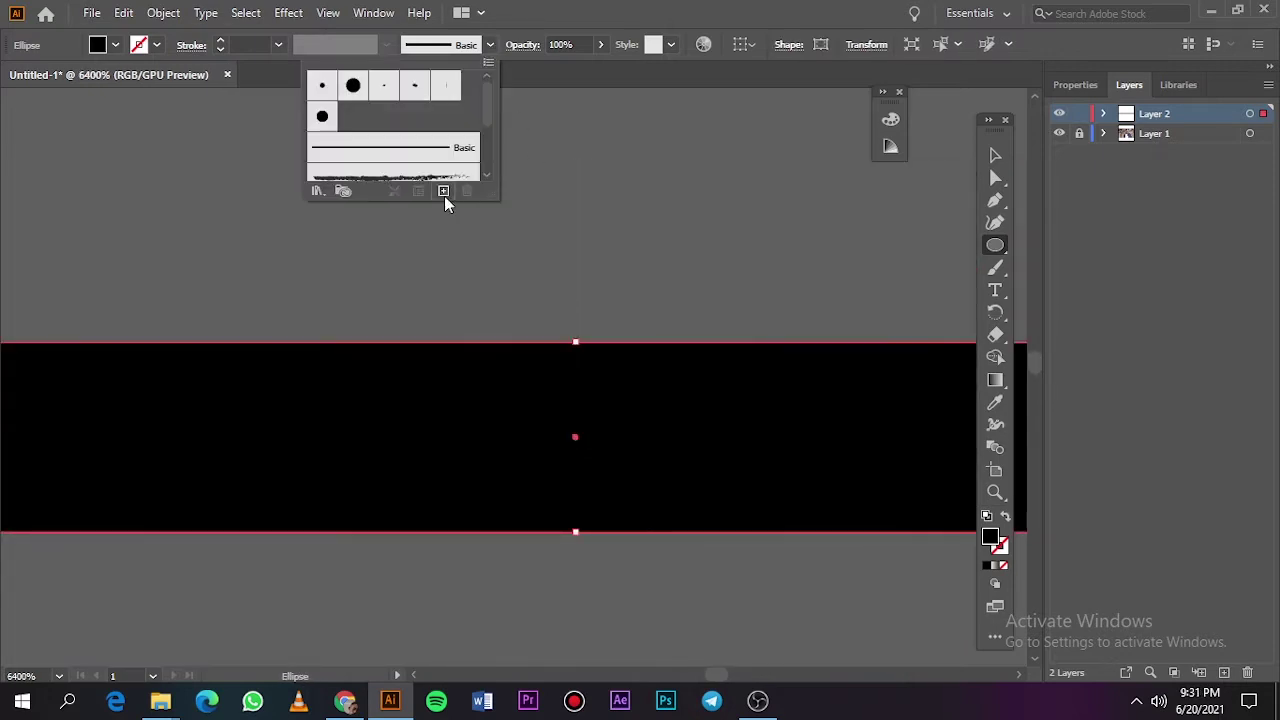
{"action": "left_click", "coordinate": [443, 190]}
{"action": "left_click", "coordinate": [594, 484]}
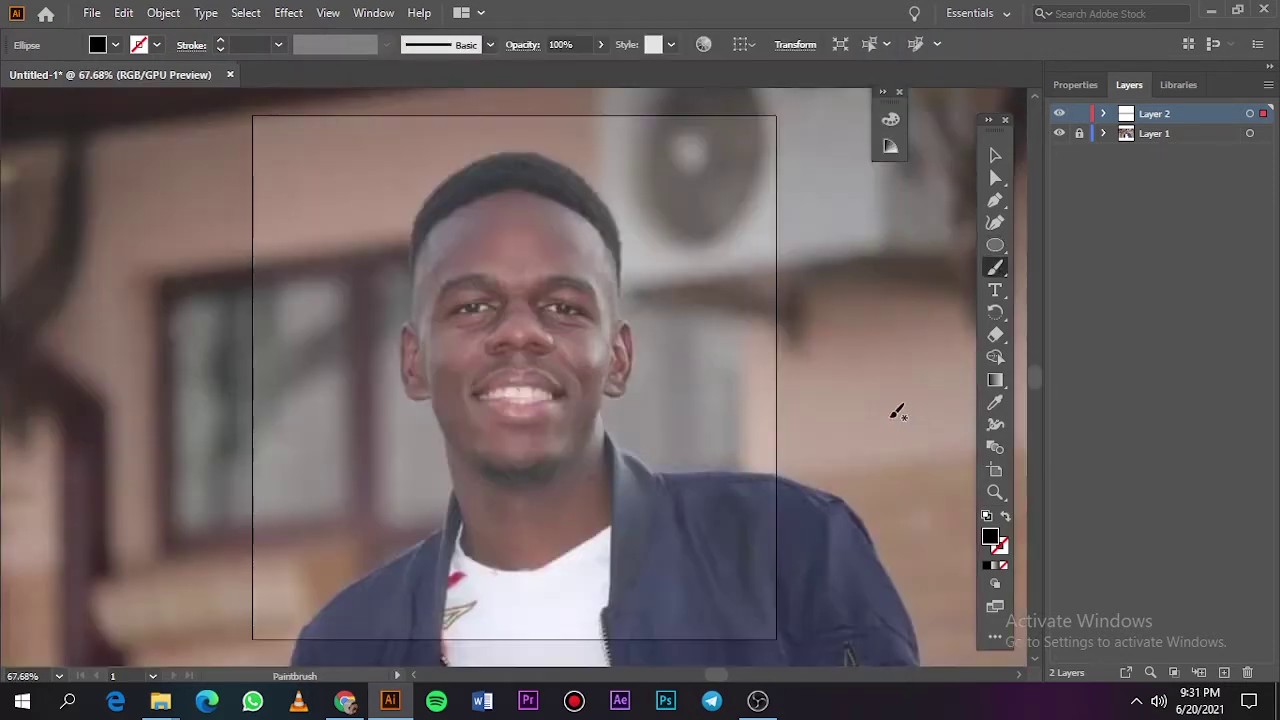
Test the new brush, then trace the curled left nostril, undoing a stray arc.
{"action": "left_click_drag", "start_coordinate": [855, 372], "coordinate": [873, 500]}
{"action": "scroll", "coordinate": [386, 343], "scroll_direction": "up", "scroll_amount": 4}
{"action": "scroll", "coordinate": [400, 360], "scroll_direction": "down", "scroll_amount": 1}
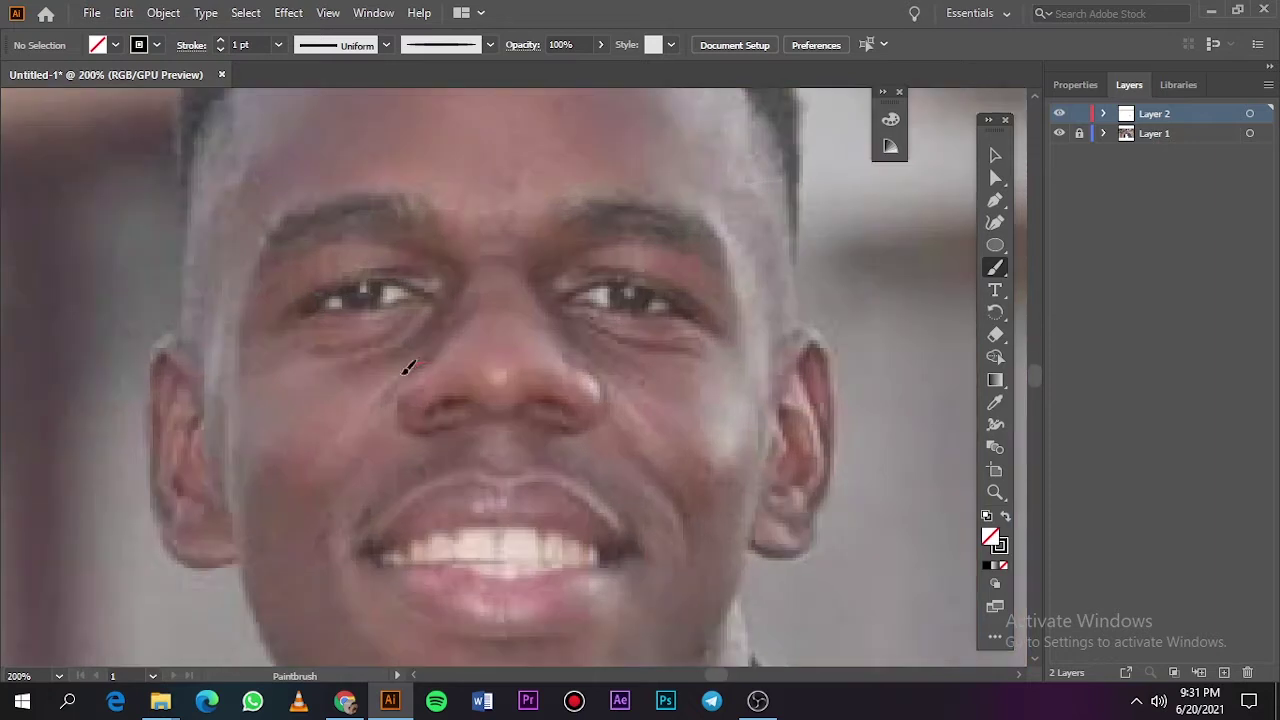
{"action": "left_click_drag", "start_coordinate": [404, 421], "coordinate": [452, 427]}
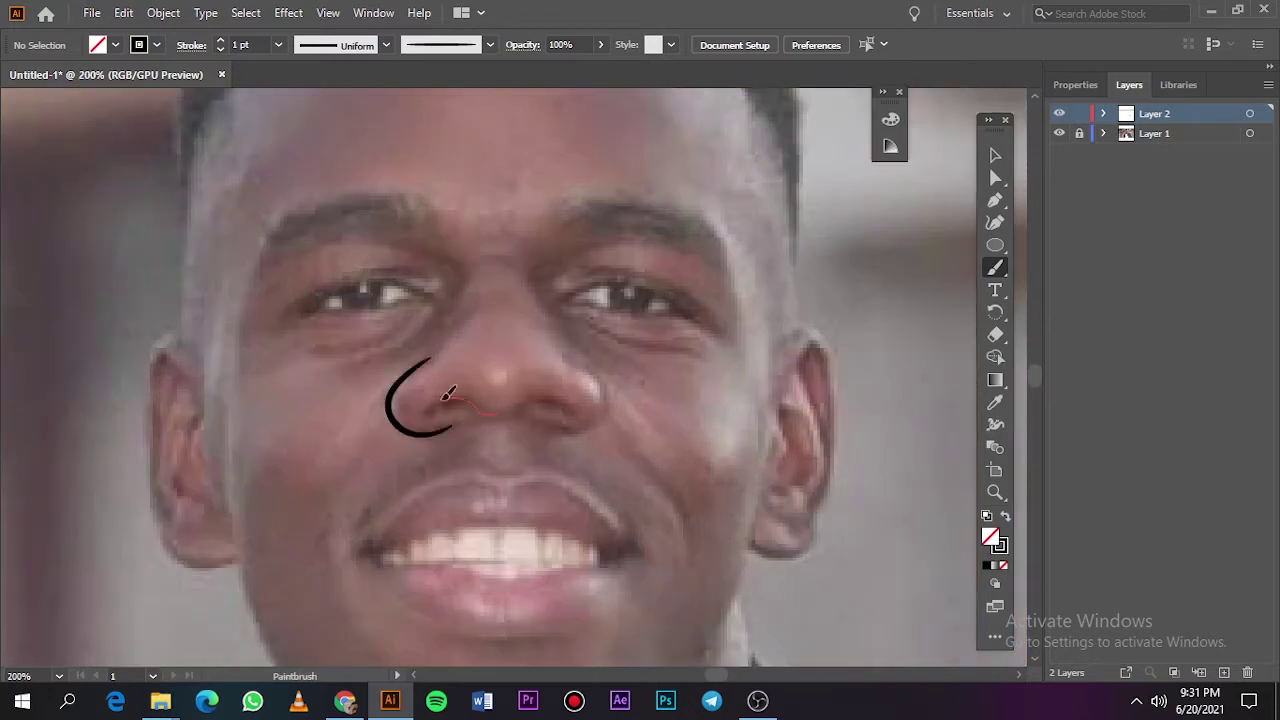
{"action": "scroll", "coordinate": [447, 393], "scroll_direction": "up", "scroll_amount": 2}
{"action": "left_click_drag", "start_coordinate": [377, 446], "coordinate": [463, 450]}
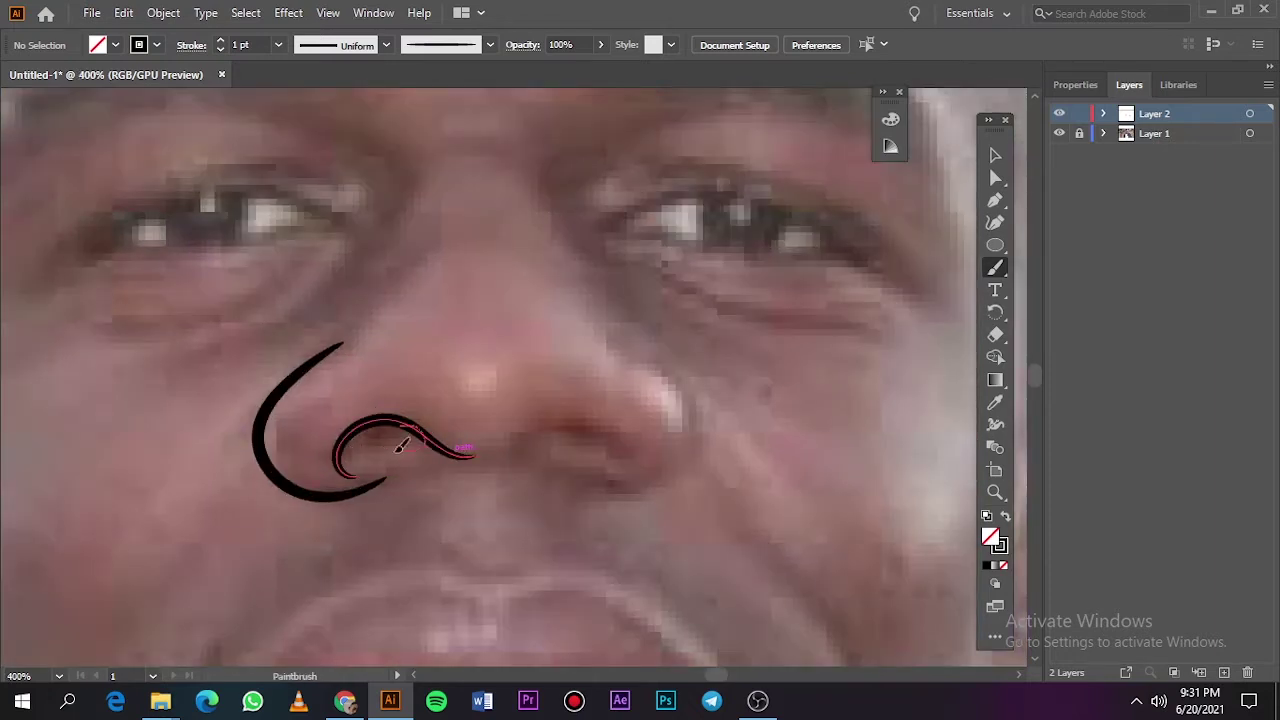
{"action": "left_click_drag", "start_coordinate": [357, 449], "coordinate": [470, 455]}
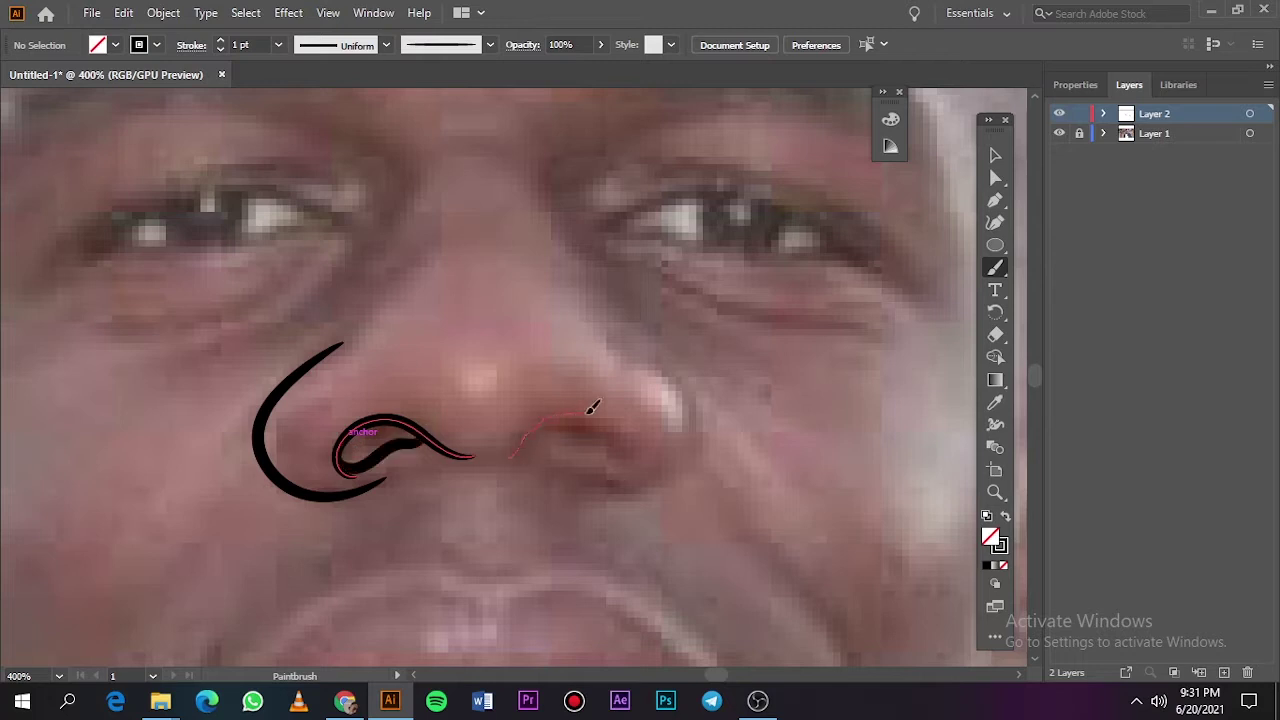
{"action": "left_click_drag", "start_coordinate": [590, 410], "coordinate": [637, 453]}
{"action": "key", "text": "ctrl+z"}
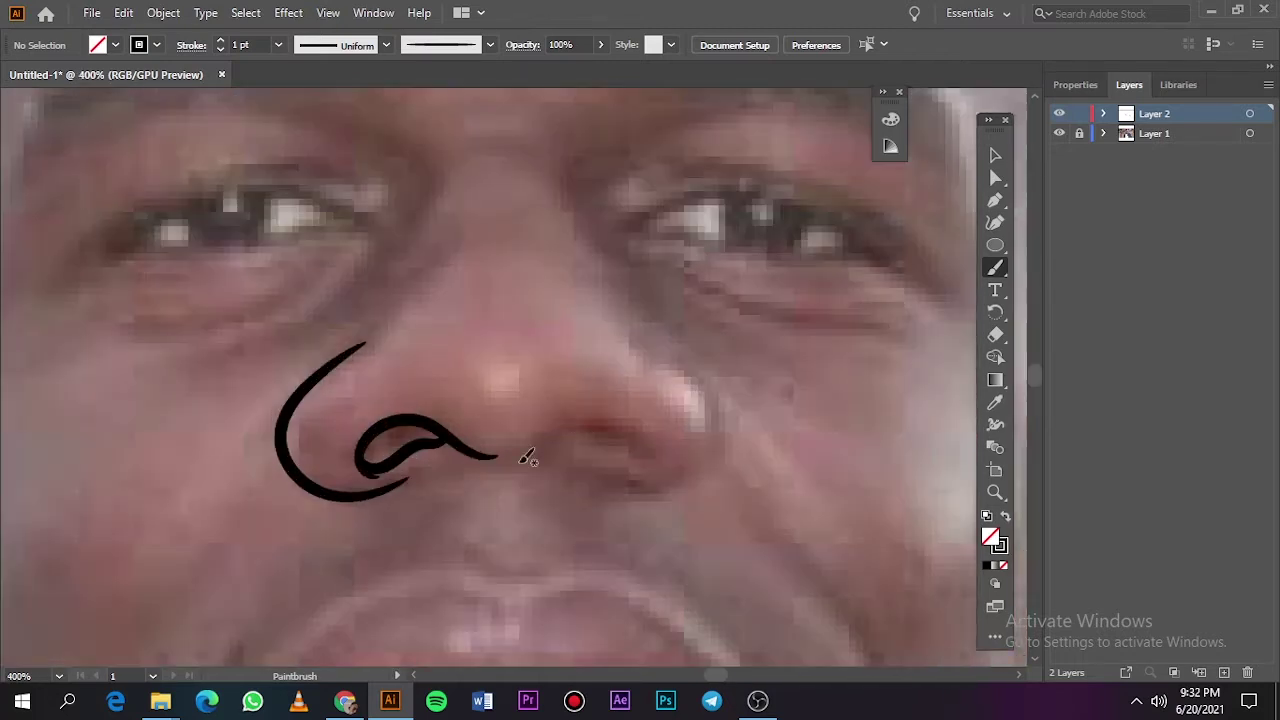
Trace the right nostril's outline, curl and outer wing.
{"action": "mouse_move", "coordinate": [512, 460]}
{"action": "left_mouse_down"}
{"action": "mouse_move", "coordinate": [625, 418]}
{"action": "mouse_move", "coordinate": [655, 458]}
{"action": "left_mouse_up"}
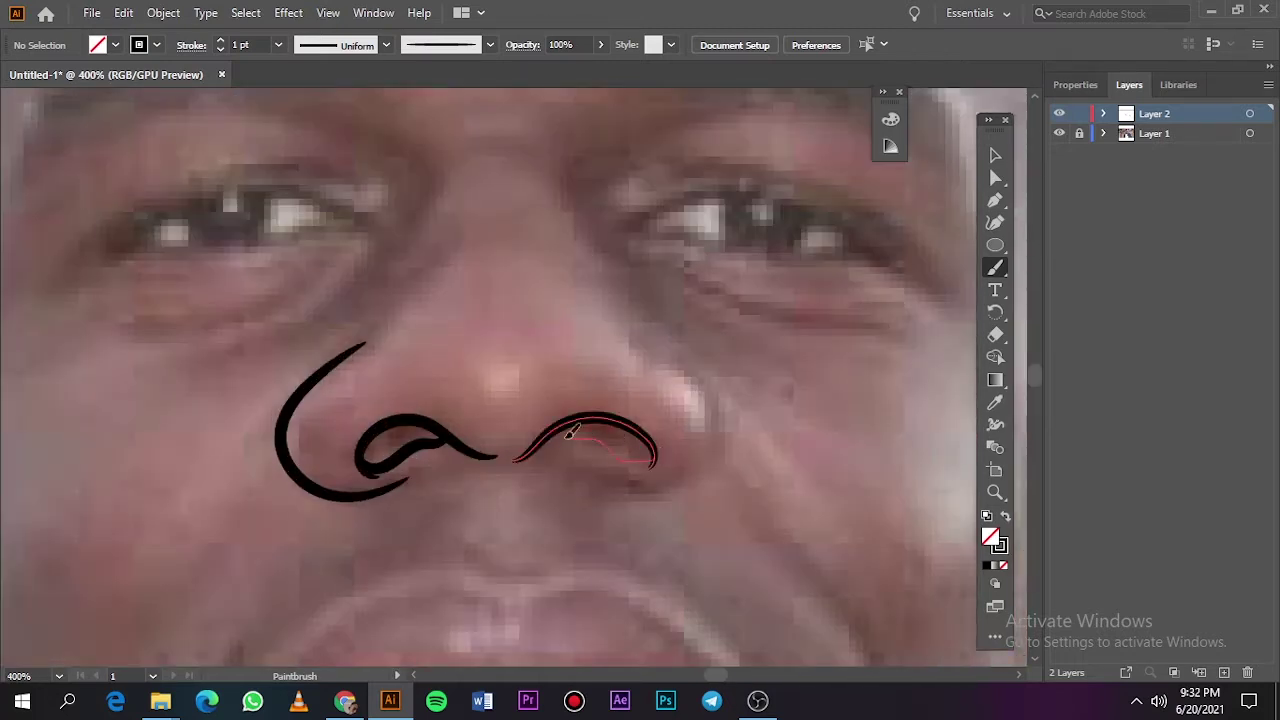
{"action": "left_click_drag", "start_coordinate": [573, 430], "coordinate": [652, 458]}
{"action": "left_click_drag", "start_coordinate": [578, 470], "coordinate": [650, 485]}
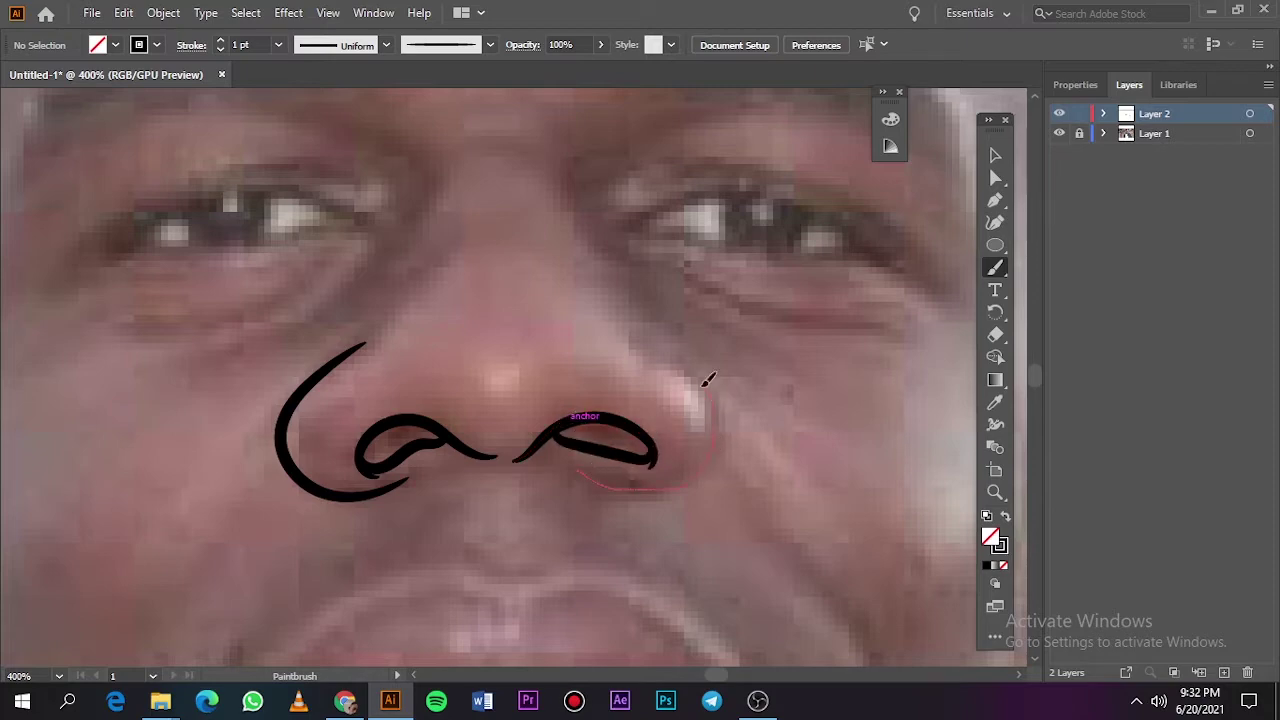
{"action": "left_click_drag", "start_coordinate": [625, 325], "coordinate": [600, 300]}
Add two short marks at the nose bridge joined by an arc.
{"action": "key", "text": "ctrl+minus"}
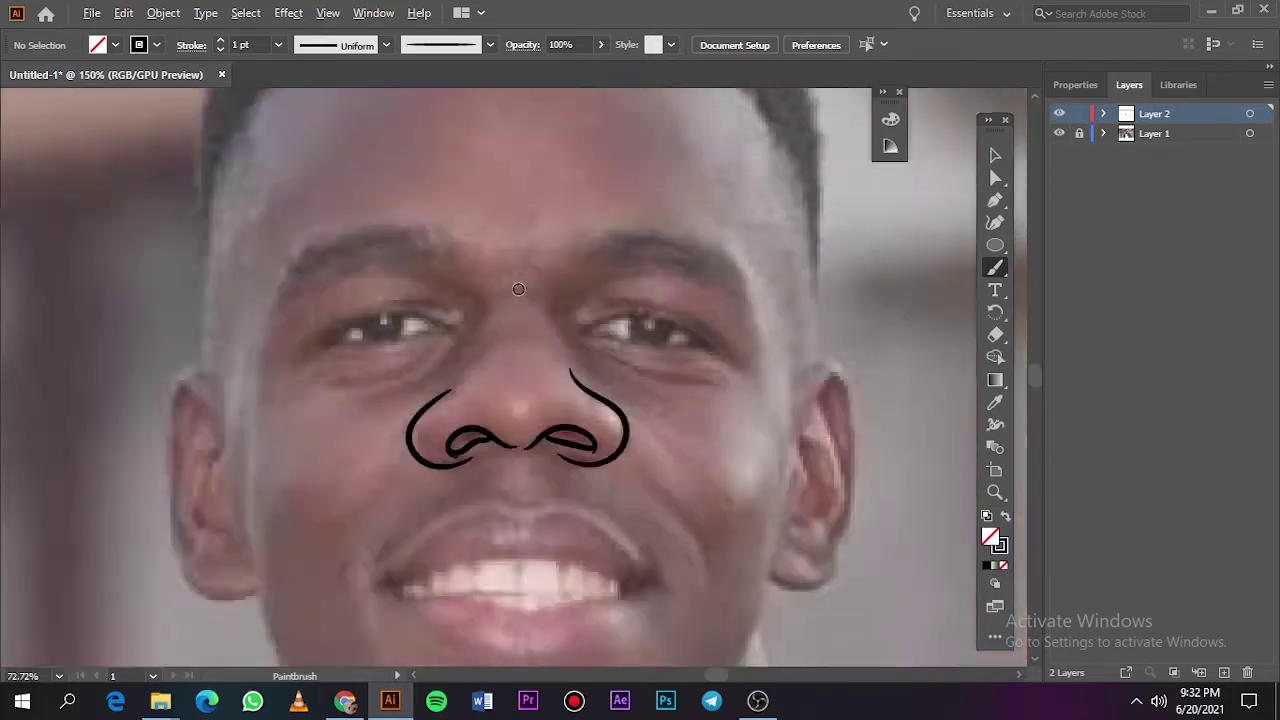
{"action": "left_click_drag", "start_coordinate": [466, 308], "coordinate": [468, 332]}
{"action": "left_click_drag", "start_coordinate": [563, 305], "coordinate": [565, 326]}
{"action": "left_click_drag", "start_coordinate": [490, 302], "coordinate": [548, 300]}
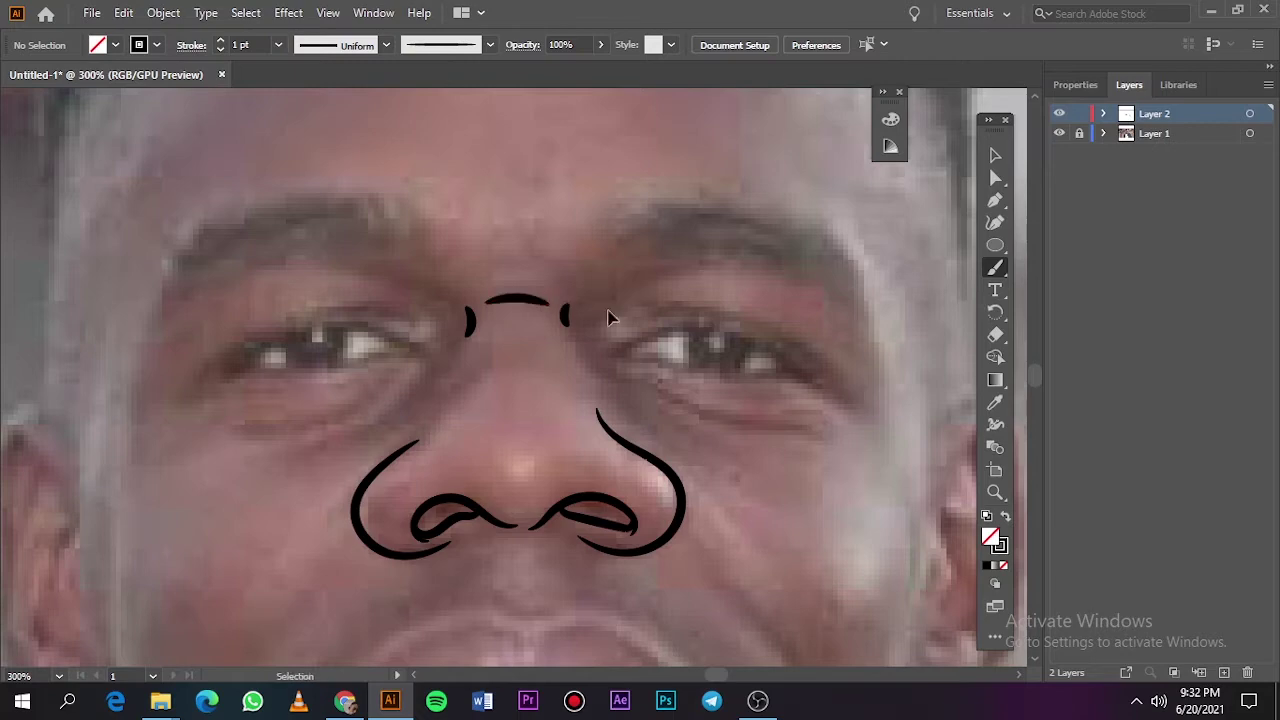
{"action": "key", "text": "ctrl+0"}
{"action": "scroll", "coordinate": [460, 308], "scroll_direction": "up", "scroll_amount": 3}
Trace the left eye's upper and lower eyelids and its iris circle.
{"action": "scroll", "coordinate": [440, 320], "scroll_direction": "up", "scroll_amount": 2}
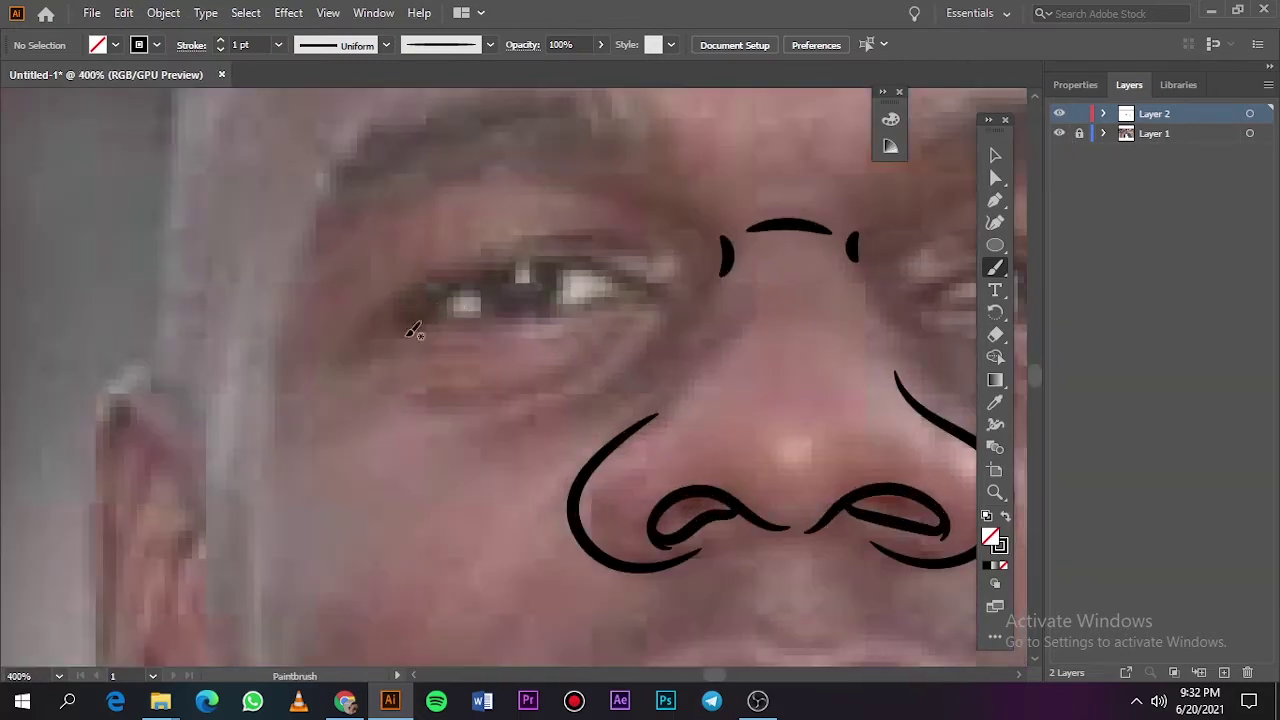
{"action": "left_click_drag", "start_coordinate": [404, 333], "coordinate": [533, 254]}
{"action": "left_click_drag", "start_coordinate": [641, 284], "coordinate": [643, 286]}
{"action": "key", "text": "ctrl+z"}
{"action": "left_click_drag", "start_coordinate": [463, 283], "coordinate": [418, 329]}
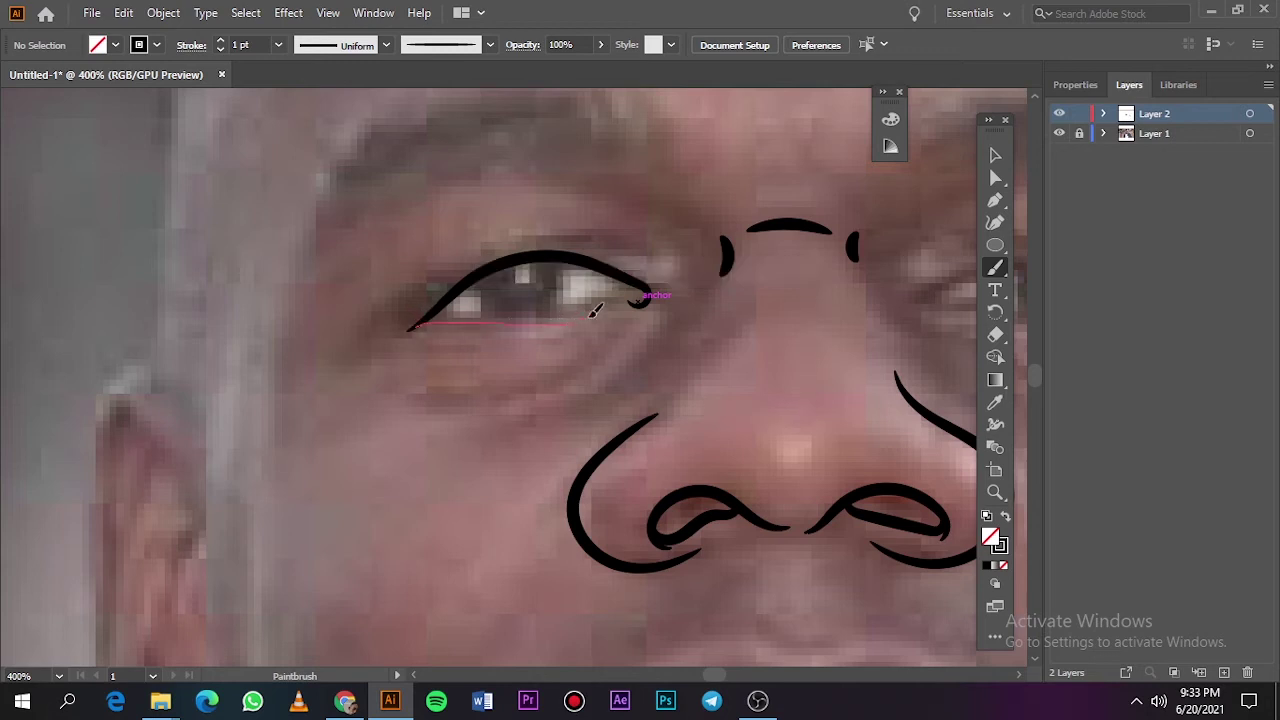
{"action": "mouse_move", "coordinate": [594, 312]}
{"action": "left_mouse_down"}
{"action": "mouse_move", "coordinate": [648, 300]}
{"action": "mouse_move", "coordinate": [616, 262]}
{"action": "left_mouse_up"}
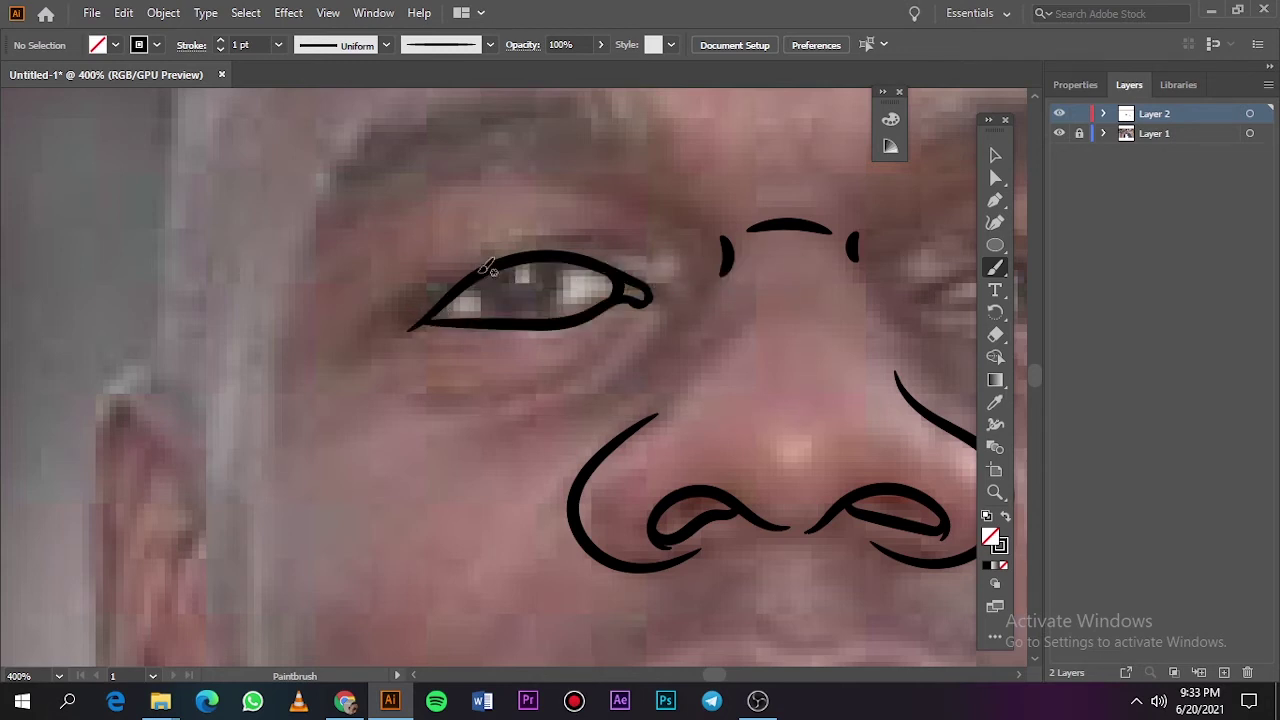
{"action": "left_click_drag", "start_coordinate": [490, 270], "coordinate": [571, 251]}
At 0.5 pt, add the inner-corner line and creases under the left eye.
{"action": "left_click", "coordinate": [278, 44]}
{"action": "left_click", "coordinate": [245, 84]}
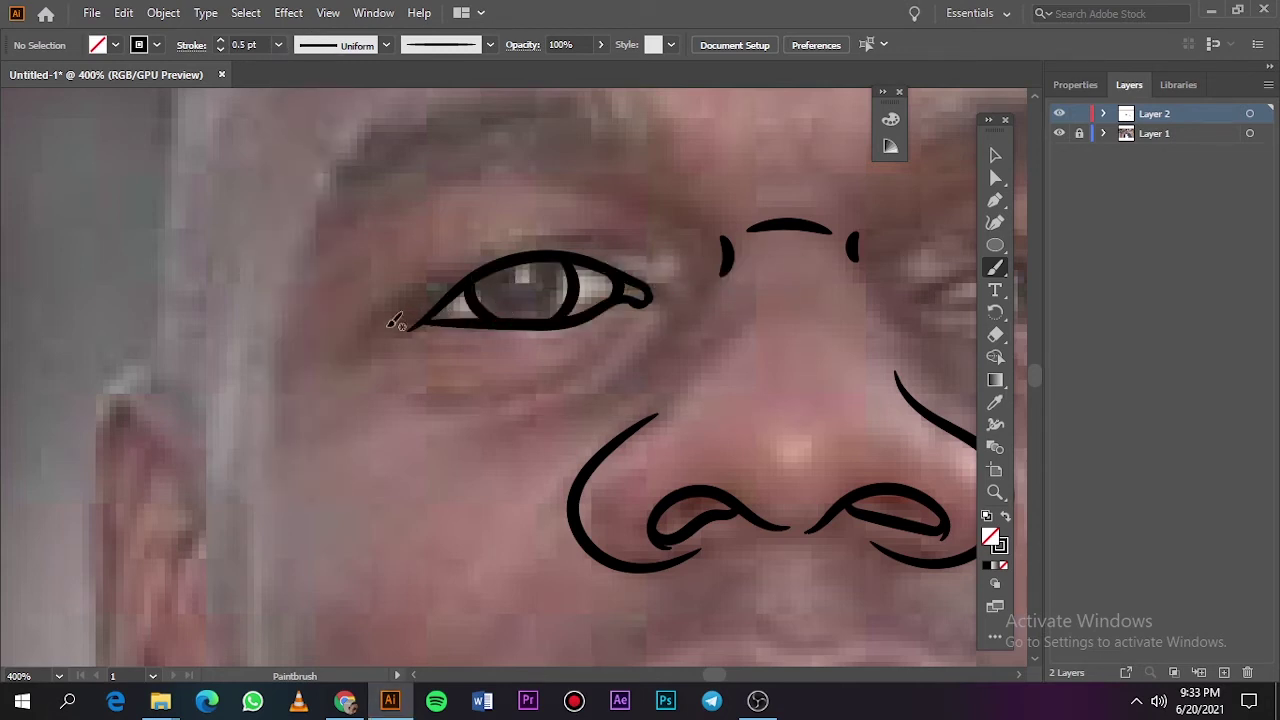
{"action": "left_click_drag", "start_coordinate": [388, 334], "coordinate": [468, 285]}
{"action": "mouse_move", "coordinate": [432, 406]}
{"action": "left_mouse_down"}
{"action": "mouse_move", "coordinate": [568, 368]}
{"action": "mouse_move", "coordinate": [598, 346]}
{"action": "left_mouse_up"}
{"action": "left_click_drag", "start_coordinate": [560, 390], "coordinate": [636, 320]}
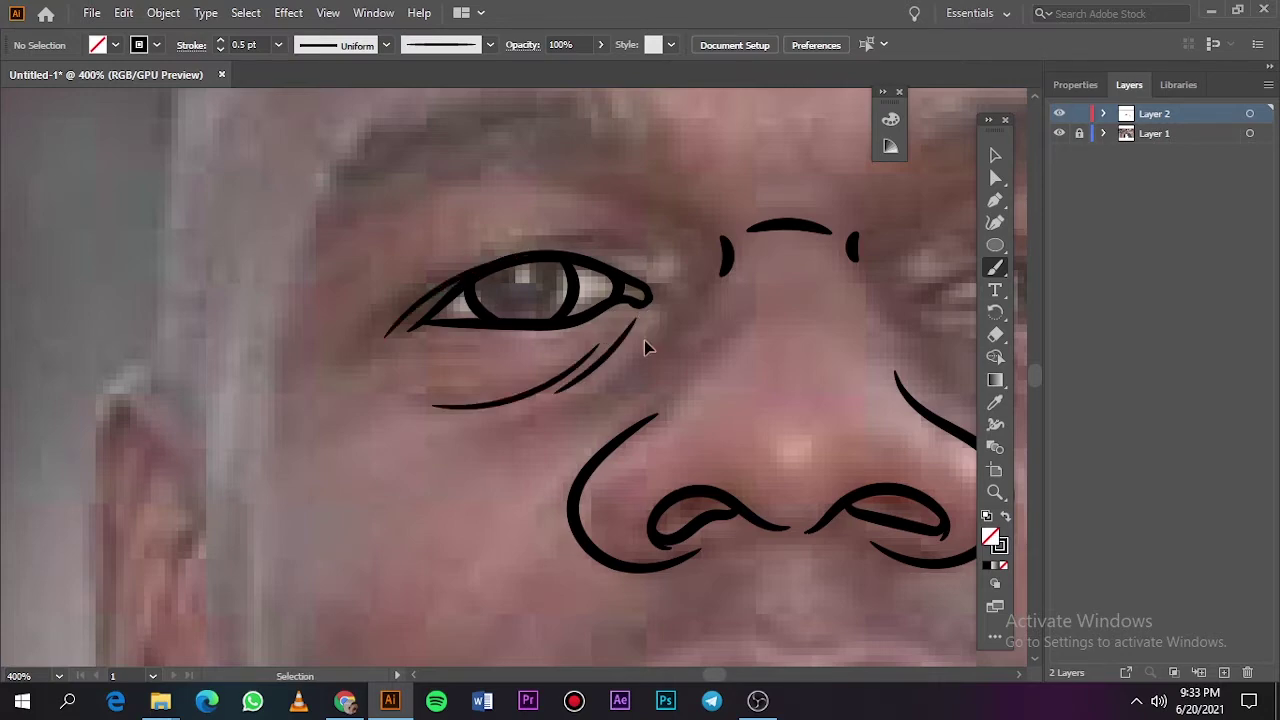
{"action": "key", "text": "ctrl+0"}
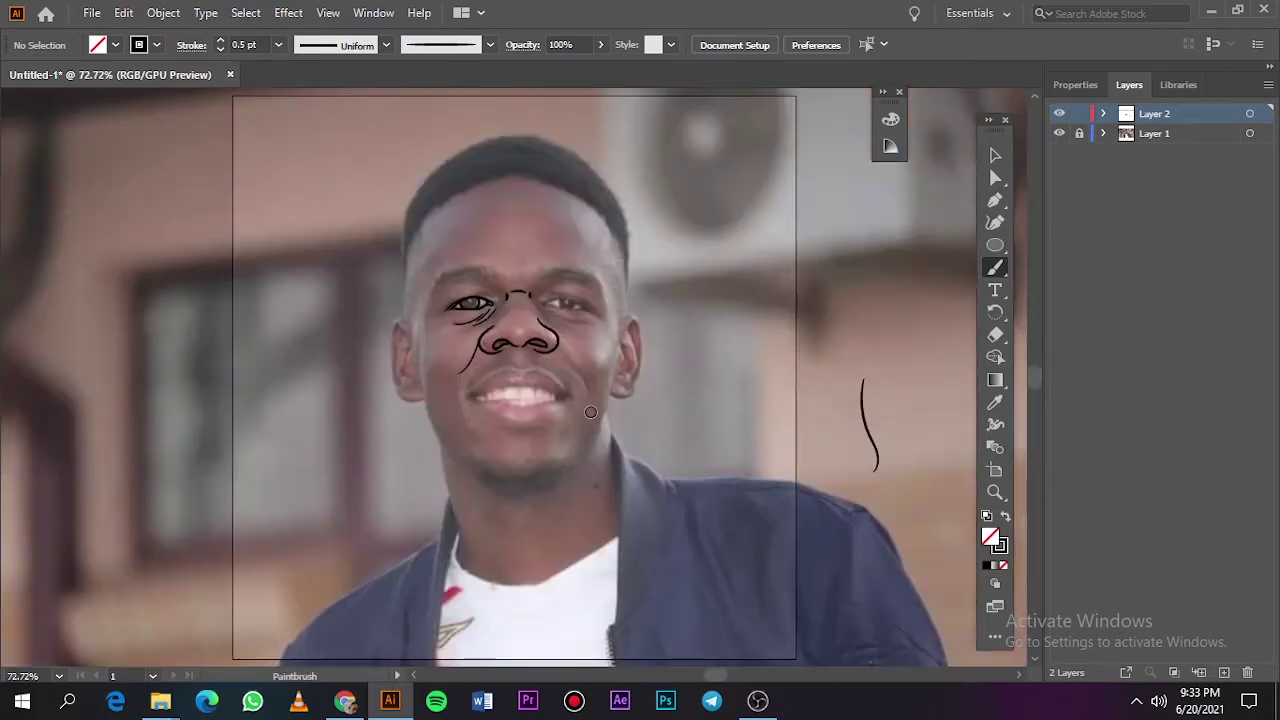
{"action": "key", "text": "ctrl+equal"}
{"action": "key", "text": "ctrl+equal"}
{"action": "key", "text": "ctrl+equal"}
Draw lines along the nose and down the cheek, then thicken them to 0.75 pt.
{"action": "mouse_move", "coordinate": [636, 489]}
{"action": "left_mouse_down"}
{"action": "mouse_move", "coordinate": [625, 437]}
{"action": "mouse_move", "coordinate": [606, 428]}
{"action": "left_mouse_up"}
{"action": "left_click_drag", "start_coordinate": [490, 362], "coordinate": [560, 313]}
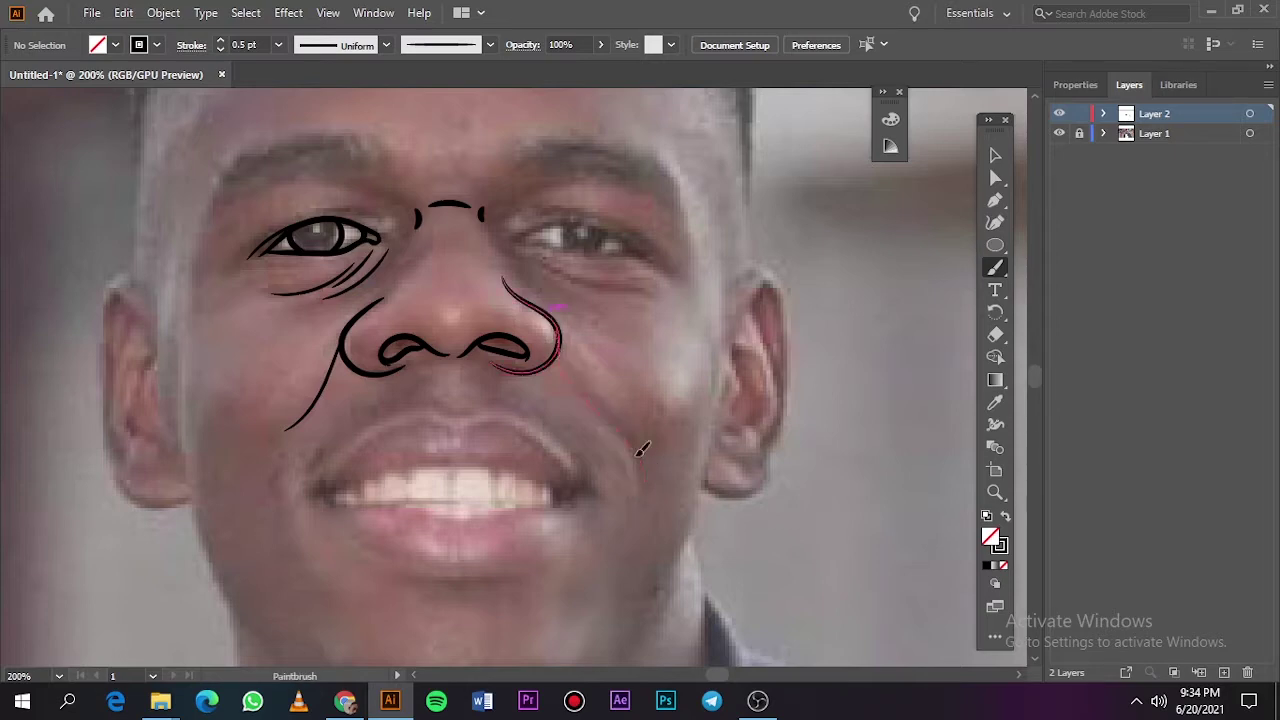
{"action": "left_click_drag", "start_coordinate": [641, 451], "coordinate": [642, 482]}
{"action": "left_click", "coordinate": [995, 155]}
{"action": "left_click", "coordinate": [611, 423]}
{"action": "left_click", "coordinate": [278, 44]}
{"action": "left_click", "coordinate": [658, 232]}
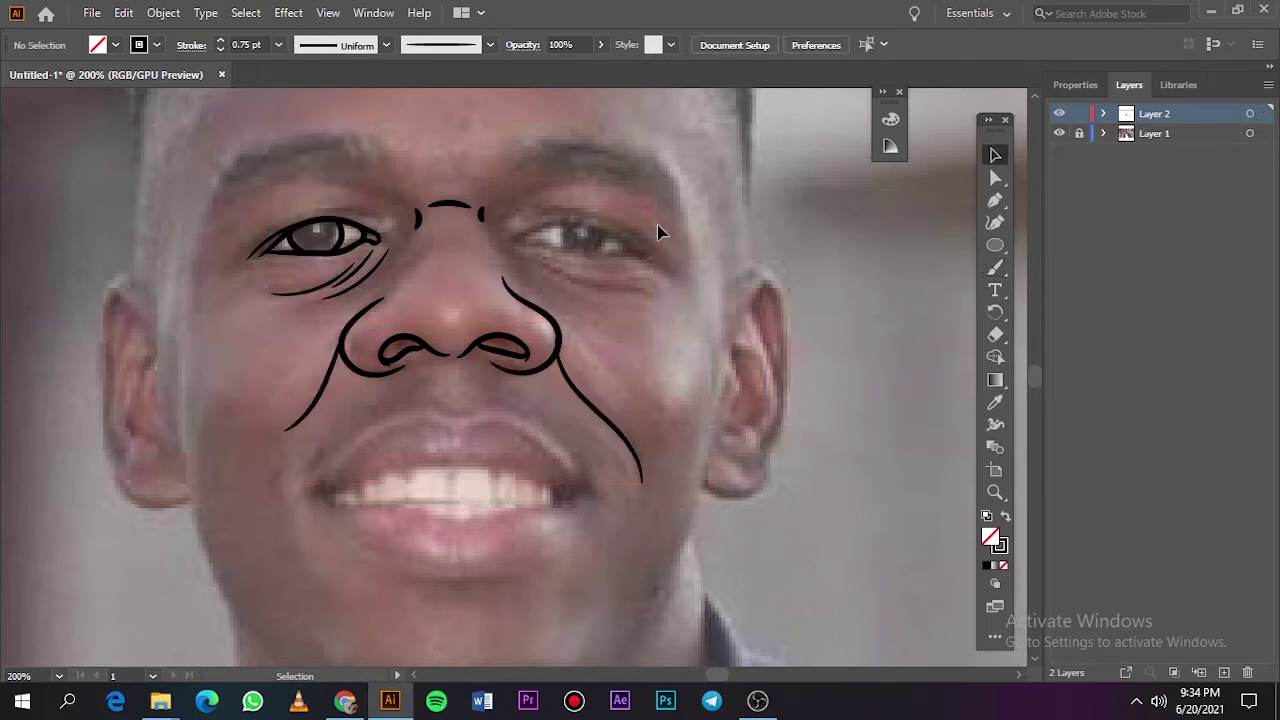
Delete the right cheek line and redraw it from the nose down the cheek.
{"action": "key", "text": "ctrl+0"}
{"action": "left_click", "coordinate": [580, 365]}
{"action": "key", "text": "Delete"}
{"action": "scroll", "coordinate": [571, 364], "scroll_direction": "up", "scroll_amount": 5}
{"action": "key", "text": "b"}
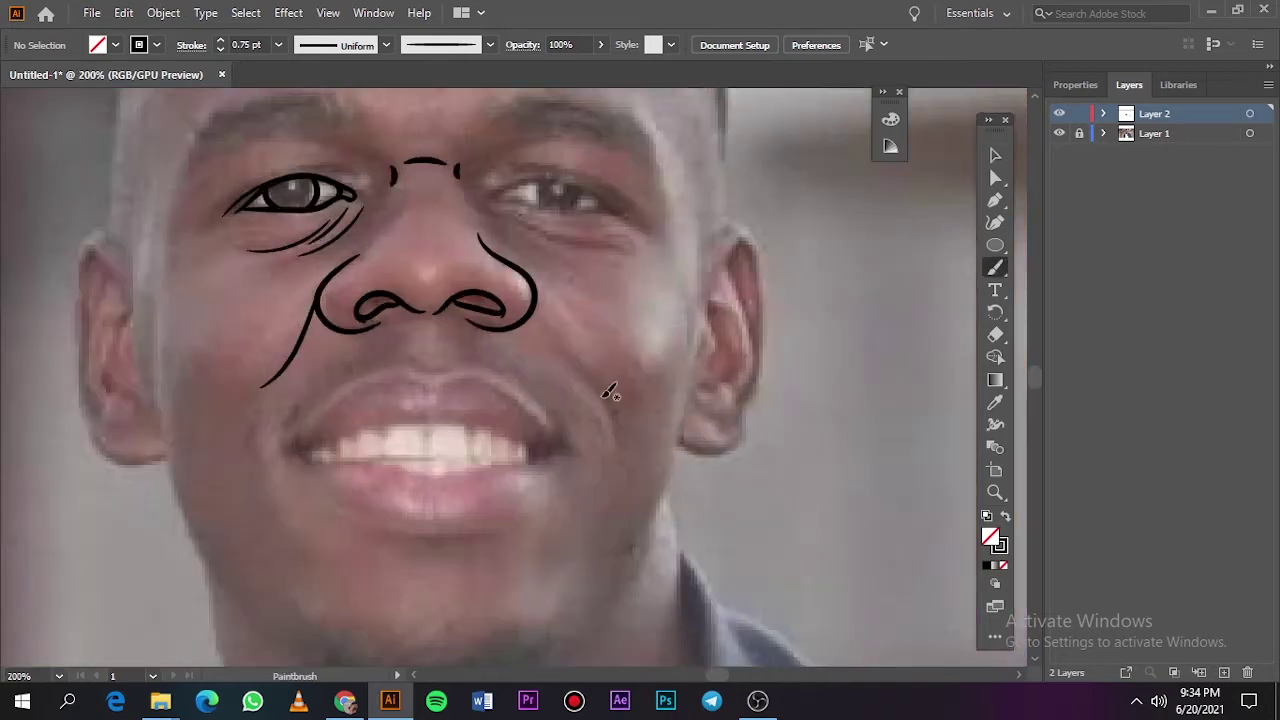
{"action": "left_click_drag", "start_coordinate": [543, 295], "coordinate": [585, 375]}
{"action": "key", "text": "ctrl+0"}
At 1 pt, trace the right ear's outer edge, inner fold and inner curves.
{"action": "left_click", "coordinate": [220, 39]}
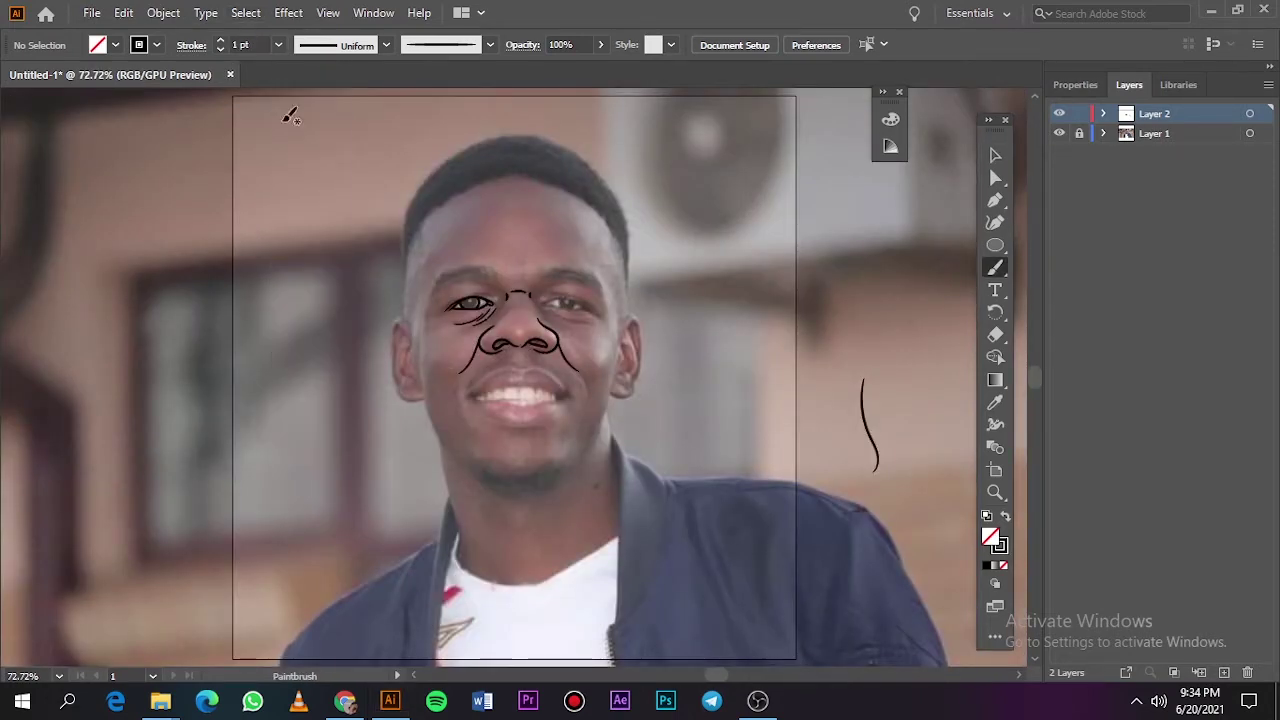
{"action": "key", "text": "ctrl+1"}
{"action": "scroll", "coordinate": [625, 378], "scroll_direction": "up", "scroll_amount": 2}
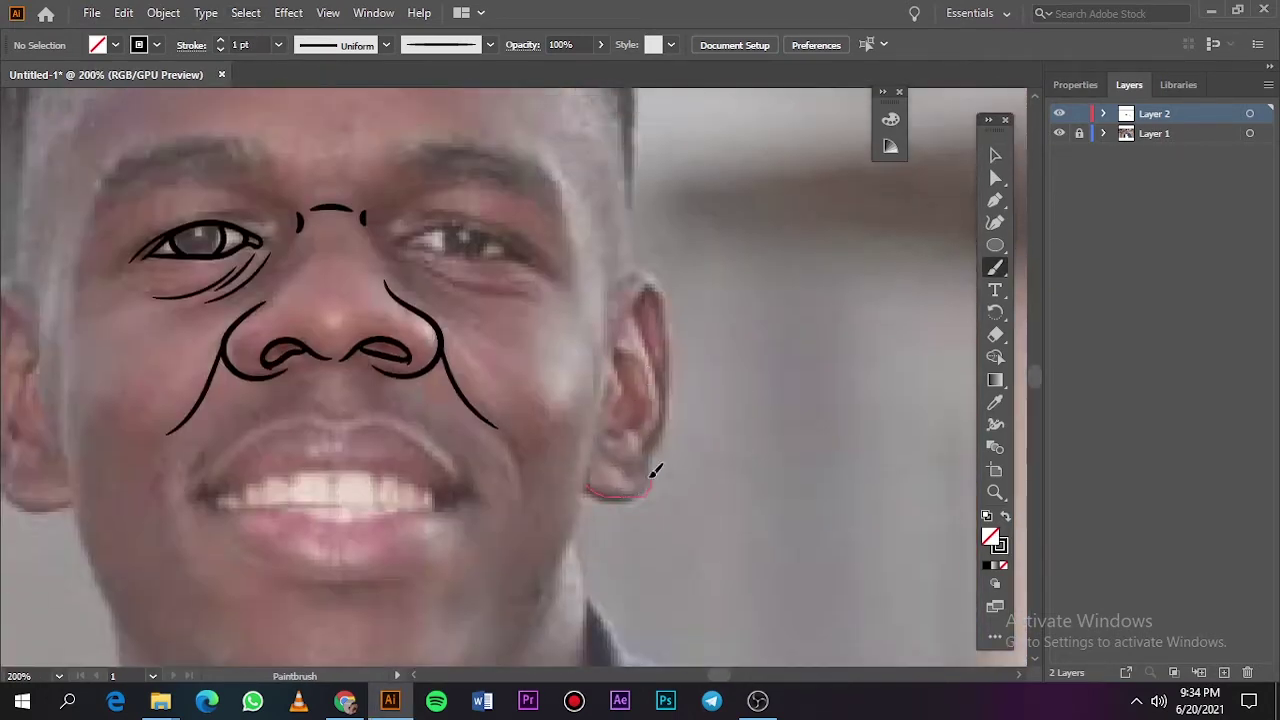
{"action": "key", "text": "ctrl+z"}
{"action": "mouse_move", "coordinate": [655, 470]}
{"action": "left_mouse_down"}
{"action": "mouse_move", "coordinate": [594, 479]}
{"action": "mouse_move", "coordinate": [634, 432]}
{"action": "left_mouse_up"}
{"action": "left_click_drag", "start_coordinate": [627, 270], "coordinate": [612, 288]}
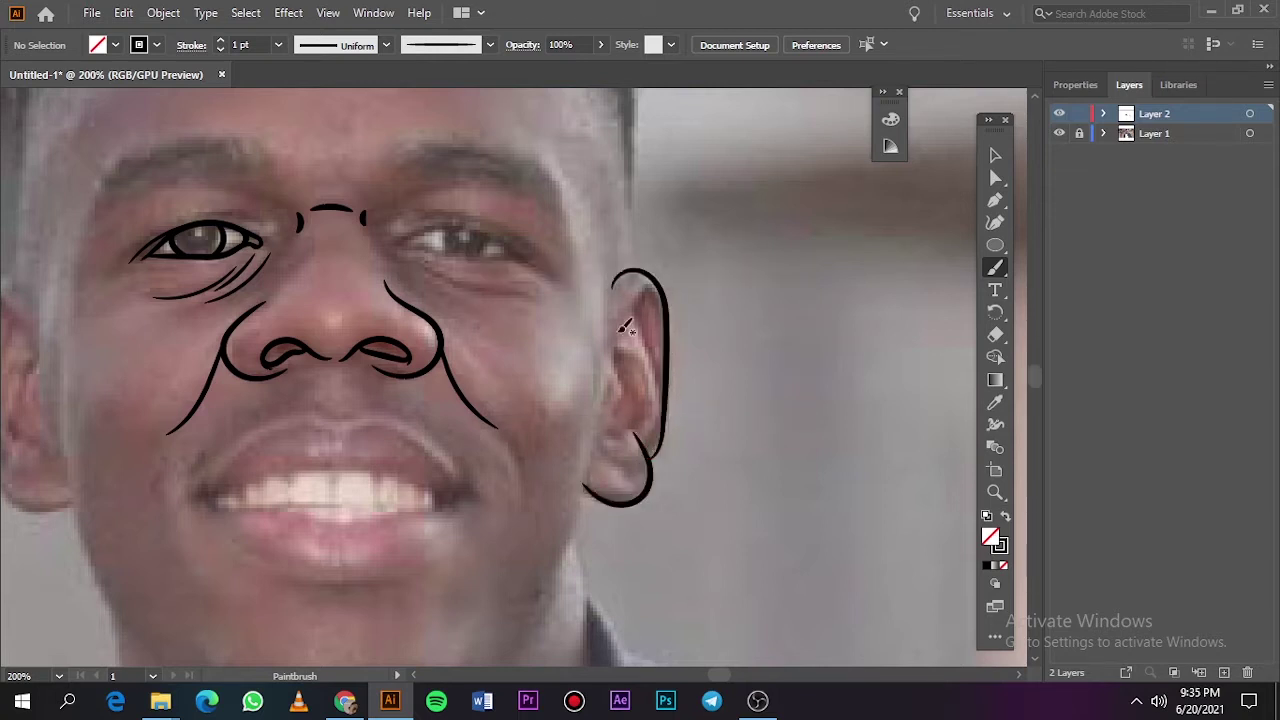
{"action": "left_click_drag", "start_coordinate": [611, 352], "coordinate": [669, 432]}
{"action": "left_click_drag", "start_coordinate": [646, 325], "coordinate": [658, 408]}
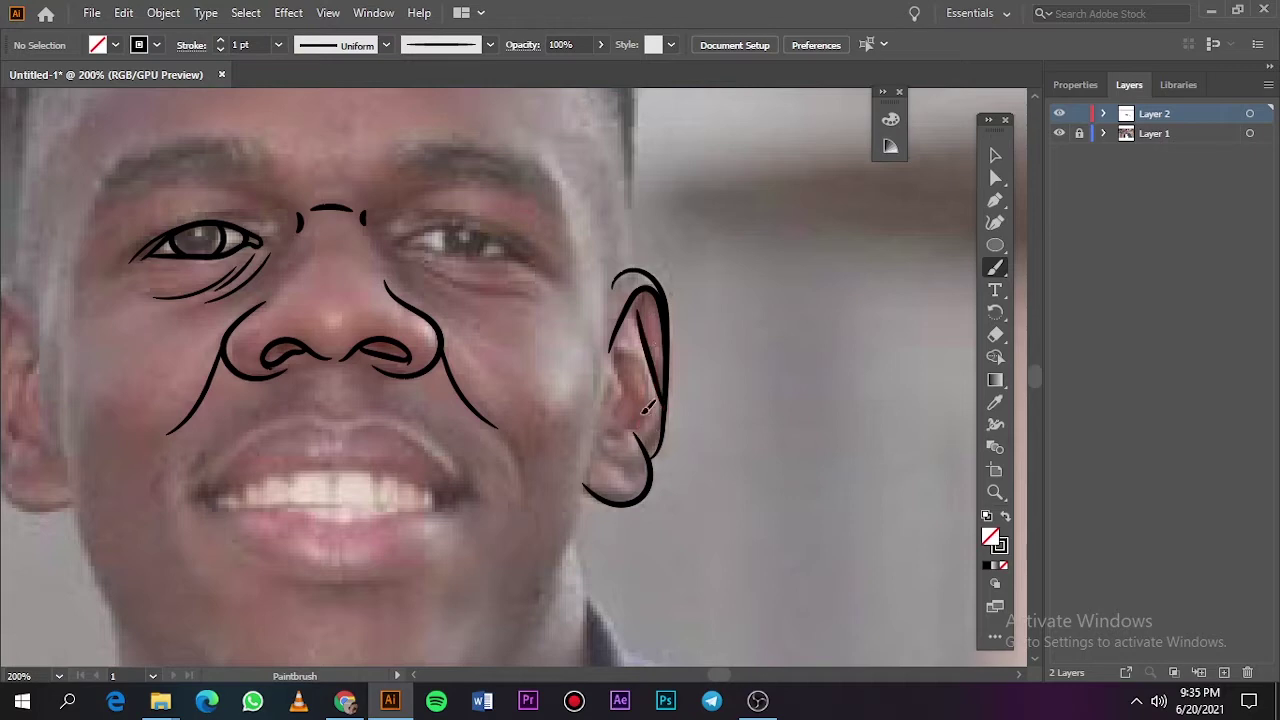
{"action": "left_click_drag", "start_coordinate": [617, 354], "coordinate": [630, 429]}
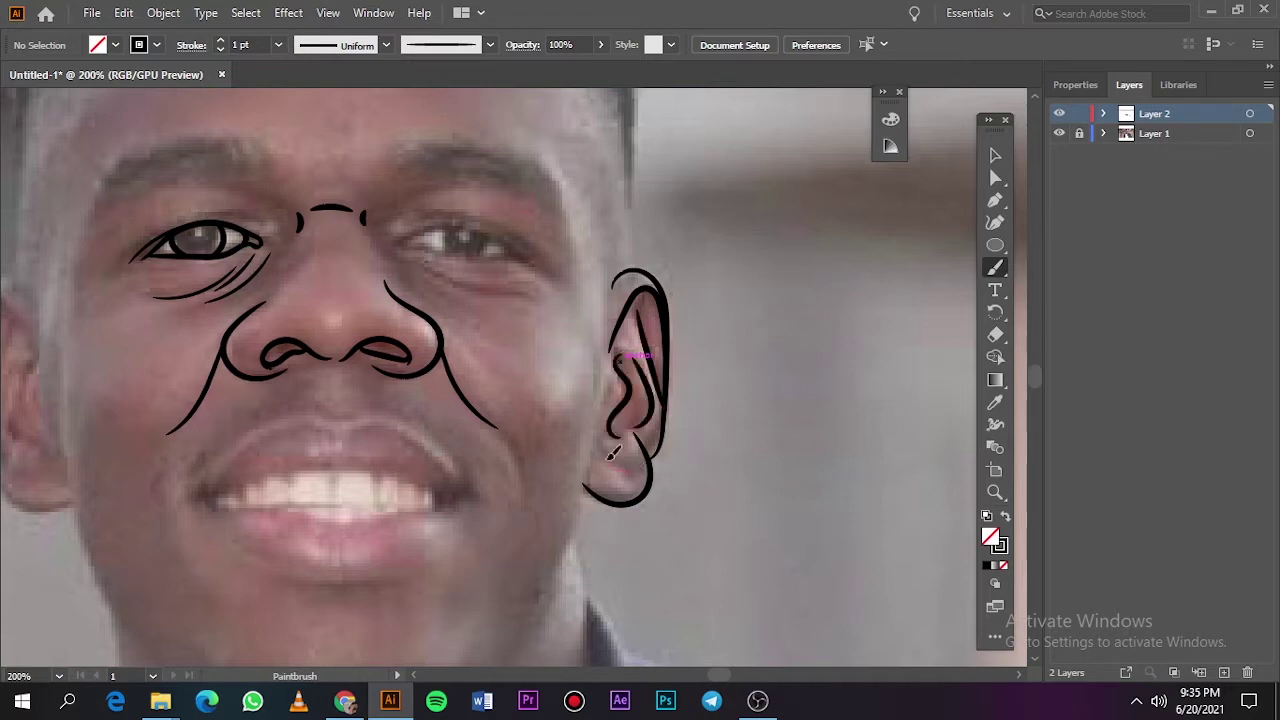
Trace the left ear's earlobe, outer edge, inner folds and detail curves.
{"action": "key", "text": "ctrl+0"}
{"action": "scroll", "coordinate": [404, 358], "scroll_direction": "up", "scroll_amount": 5}
{"action": "left_click_drag", "start_coordinate": [444, 473], "coordinate": [396, 431]}
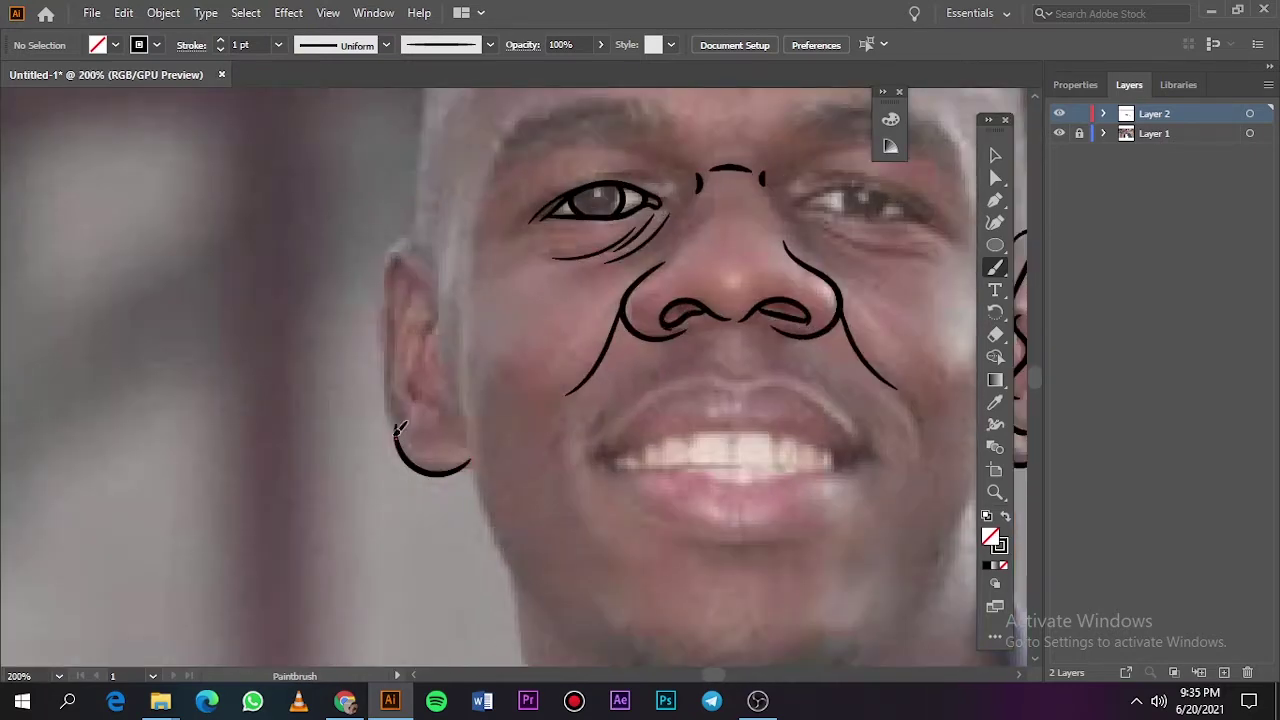
{"action": "left_click_drag", "start_coordinate": [438, 258], "coordinate": [388, 430]}
{"action": "left_click_drag", "start_coordinate": [399, 263], "coordinate": [437, 304]}
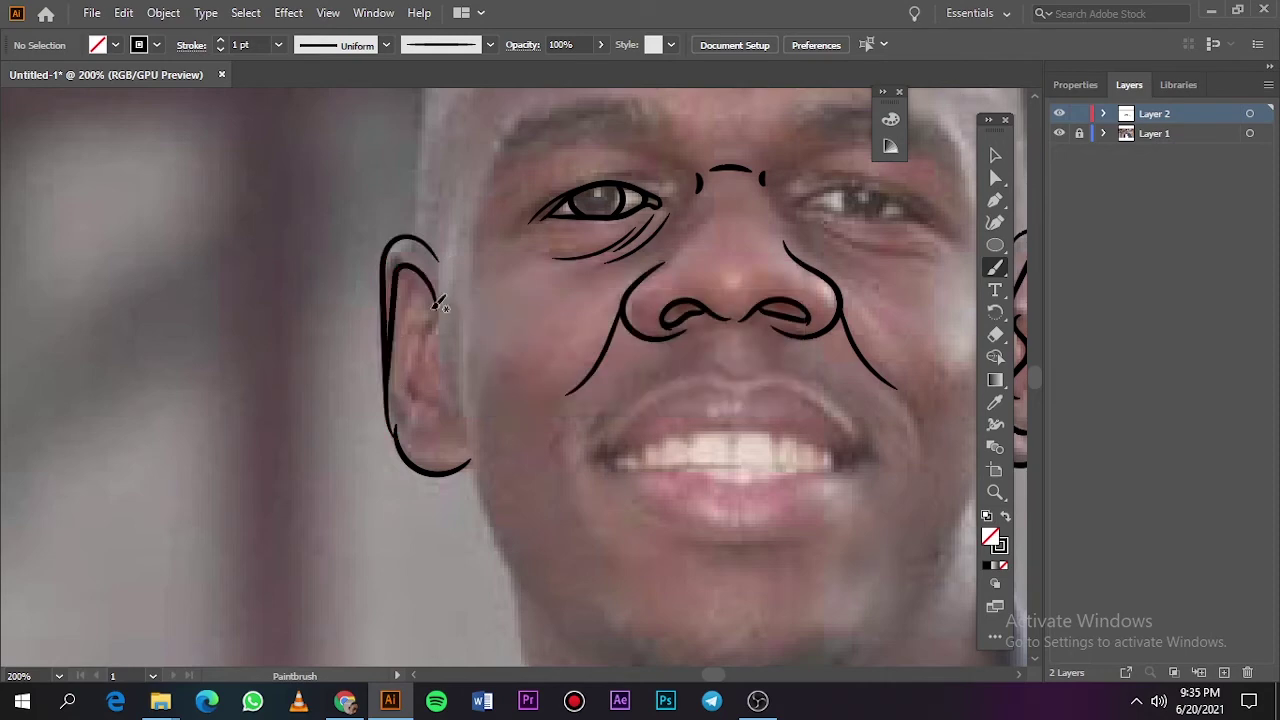
{"action": "mouse_move", "coordinate": [452, 408]}
{"action": "left_mouse_down"}
{"action": "mouse_move", "coordinate": [432, 333]}
{"action": "mouse_move", "coordinate": [400, 390]}
{"action": "left_mouse_up"}
{"action": "left_click_drag", "start_coordinate": [415, 272], "coordinate": [395, 345]}
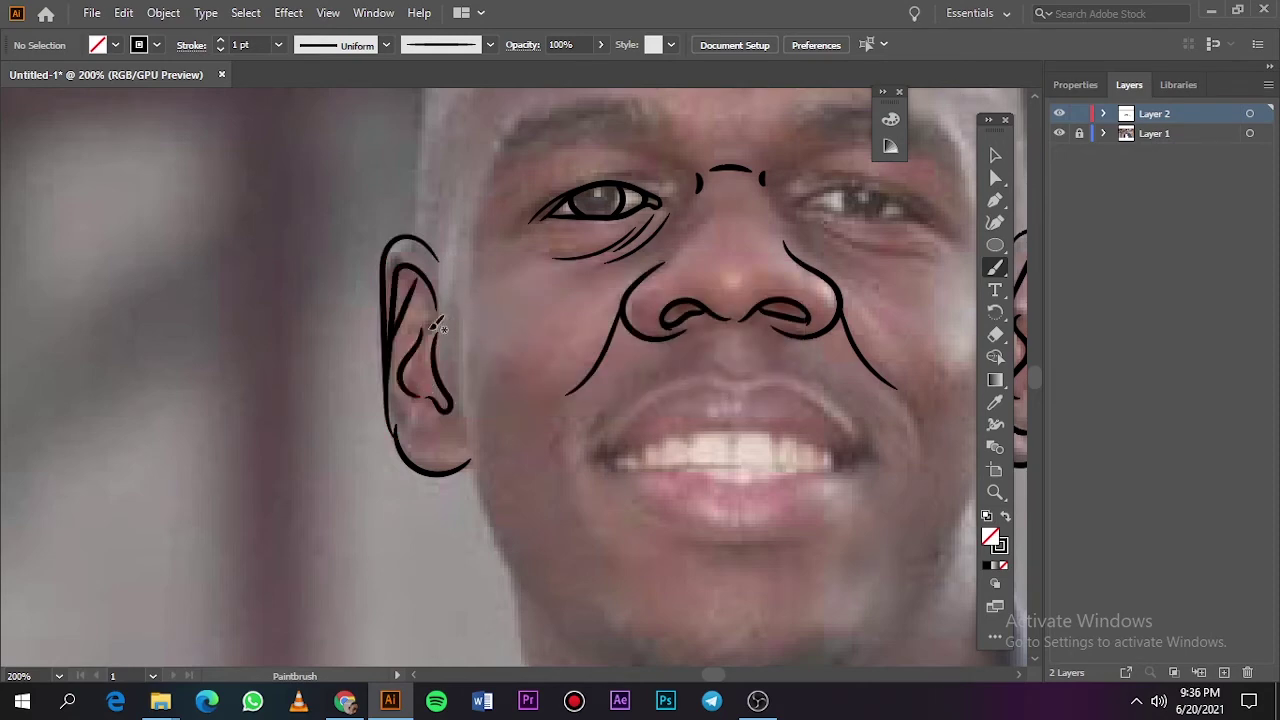
{"action": "left_click_drag", "start_coordinate": [445, 432], "coordinate": [421, 442]}
{"action": "key", "text": "ctrl+0"}
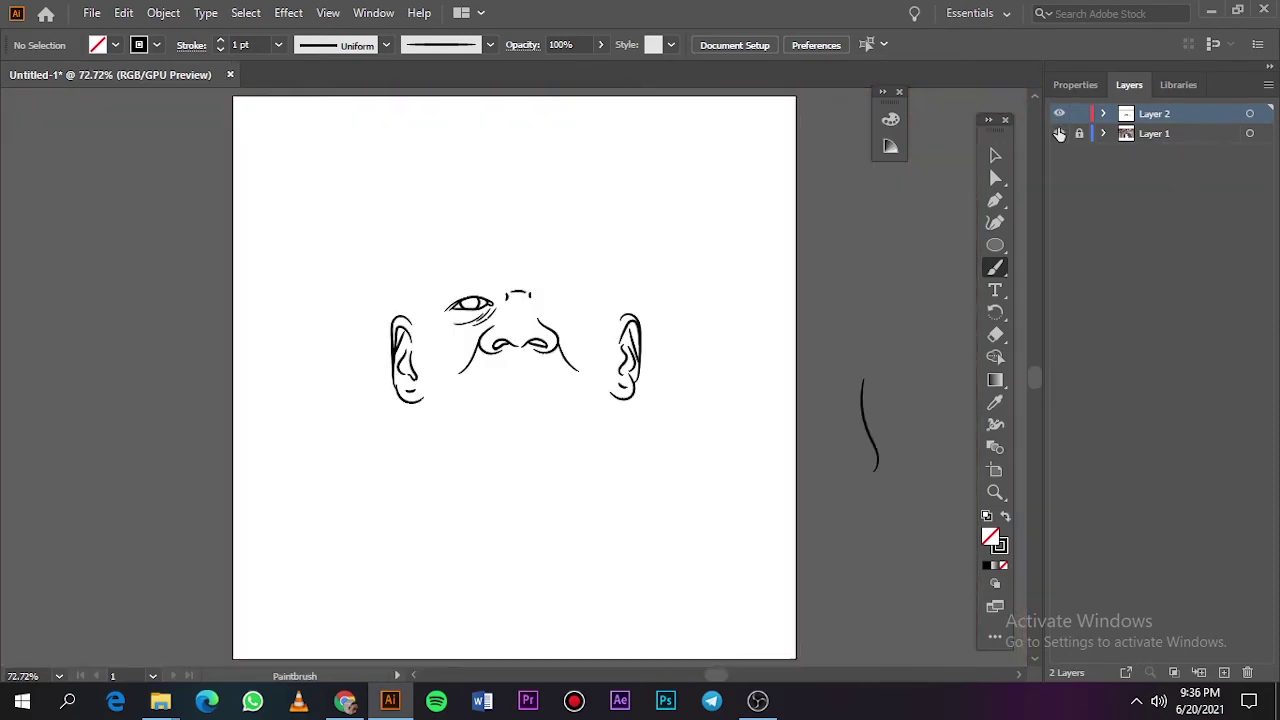
Trace the right eye's inner corner, upper eyelid and lower eyelid.
{"action": "scroll", "coordinate": [570, 301], "scroll_direction": "up", "scroll_amount": 3}
{"action": "scroll", "coordinate": [570, 301], "scroll_direction": "up", "scroll_amount": 3}
{"action": "left_click_drag", "start_coordinate": [674, 349], "coordinate": [620, 310]}
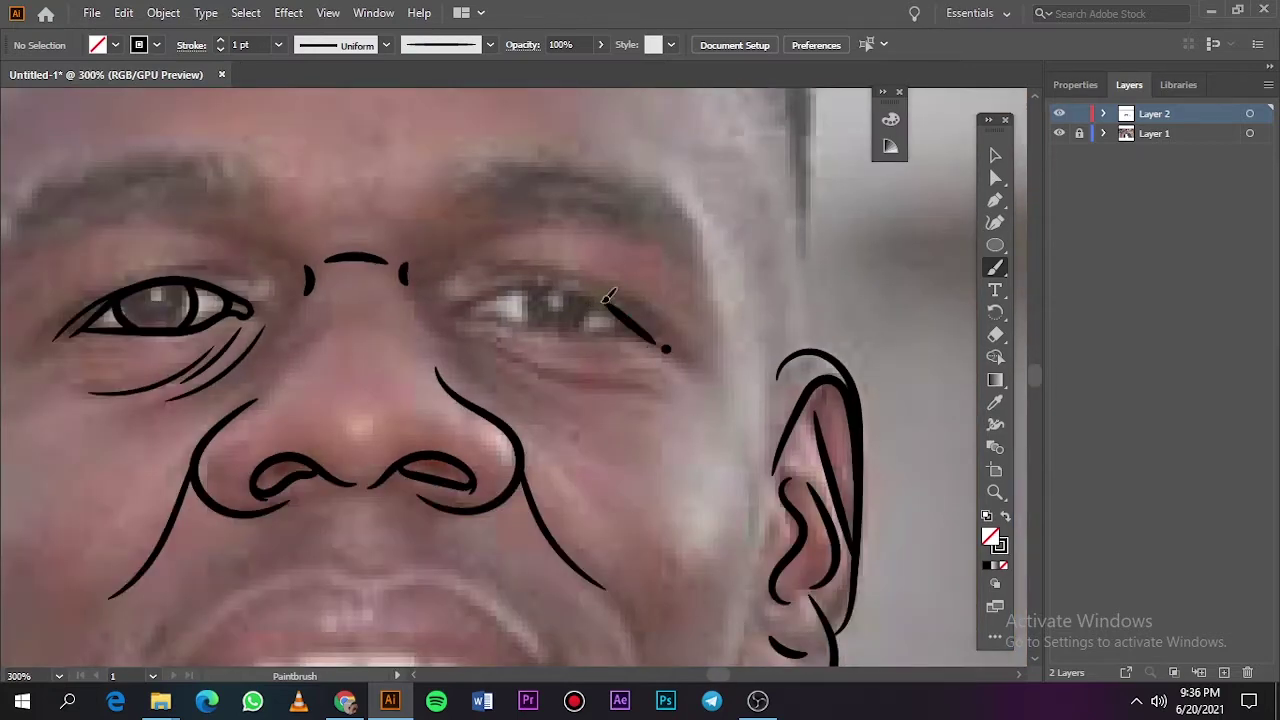
{"action": "mouse_move", "coordinate": [467, 304]}
{"action": "left_mouse_down"}
{"action": "mouse_move", "coordinate": [505, 326]}
{"action": "mouse_move", "coordinate": [657, 336]}
{"action": "left_mouse_up"}
{"action": "left_click_drag", "start_coordinate": [506, 322], "coordinate": [502, 332]}
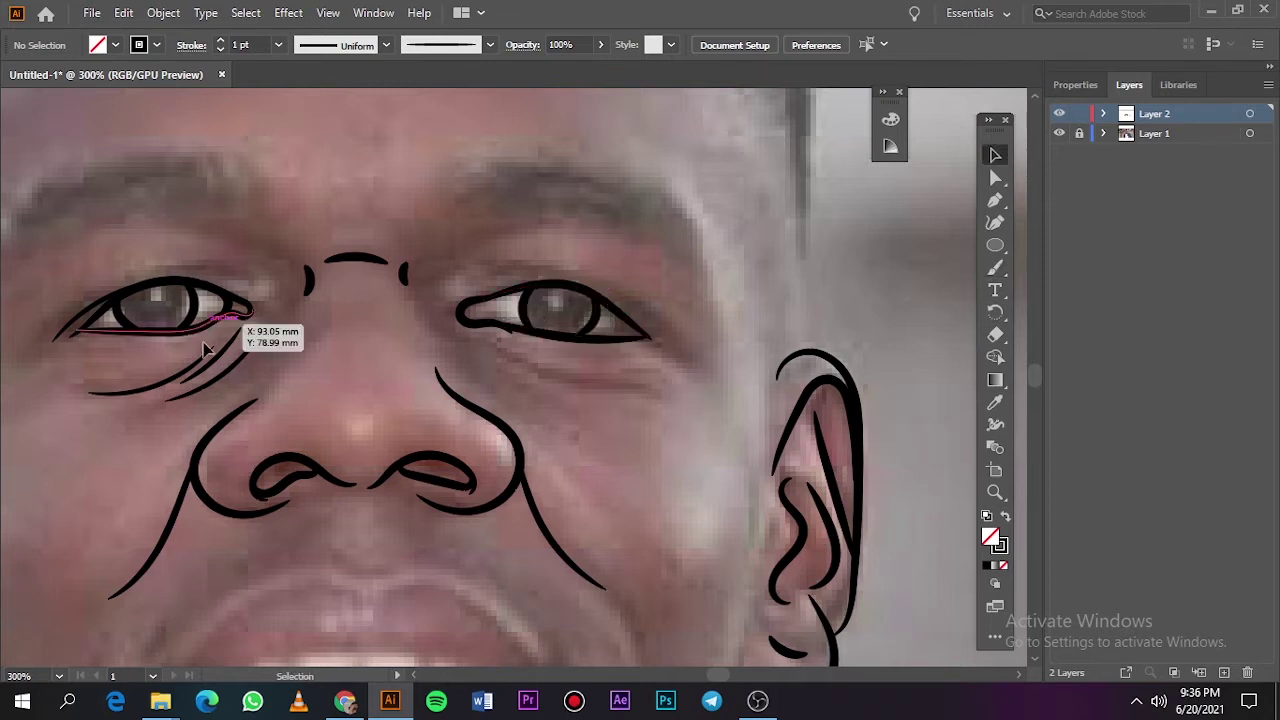
Add thin wrinkle lines under the right eye and a crease above it.
{"action": "left_click_drag", "start_coordinate": [510, 350], "coordinate": [660, 392]}
{"action": "left_click_drag", "start_coordinate": [628, 370], "coordinate": [674, 387]}
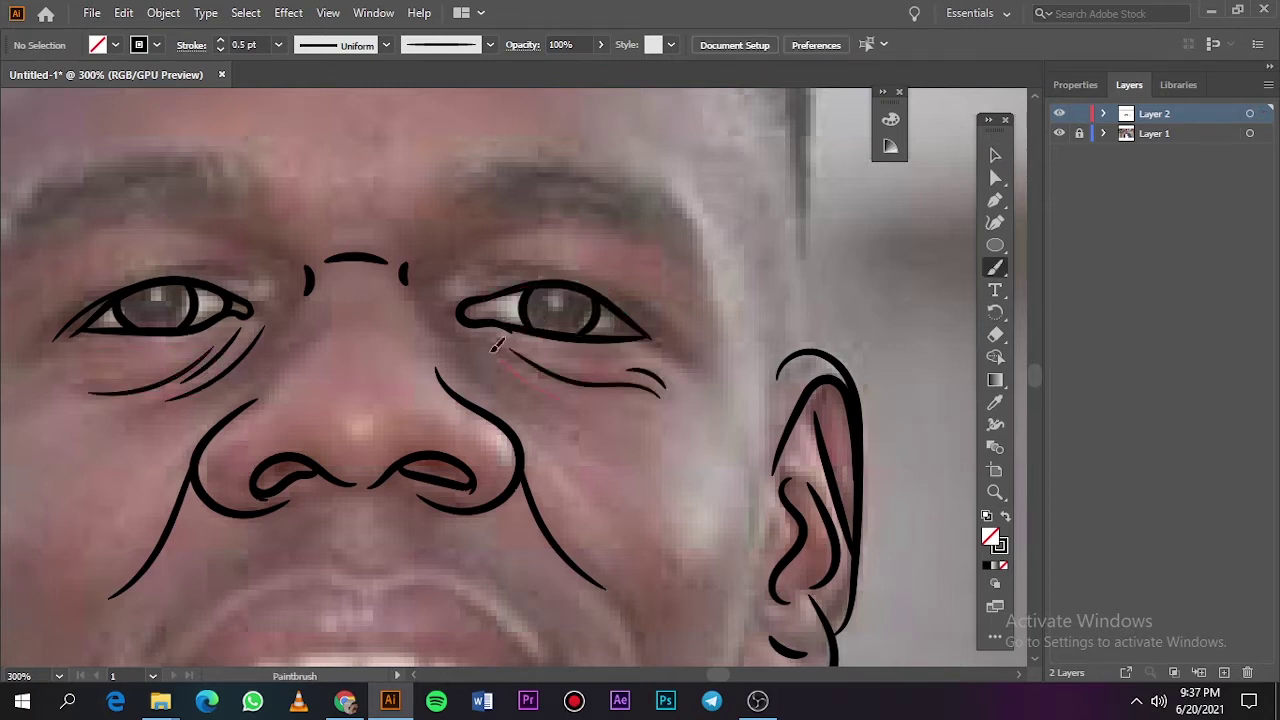
{"action": "left_click_drag", "start_coordinate": [493, 348], "coordinate": [457, 338]}
{"action": "left_click_drag", "start_coordinate": [497, 268], "coordinate": [670, 340]}
{"action": "left_click_drag", "start_coordinate": [622, 297], "coordinate": [683, 342]}
{"action": "key", "text": "ctrl+0"}
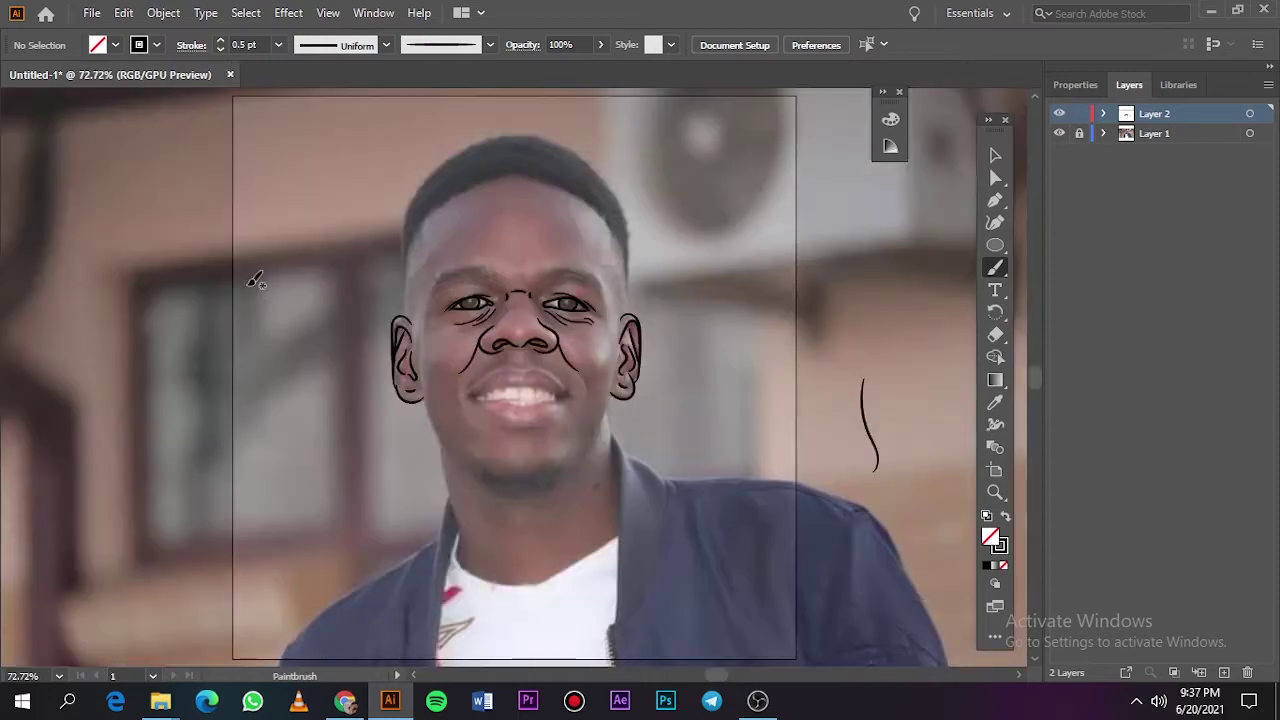
{"action": "left_click", "coordinate": [1059, 133]}
{"action": "scroll", "coordinate": [510, 396], "scroll_direction": "up", "scroll_amount": 3}
Trace the lower lip outline with the Paintbrush.
{"action": "scroll", "coordinate": [510, 396], "scroll_direction": "up", "scroll_amount": 2}
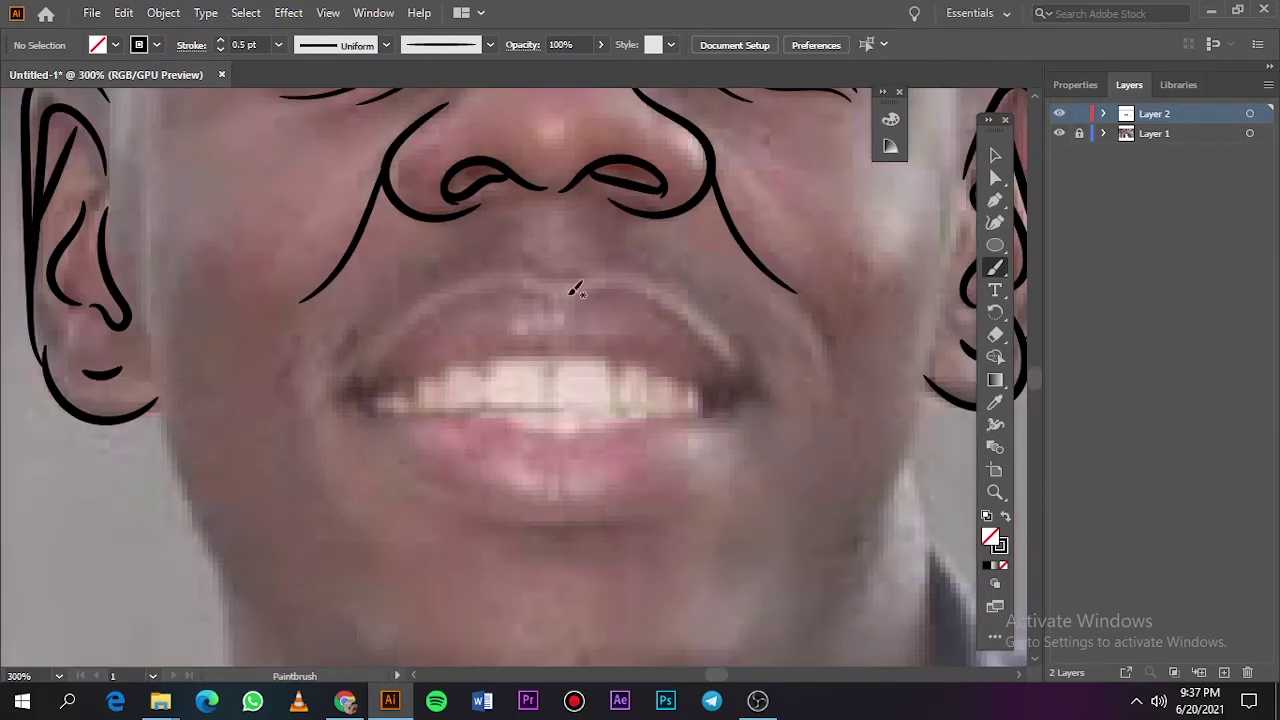
{"action": "key", "text": "v"}
{"action": "key", "text": "b"}
{"action": "left_click_drag", "start_coordinate": [362, 414], "coordinate": [487, 500]}
{"action": "left_click_drag", "start_coordinate": [754, 403], "coordinate": [713, 472]}
{"action": "left_click_drag", "start_coordinate": [352, 405], "coordinate": [350, 408]}
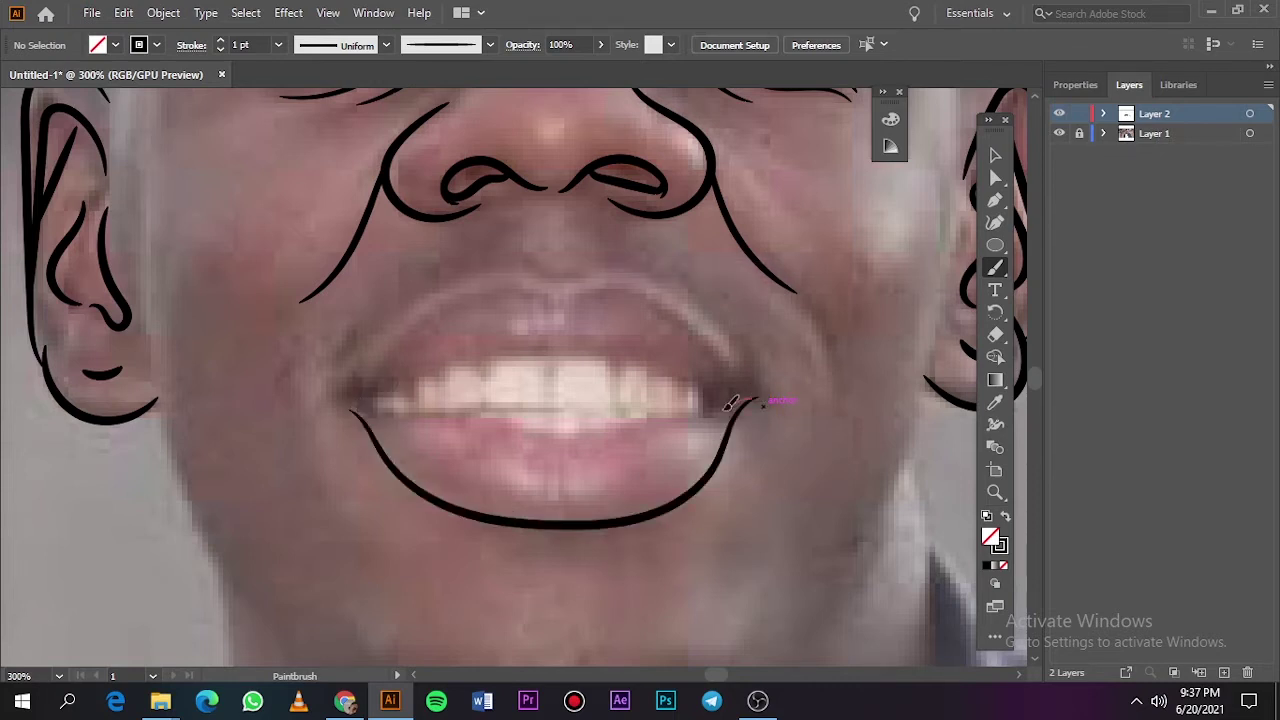
Trace the line between teeth and lips, and the upper lip's top edge.
{"action": "left_click_drag", "start_coordinate": [439, 417], "coordinate": [351, 403]}
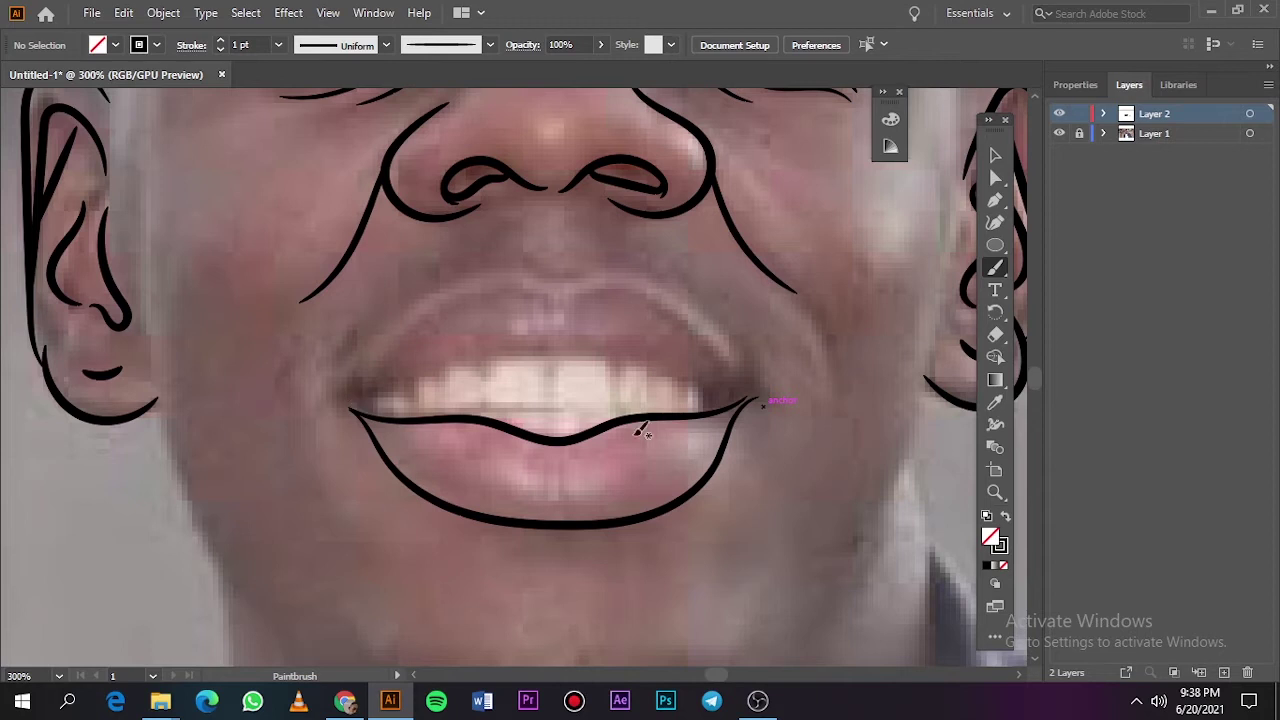
{"action": "left_click_drag", "start_coordinate": [540, 351], "coordinate": [559, 352]}
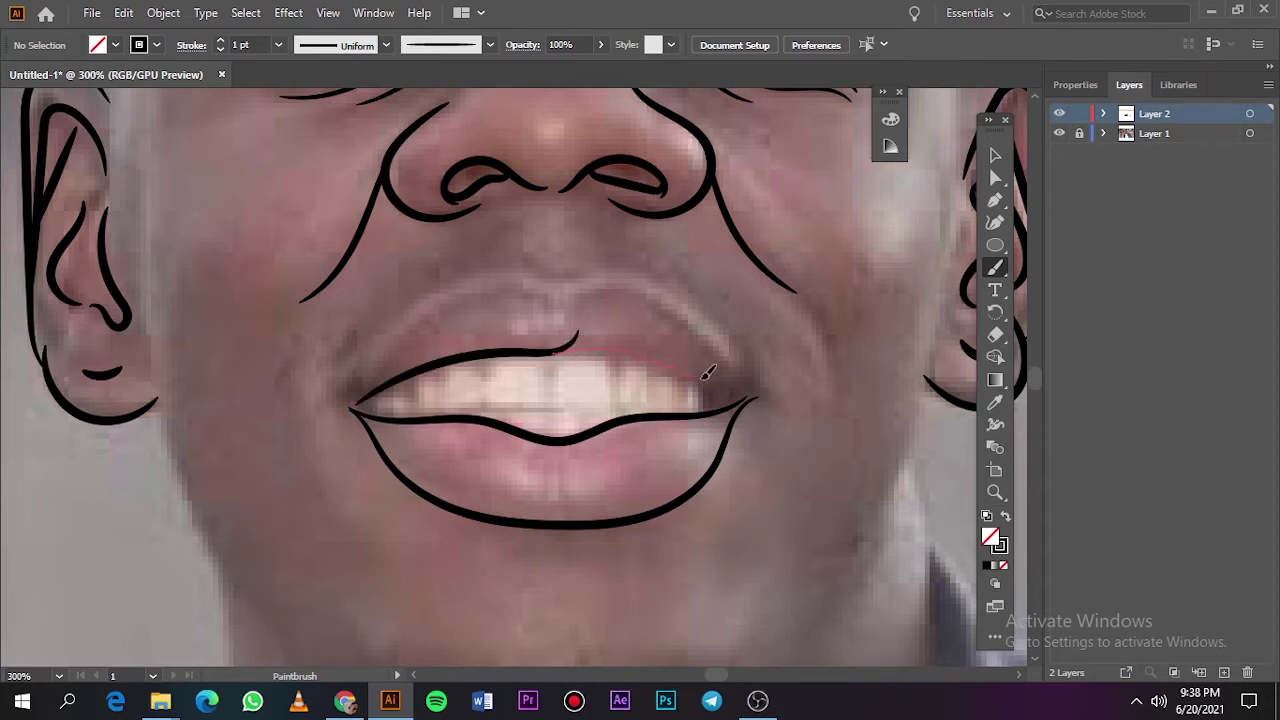
{"action": "left_click_drag", "start_coordinate": [705, 374], "coordinate": [750, 396]}
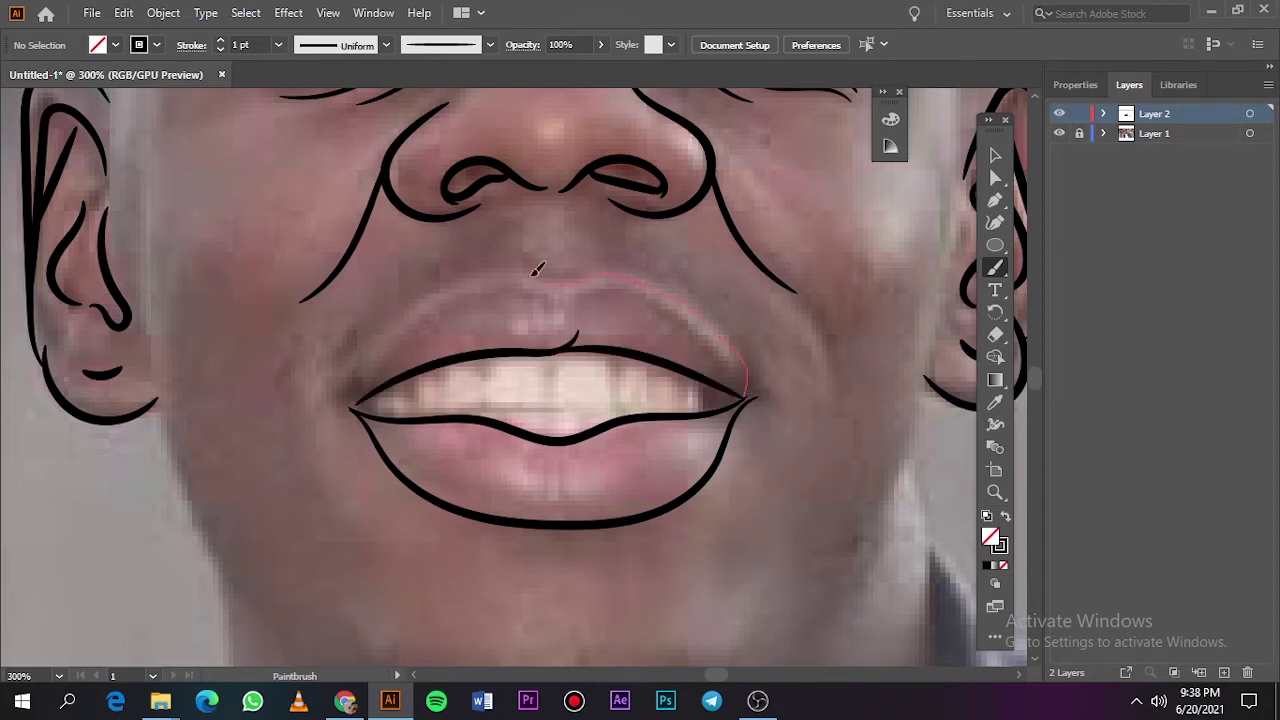
{"action": "left_click_drag", "start_coordinate": [537, 270], "coordinate": [556, 283]}
{"action": "left_click_drag", "start_coordinate": [437, 300], "coordinate": [362, 392]}
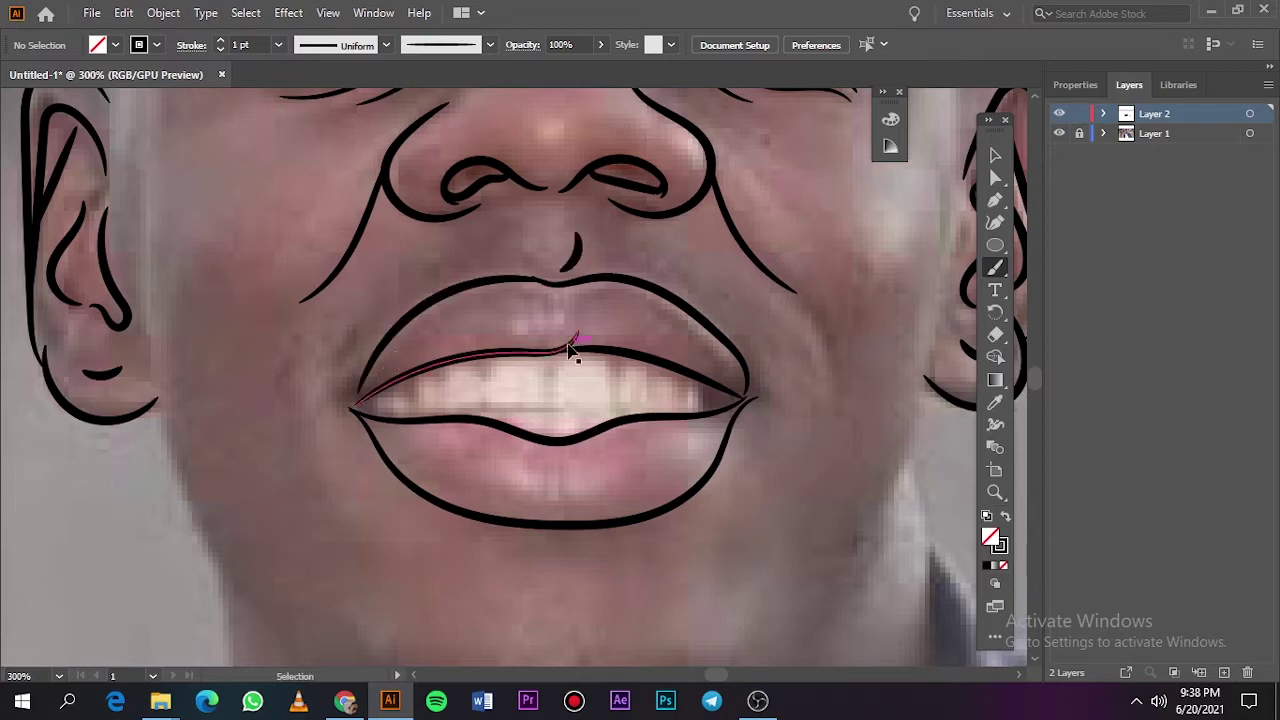
{"action": "scroll", "coordinate": [571, 349], "scroll_direction": "down", "scroll_amount": 5}
{"action": "scroll", "coordinate": [478, 395], "scroll_direction": "up", "scroll_amount": 5}
{"action": "scroll", "coordinate": [478, 395], "scroll_direction": "up", "scroll_amount": 10}
With the Pencil and black fill, fill the left mouth corner along the lower lip.
{"action": "key", "text": "n"}
{"action": "key", "text": "shift+x"}
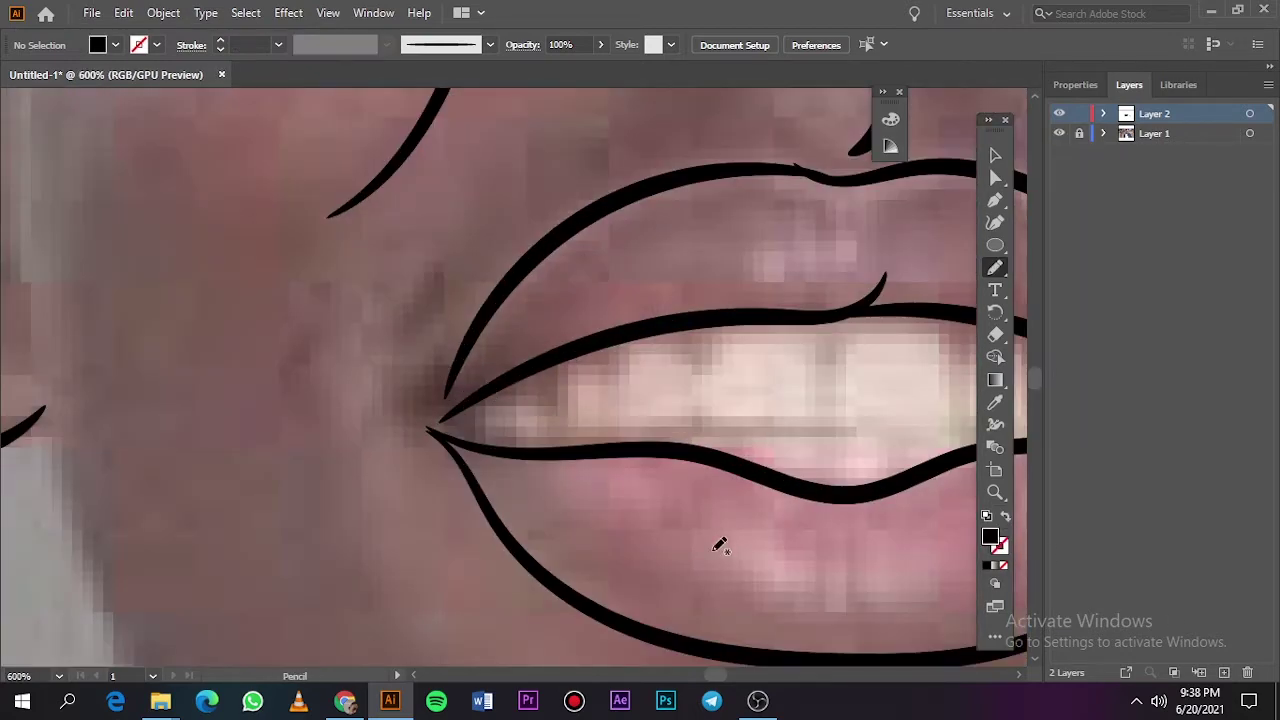
{"action": "left_click_drag", "start_coordinate": [485, 448], "coordinate": [425, 386]}
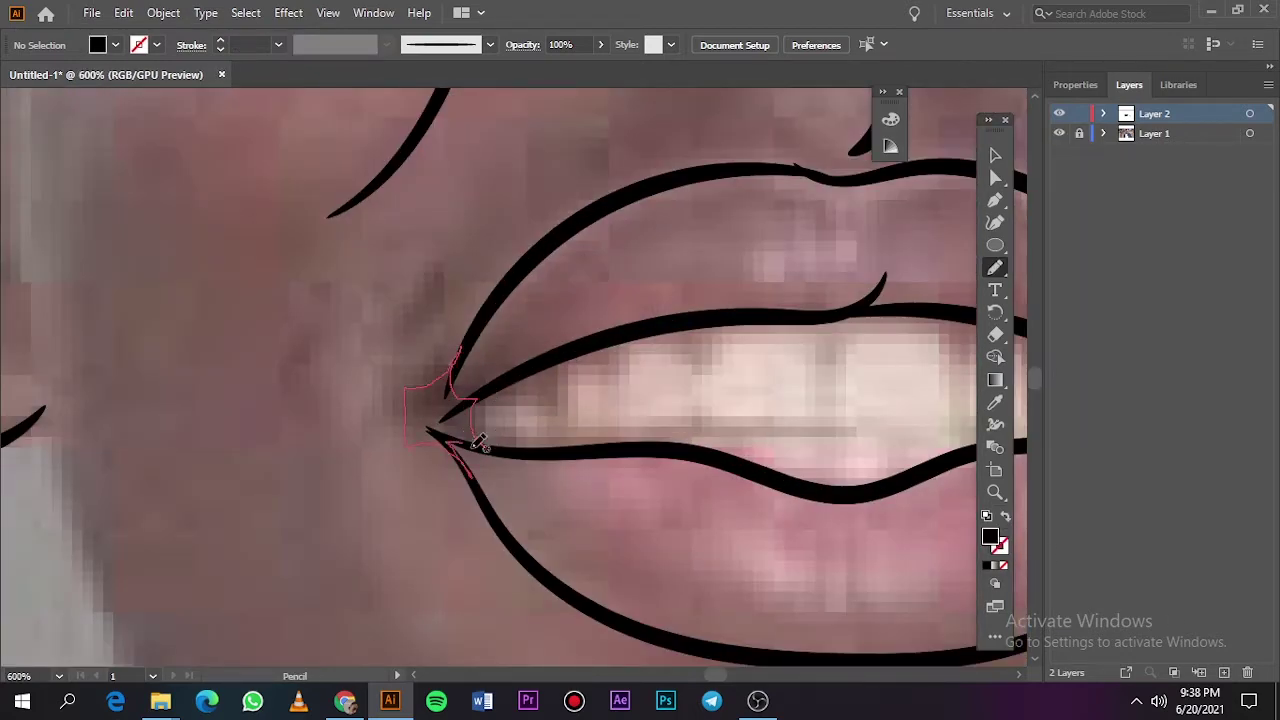
{"action": "left_click_drag", "start_coordinate": [413, 440], "coordinate": [430, 434]}
{"action": "scroll", "coordinate": [430, 434], "scroll_direction": "down", "scroll_amount": 5}
{"action": "scroll", "coordinate": [340, 420], "scroll_direction": "up", "scroll_amount": 5}
{"action": "left_click_drag", "start_coordinate": [65, 432], "coordinate": [610, 425]}
Fill the right mouth corner in solid black and check it without the photo.
{"action": "scroll", "coordinate": [610, 425], "scroll_direction": "up", "scroll_amount": 3}
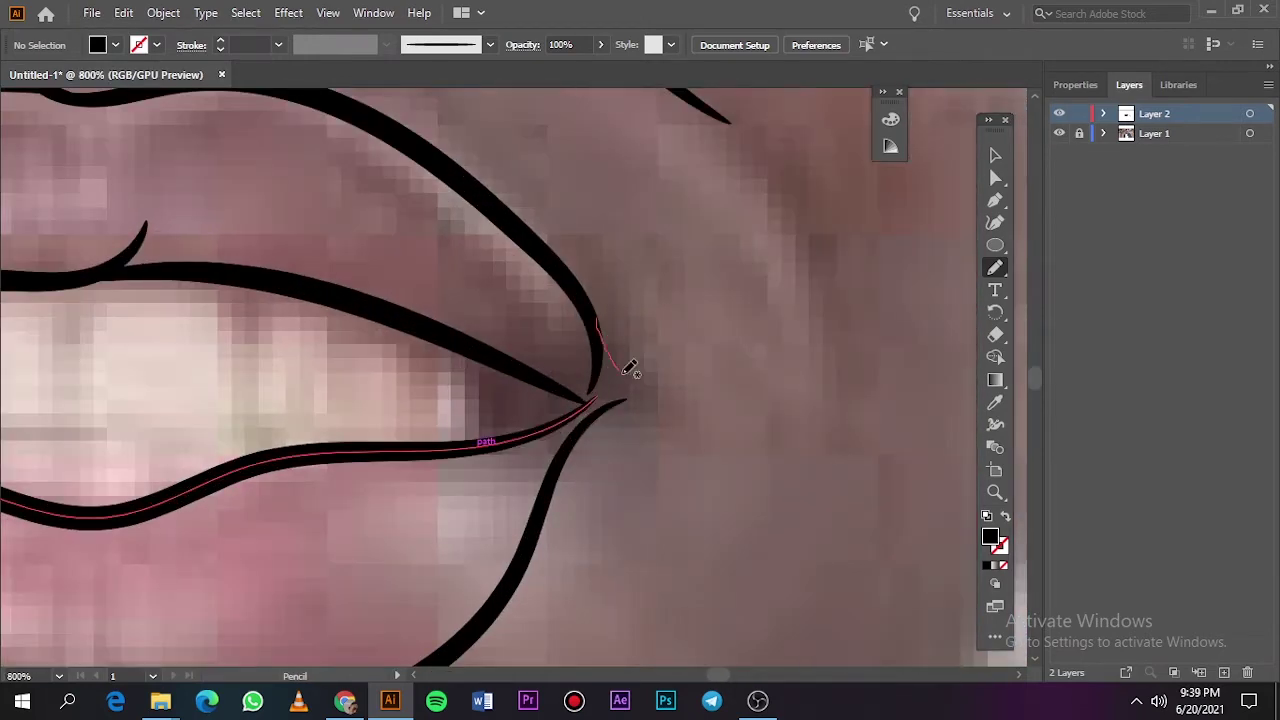
{"action": "left_click_drag", "start_coordinate": [629, 363], "coordinate": [603, 318]}
{"action": "scroll", "coordinate": [603, 318], "scroll_direction": "down", "scroll_amount": 10}
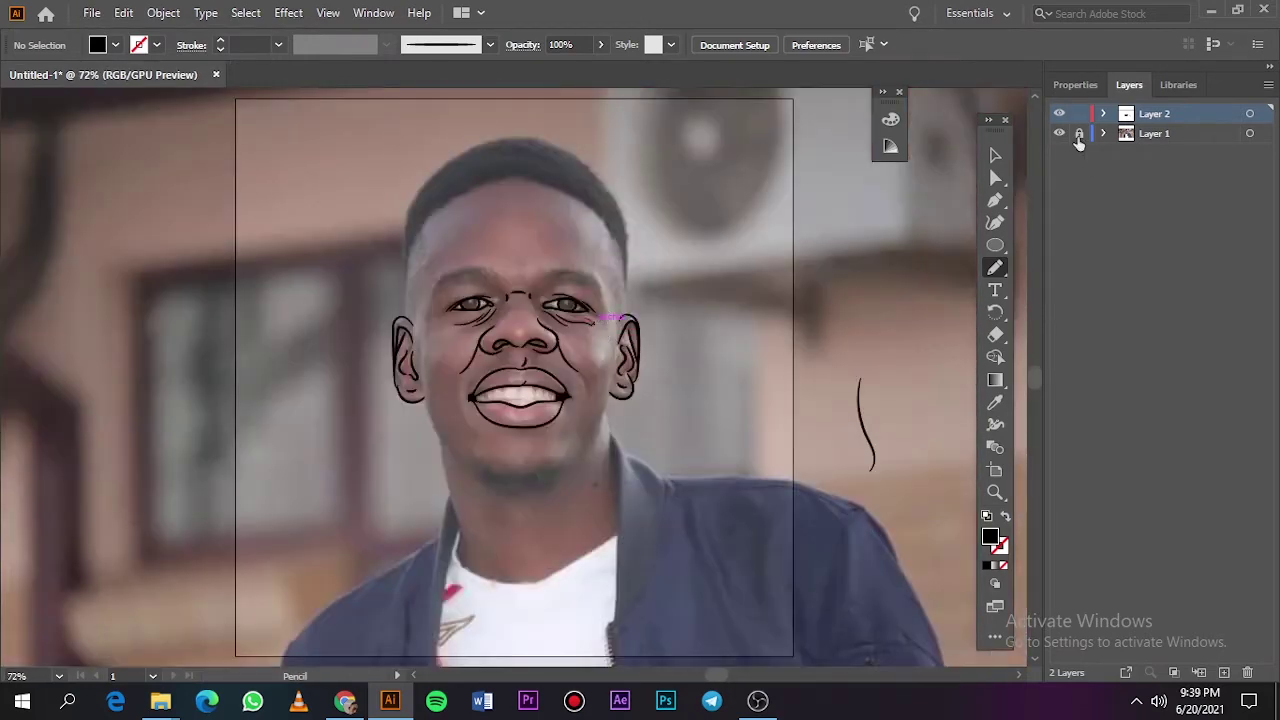
{"action": "left_click", "coordinate": [1058, 134]}
{"action": "scroll", "coordinate": [510, 392], "scroll_direction": "up", "scroll_amount": 9}
{"action": "scroll", "coordinate": [530, 425], "scroll_direction": "down", "scroll_amount": 2}
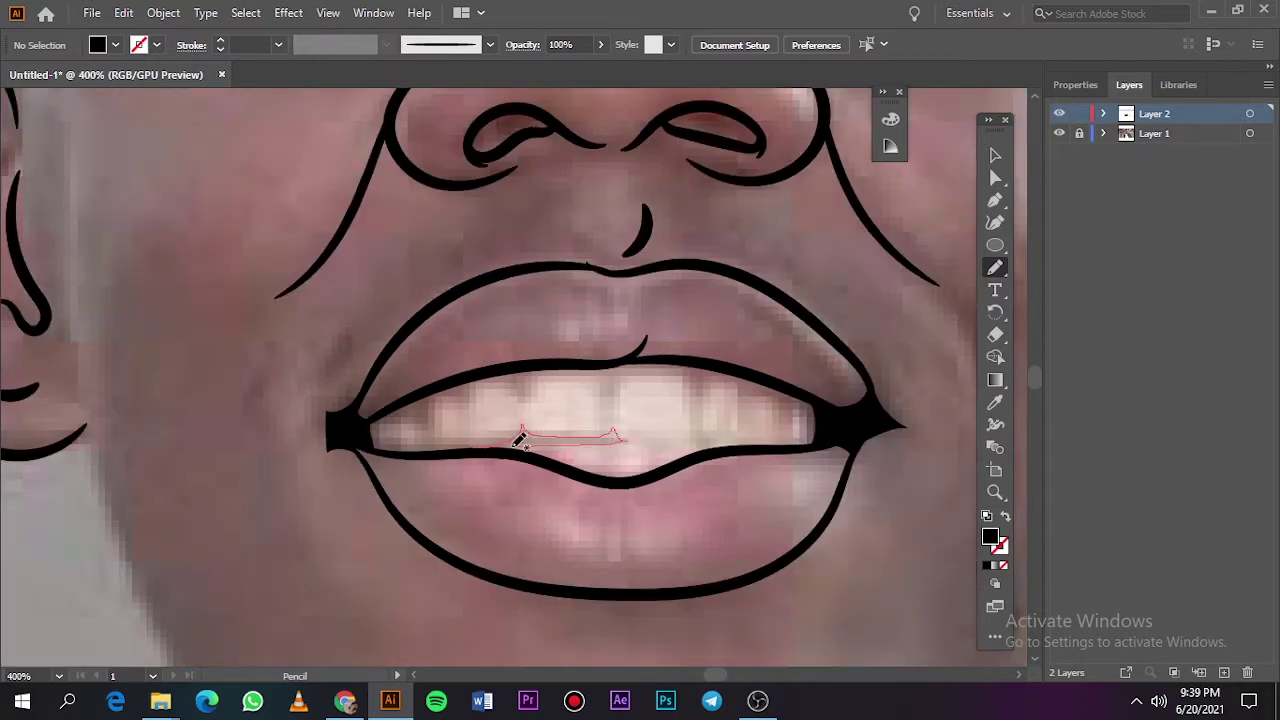
Add a black mark on the lower teeth and check the result with the photo hidden.
{"action": "left_click_drag", "start_coordinate": [519, 440], "coordinate": [488, 443]}
{"action": "scroll", "coordinate": [488, 430], "scroll_direction": "down", "scroll_amount": 8}
{"action": "left_click", "coordinate": [1058, 134]}
{"action": "scroll", "coordinate": [522, 395], "scroll_direction": "up", "scroll_amount": 3}
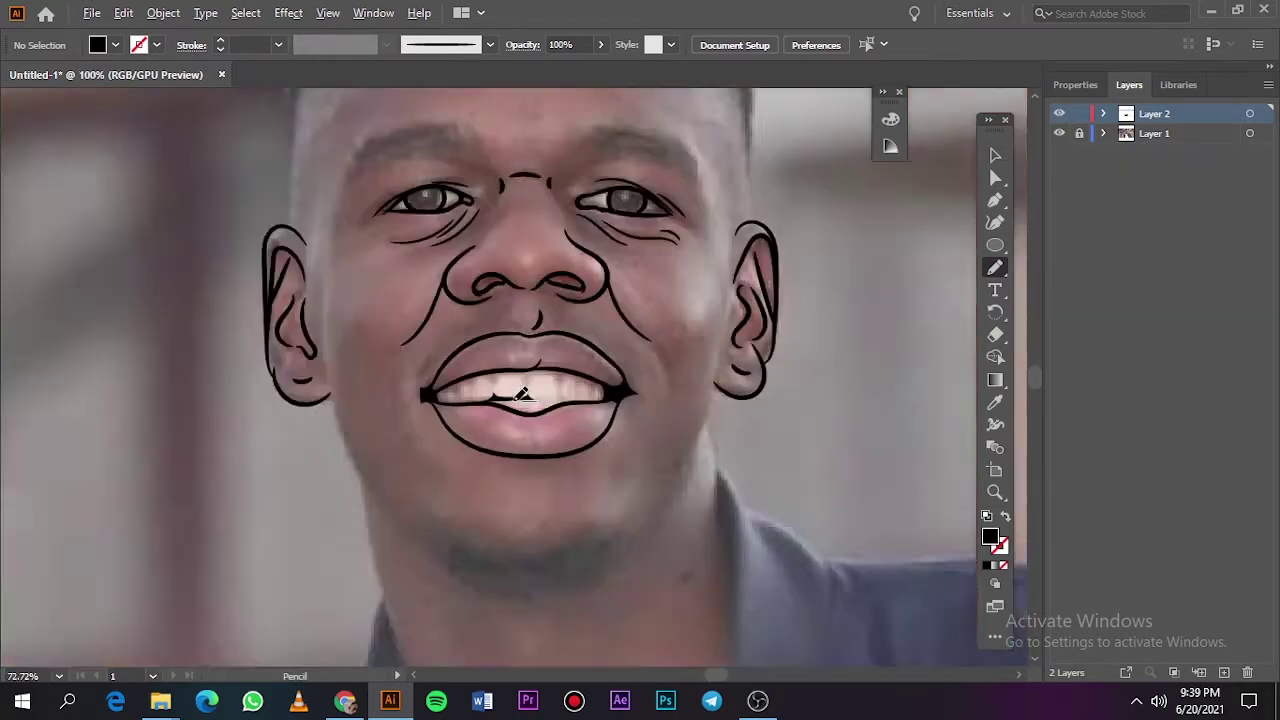
{"action": "scroll", "coordinate": [522, 395], "scroll_direction": "up", "scroll_amount": 5}
With unfilled black brush strokes, trace the upper teeth's lower edge and upper-left teeth.
{"action": "key", "text": "b"}
{"action": "key", "text": "shift+x"}
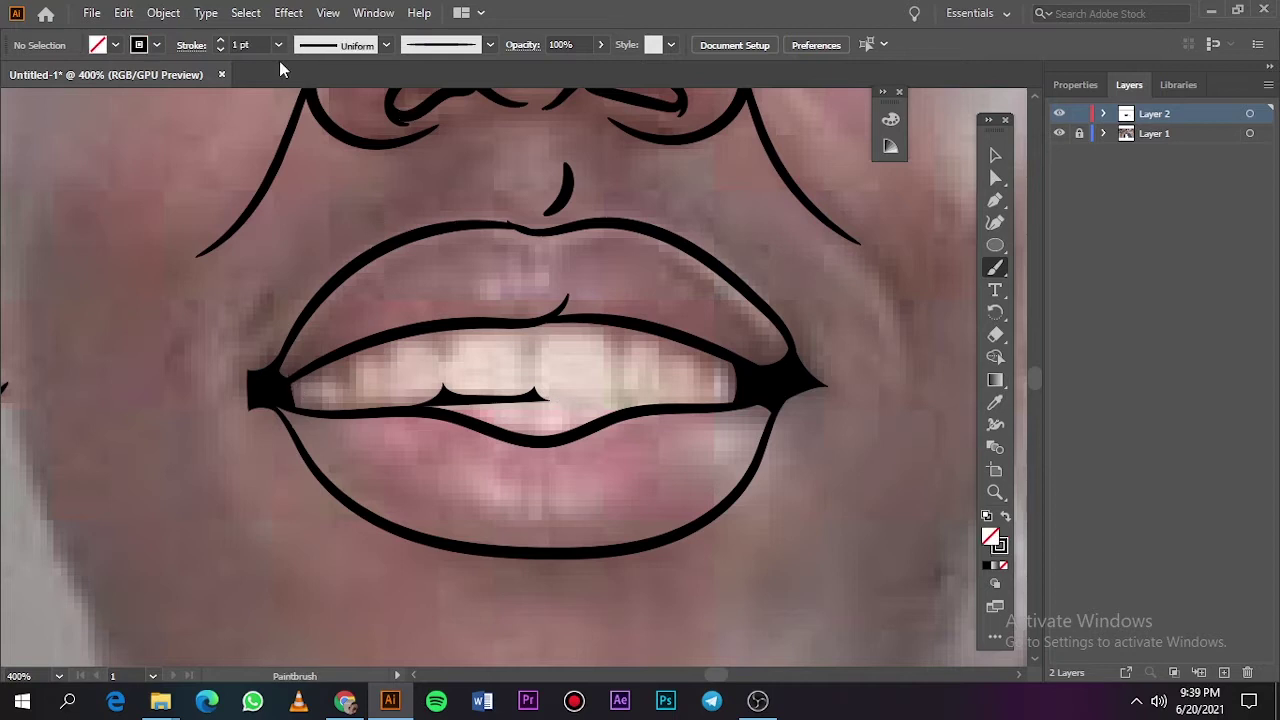
{"action": "left_click_drag", "start_coordinate": [603, 398], "coordinate": [716, 400]}
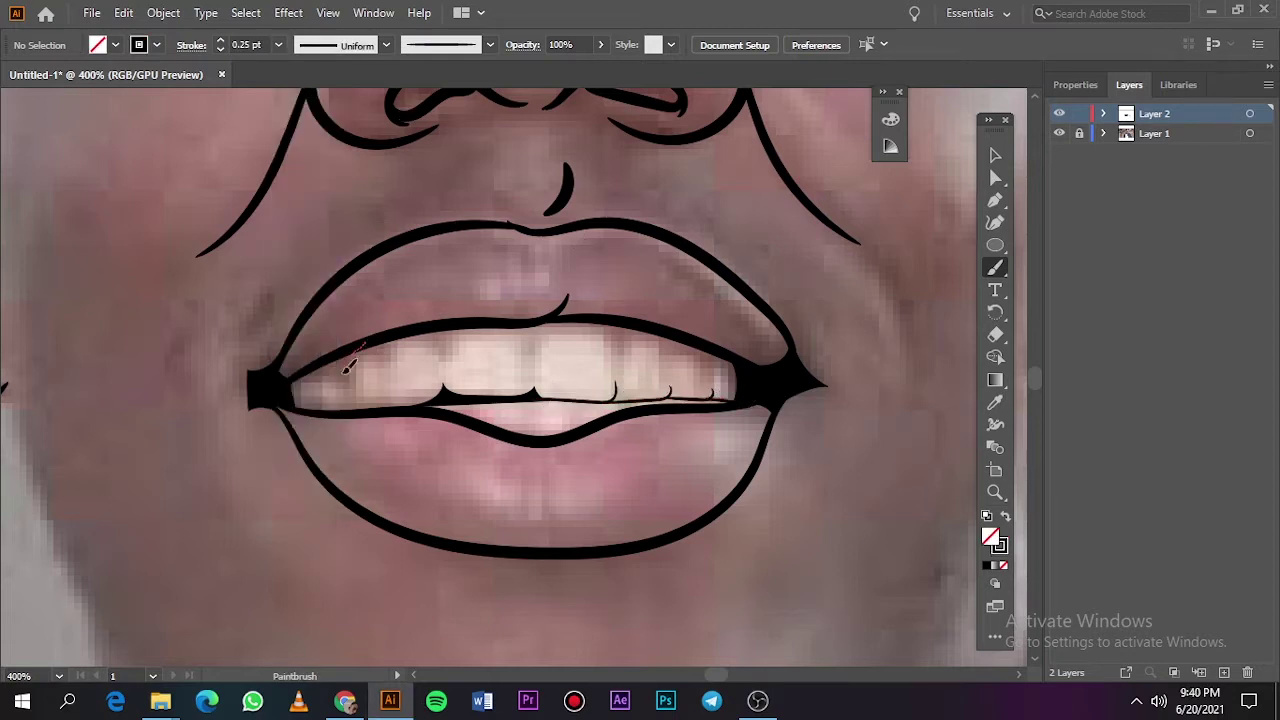
{"action": "mouse_move", "coordinate": [347, 368]}
{"action": "left_mouse_down"}
{"action": "mouse_move", "coordinate": [355, 352]}
{"action": "mouse_move", "coordinate": [442, 334]}
{"action": "left_mouse_up"}
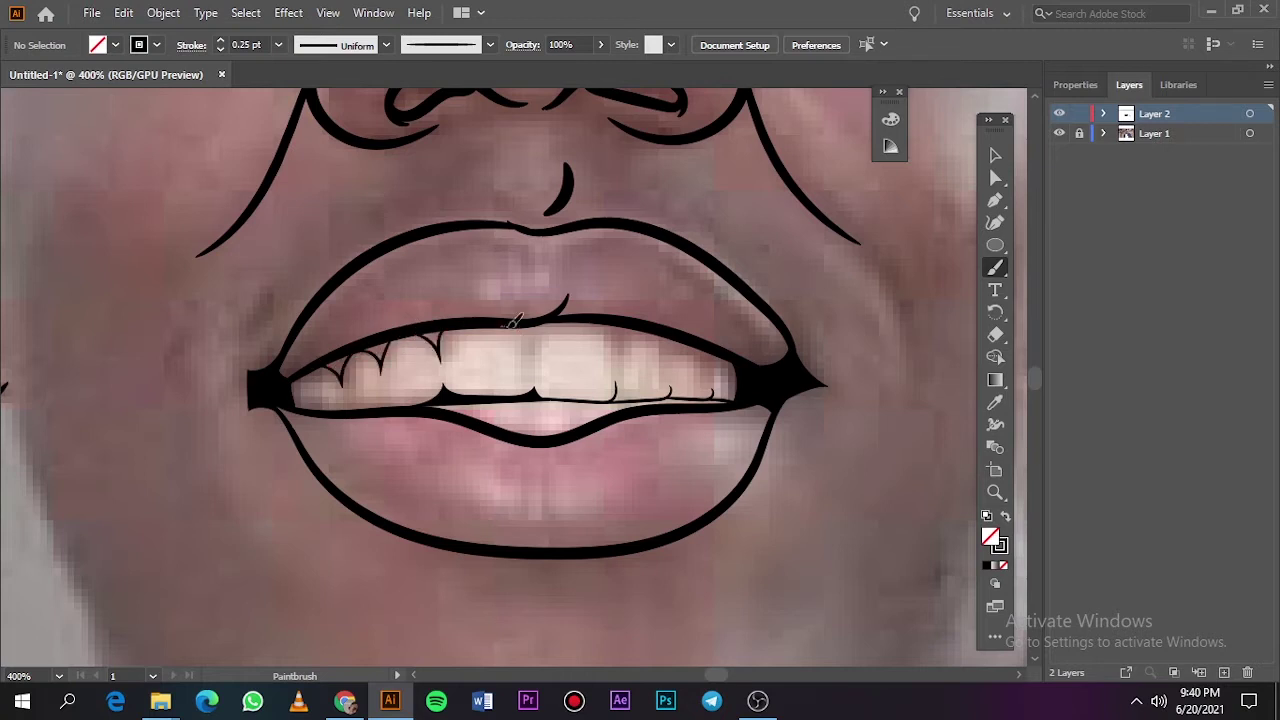
Draw separation lines between the front and right-side teeth, then check against the photo.
{"action": "left_click_drag", "start_coordinate": [528, 350], "coordinate": [536, 328]}
{"action": "mouse_move", "coordinate": [617, 345]}
{"action": "left_mouse_down"}
{"action": "mouse_move", "coordinate": [624, 331]}
{"action": "mouse_move", "coordinate": [665, 330]}
{"action": "left_mouse_up"}
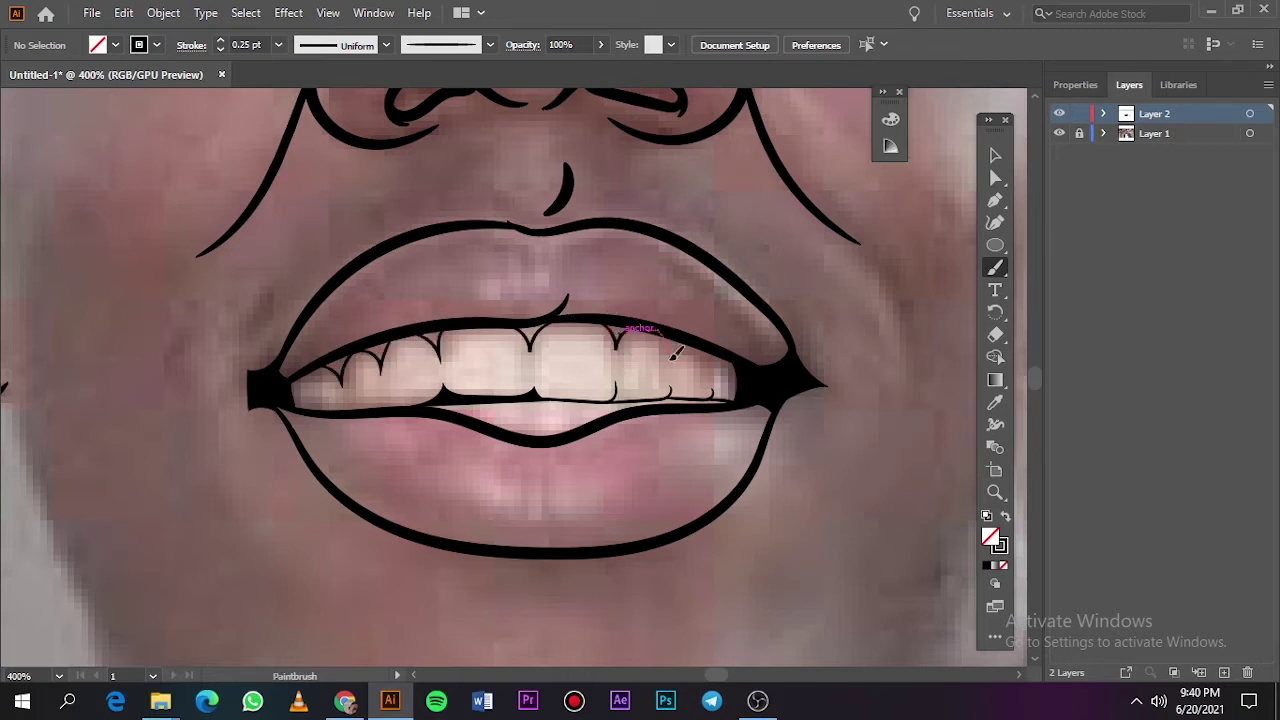
{"action": "mouse_move", "coordinate": [716, 372]}
{"action": "left_mouse_down"}
{"action": "mouse_move", "coordinate": [720, 340]}
{"action": "mouse_move", "coordinate": [745, 352]}
{"action": "left_mouse_up"}
{"action": "key", "text": "ctrl+0"}
{"action": "left_click", "coordinate": [1059, 133]}
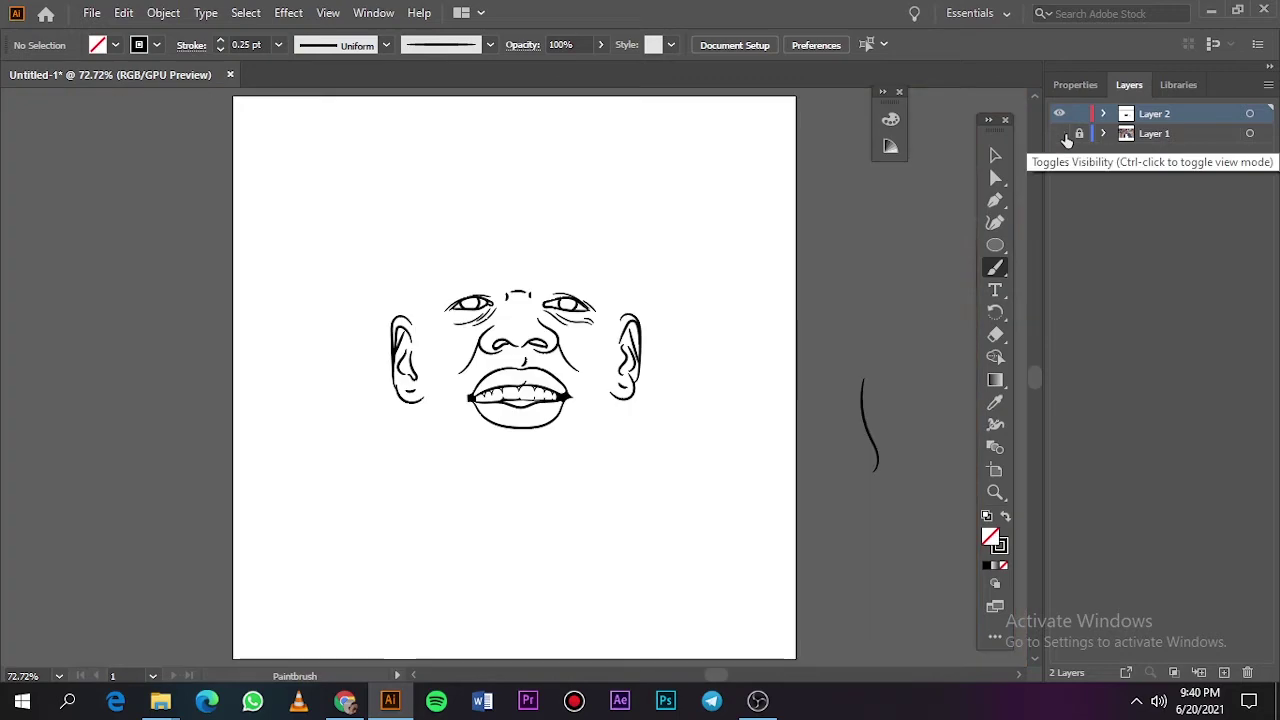
{"action": "left_click", "coordinate": [1059, 133]}
{"action": "scroll", "coordinate": [473, 298], "scroll_direction": "up", "scroll_amount": 6}
Set the brush stroke weight to 1 pt and draw wavy iris lines inside both eyes.
{"action": "left_click", "coordinate": [278, 44]}
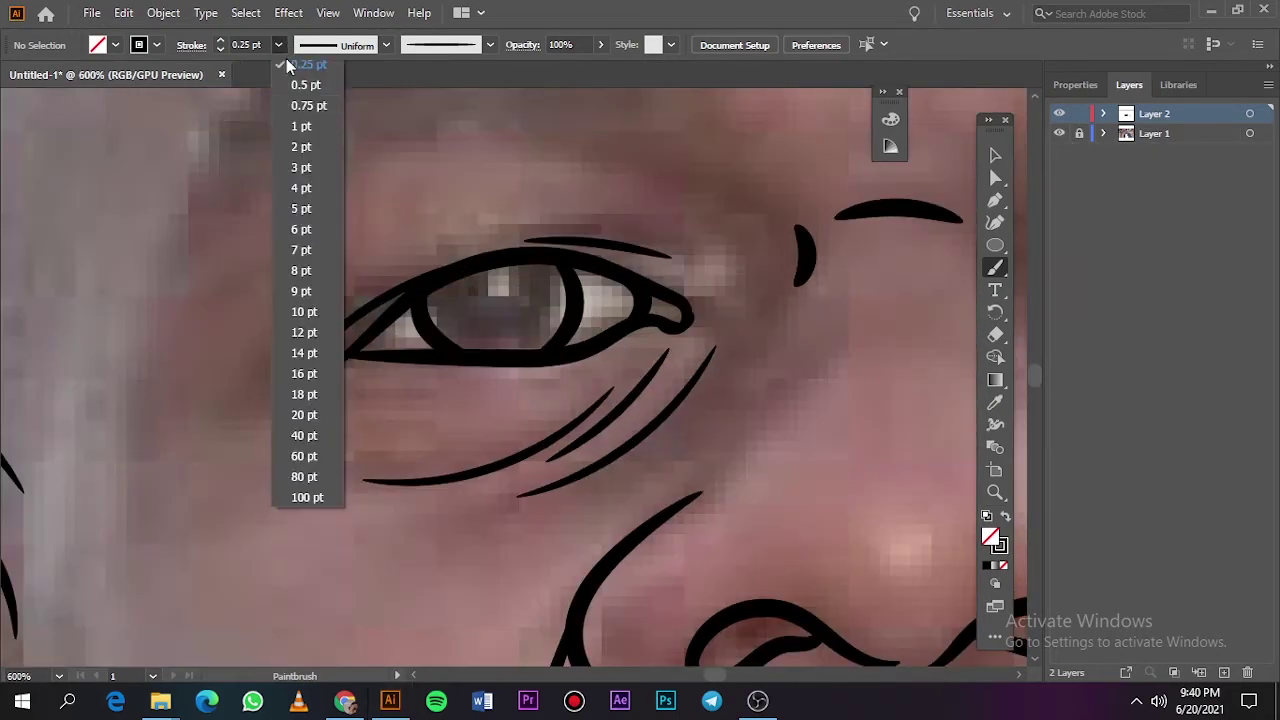
{"action": "left_click", "coordinate": [300, 126]}
{"action": "scroll", "coordinate": [470, 265], "scroll_direction": "up", "scroll_amount": 1}
{"action": "left_click_drag", "start_coordinate": [417, 343], "coordinate": [483, 320]}
{"action": "left_click_drag", "start_coordinate": [592, 338], "coordinate": [594, 350]}
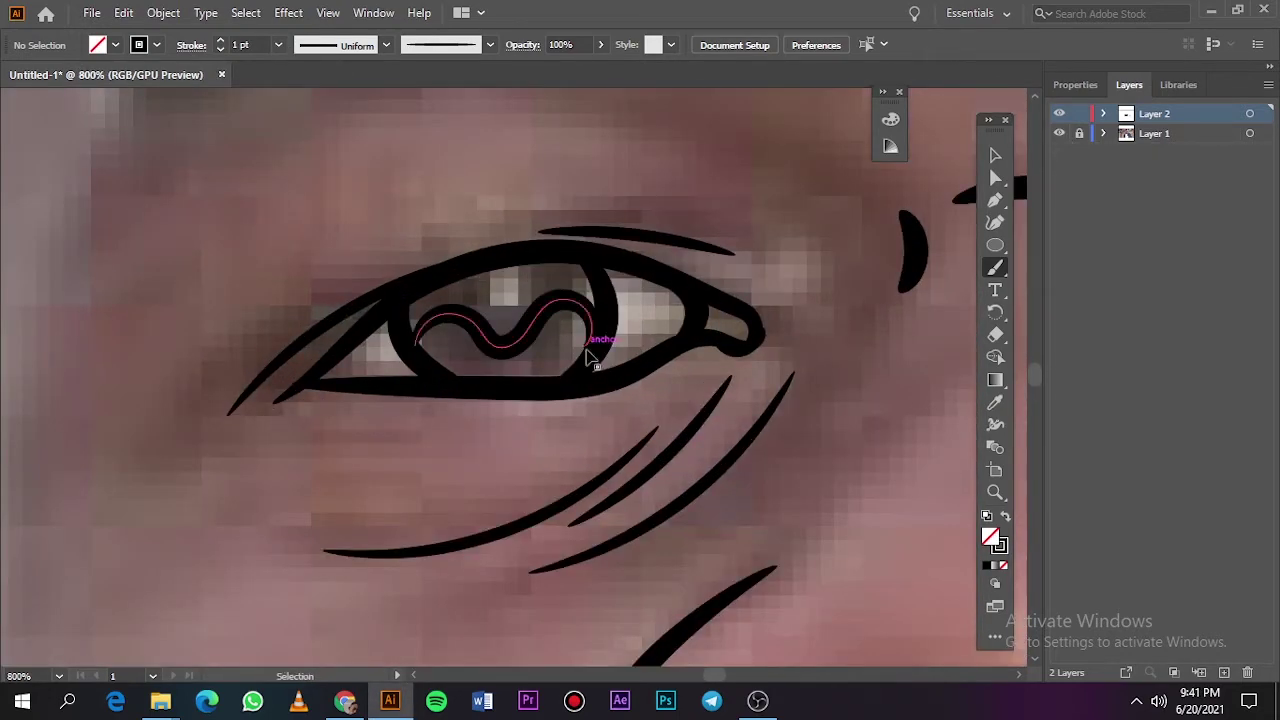
{"action": "scroll", "coordinate": [594, 354], "scroll_direction": "down", "scroll_amount": 3}
{"action": "scroll", "coordinate": [577, 294], "scroll_direction": "up", "scroll_amount": 3}
{"action": "left_click_drag", "start_coordinate": [457, 375], "coordinate": [605, 410]}
Draw the black jawline around the chin and up toward the right ear.
{"action": "key", "text": "ctrl+0"}
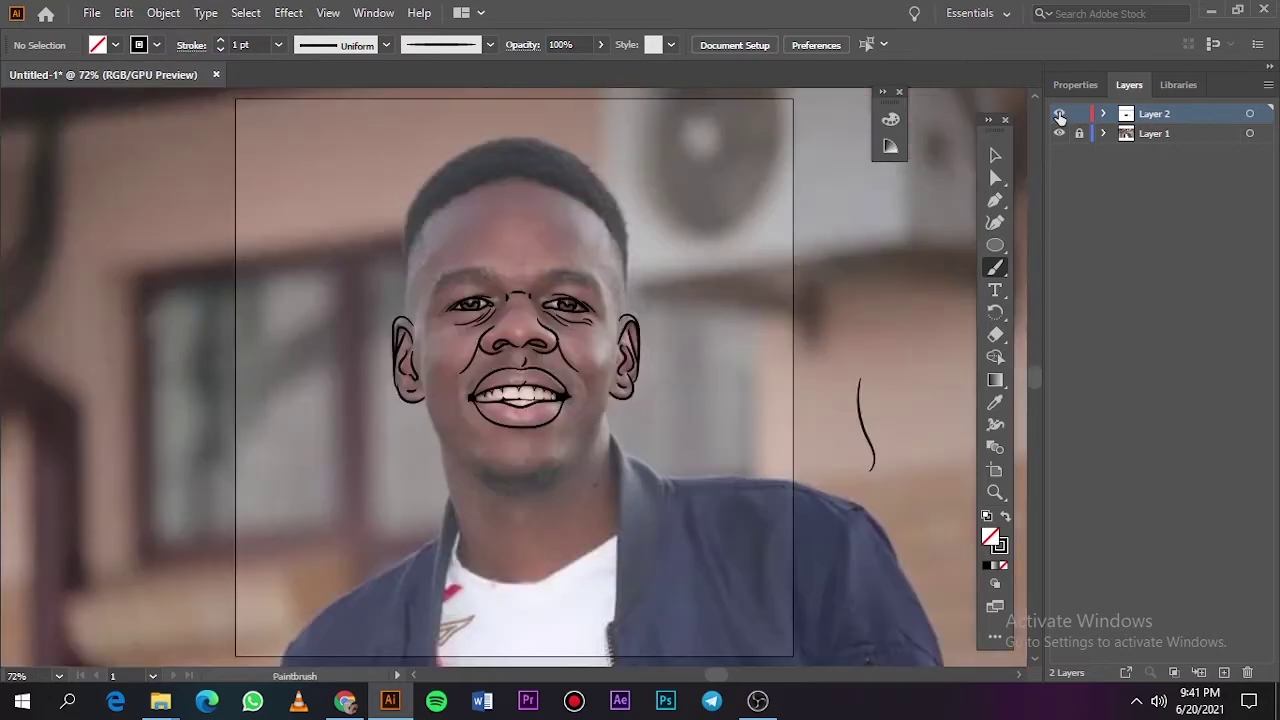
{"action": "scroll", "coordinate": [464, 435], "scroll_direction": "up", "scroll_amount": 2}
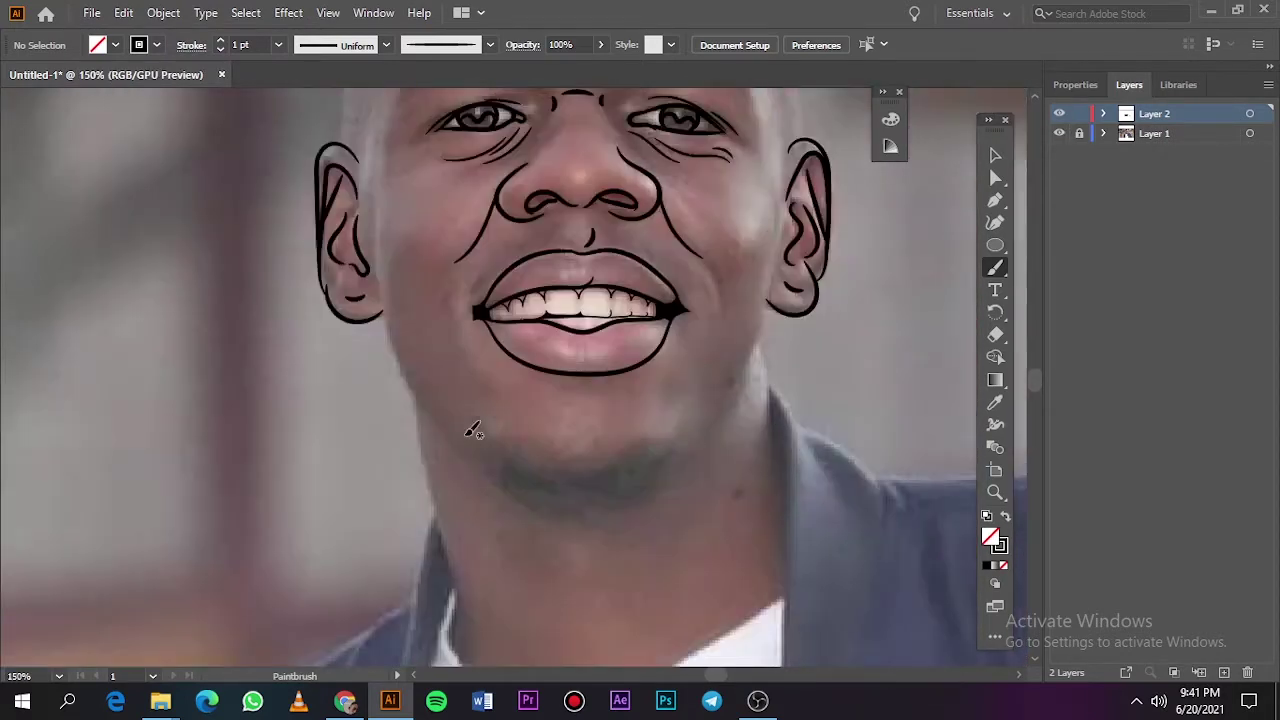
{"action": "scroll", "coordinate": [471, 428], "scroll_direction": "up", "scroll_amount": 1}
{"action": "left_click_drag", "start_coordinate": [472, 490], "coordinate": [516, 521]}
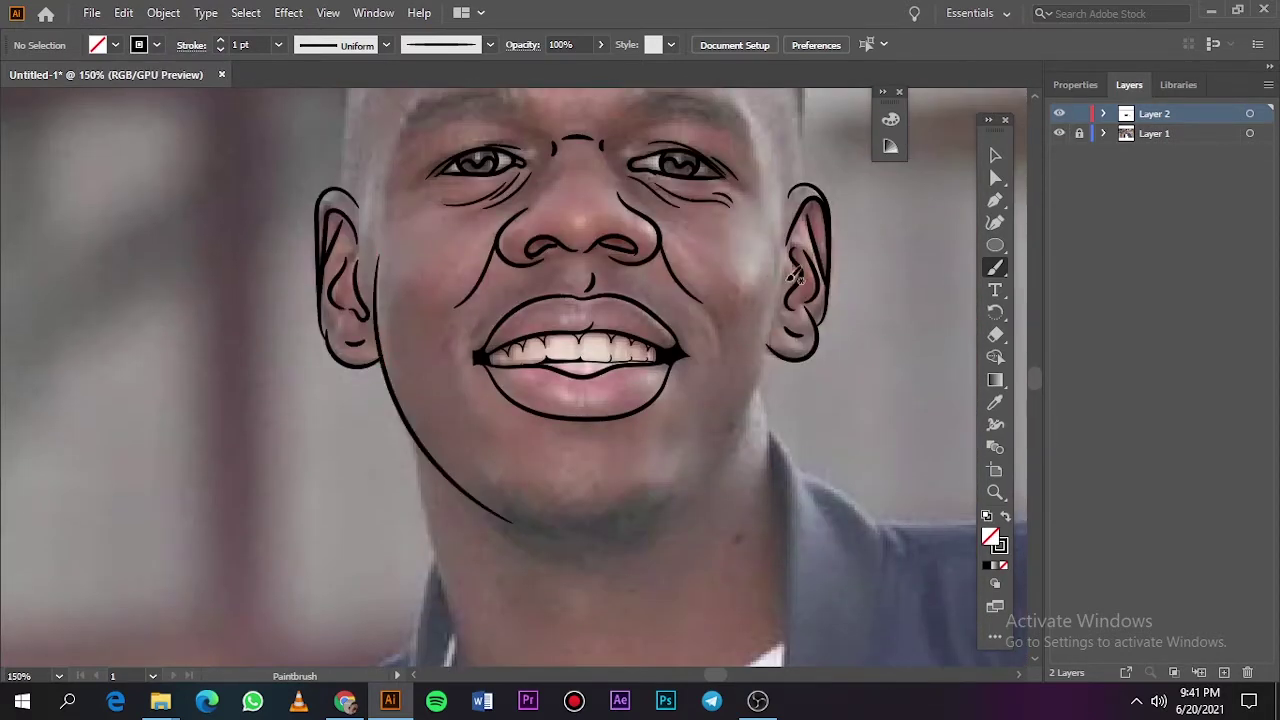
{"action": "left_click_drag", "start_coordinate": [796, 275], "coordinate": [768, 345]}
{"action": "left_click_drag", "start_coordinate": [692, 498], "coordinate": [623, 523]}
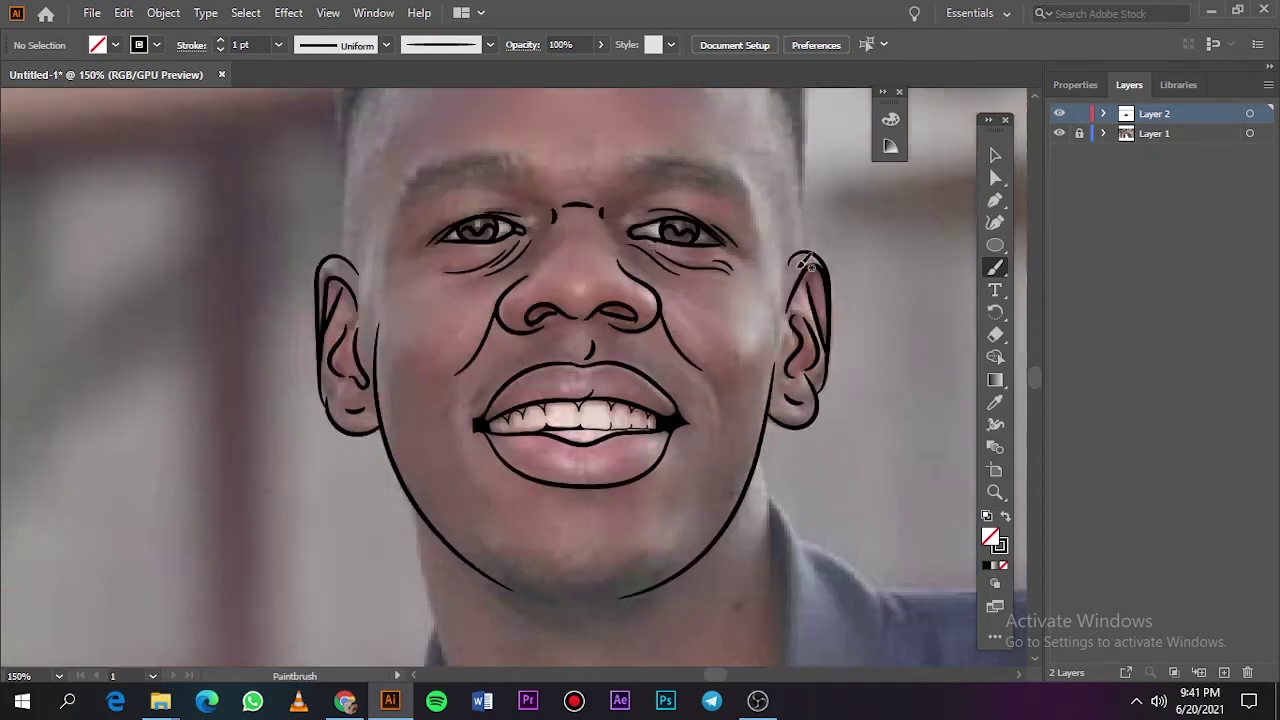
{"action": "scroll", "coordinate": [800, 277], "scroll_direction": "up", "scroll_amount": 5}
Trace the right ear and both sides of the head, then hide the photo to check.
{"action": "left_click_drag", "start_coordinate": [810, 333], "coordinate": [812, 262]}
{"action": "key", "text": "ctrl+z"}
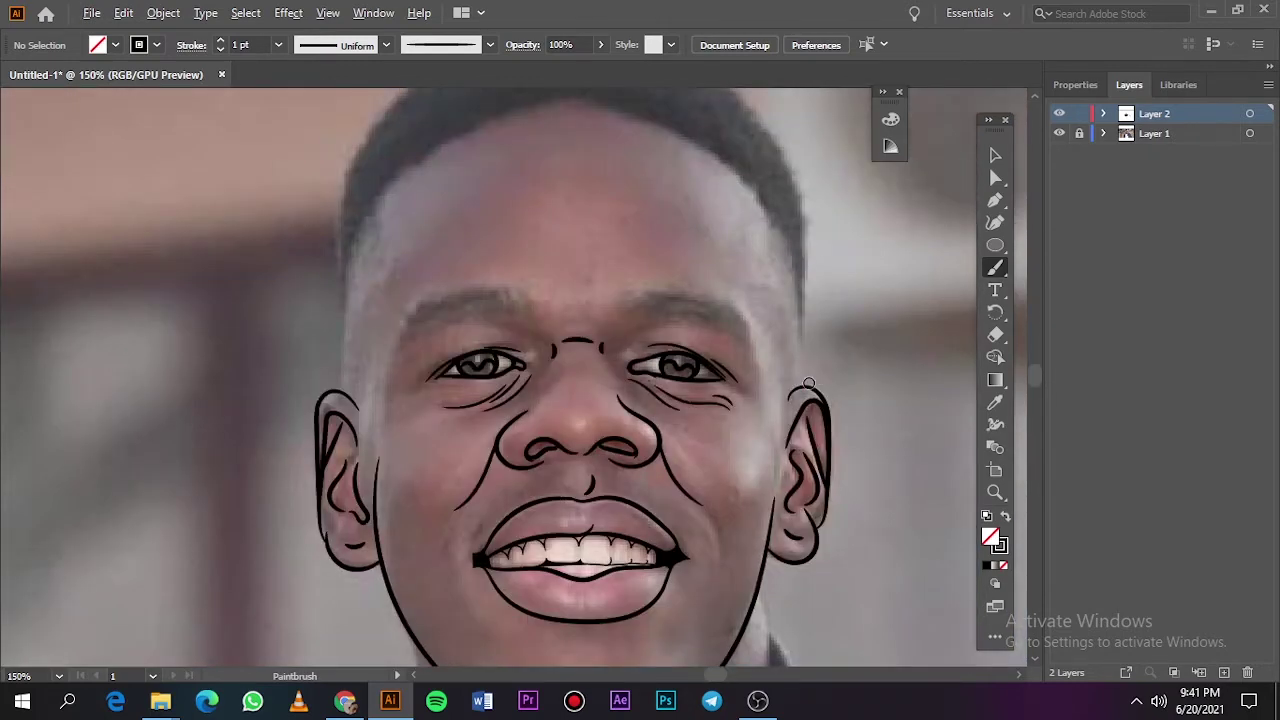
{"action": "scroll", "coordinate": [811, 346], "scroll_direction": "up", "scroll_amount": 1}
{"action": "left_click_drag", "start_coordinate": [804, 385], "coordinate": [800, 262]}
{"action": "left_click_drag", "start_coordinate": [196, 231], "coordinate": [196, 229]}
{"action": "key", "text": "ctrl+0"}
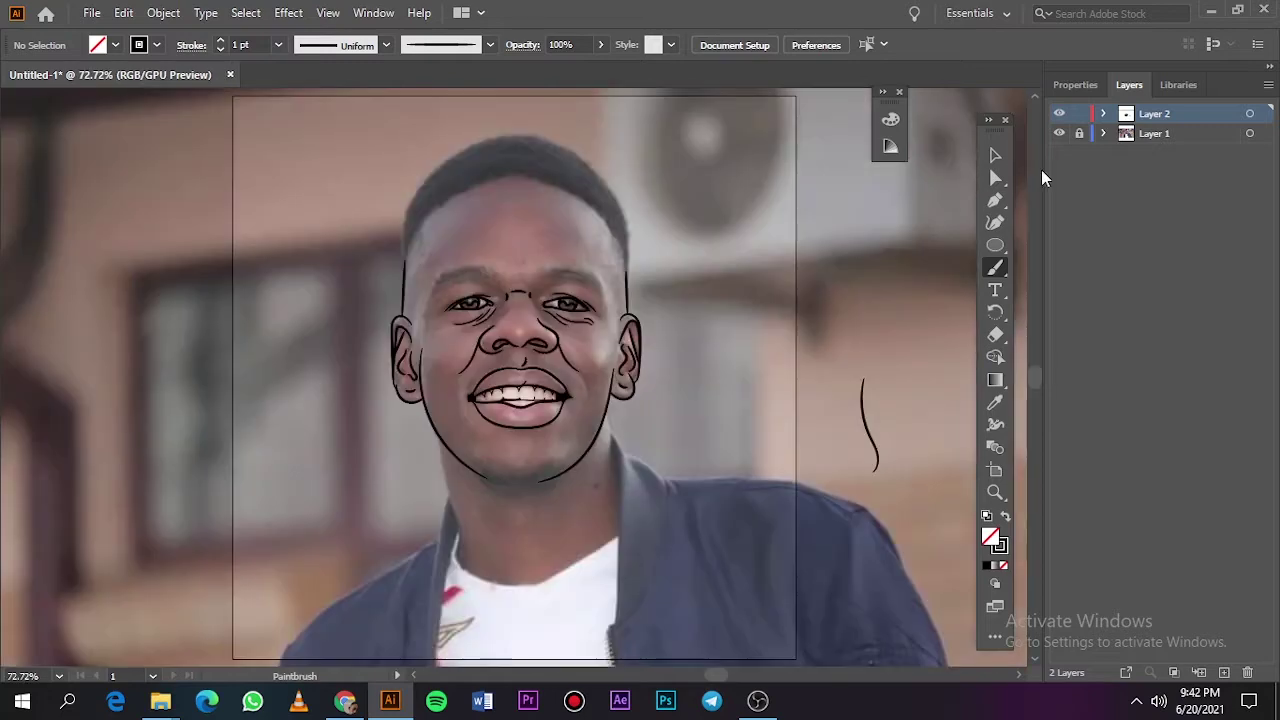
{"action": "left_click", "coordinate": [1059, 133]}
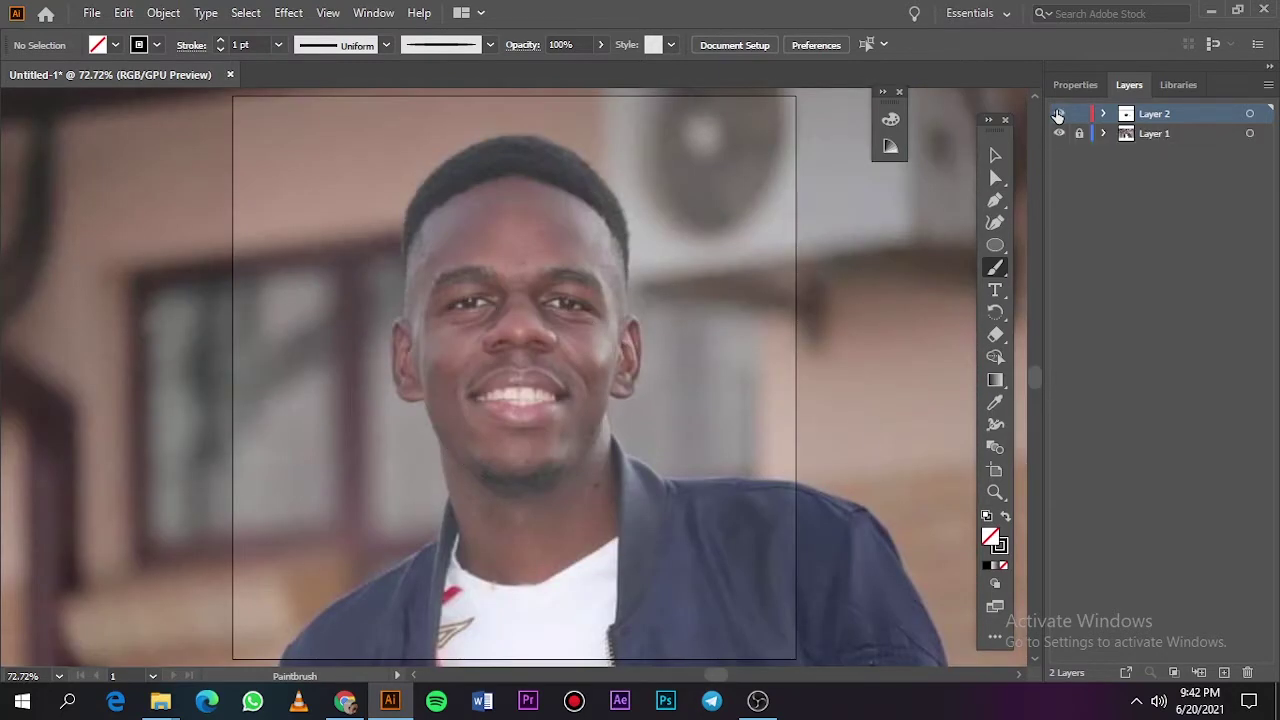
Start the left neck outline and a dripping wavy line across the neck.
{"action": "left_click", "coordinate": [1058, 133]}
{"action": "scroll", "coordinate": [487, 462], "scroll_direction": "down", "scroll_amount": 1}
{"action": "scroll", "coordinate": [487, 462], "scroll_direction": "up", "scroll_amount": 2}
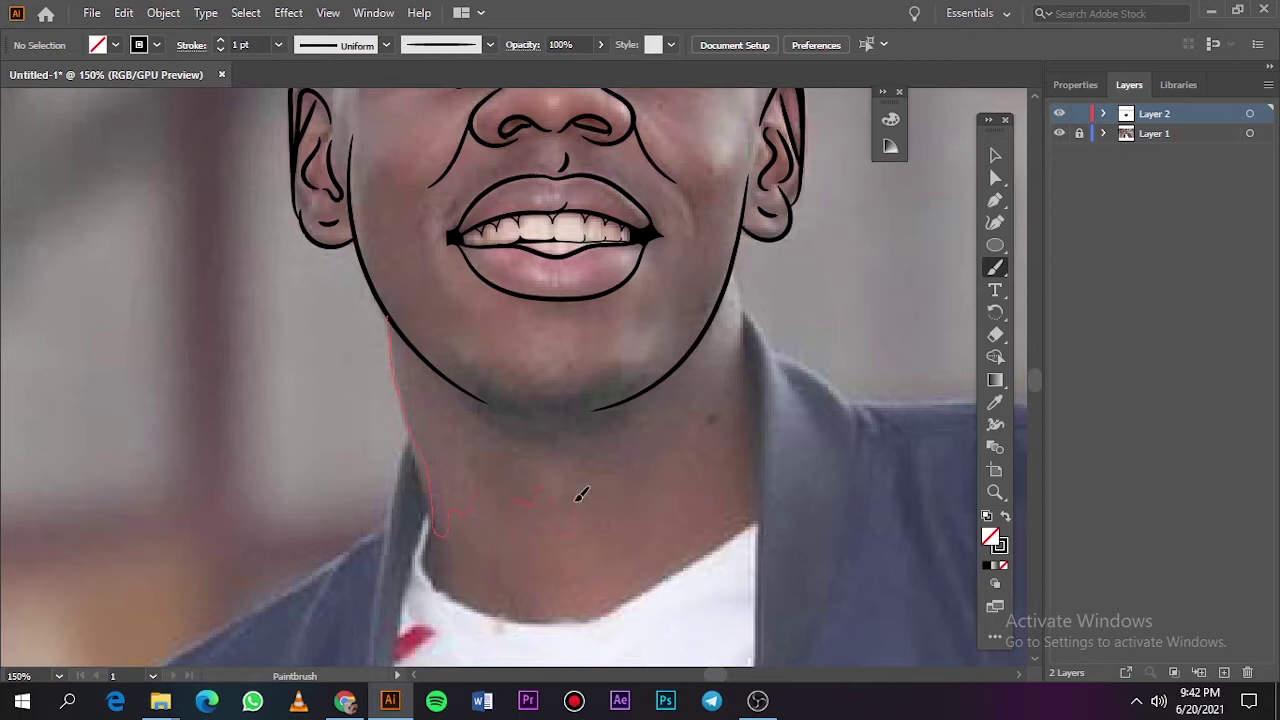
{"action": "left_click_drag", "start_coordinate": [580, 495], "coordinate": [583, 497]}
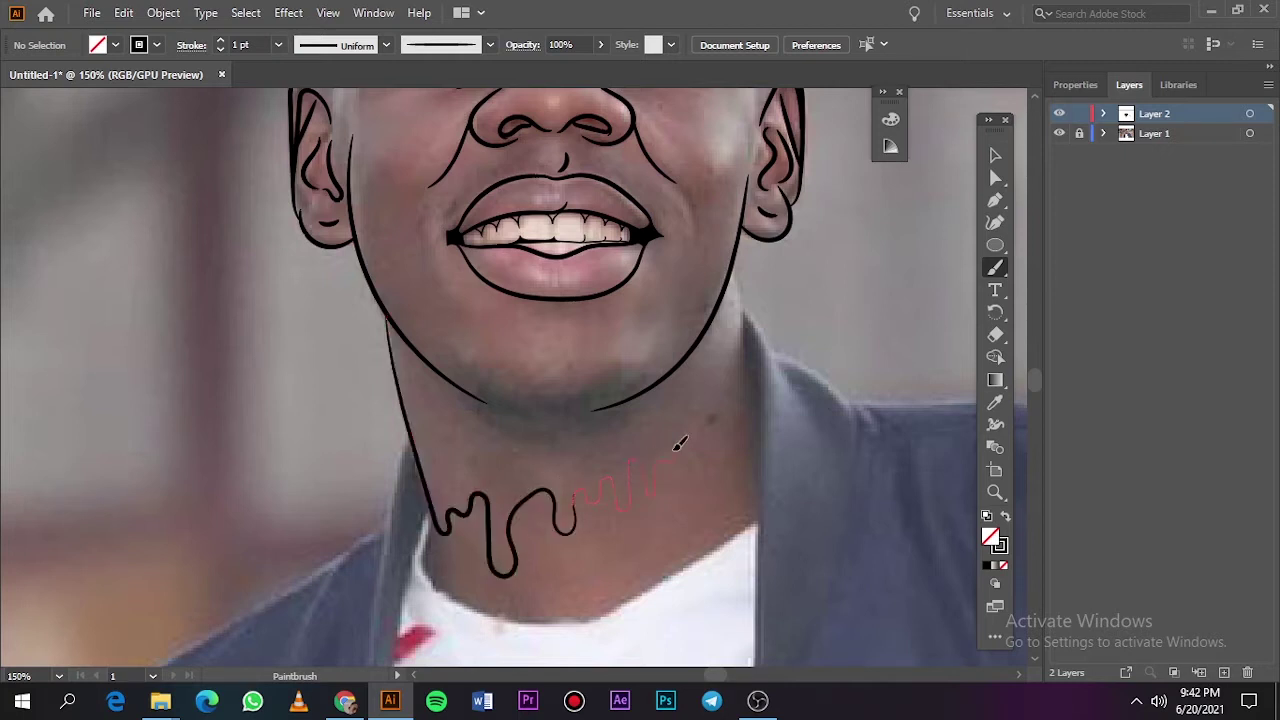
{"action": "left_click_drag", "start_coordinate": [679, 443], "coordinate": [695, 477]}
{"action": "key", "text": "ctrl+z"}
{"action": "scroll", "coordinate": [688, 488], "scroll_direction": "up", "scroll_amount": 2}
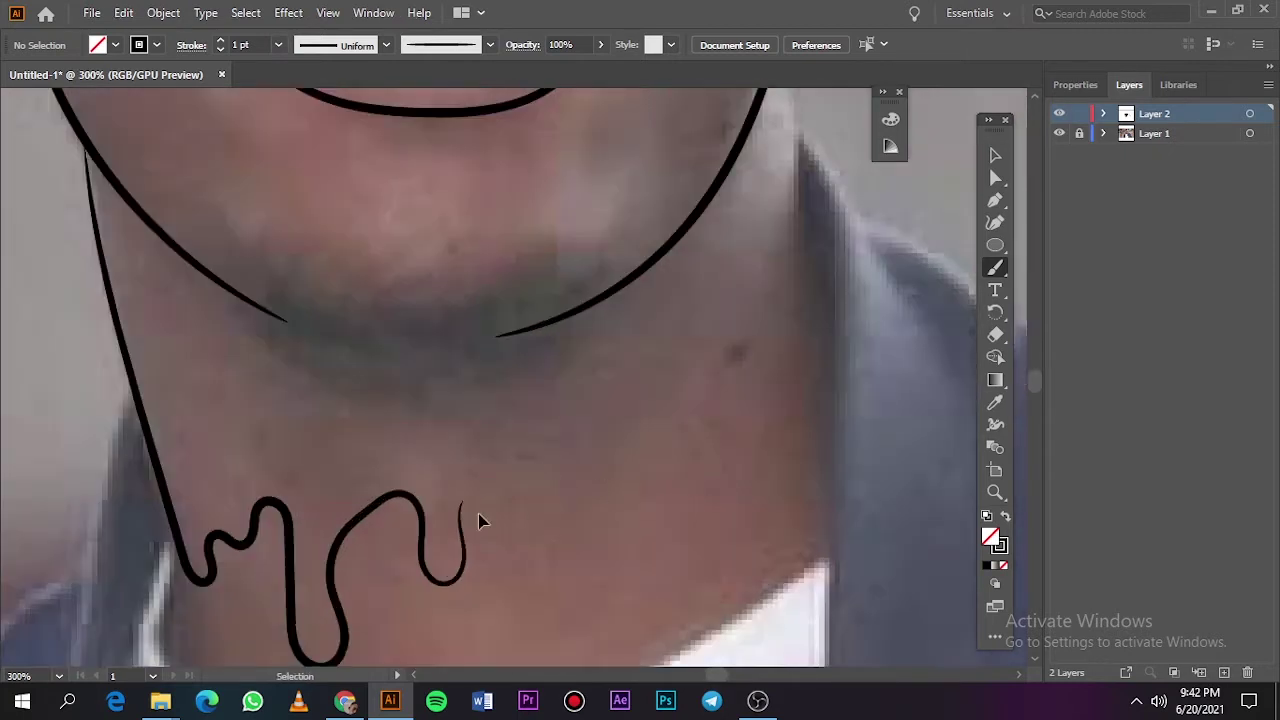
Extend the drip line across the neck, undoing unwanted drip strokes.
{"action": "left_click_drag", "start_coordinate": [478, 520], "coordinate": [512, 491]}
{"action": "left_click_drag", "start_coordinate": [575, 458], "coordinate": [577, 452]}
{"action": "key", "text": "ctrl+z"}
{"action": "scroll", "coordinate": [620, 420], "scroll_direction": "down", "scroll_amount": 2}
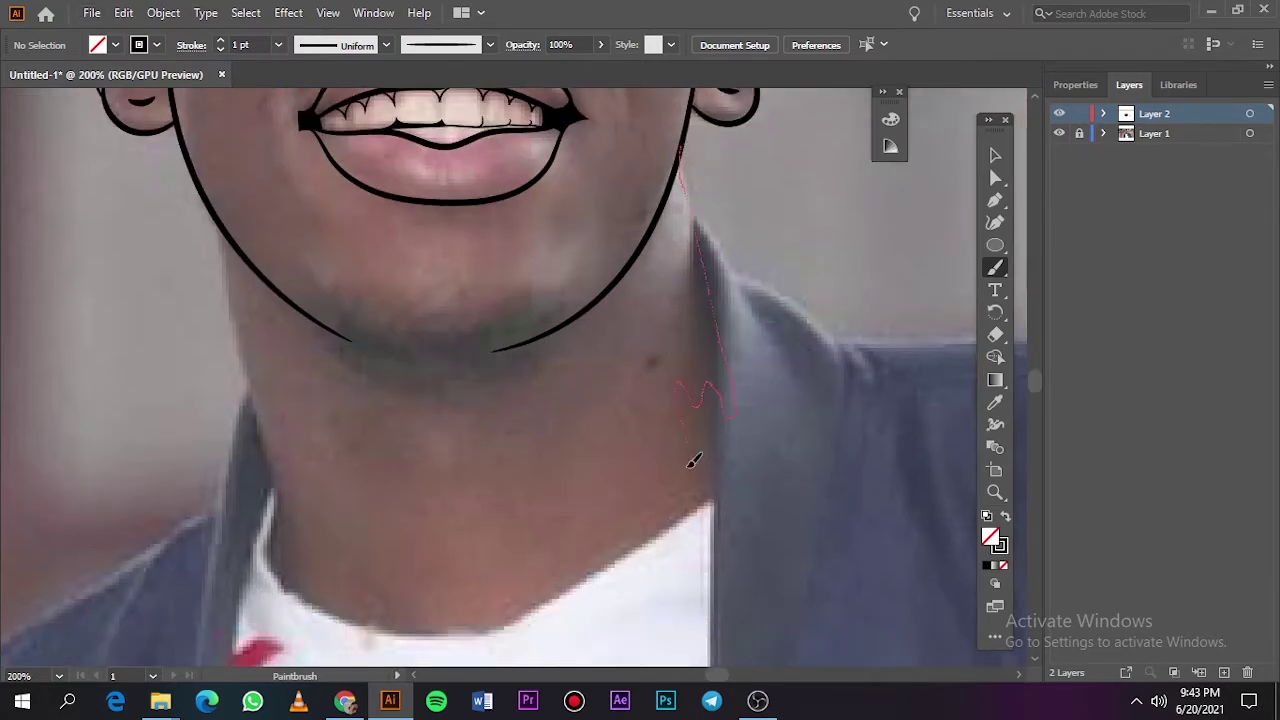
{"action": "mouse_move", "coordinate": [694, 461]}
{"action": "left_mouse_down"}
{"action": "mouse_move", "coordinate": [651, 432]}
{"action": "mouse_move", "coordinate": [676, 474]}
{"action": "left_mouse_up"}
{"action": "key", "text": "ctrl+z"}
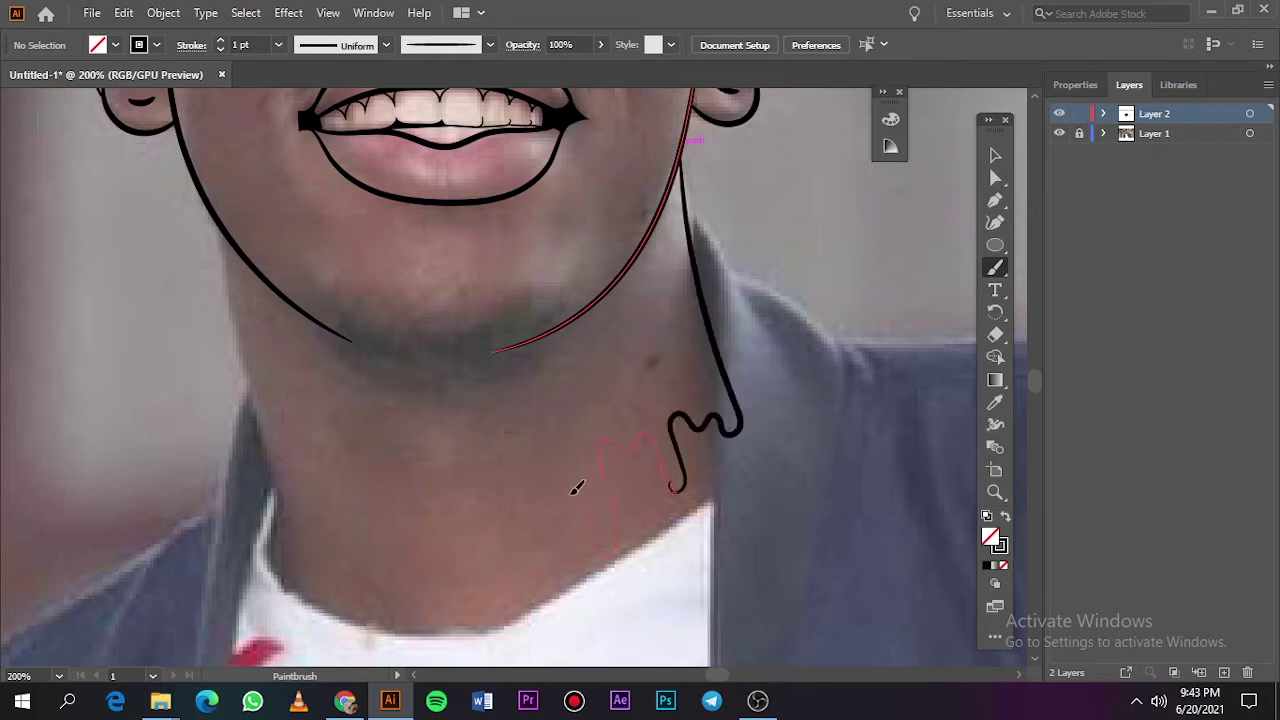
Draw the right neck edge ending in drips that run left across the neck.
{"action": "left_click_drag", "start_coordinate": [573, 491], "coordinate": [557, 489]}
{"action": "left_click_drag", "start_coordinate": [484, 572], "coordinate": [458, 590]}
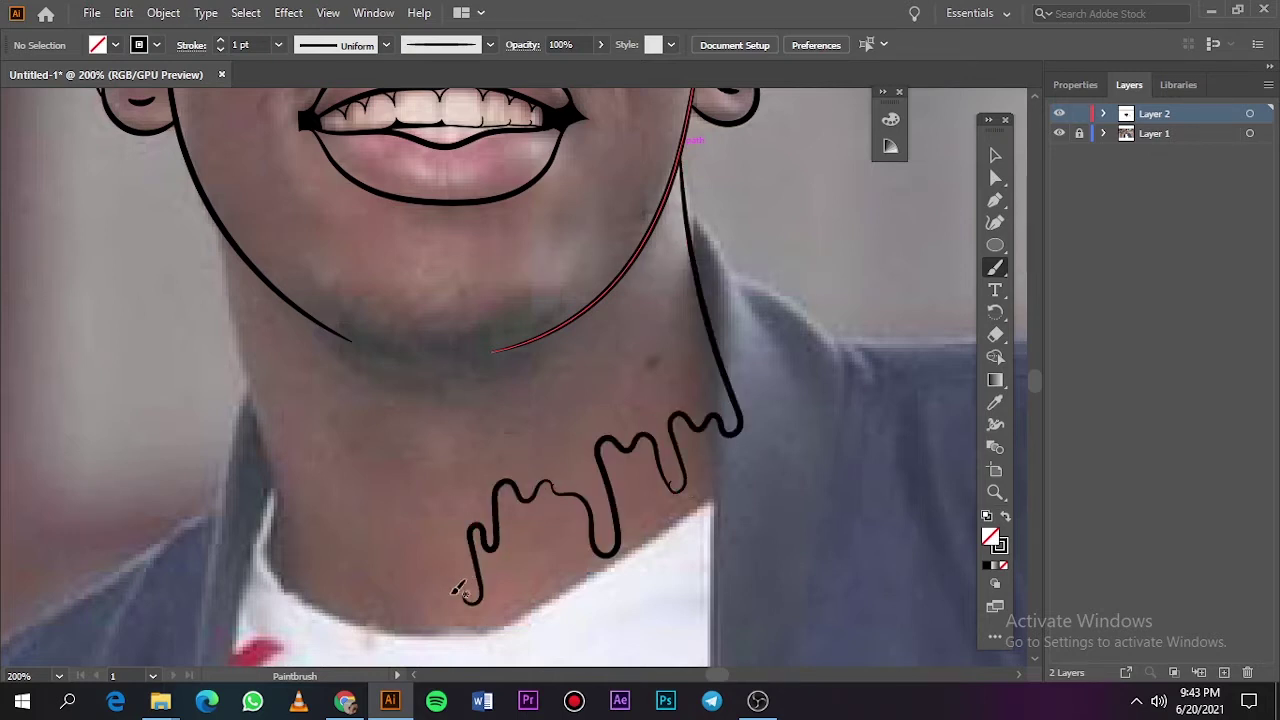
{"action": "mouse_move", "coordinate": [407, 516]}
{"action": "left_mouse_down"}
{"action": "mouse_move", "coordinate": [358, 512]}
{"action": "mouse_move", "coordinate": [208, 190]}
{"action": "left_mouse_up"}
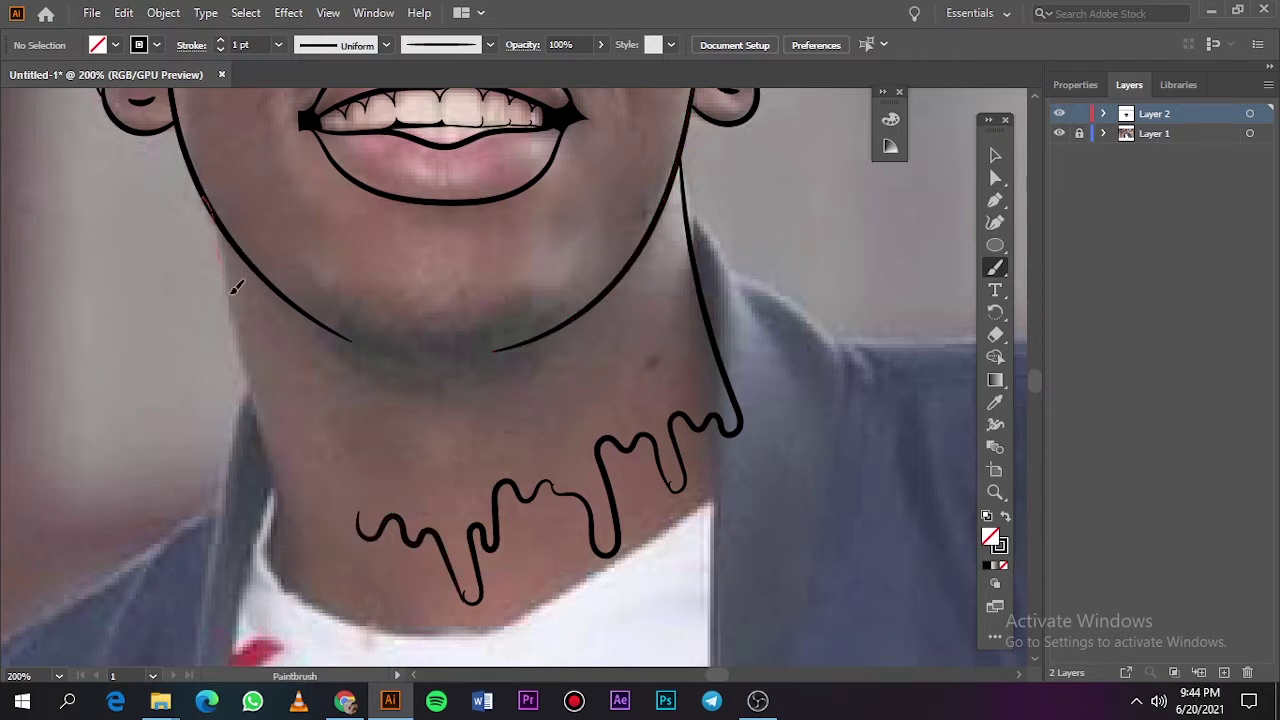
{"action": "left_click_drag", "start_coordinate": [268, 463], "coordinate": [313, 492]}
{"action": "key", "text": "ctrl+z"}
Check the line art, then redraw the left neck line from the jaw ending in a small drip.
{"action": "key", "text": "ctrl+0"}
{"action": "left_click", "coordinate": [1060, 134]}
{"action": "left_click", "coordinate": [1060, 134]}
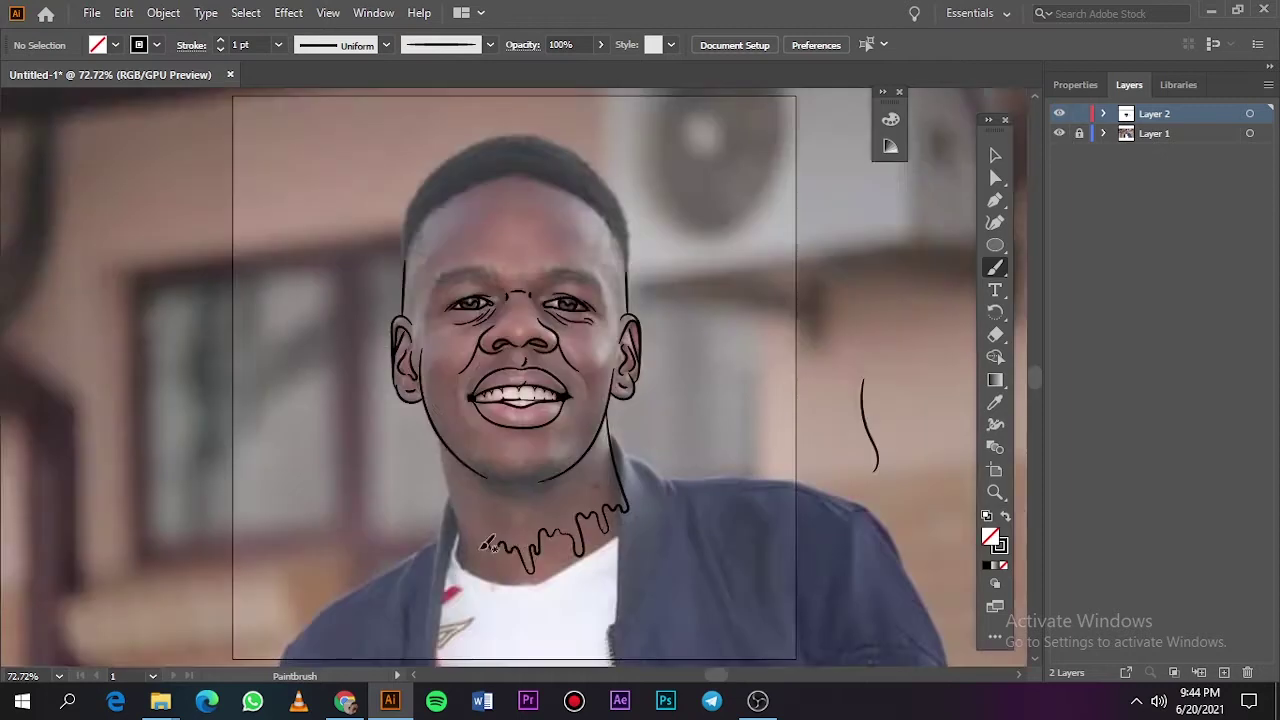
{"action": "scroll", "coordinate": [480, 530], "scroll_direction": "up", "scroll_amount": 3}
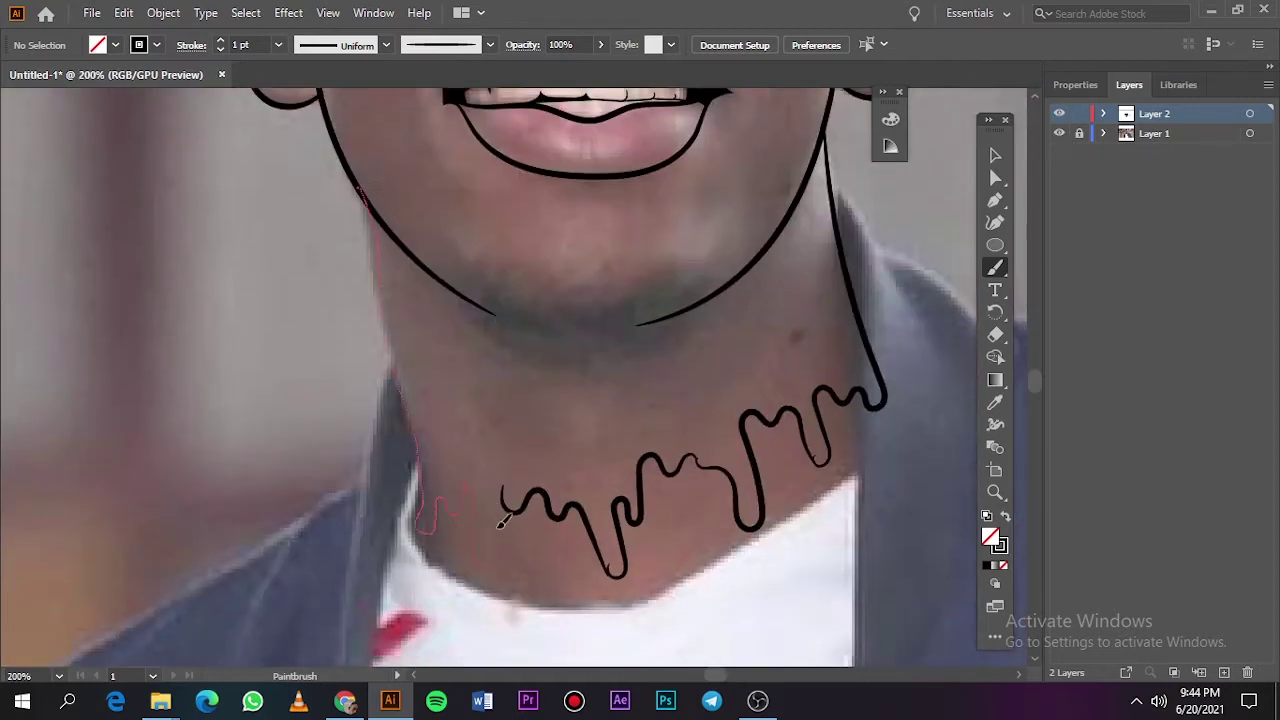
{"action": "left_click_drag", "start_coordinate": [500, 522], "coordinate": [508, 482]}
{"action": "key", "text": "ctrl+z"}
{"action": "left_click_drag", "start_coordinate": [428, 492], "coordinate": [462, 503]}
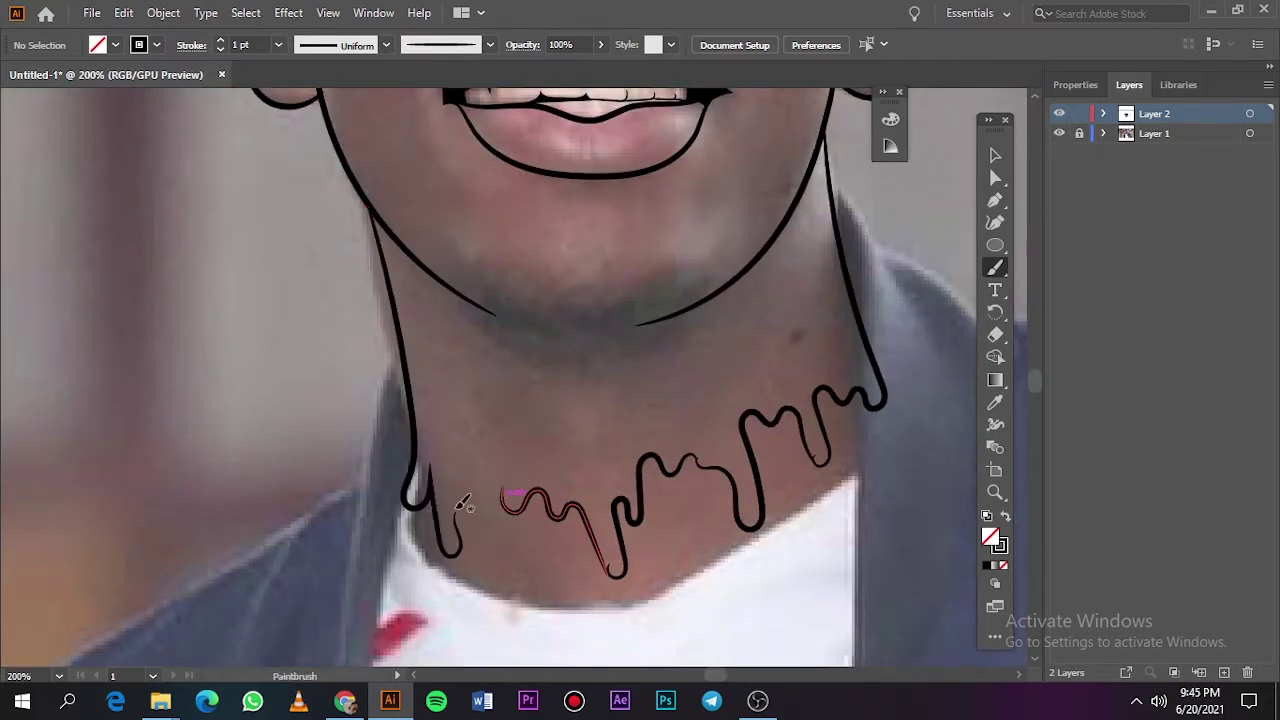
{"action": "key", "text": "ctrl+z"}
{"action": "left_click_drag", "start_coordinate": [365, 198], "coordinate": [404, 347]}
{"action": "mouse_move", "coordinate": [431, 497]}
{"action": "left_mouse_down"}
{"action": "mouse_move", "coordinate": [504, 468]}
{"action": "mouse_move", "coordinate": [457, 485]}
{"action": "mouse_move", "coordinate": [510, 497]}
{"action": "left_mouse_up"}
Switch to black fill with no stroke and pencil solid black shapes inside the first eye.
{"action": "key", "text": "ctrl+0"}
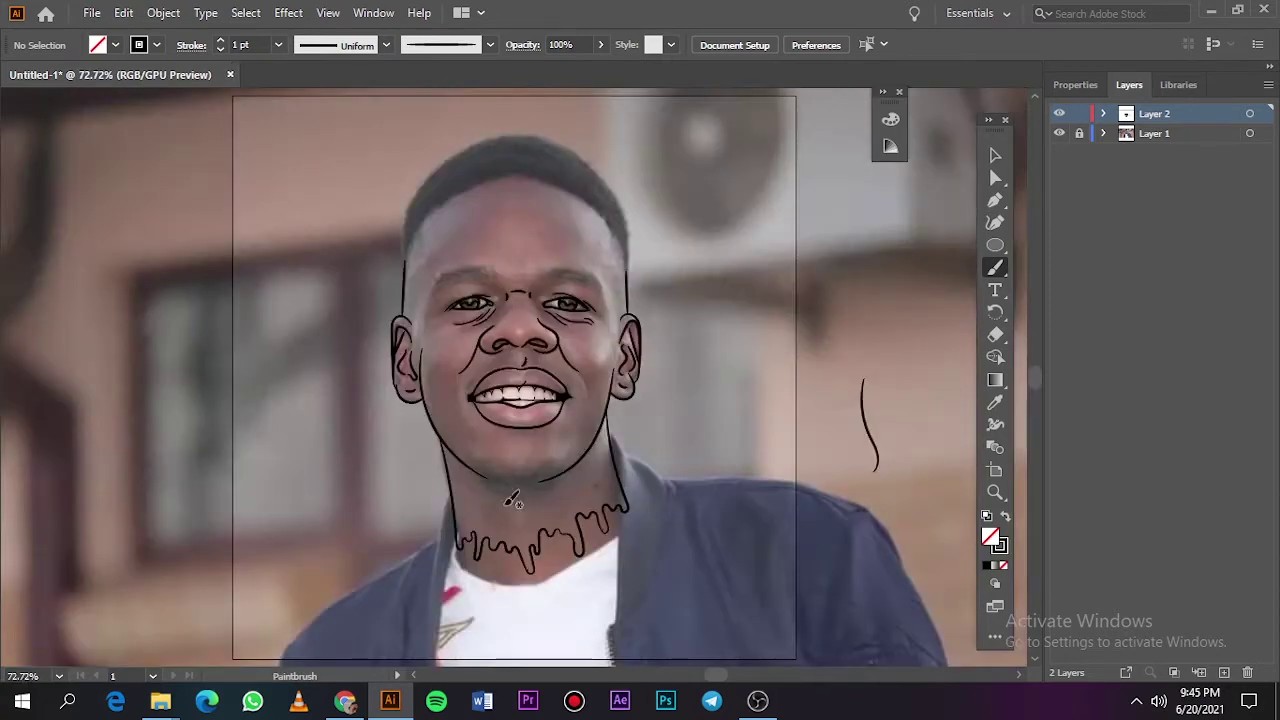
{"action": "left_click", "coordinate": [1059, 133]}
{"action": "scroll", "coordinate": [497, 263], "scroll_direction": "up", "scroll_amount": 4}
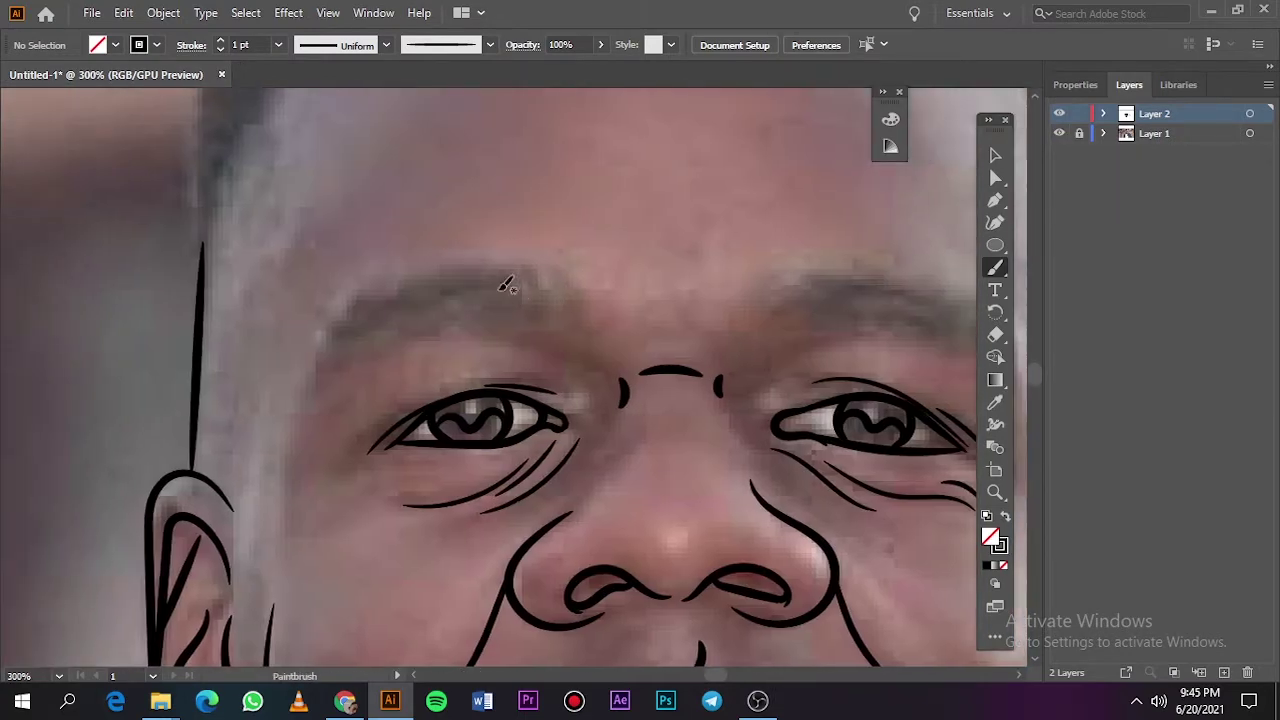
{"action": "left_click", "coordinate": [1007, 520]}
{"action": "scroll", "coordinate": [526, 563], "scroll_direction": "up", "scroll_amount": 6}
{"action": "key", "text": "n"}
{"action": "left_click_drag", "start_coordinate": [528, 549], "coordinate": [646, 343]}
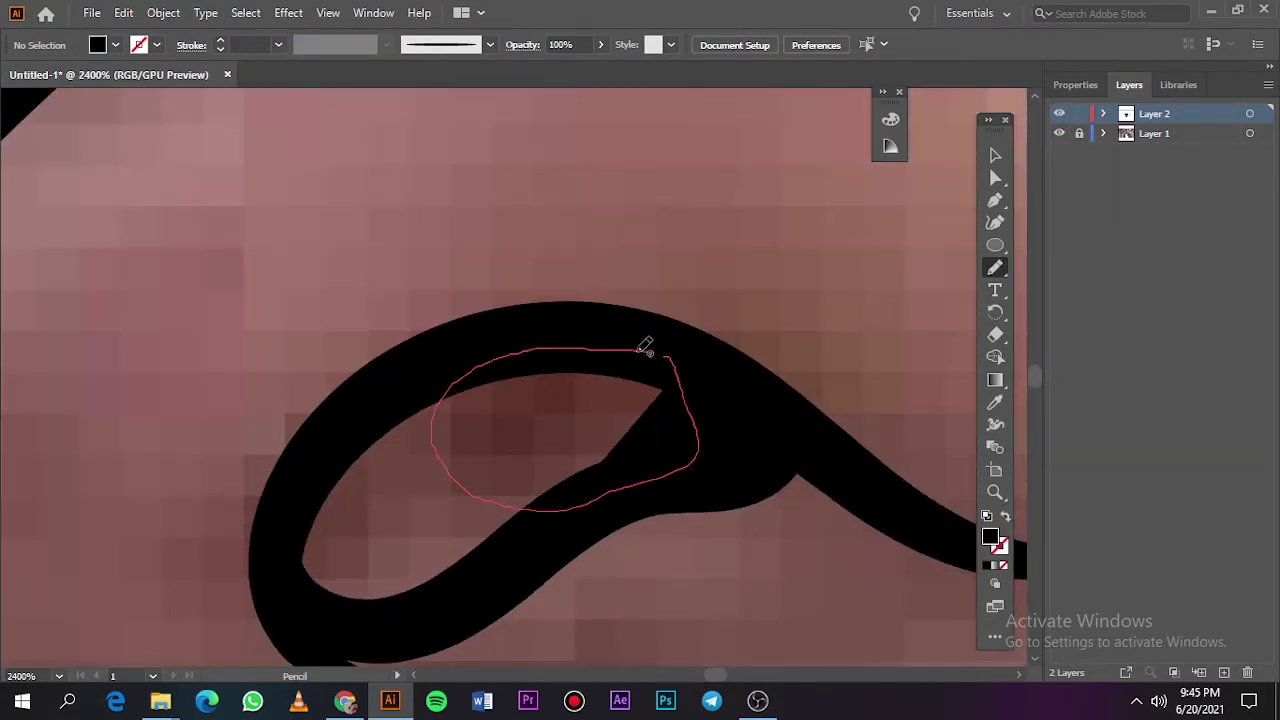
{"action": "mouse_move", "coordinate": [550, 365]}
{"action": "left_mouse_down"}
{"action": "mouse_move", "coordinate": [386, 625]}
{"action": "mouse_move", "coordinate": [550, 368]}
{"action": "left_mouse_up"}
{"action": "scroll", "coordinate": [554, 394], "scroll_direction": "right", "scroll_amount": 5}
{"action": "left_click_drag", "start_coordinate": [543, 451], "coordinate": [806, 554]}
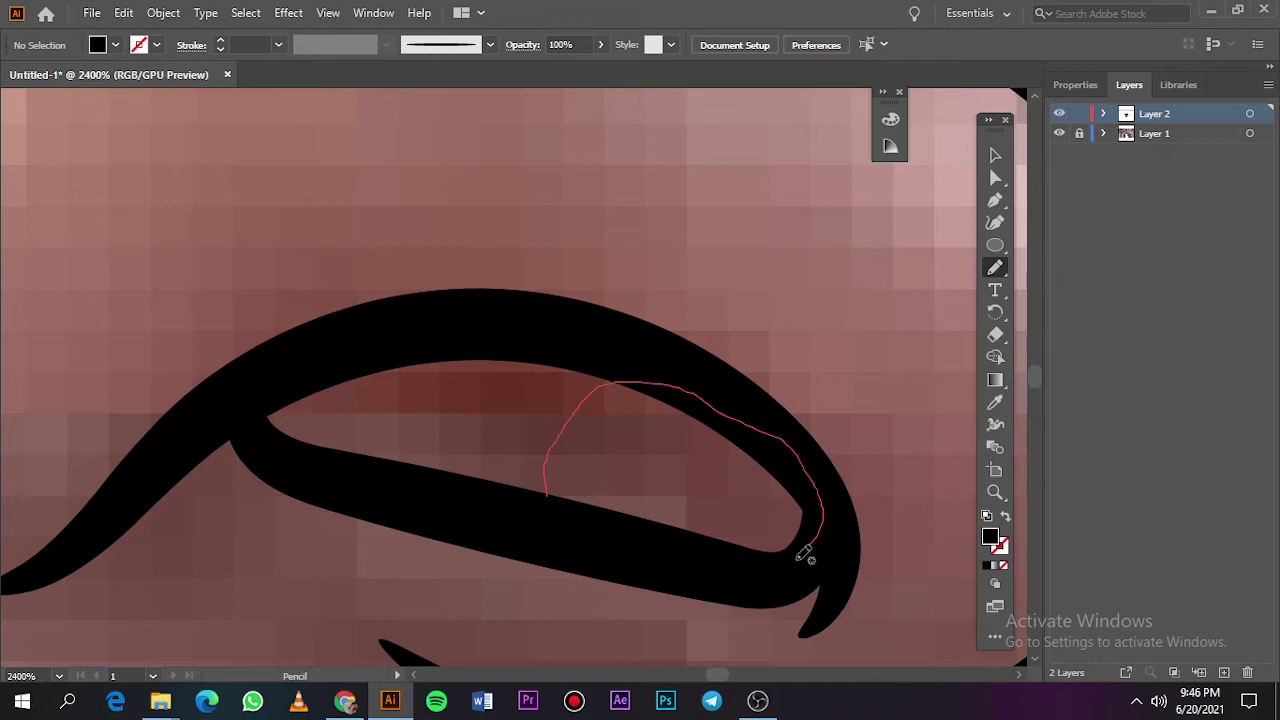
{"action": "mouse_move", "coordinate": [552, 510]}
{"action": "left_mouse_down"}
{"action": "mouse_move", "coordinate": [537, 343]}
{"action": "mouse_move", "coordinate": [543, 500]}
{"action": "left_mouse_up"}
Fill the other eye's inner area with closed black pencil shapes.
{"action": "scroll", "coordinate": [543, 500], "scroll_direction": "down", "scroll_amount": 8}
{"action": "scroll", "coordinate": [229, 343], "scroll_direction": "up", "scroll_amount": 6}
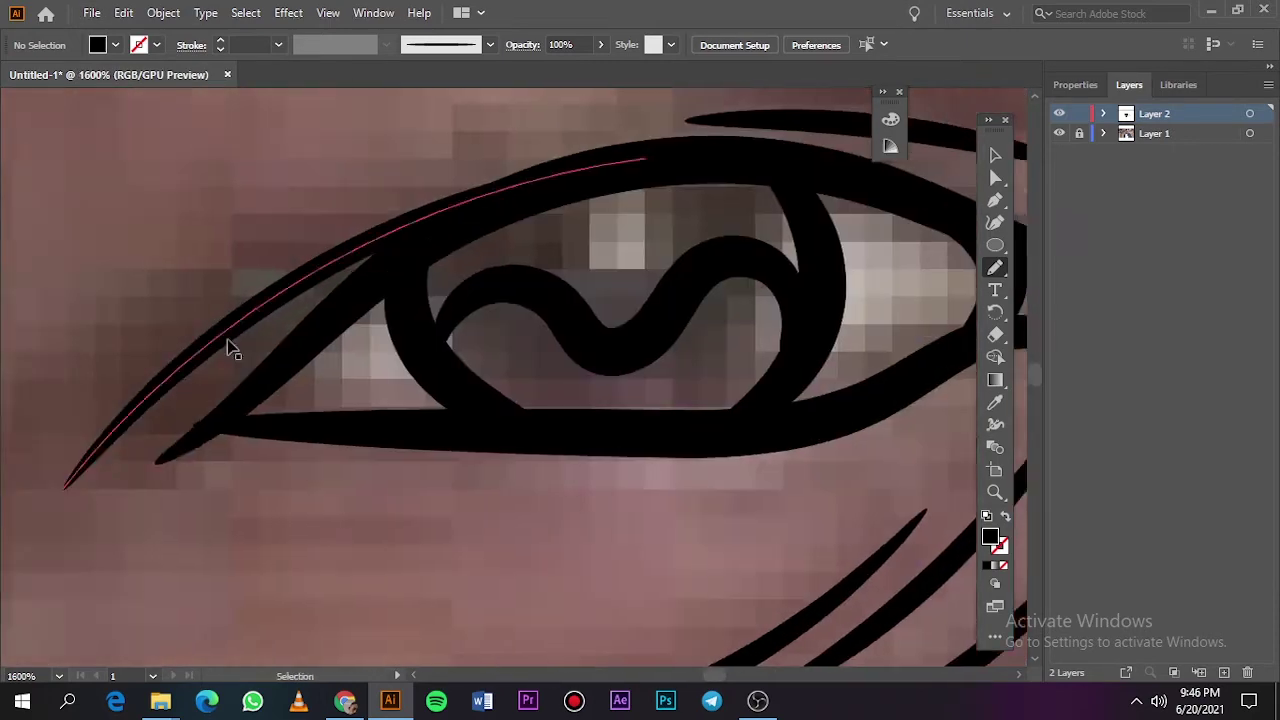
{"action": "scroll", "coordinate": [403, 301], "scroll_direction": "up", "scroll_amount": 3}
{"action": "scroll", "coordinate": [403, 301], "scroll_direction": "down", "scroll_amount": 1}
{"action": "mouse_move", "coordinate": [430, 322]}
{"action": "left_mouse_down"}
{"action": "mouse_move", "coordinate": [251, 491]}
{"action": "mouse_move", "coordinate": [326, 523]}
{"action": "mouse_move", "coordinate": [586, 420]}
{"action": "mouse_move", "coordinate": [435, 326]}
{"action": "mouse_move", "coordinate": [371, 414]}
{"action": "mouse_move", "coordinate": [543, 120]}
{"action": "mouse_move", "coordinate": [426, 264]}
{"action": "left_mouse_up"}
{"action": "scroll", "coordinate": [435, 326], "scroll_direction": "up", "scroll_amount": 1}
{"action": "scroll", "coordinate": [426, 264], "scroll_direction": "left", "scroll_amount": 3}
{"action": "left_click_drag", "start_coordinate": [417, 597], "coordinate": [347, 403]}
{"action": "left_click_drag", "start_coordinate": [838, 520], "coordinate": [420, 606]}
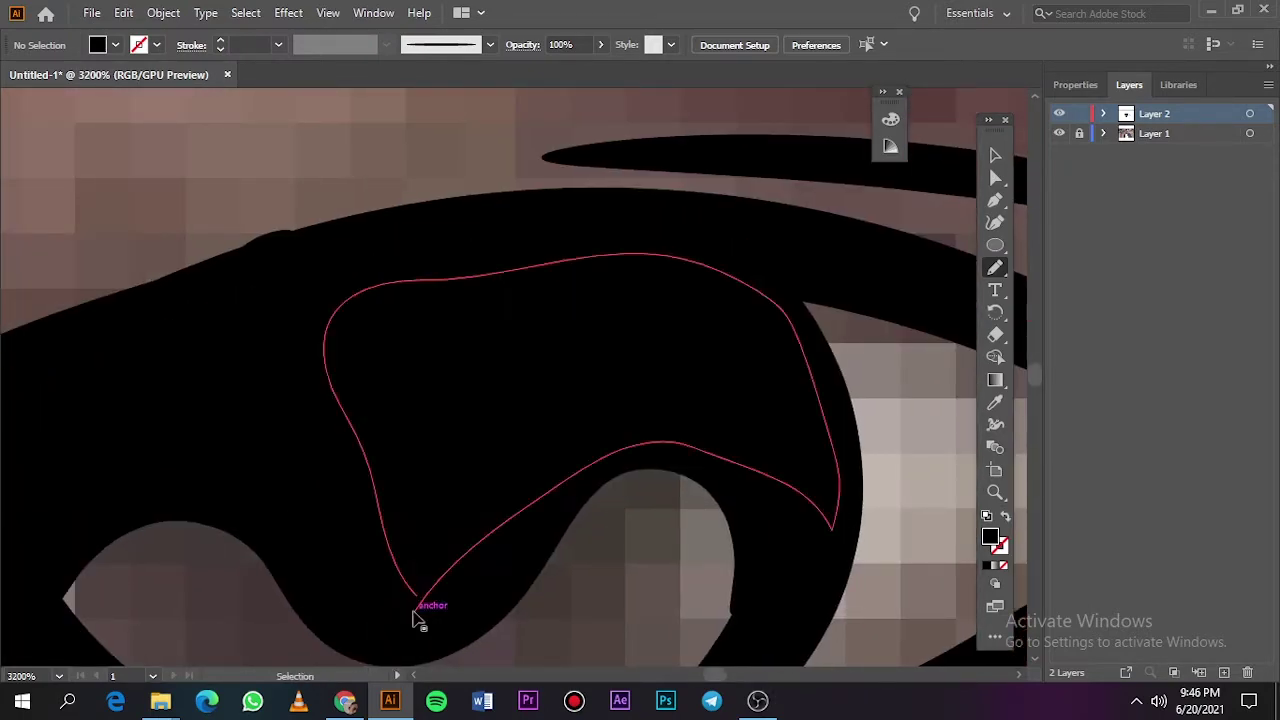
{"action": "key", "text": "ctrl+minus"}
{"action": "key", "text": "ctrl+plus"}
{"action": "mouse_move", "coordinate": [507, 485]}
{"action": "left_mouse_down"}
{"action": "mouse_move", "coordinate": [528, 175]}
{"action": "mouse_move", "coordinate": [330, 330]}
{"action": "mouse_move", "coordinate": [520, 476]}
{"action": "left_mouse_up"}
Pencil a closed, jagged black goatee across the chin below the lip, then view it with the photo hidden.
{"action": "key", "text": "ctrl+0"}
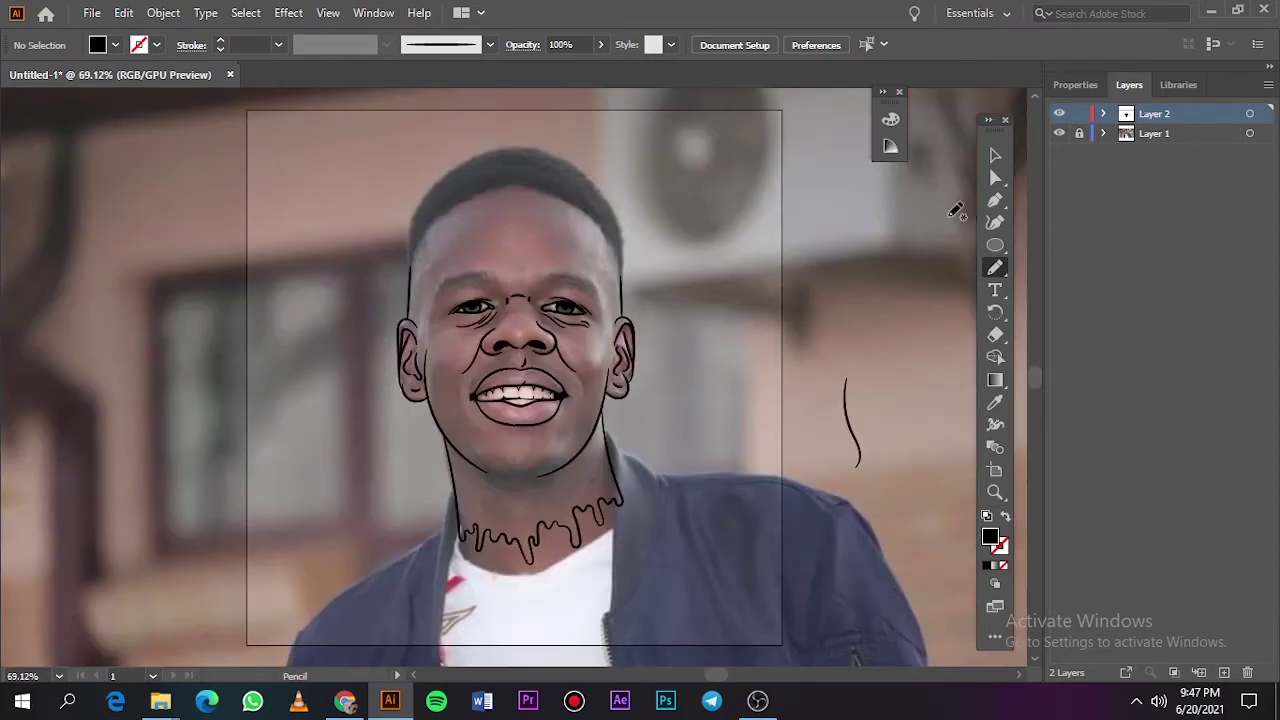
{"action": "left_click", "coordinate": [1059, 133]}
{"action": "left_click", "coordinate": [1059, 133]}
{"action": "scroll", "coordinate": [503, 456], "scroll_direction": "up", "scroll_amount": 2}
{"action": "scroll", "coordinate": [503, 456], "scroll_direction": "up", "scroll_amount": 4}
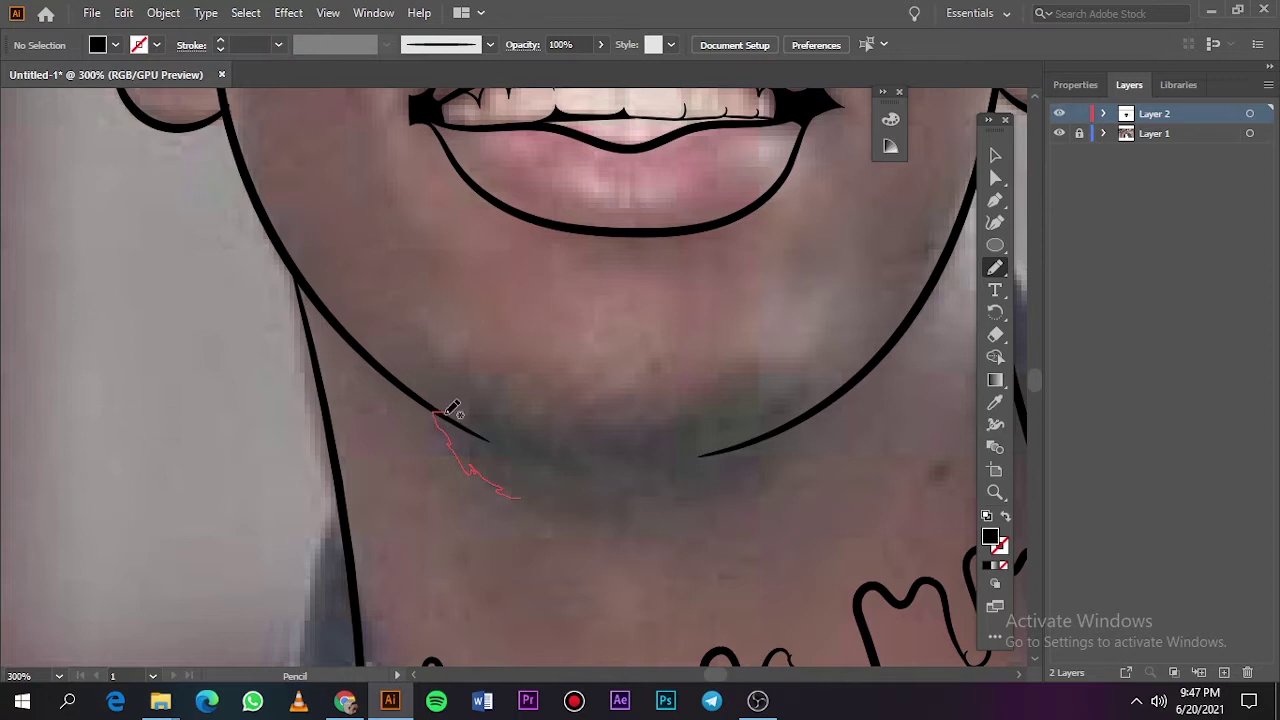
{"action": "left_click_drag", "start_coordinate": [524, 496], "coordinate": [540, 491]}
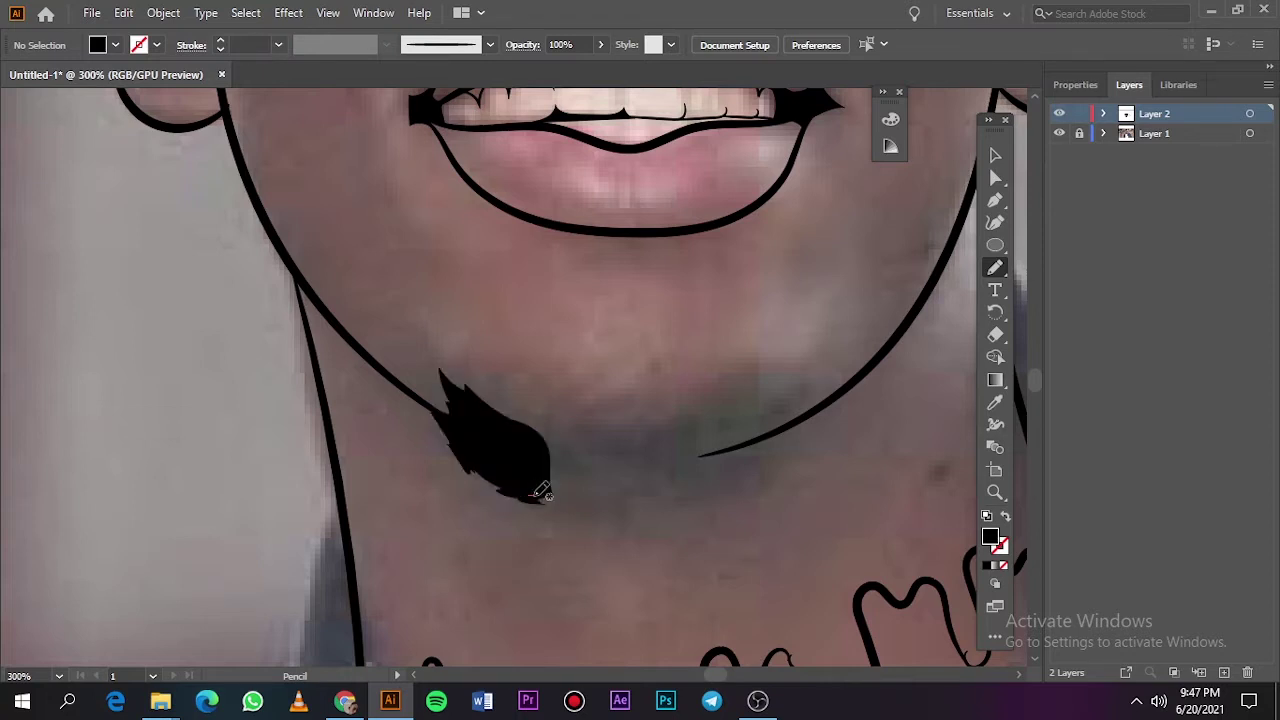
{"action": "left_click_drag", "start_coordinate": [647, 497], "coordinate": [696, 409]}
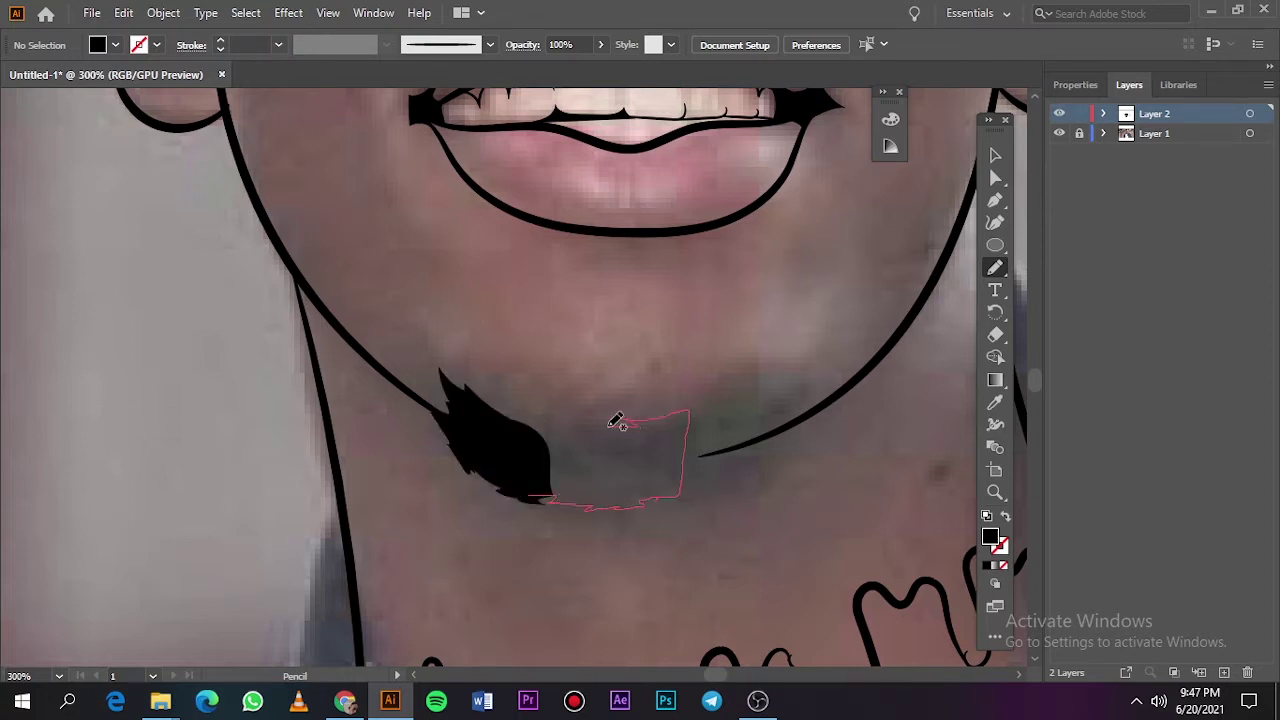
{"action": "mouse_move", "coordinate": [490, 392]}
{"action": "left_mouse_down"}
{"action": "mouse_move", "coordinate": [528, 494]}
{"action": "mouse_move", "coordinate": [494, 522]}
{"action": "left_mouse_up"}
{"action": "scroll", "coordinate": [557, 449], "scroll_direction": "right", "scroll_amount": 3}
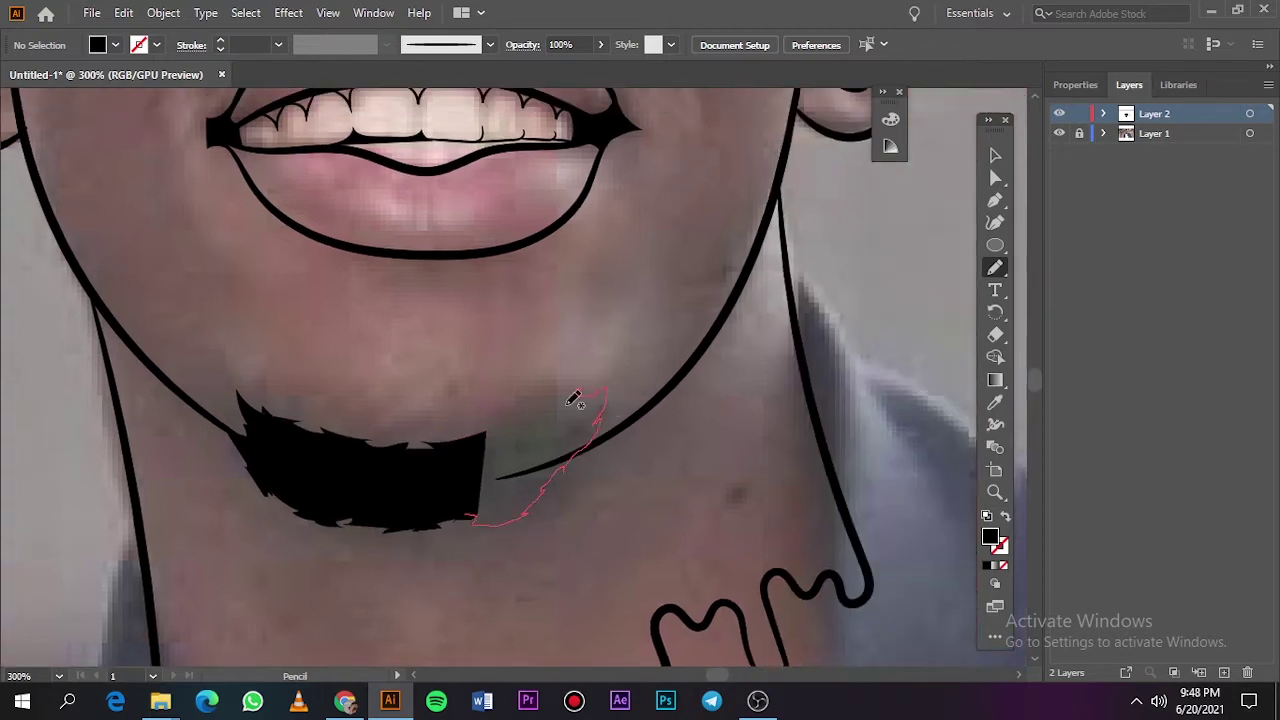
{"action": "left_click_drag", "start_coordinate": [446, 441], "coordinate": [450, 445]}
{"action": "key", "text": "ctrl+0"}
{"action": "left_click", "coordinate": [1059, 133]}
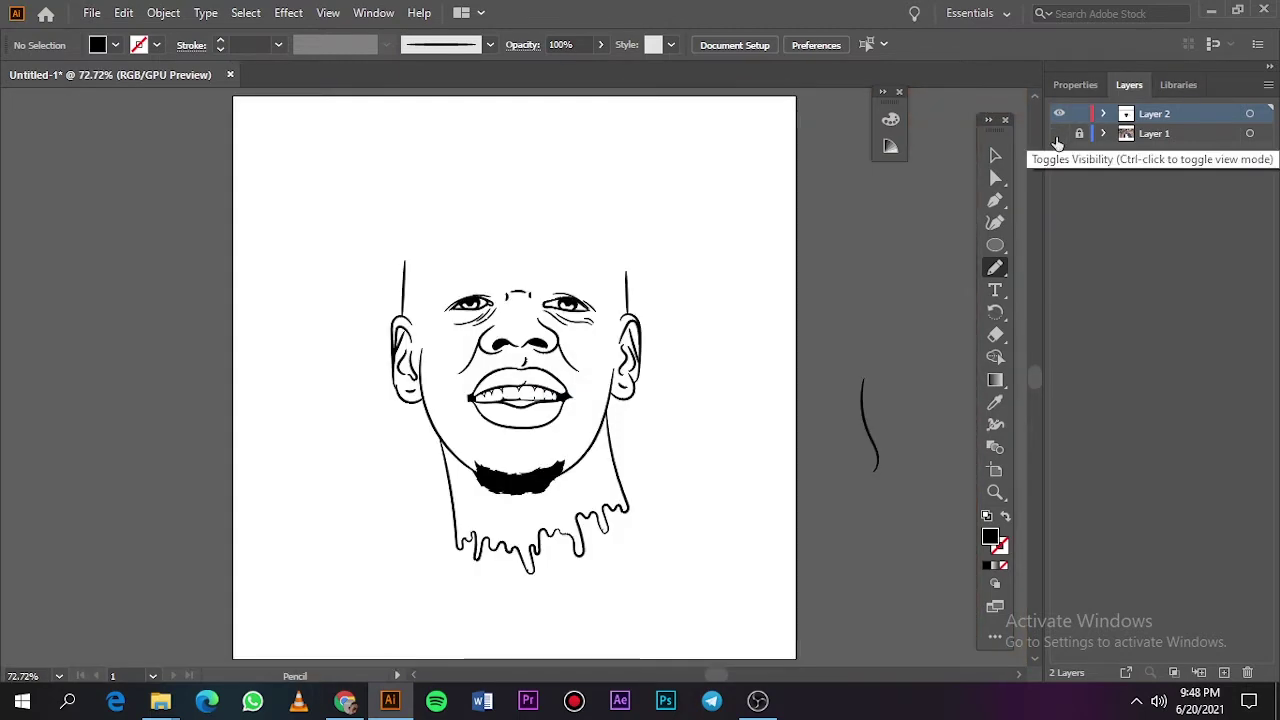
Draw a filled black left eyebrow above the left eye reaching toward the temple.
{"action": "left_click", "coordinate": [1059, 133]}
{"action": "scroll", "coordinate": [448, 268], "scroll_direction": "up", "scroll_amount": 5, "text": "alt"}
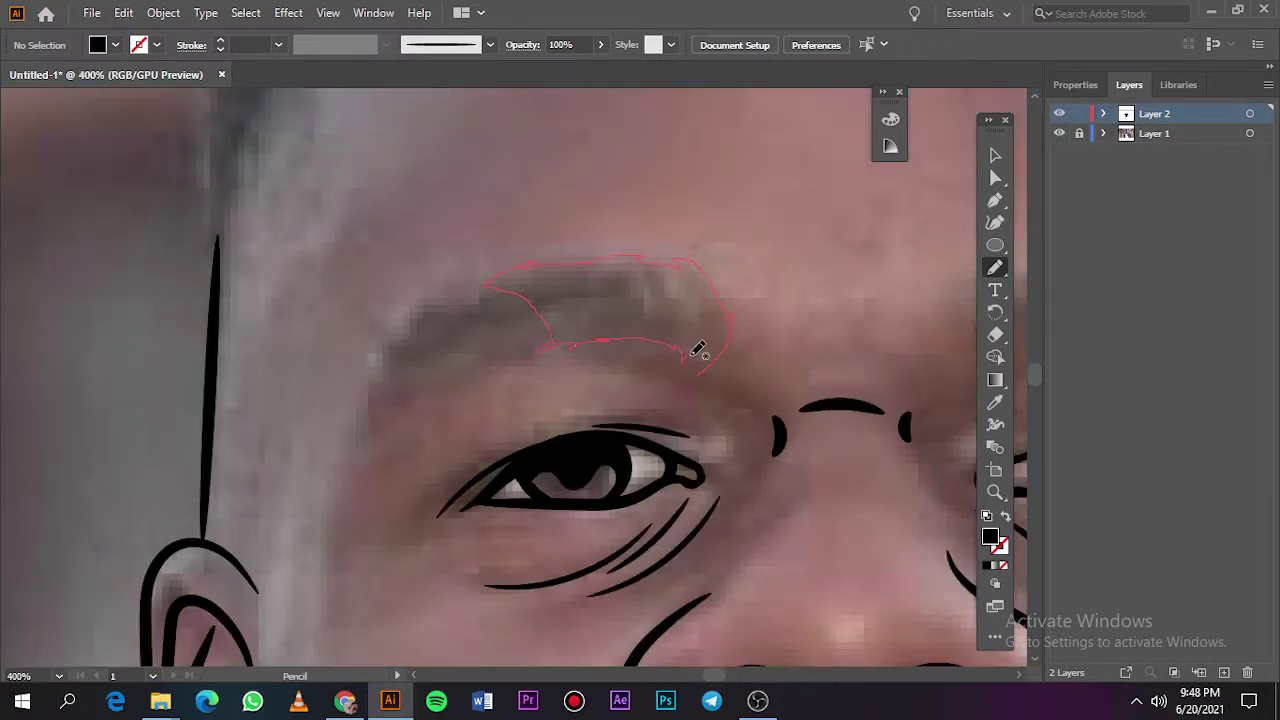
{"action": "left_click_drag", "start_coordinate": [698, 350], "coordinate": [703, 378]}
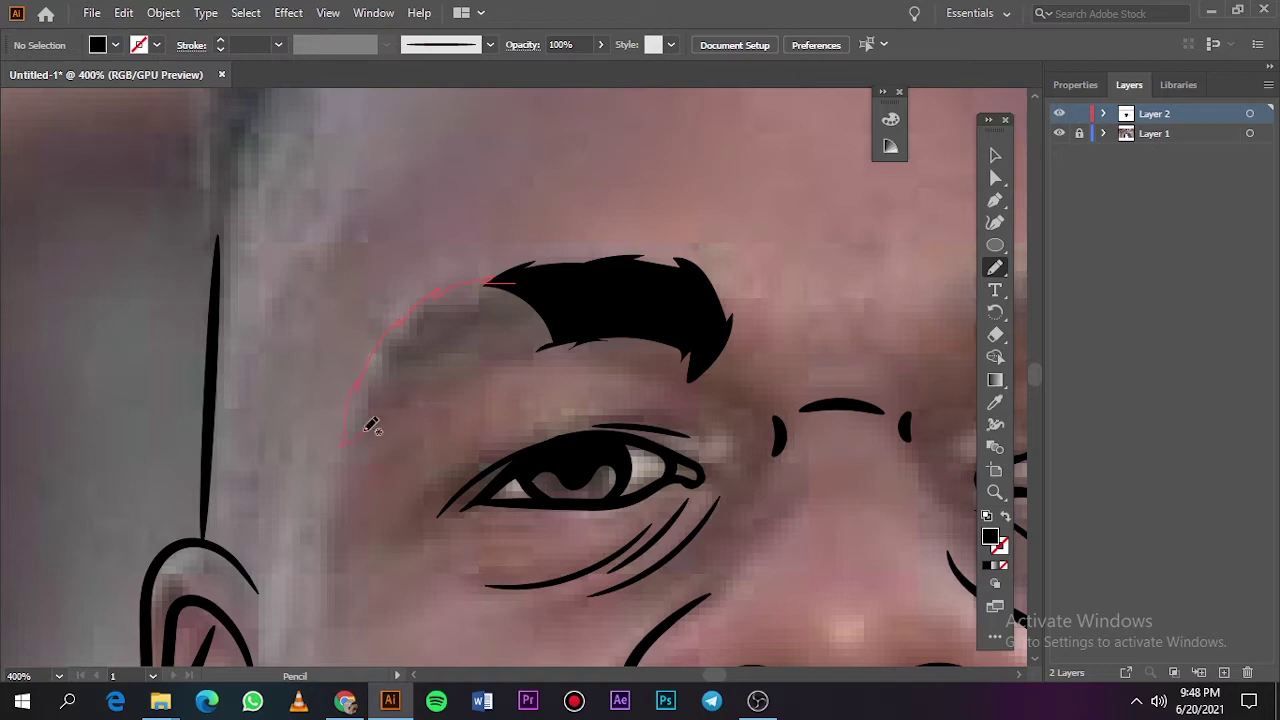
{"action": "left_click_drag", "start_coordinate": [535, 345], "coordinate": [530, 347]}
{"action": "key", "text": "ctrl+0"}
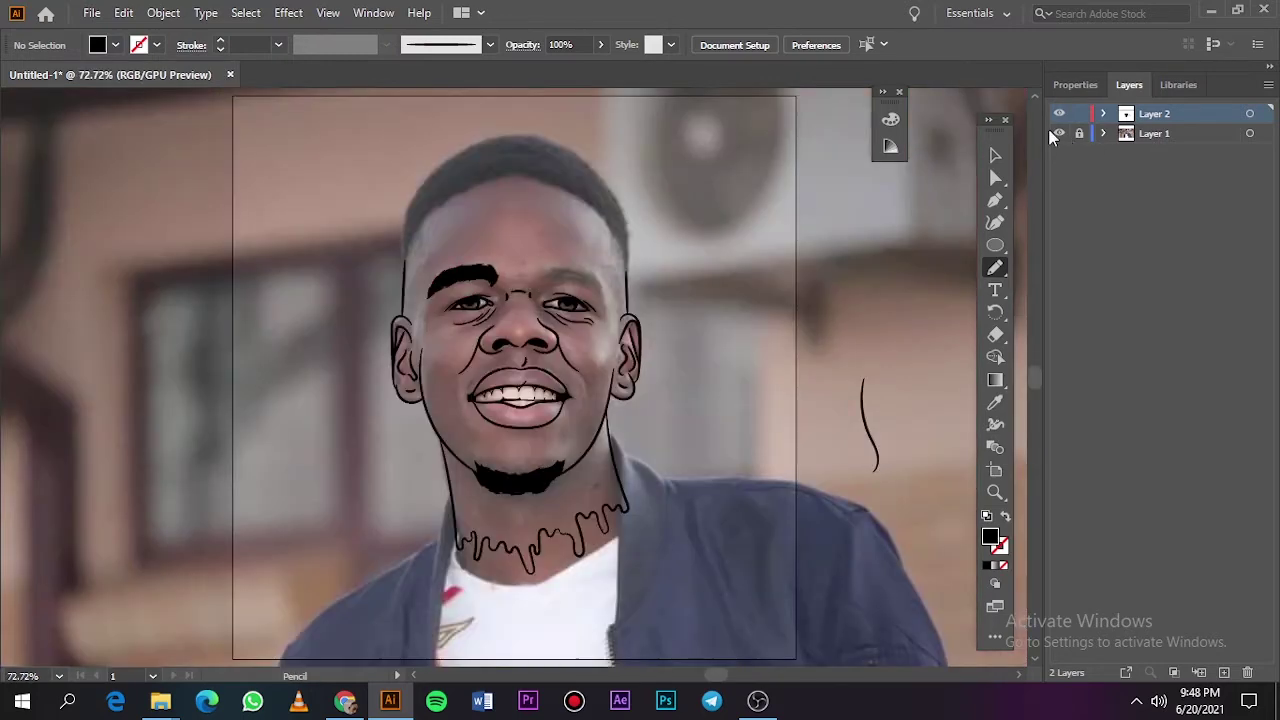
{"action": "scroll", "coordinate": [560, 240], "scroll_direction": "up", "scroll_amount": 5, "text": "alt"}
{"action": "scroll", "coordinate": [257, 313], "scroll_direction": "left", "scroll_amount": 5}
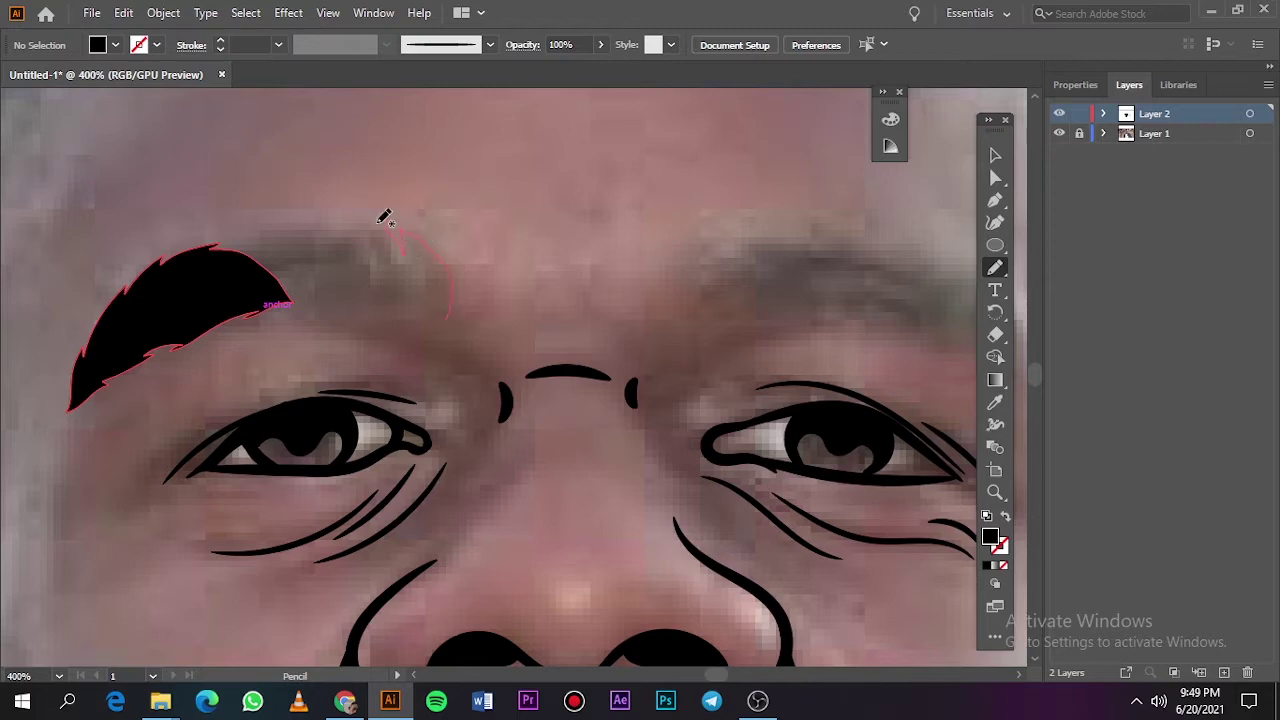
Finish the left eyebrow and draw the right eyebrow as a filled black shape.
{"action": "left_click_drag", "start_coordinate": [268, 234], "coordinate": [316, 313]}
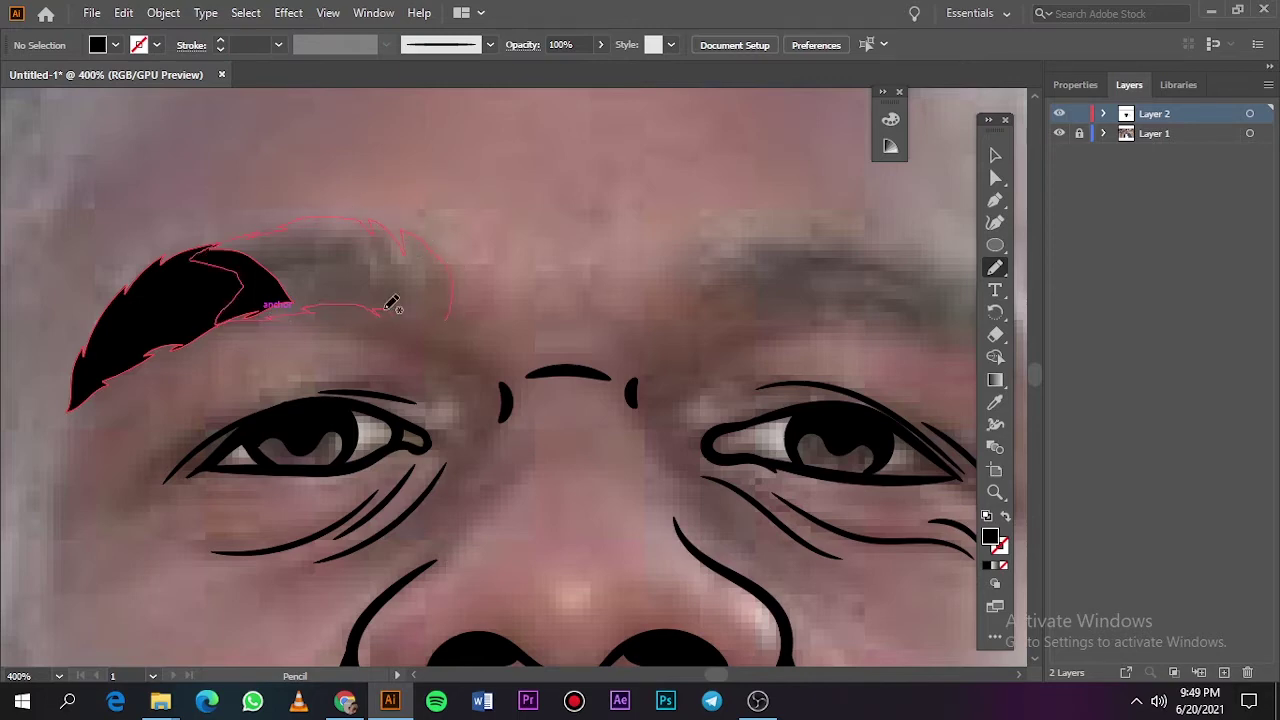
{"action": "left_click_drag", "start_coordinate": [454, 305], "coordinate": [447, 316]}
{"action": "key", "text": "ctrl+0"}
{"action": "scroll", "coordinate": [677, 186], "scroll_direction": "up", "scroll_amount": 5, "text": "alt"}
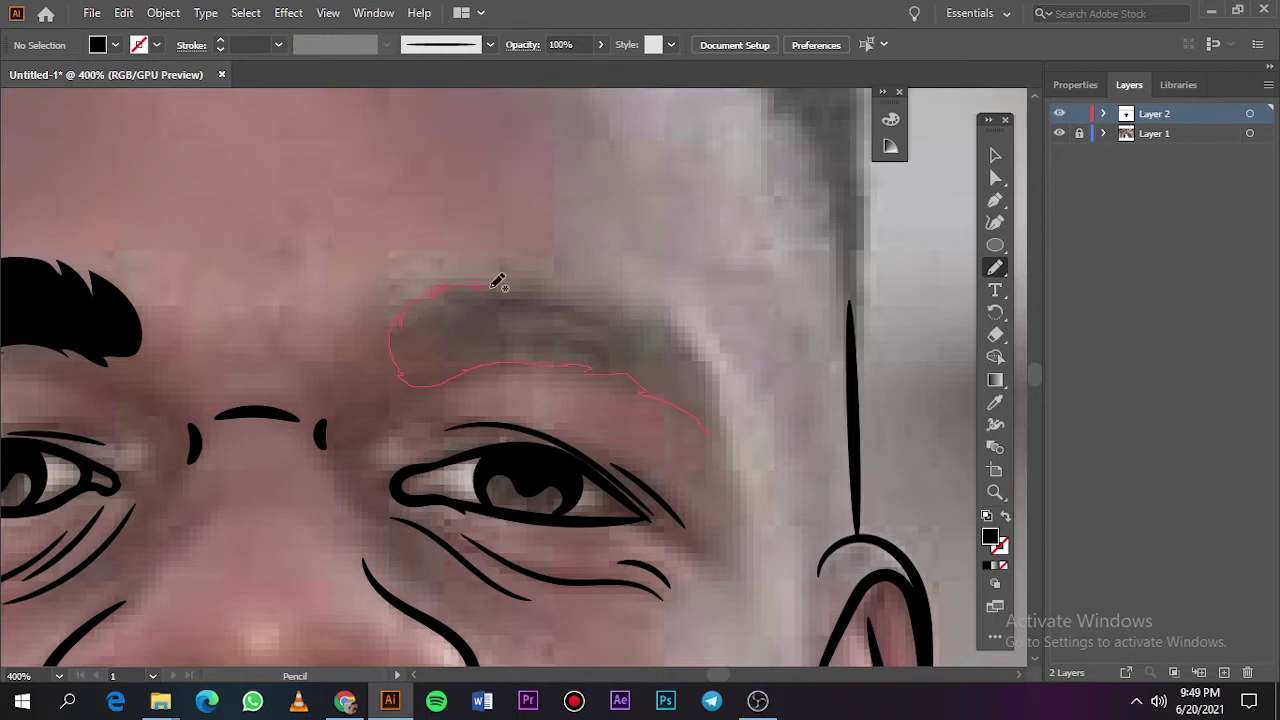
{"action": "left_click_drag", "start_coordinate": [728, 421], "coordinate": [722, 430]}
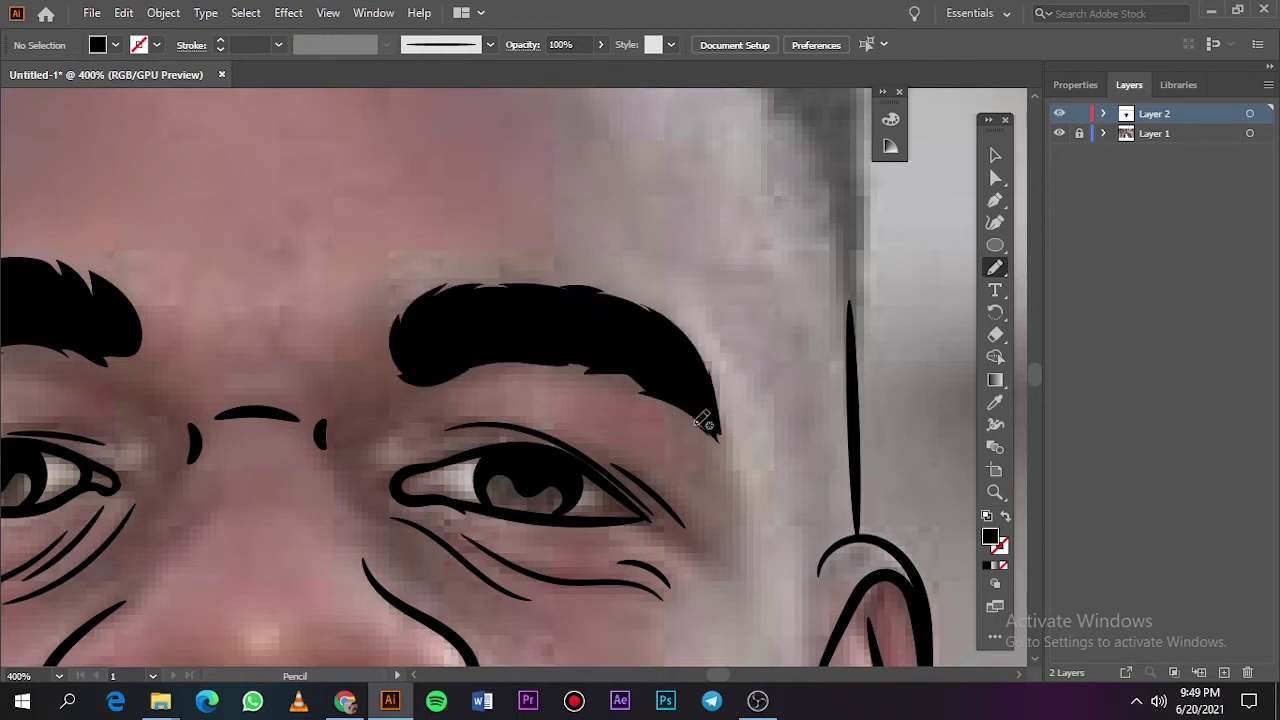
{"action": "key", "text": "ctrl+0"}
Outline the hair shape along the right side and across the top of the head.
{"action": "key", "text": "b"}
{"action": "left_click", "coordinate": [1060, 134]}
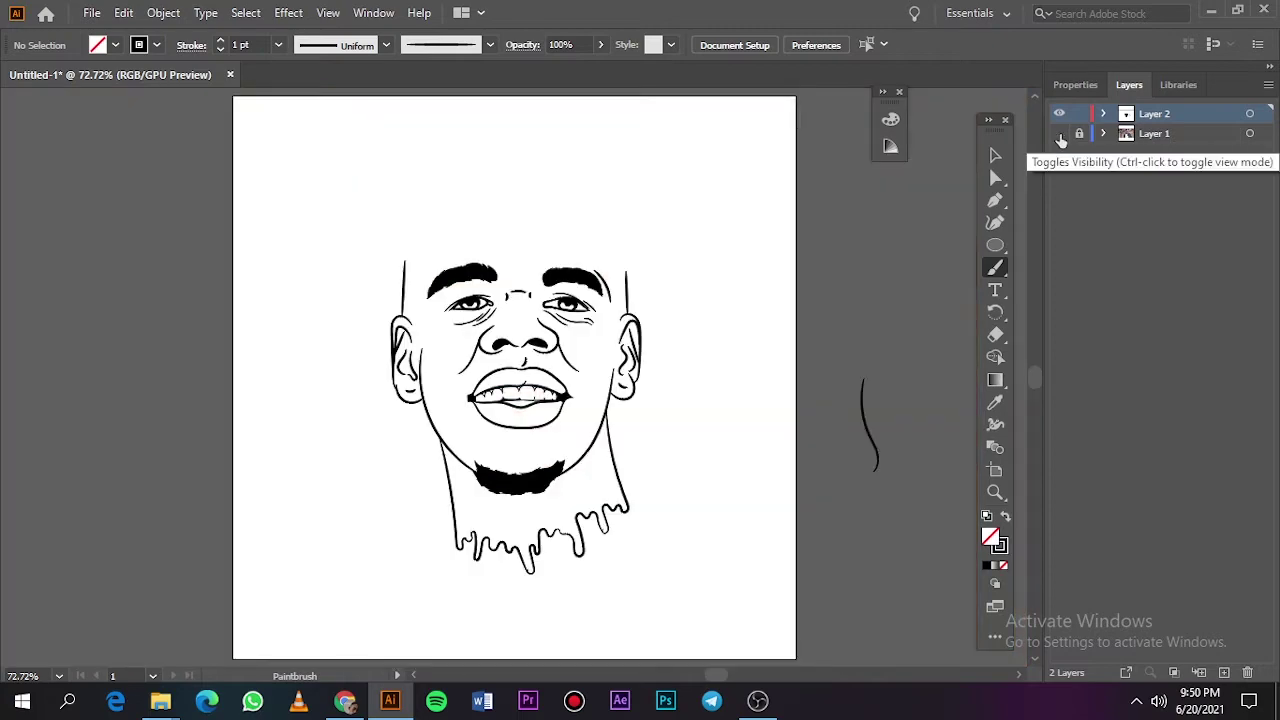
{"action": "left_click", "coordinate": [1060, 134]}
{"action": "scroll", "coordinate": [623, 366], "scroll_direction": "up", "scroll_amount": 5, "text": "alt"}
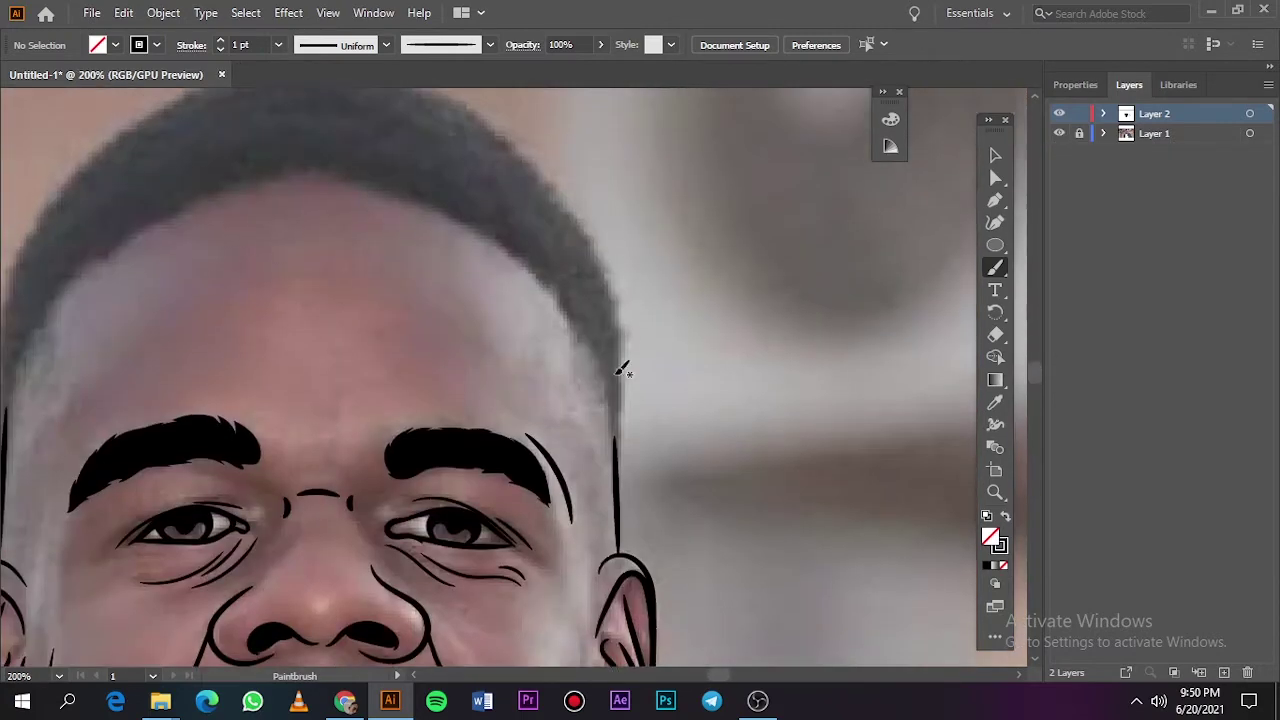
{"action": "key", "text": "n"}
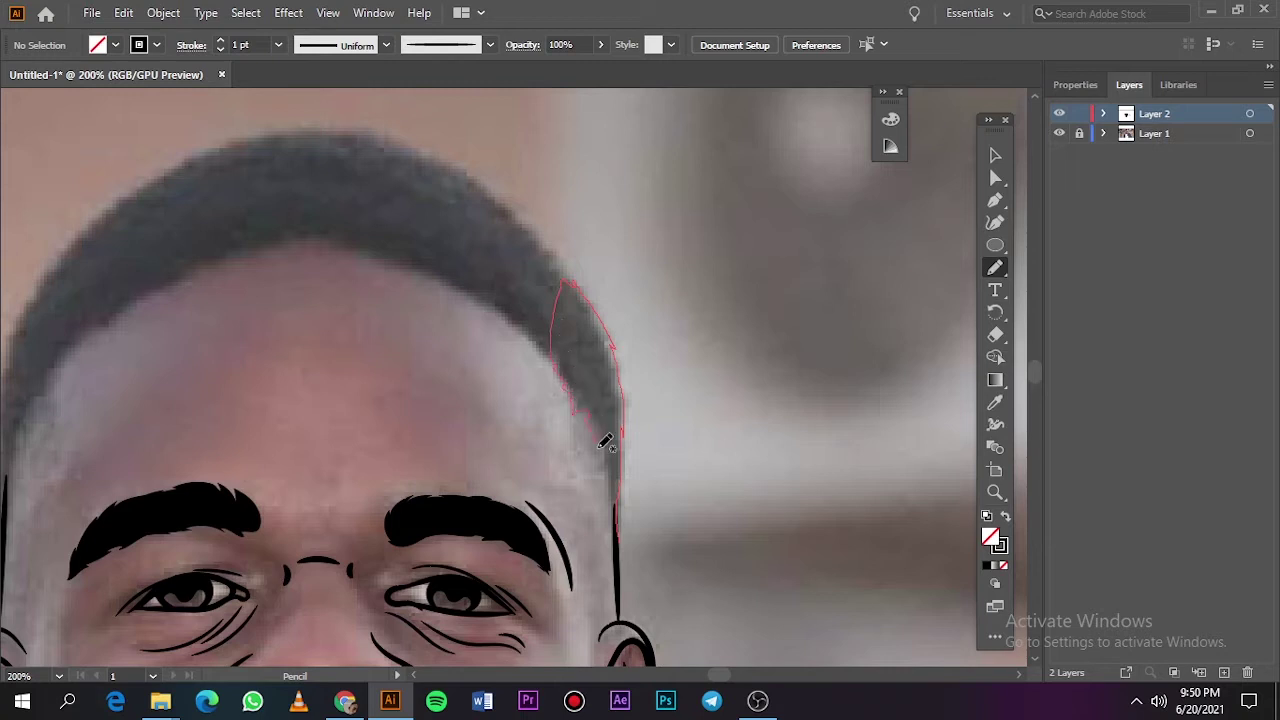
{"action": "left_click_drag", "start_coordinate": [619, 533], "coordinate": [562, 378]}
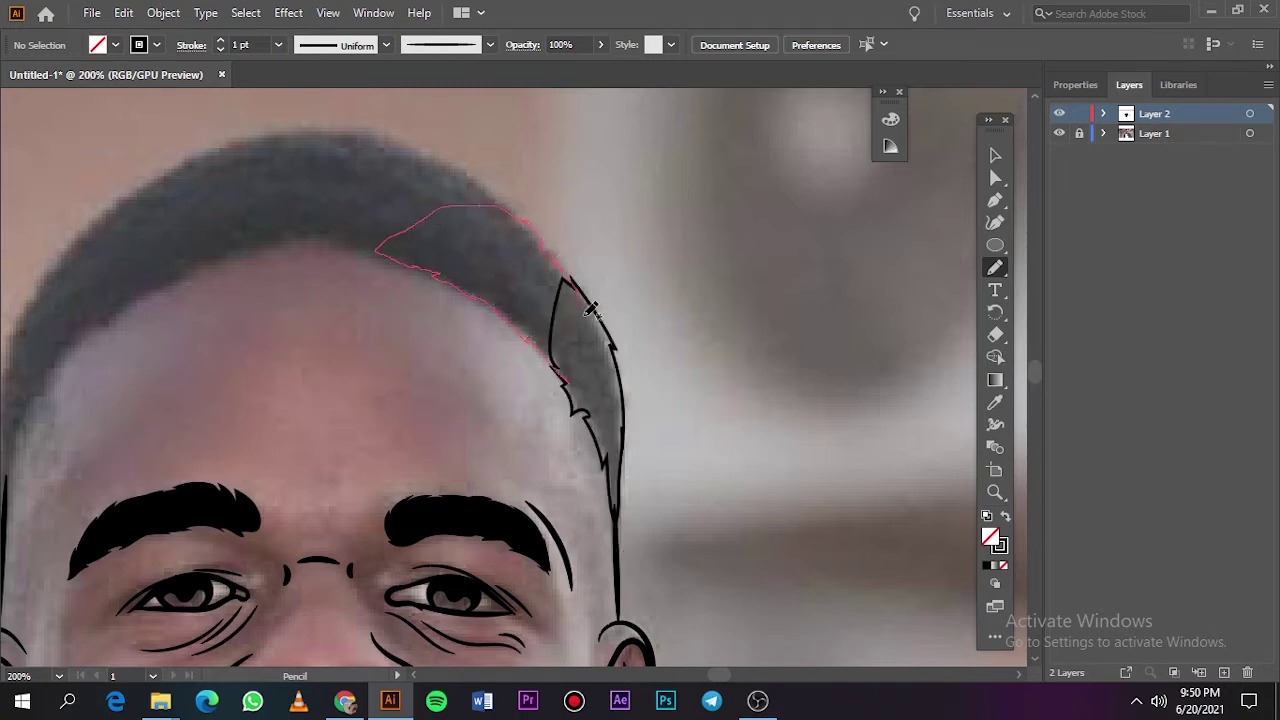
{"action": "mouse_move", "coordinate": [591, 310]}
{"action": "left_mouse_down"}
{"action": "mouse_move", "coordinate": [572, 282]}
{"action": "mouse_move", "coordinate": [580, 305]}
{"action": "left_mouse_up"}
Select the hair shape and fill it solid black.
{"action": "key", "text": "v"}
{"action": "key", "text": "ctrl+a"}
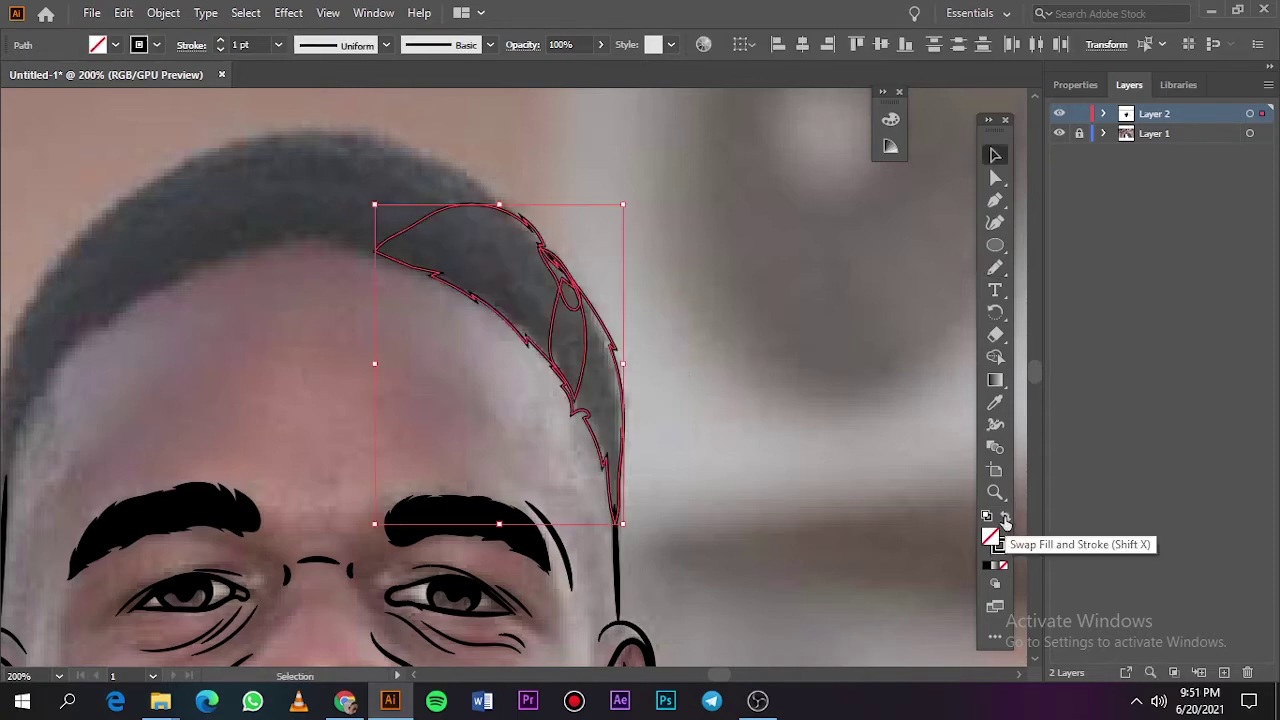
{"action": "left_click", "coordinate": [1005, 516]}
{"action": "left_click", "coordinate": [860, 491]}
{"action": "key", "text": "ctrl+0"}
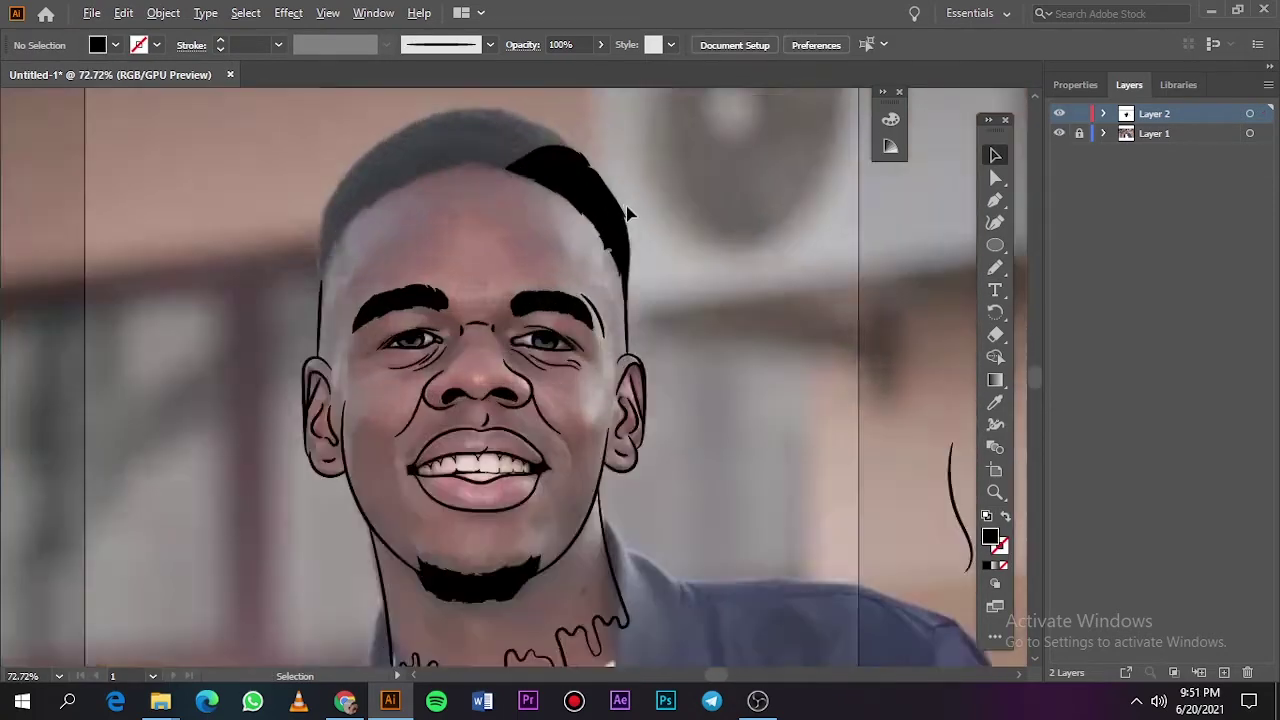
{"action": "scroll", "coordinate": [626, 206], "scroll_direction": "up", "scroll_amount": 5}
Add more black hair along the hairline, merging it into the hair shape.
{"action": "key", "text": "n"}
{"action": "left_click_drag", "start_coordinate": [528, 272], "coordinate": [553, 337]}
{"action": "left_click_drag", "start_coordinate": [608, 372], "coordinate": [612, 380]}
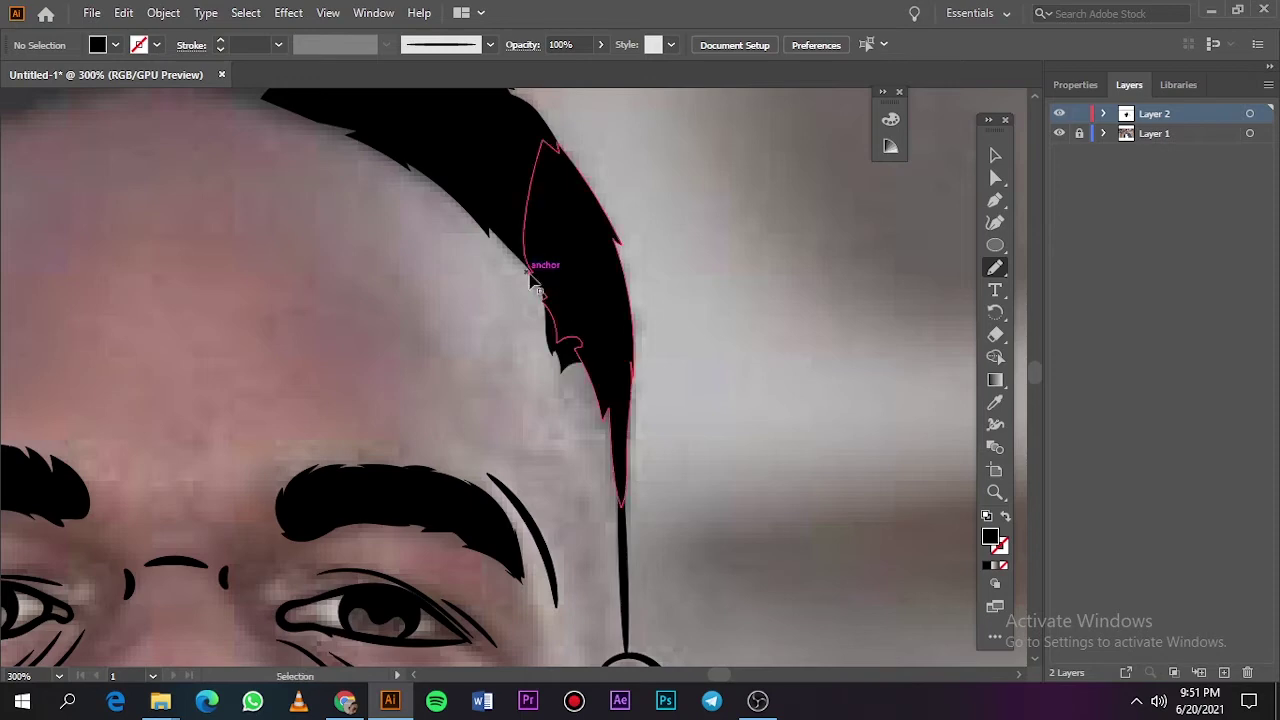
{"action": "key", "text": "ctrl+0"}
{"action": "left_click", "coordinate": [1059, 133]}
{"action": "scroll", "coordinate": [608, 170], "scroll_direction": "up", "scroll_amount": 3}
{"action": "scroll", "coordinate": [608, 170], "scroll_direction": "up", "scroll_amount": 1}
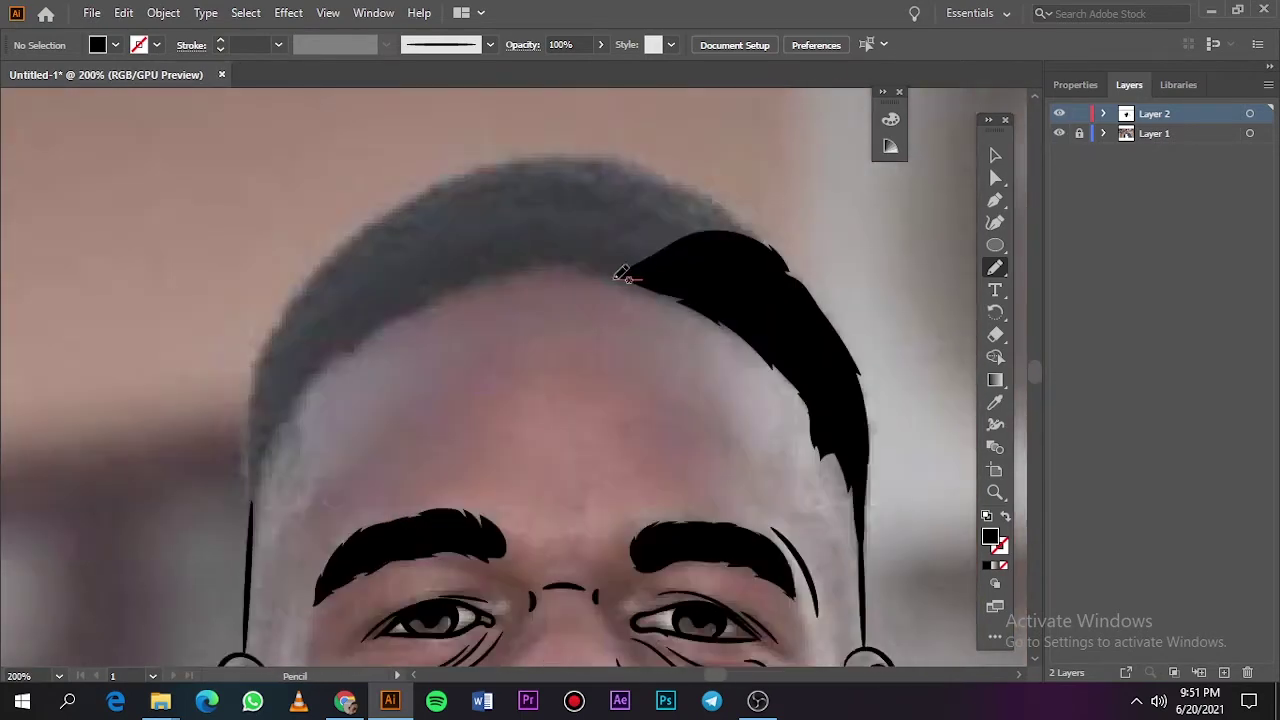
Extend the black hair left along the hairline and across the top.
{"action": "left_click_drag", "start_coordinate": [546, 260], "coordinate": [522, 157]}
{"action": "left_click_drag", "start_coordinate": [772, 242], "coordinate": [778, 250]}
{"action": "key", "text": "ctrl+0"}
{"action": "scroll", "coordinate": [563, 235], "scroll_direction": "up", "scroll_amount": 4}
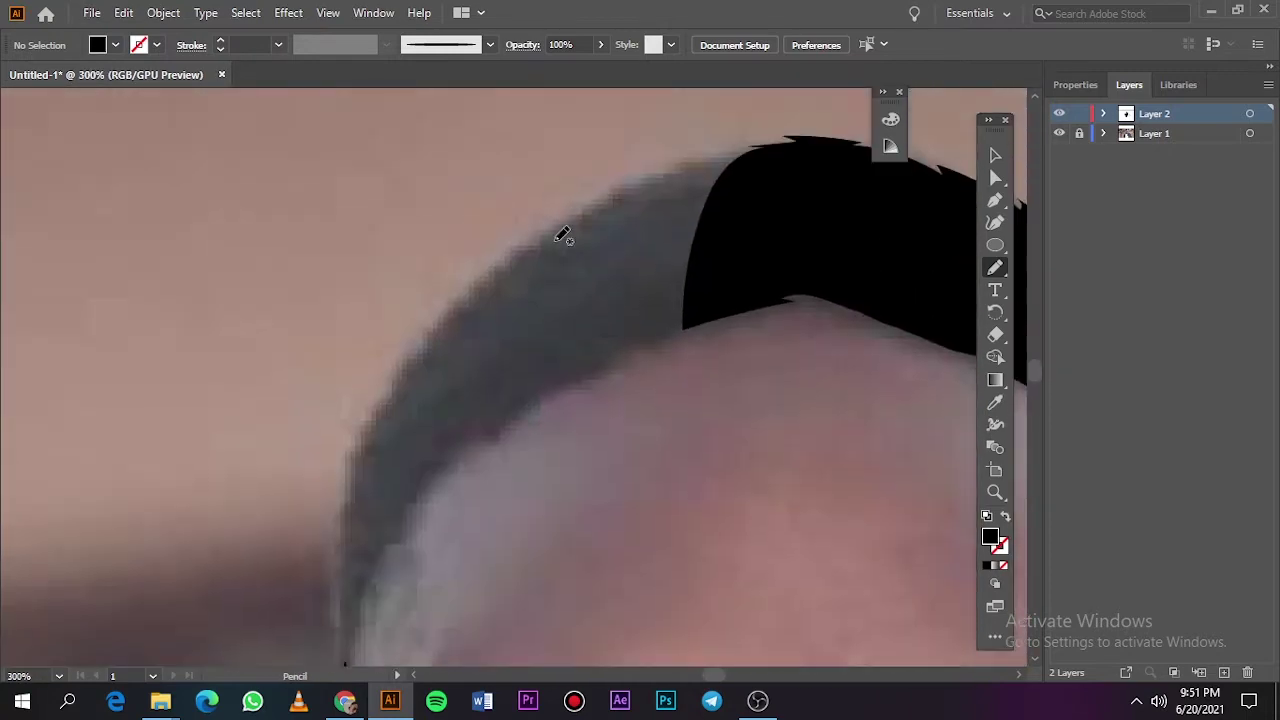
{"action": "left_click_drag", "start_coordinate": [626, 183], "coordinate": [760, 142]}
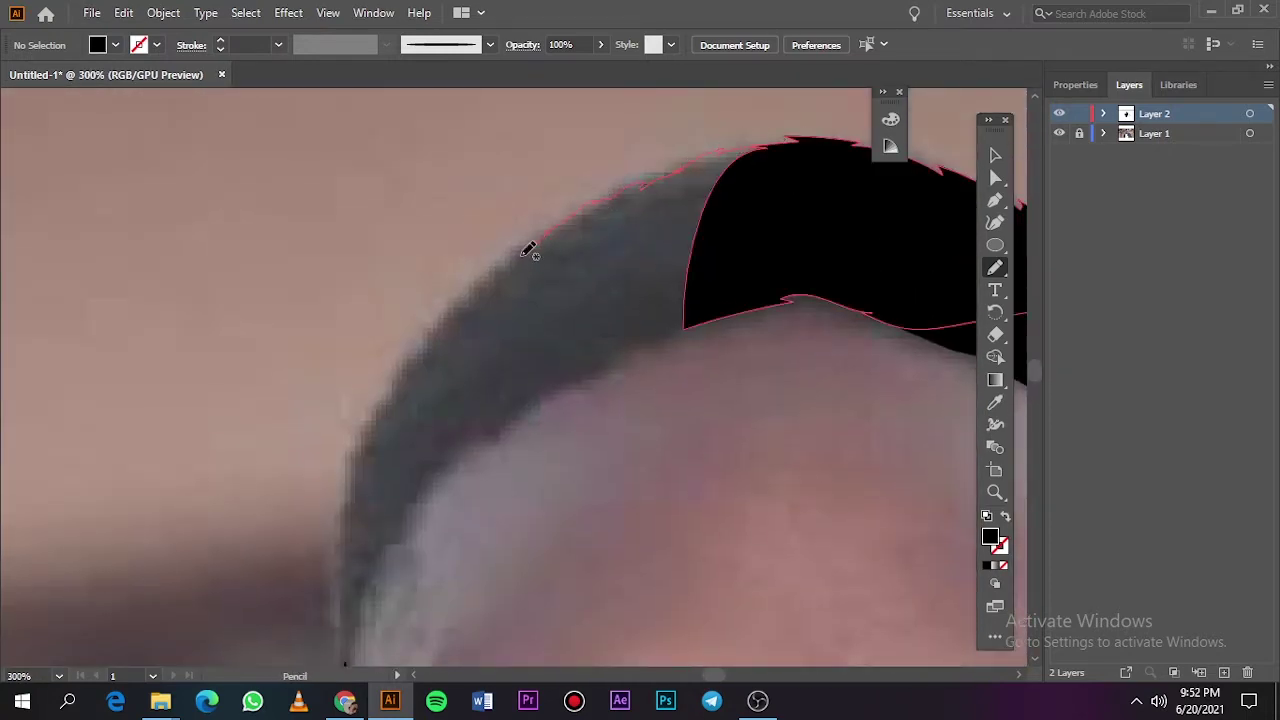
{"action": "left_click_drag", "start_coordinate": [523, 255], "coordinate": [540, 398]}
{"action": "left_click_drag", "start_coordinate": [680, 330], "coordinate": [792, 160]}
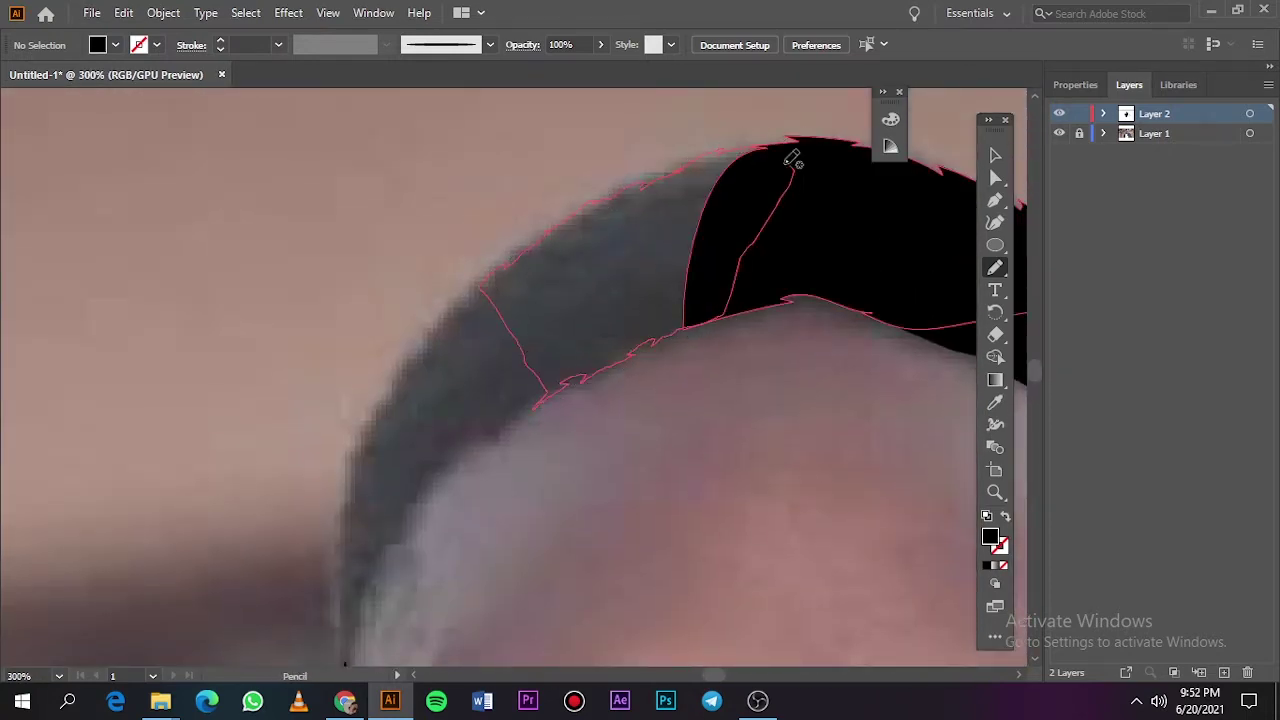
Check the hair, then extend it down the left side of the head.
{"action": "key", "text": "ctrl+0"}
{"action": "left_click", "coordinate": [1059, 133]}
{"action": "left_click", "coordinate": [1059, 133]}
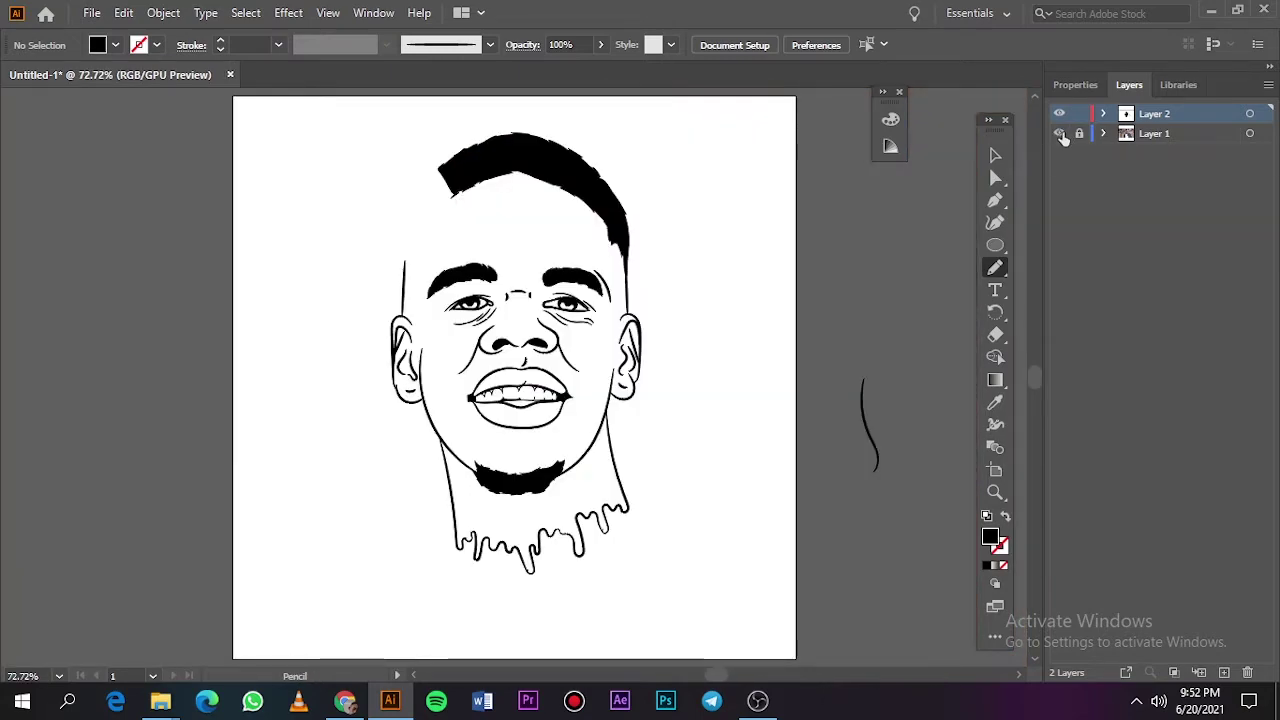
{"action": "scroll", "coordinate": [423, 214], "scroll_direction": "up", "scroll_amount": 3}
{"action": "scroll", "coordinate": [421, 218], "scroll_direction": "up", "scroll_amount": 2}
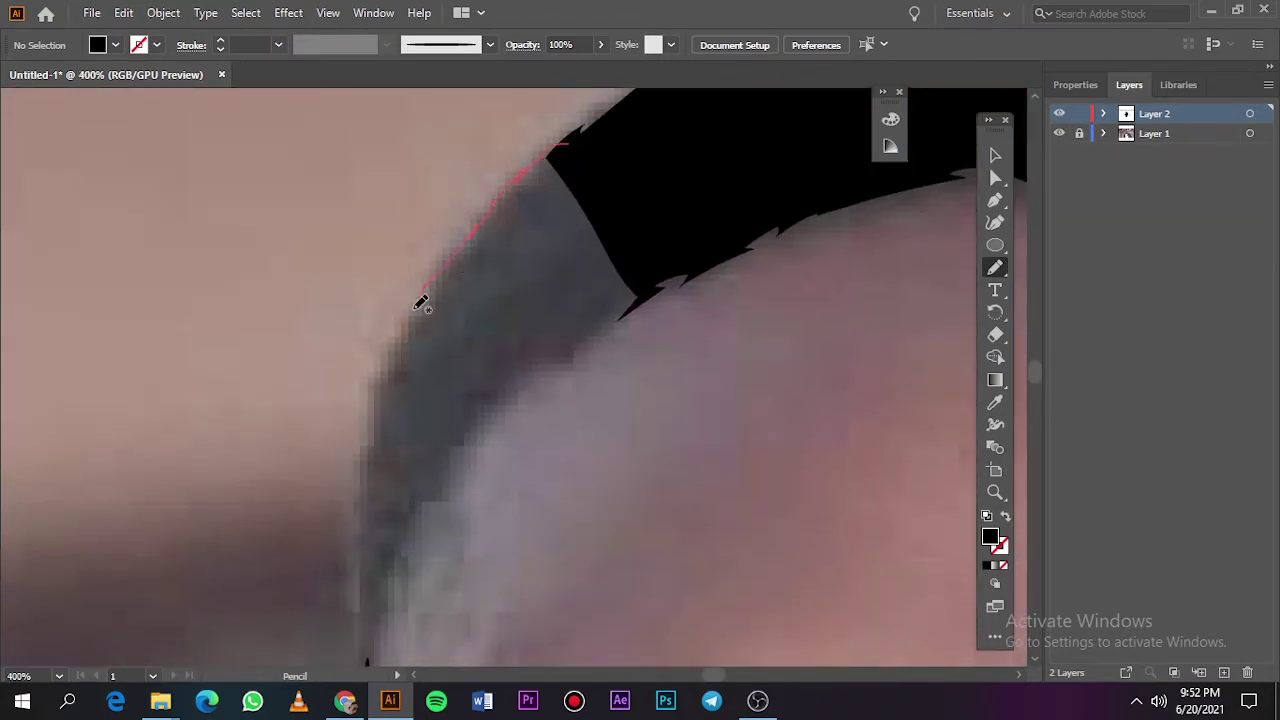
{"action": "left_click_drag", "start_coordinate": [392, 426], "coordinate": [489, 422]}
{"action": "left_click_drag", "start_coordinate": [589, 347], "coordinate": [608, 157]}
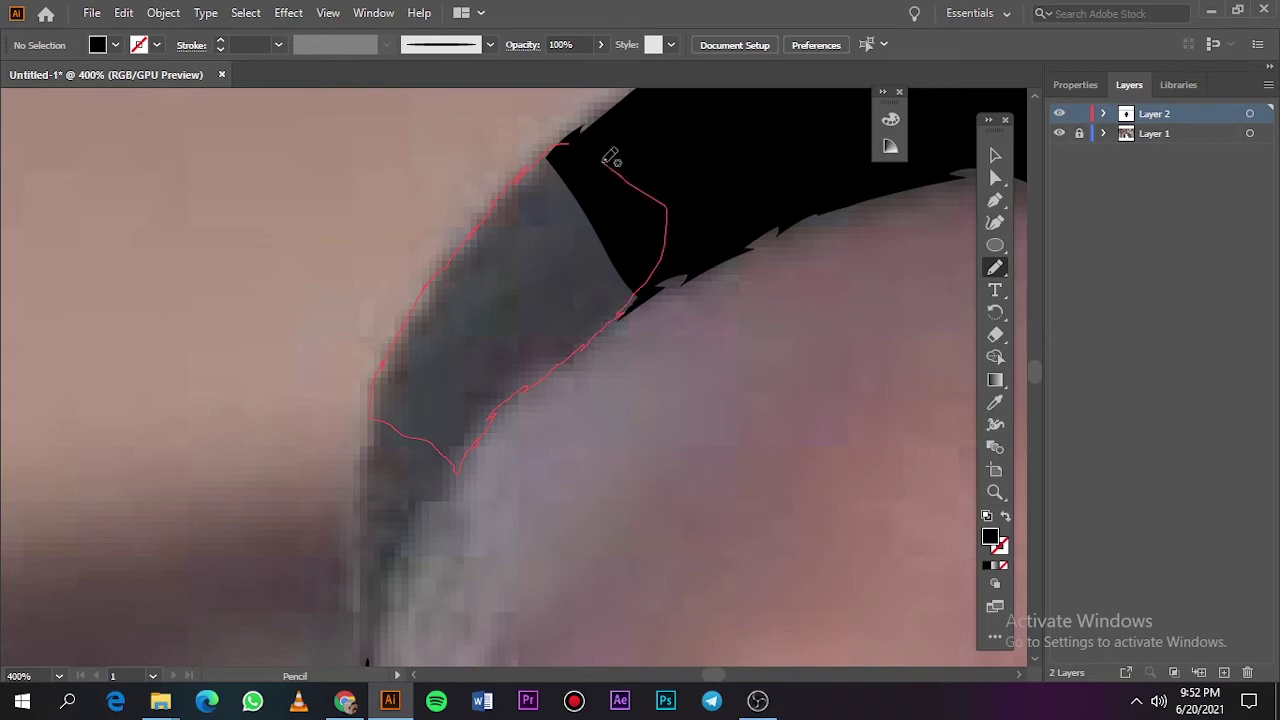
Redraw the hair's lower edge at the left temple and review with the photo hidden.
{"action": "key", "text": "ctrl+0"}
{"action": "scroll", "coordinate": [449, 243], "scroll_direction": "up", "scroll_amount": 4}
{"action": "scroll", "coordinate": [493, 268], "scroll_direction": "up", "scroll_amount": 1}
{"action": "left_click_drag", "start_coordinate": [490, 268], "coordinate": [490, 305]}
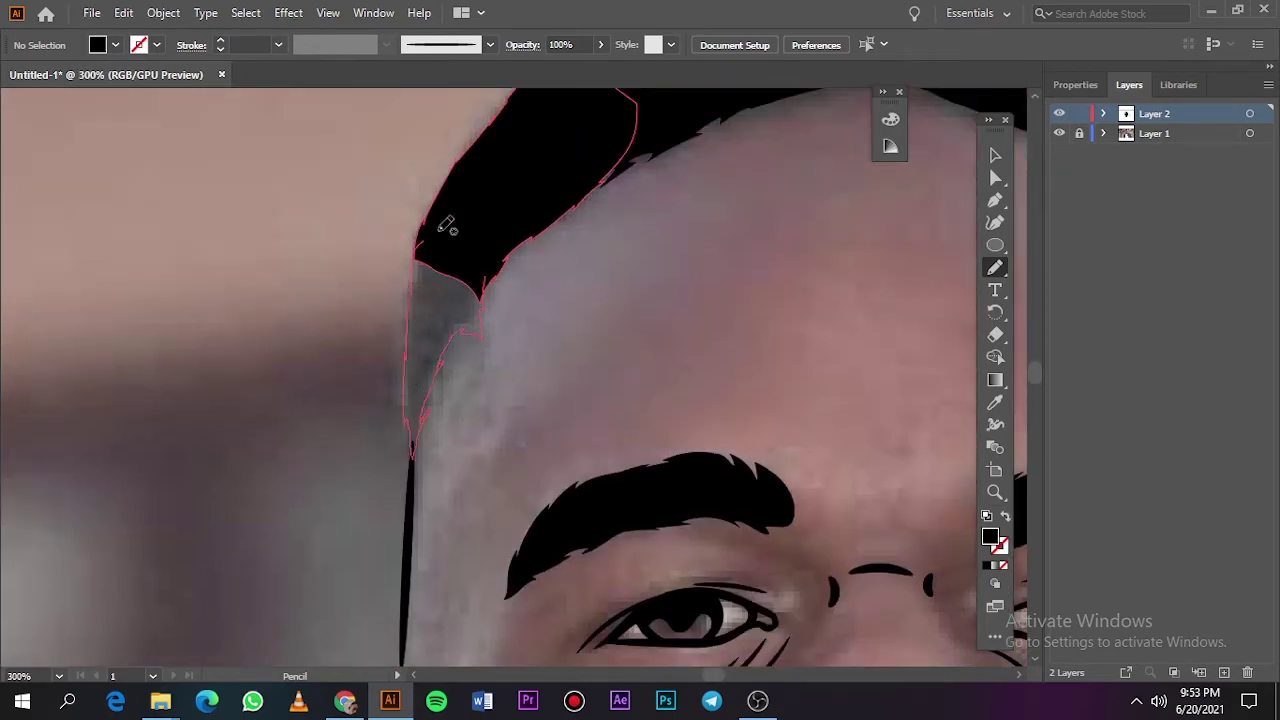
{"action": "key", "text": "ctrl+0"}
{"action": "left_click", "coordinate": [1059, 133]}
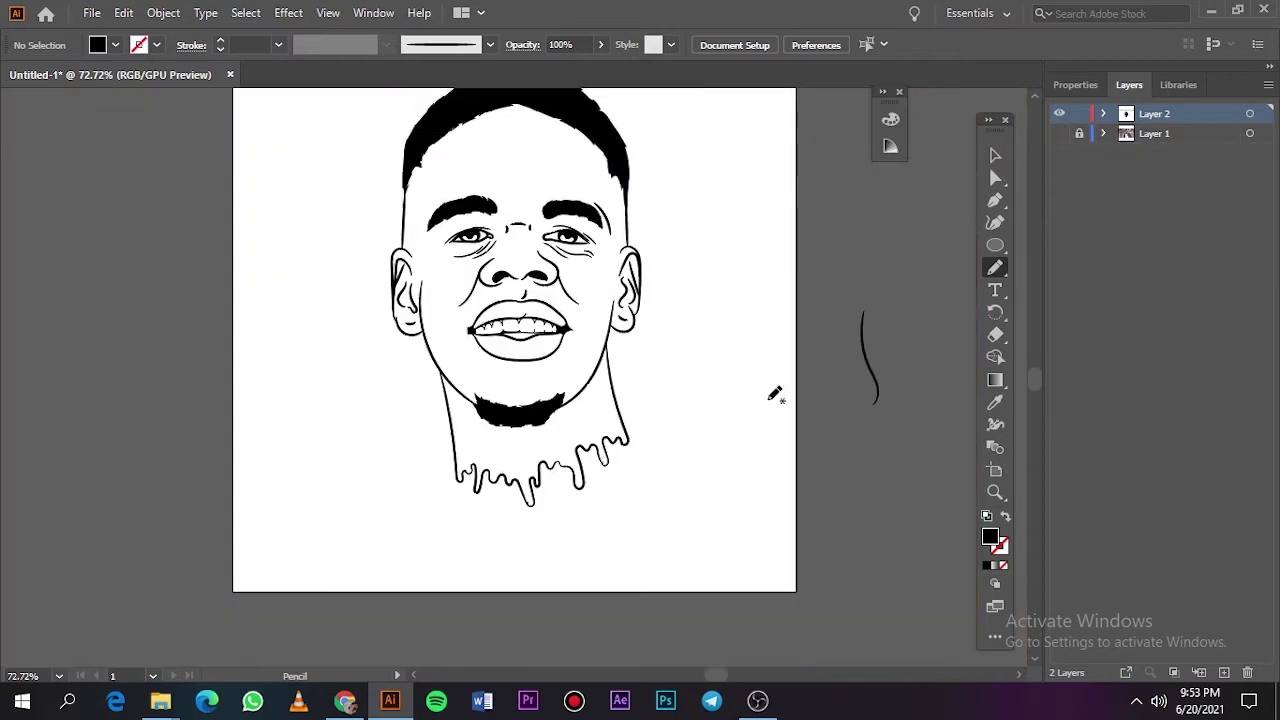
Delete the drip outline below the neck, checking against the reference photo.
{"action": "left_click", "coordinate": [1059, 133]}
{"action": "scroll", "coordinate": [500, 400], "scroll_direction": "up", "scroll_amount": 4}
{"action": "left_click", "coordinate": [995, 155]}
{"action": "left_click", "coordinate": [370, 470]}
{"action": "key", "text": "Delete"}
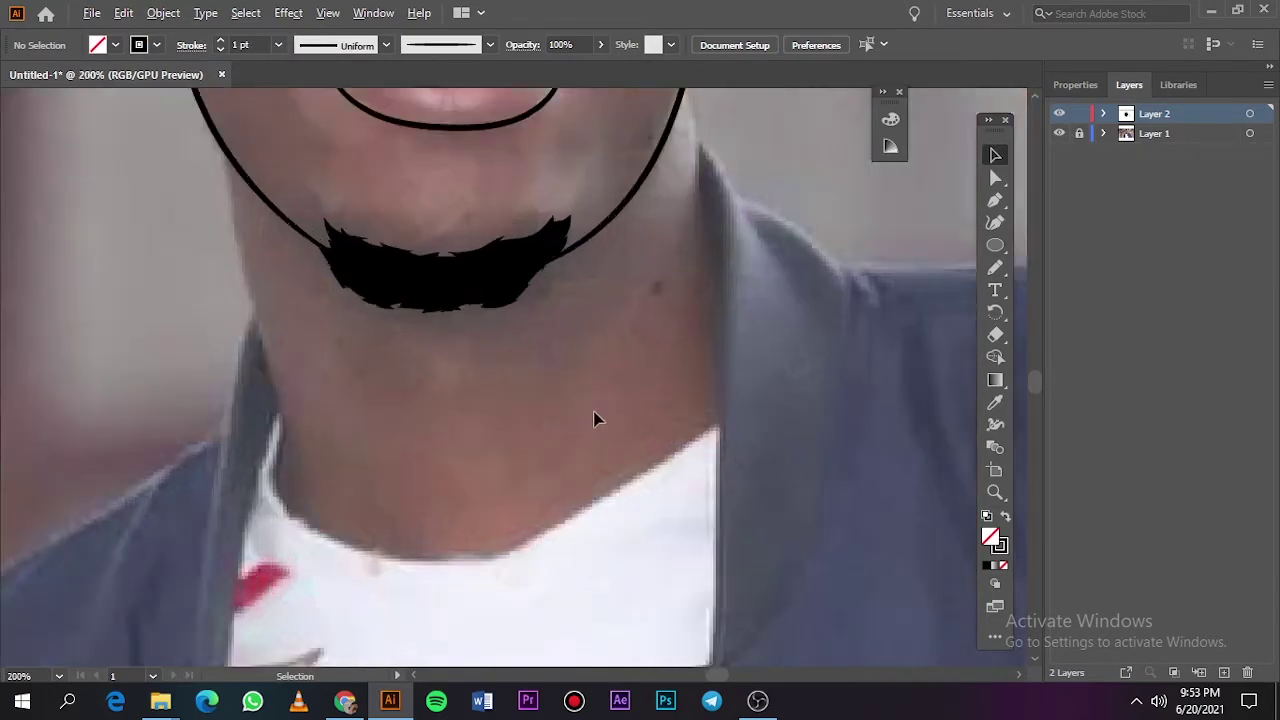
{"action": "scroll", "coordinate": [594, 418], "scroll_direction": "down", "scroll_amount": 2}
{"action": "left_click", "coordinate": [1059, 133]}
{"action": "key", "text": "ctrl+0"}
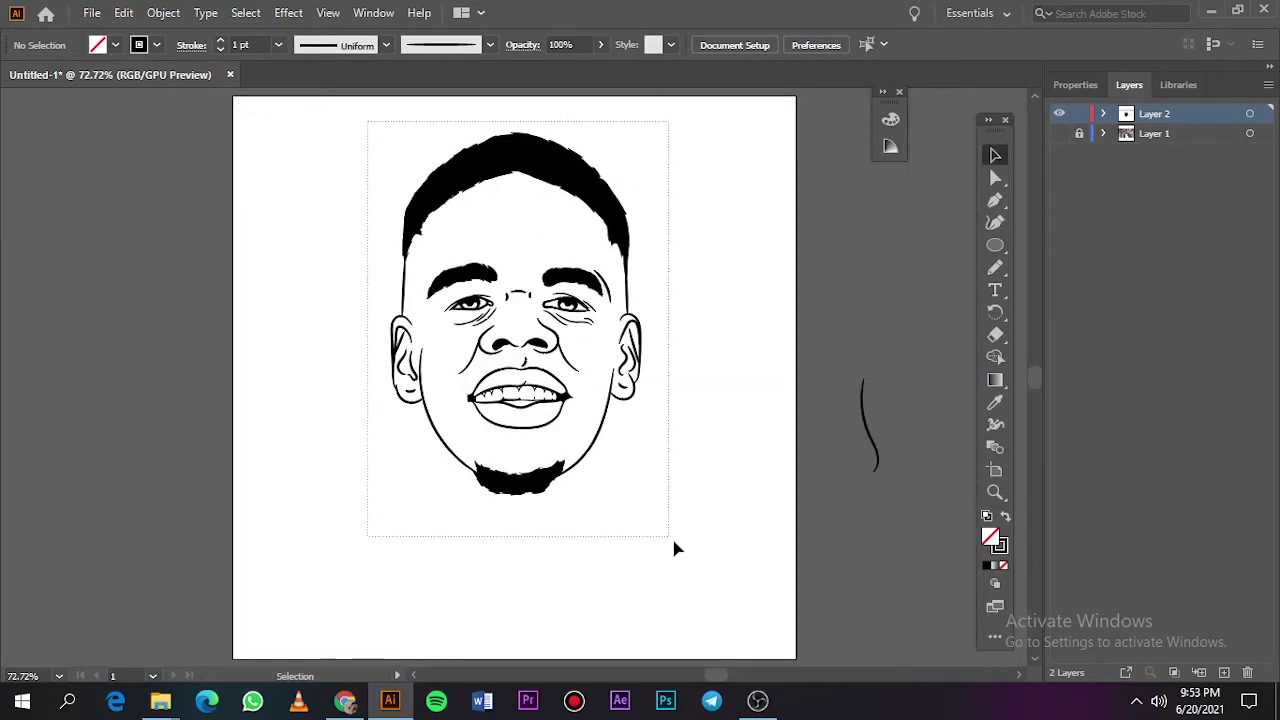
Select all the line art and expand its appearance into plain shapes.
{"action": "key", "text": "ctrl+a"}
{"action": "left_click", "coordinate": [1059, 133]}
{"action": "left_click", "coordinate": [163, 12]}
{"action": "left_click", "coordinate": [286, 246]}
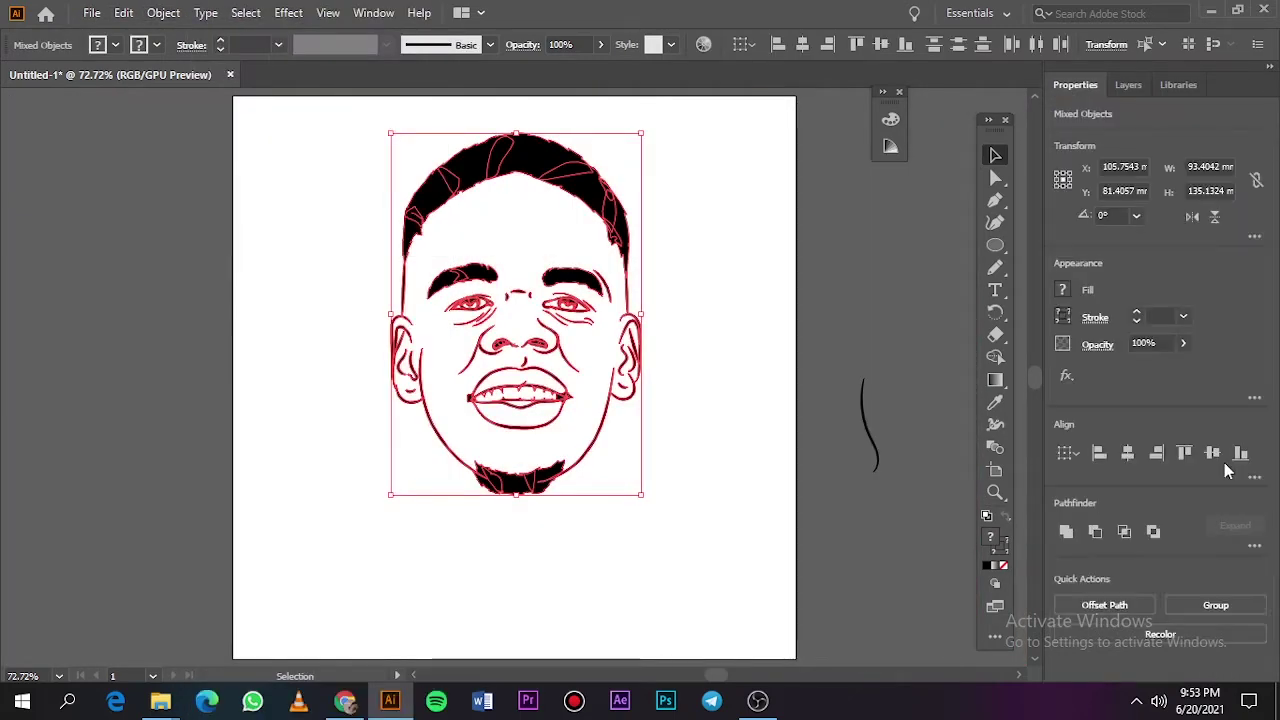
{"action": "left_click", "coordinate": [1014, 543]}
Duplicate Layer 2 as a backup and place the shades.pdf palette beside the artboard.
{"action": "left_click", "coordinate": [1129, 84]}
{"action": "left_click", "coordinate": [1177, 116]}
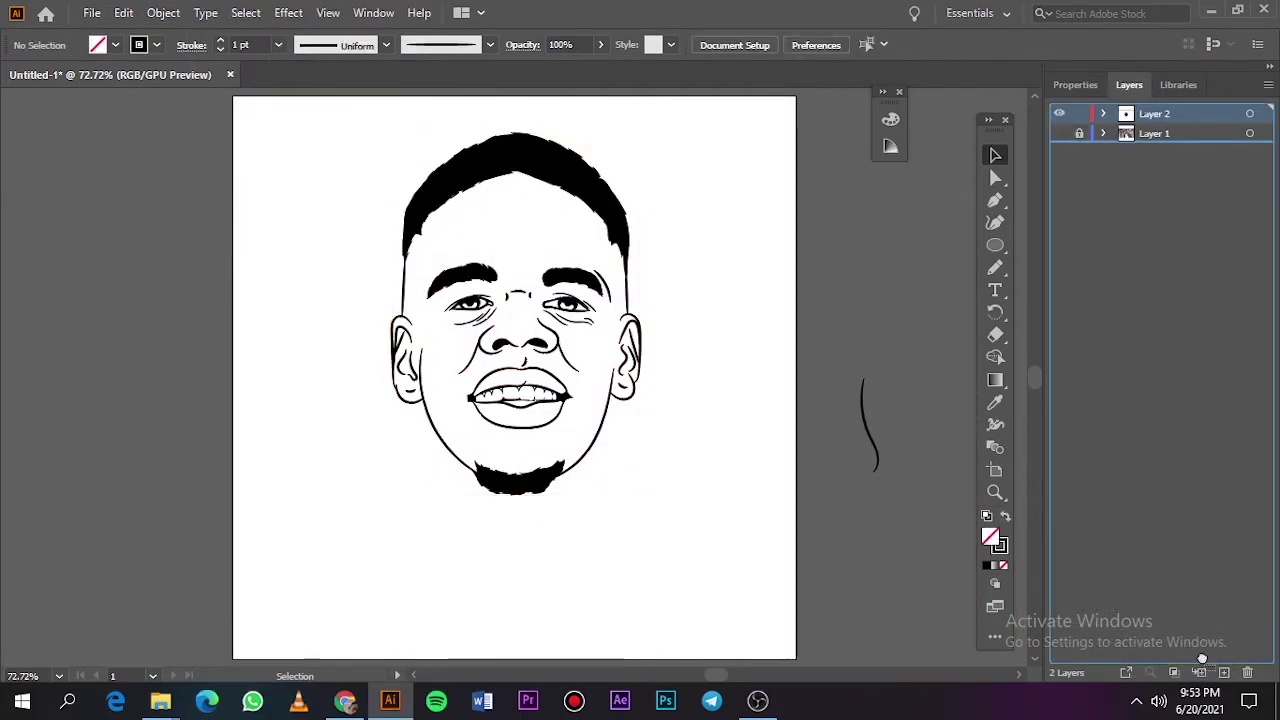
{"action": "left_click_drag", "start_coordinate": [1202, 658], "coordinate": [1224, 672]}
{"action": "left_click", "coordinate": [1211, 9]}
{"action": "mouse_move", "coordinate": [315, 35]}
{"action": "left_mouse_down"}
{"action": "mouse_move", "coordinate": [403, 692]}
{"action": "mouse_move", "coordinate": [100, 265]}
{"action": "left_mouse_up"}
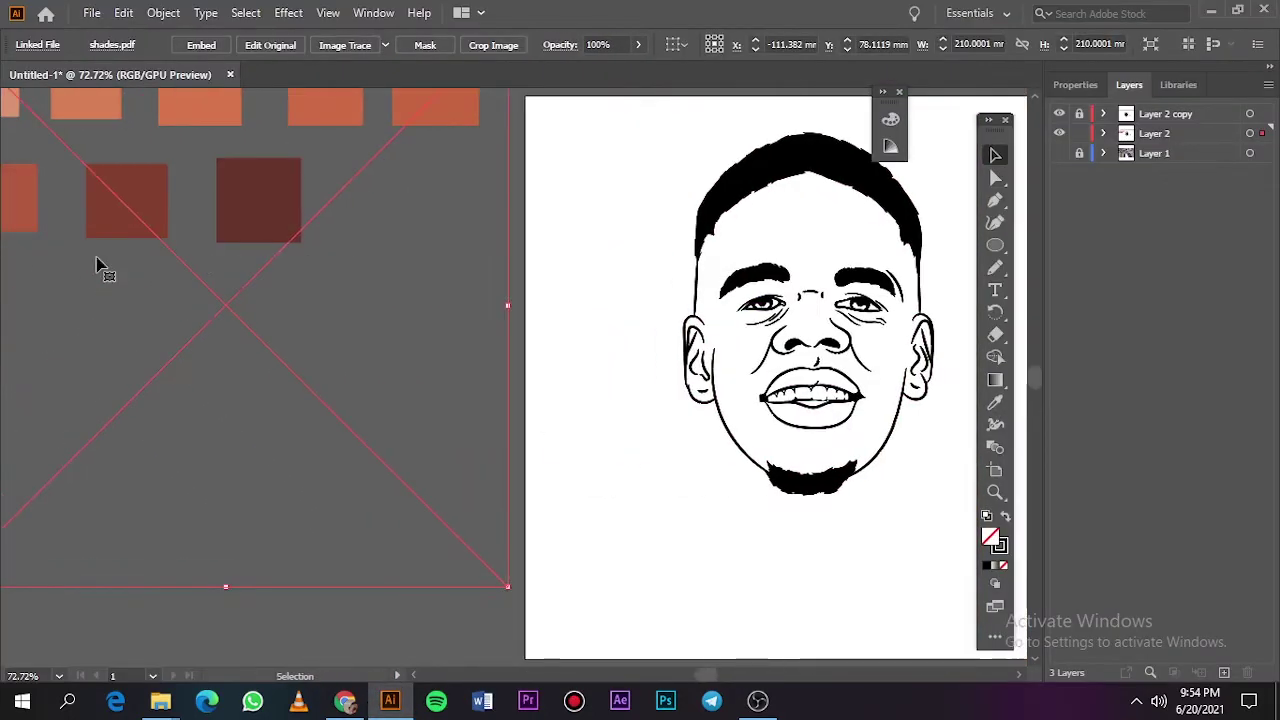
Draw a rectangle in the brown palette skin tone over the face and send it to back.
{"action": "key", "text": "i"}
{"action": "left_click", "coordinate": [243, 197]}
{"action": "left_click", "coordinate": [106, 203]}
{"action": "scroll", "coordinate": [249, 280], "scroll_direction": "right", "scroll_amount": 5}
{"action": "key", "text": "m"}
{"action": "left_click_drag", "start_coordinate": [317, 106], "coordinate": [623, 562]}
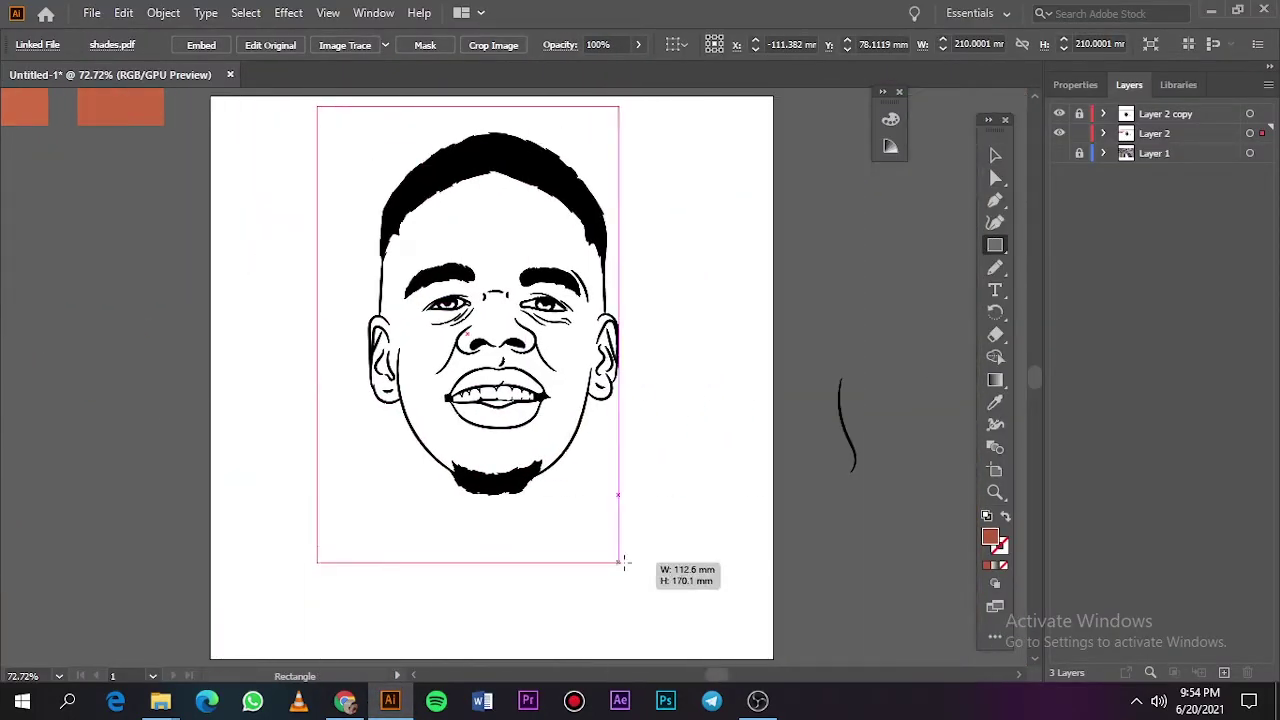
{"action": "right_click", "coordinate": [632, 552]}
{"action": "left_click", "coordinate": [886, 474]}
Select the brown rectangle together with the face line art and enter the grouped artwork.
{"action": "key", "text": "v"}
{"action": "scroll", "coordinate": [700, 300], "scroll_direction": "left", "scroll_amount": 3}
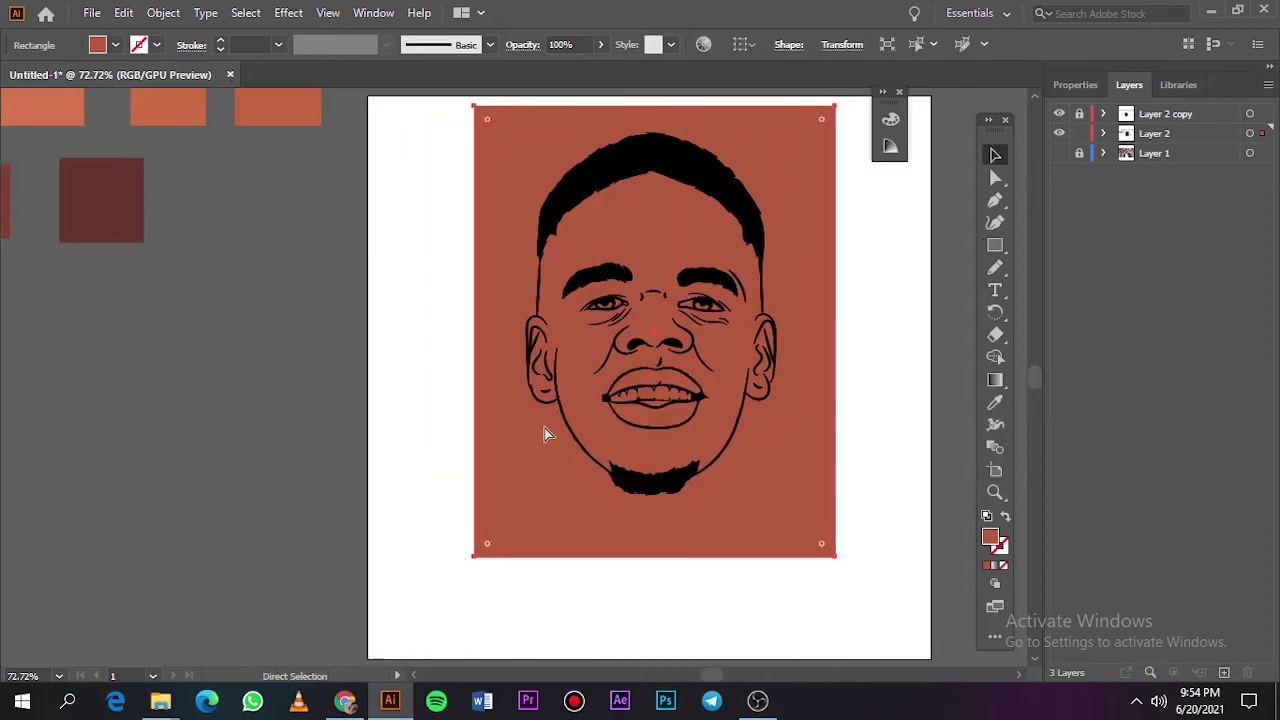
{"action": "scroll", "coordinate": [547, 434], "scroll_direction": "left", "scroll_amount": 3}
{"action": "scroll", "coordinate": [414, 571], "scroll_direction": "right", "scroll_amount": 5}
{"action": "scroll", "coordinate": [414, 571], "scroll_direction": "up", "scroll_amount": 1}
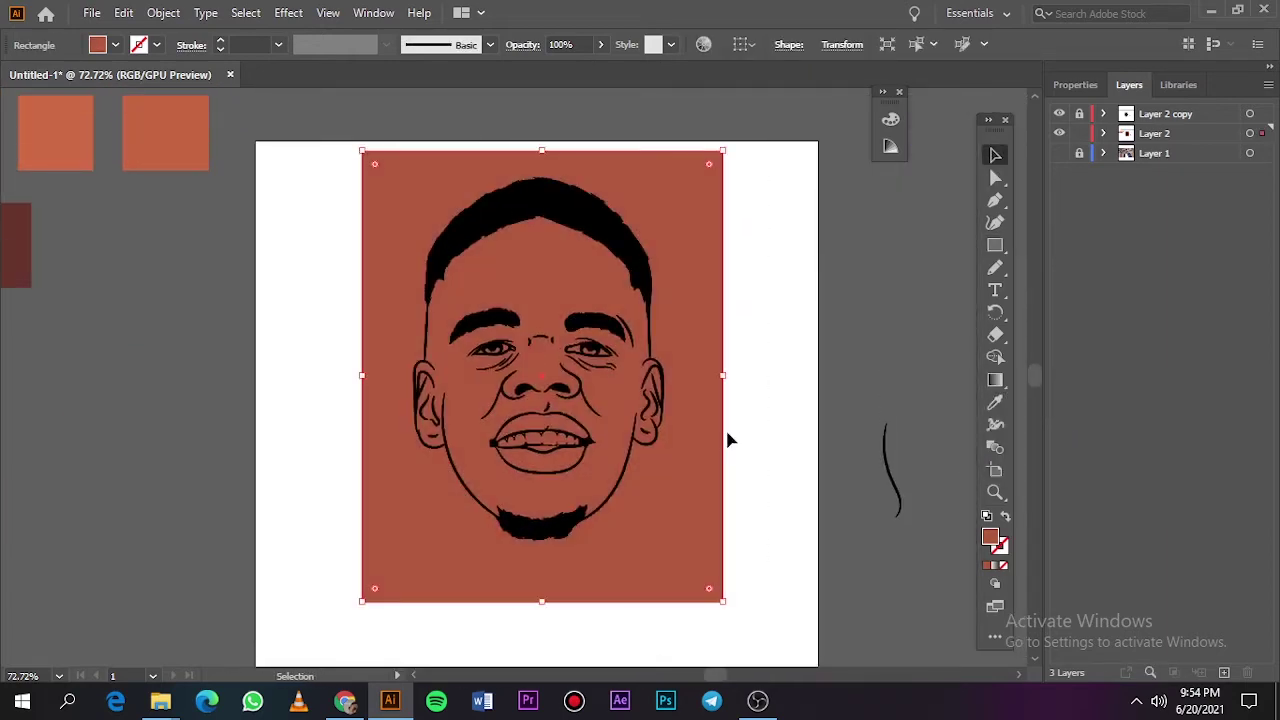
{"action": "left_click_drag", "start_coordinate": [728, 440], "coordinate": [357, 537]}
{"action": "left_click", "coordinate": [1076, 85]}
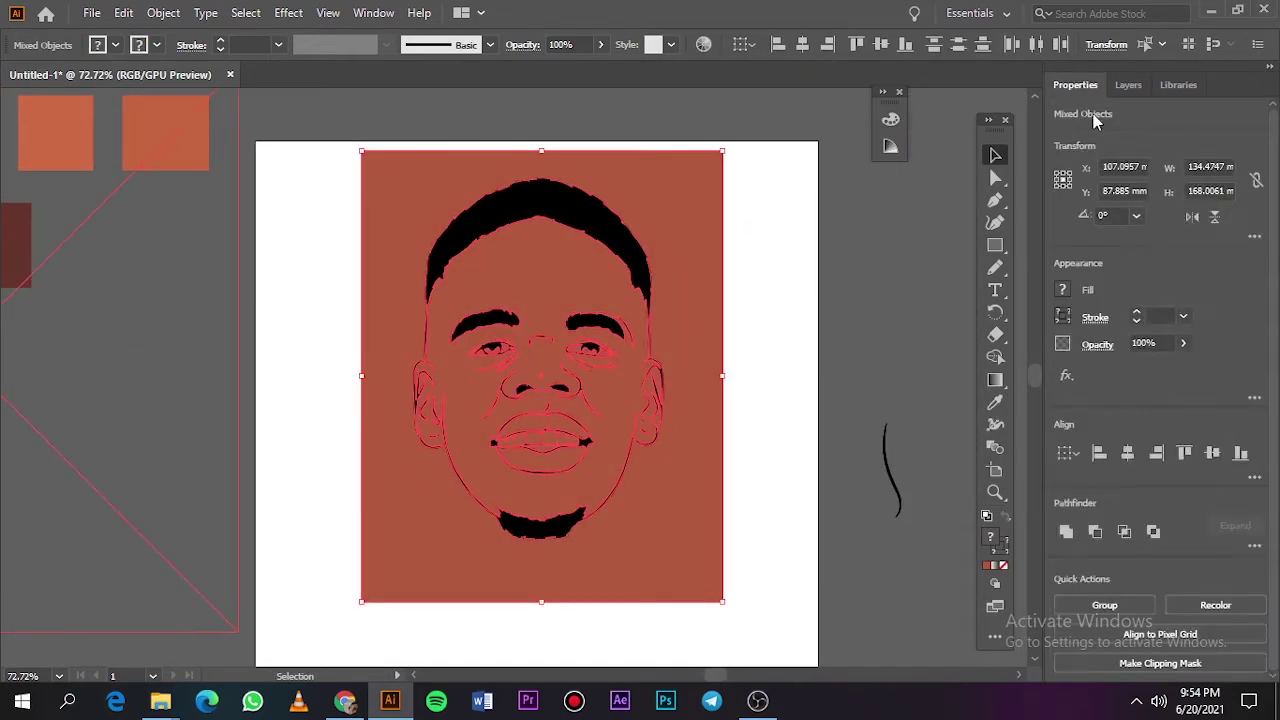
{"action": "double_click", "coordinate": [709, 480]}
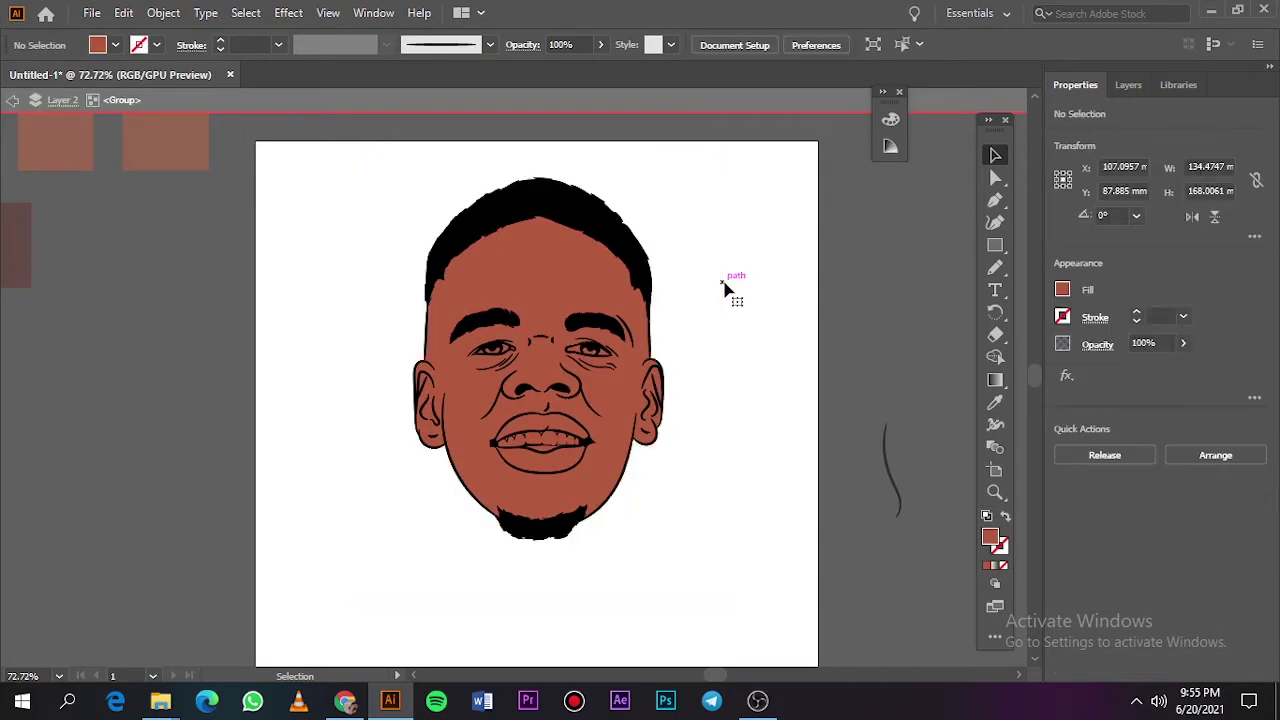
Fill the teeth shape with light grey.
{"action": "scroll", "coordinate": [529, 443], "scroll_direction": "up", "scroll_amount": 6}
{"action": "left_click", "coordinate": [700, 418]}
{"action": "double_click", "coordinate": [990, 537]}
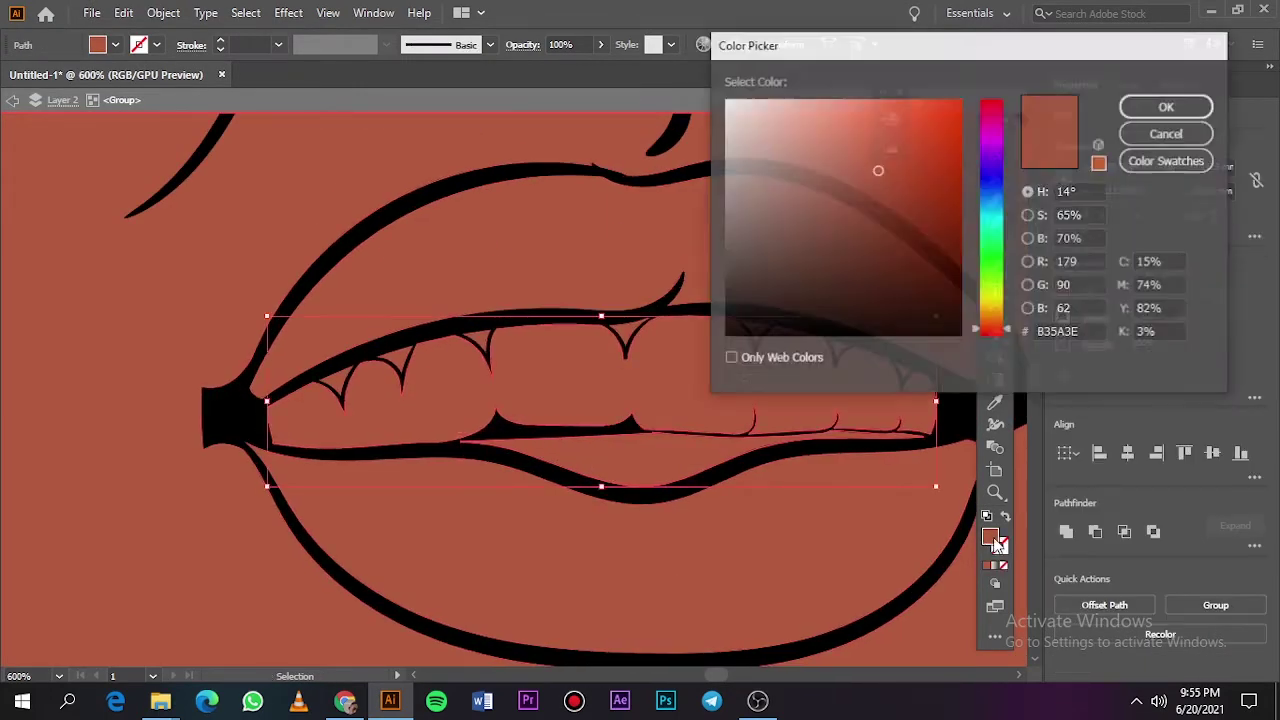
{"action": "left_click", "coordinate": [719, 123]}
{"action": "left_click", "coordinate": [1168, 106]}
{"action": "scroll", "coordinate": [566, 305], "scroll_direction": "down", "scroll_amount": 6}
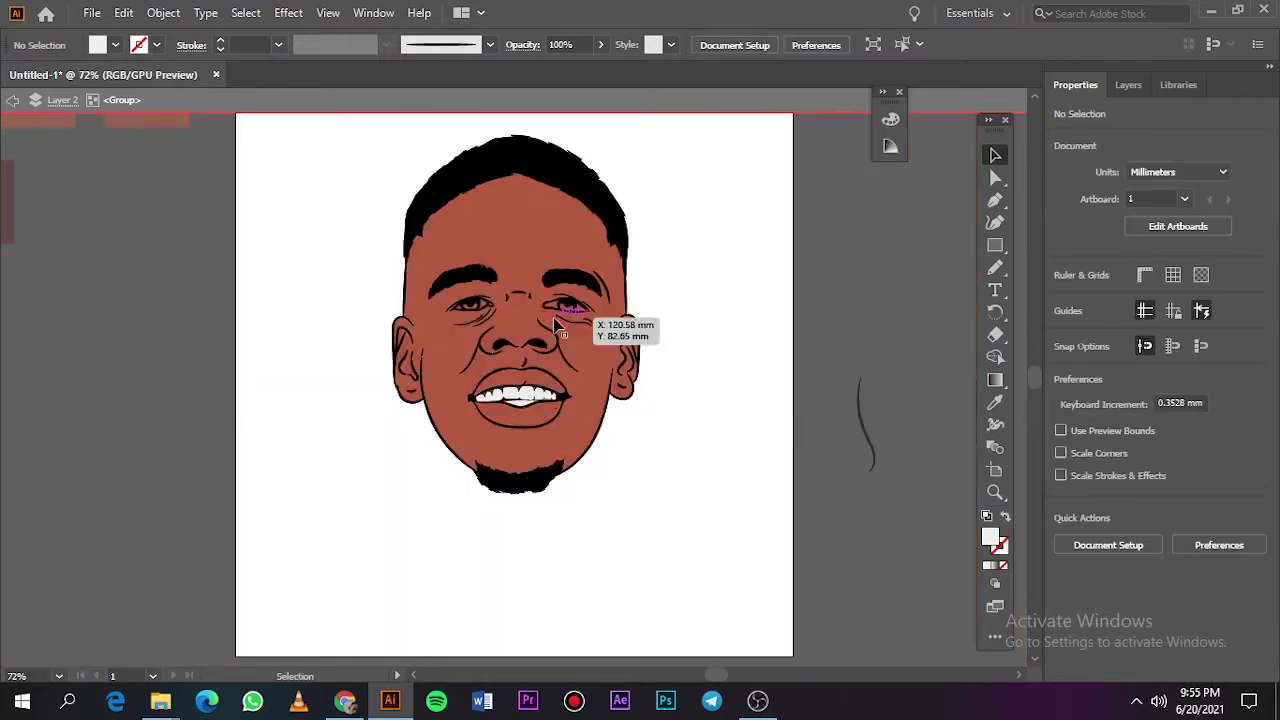
{"action": "scroll", "coordinate": [566, 323], "scroll_direction": "up", "scroll_amount": 6}
Fill the eye white with light grey.
{"action": "left_click", "coordinate": [805, 375]}
{"action": "left_click", "coordinate": [117, 366]}
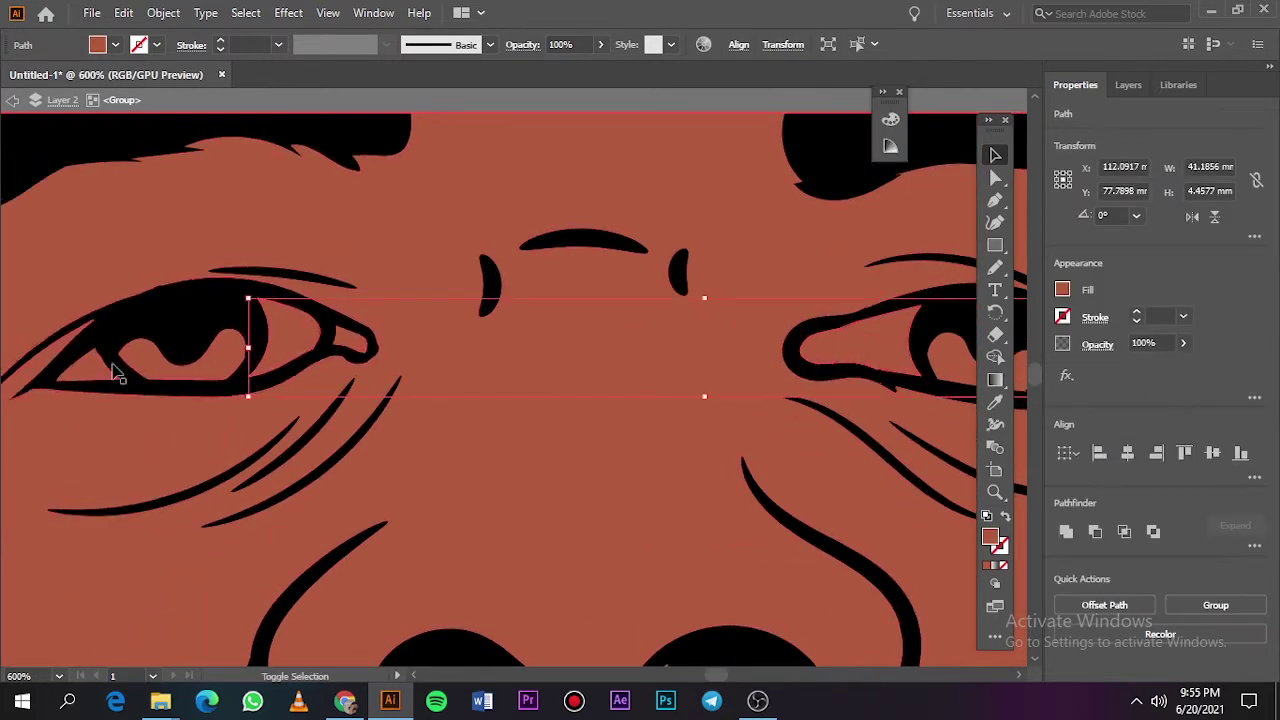
{"action": "double_click", "coordinate": [990, 537]}
{"action": "left_click", "coordinate": [725, 125]}
{"action": "left_click", "coordinate": [1168, 106]}
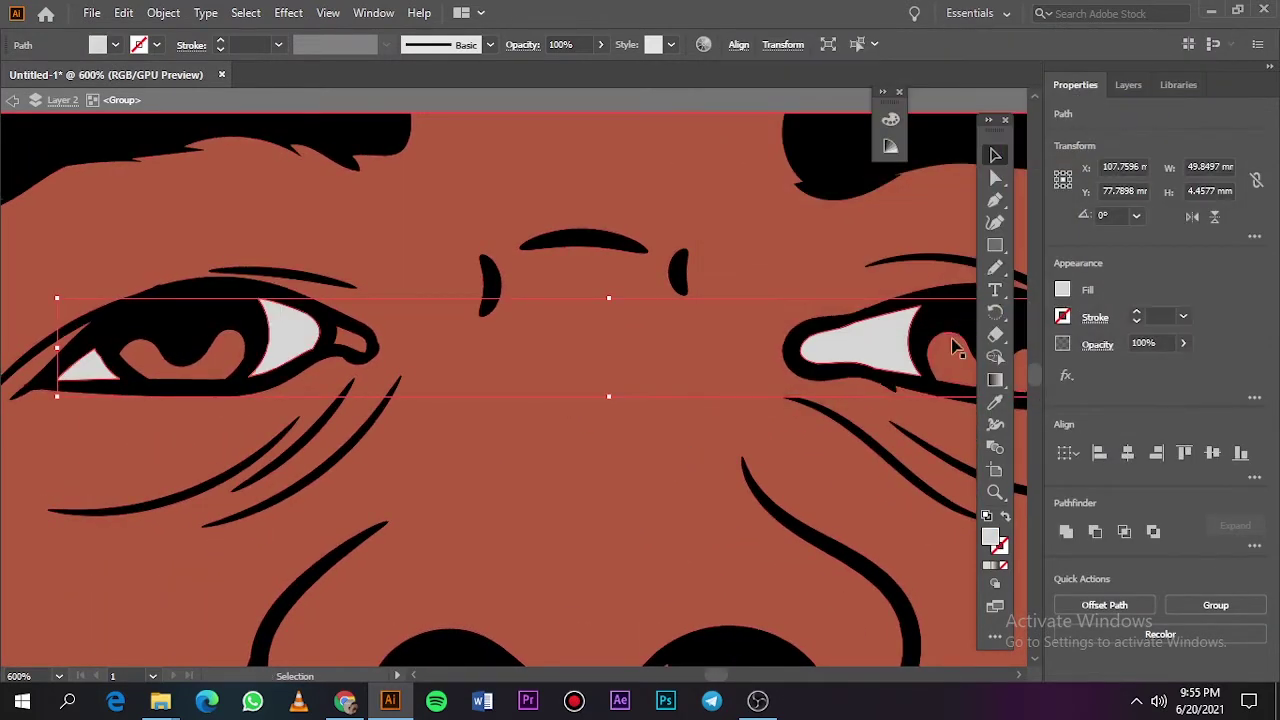
Colour both irises near-black and the inner eye corner pink.
{"action": "left_click", "coordinate": [325, 345]}
{"action": "double_click", "coordinate": [990, 537]}
{"action": "left_click", "coordinate": [724, 311]}
{"action": "left_click", "coordinate": [1165, 105]}
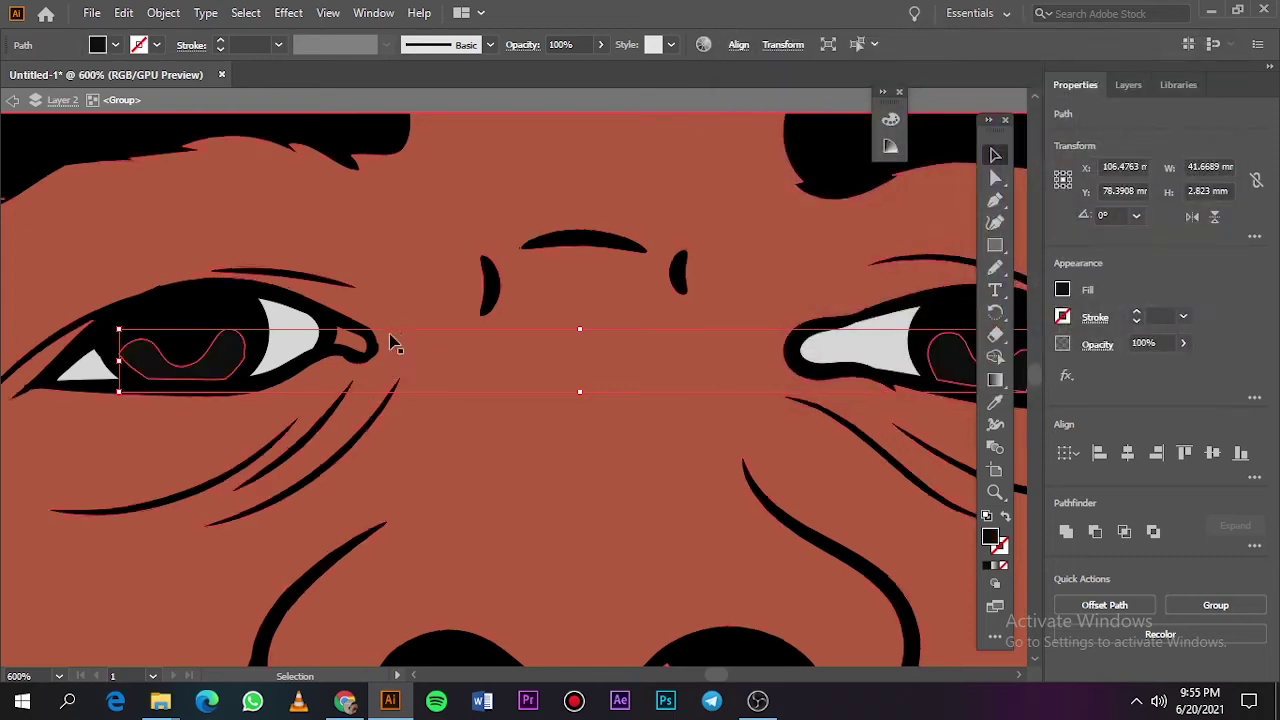
{"action": "left_click", "coordinate": [350, 340]}
{"action": "double_click", "coordinate": [990, 537]}
{"action": "left_click", "coordinate": [1167, 106]}
{"action": "key", "text": "ctrl+0"}
{"action": "left_click", "coordinate": [720, 388]}
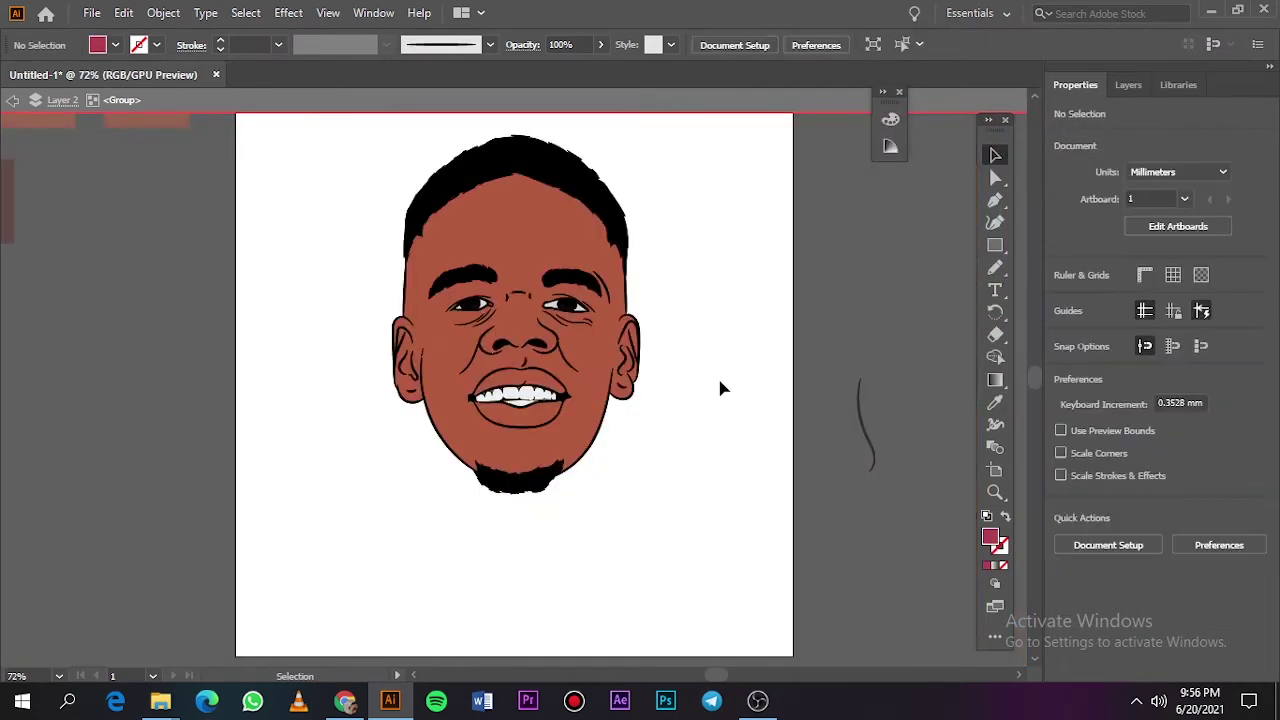
Fill all the gaps between the teeth with the pink sampled from the eye corner.
{"action": "scroll", "coordinate": [541, 414], "scroll_direction": "up", "scroll_amount": 5}
{"action": "scroll", "coordinate": [657, 423], "scroll_direction": "up", "scroll_amount": 2}
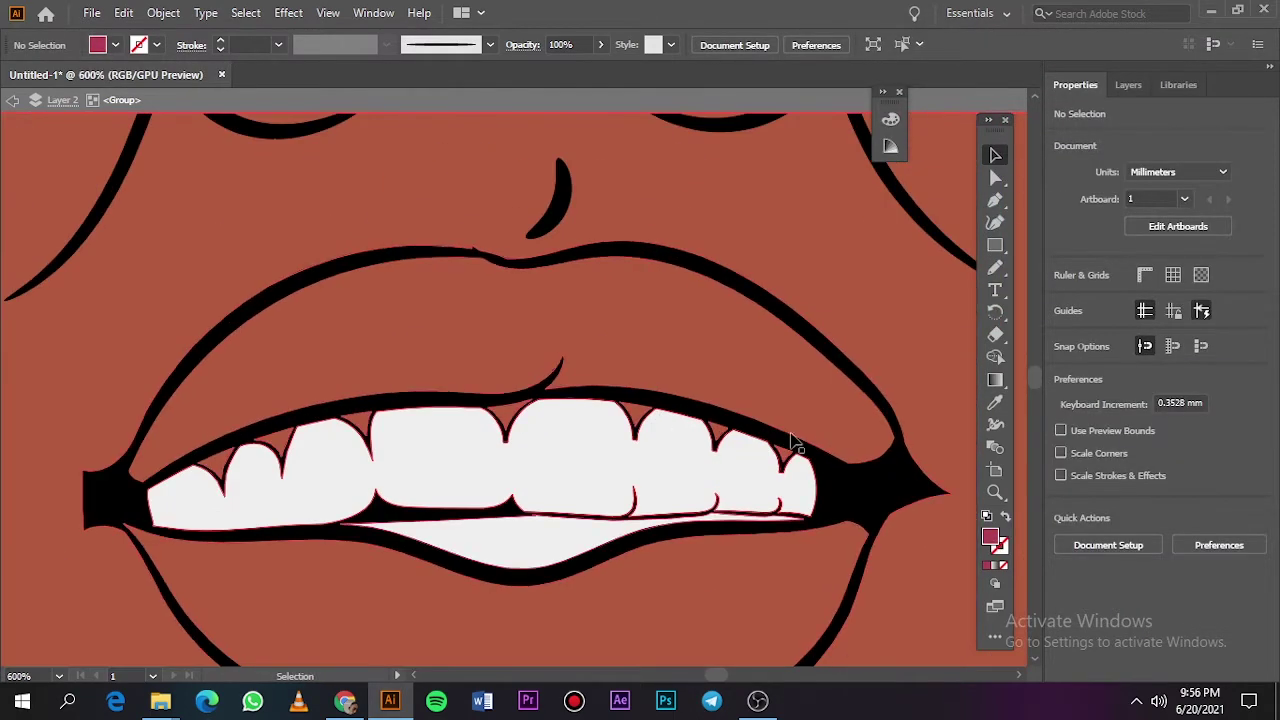
{"action": "left_click", "coordinate": [903, 460]}
{"action": "left_click", "coordinate": [815, 425]}
{"action": "left_click", "coordinate": [903, 458], "text": "shift"}
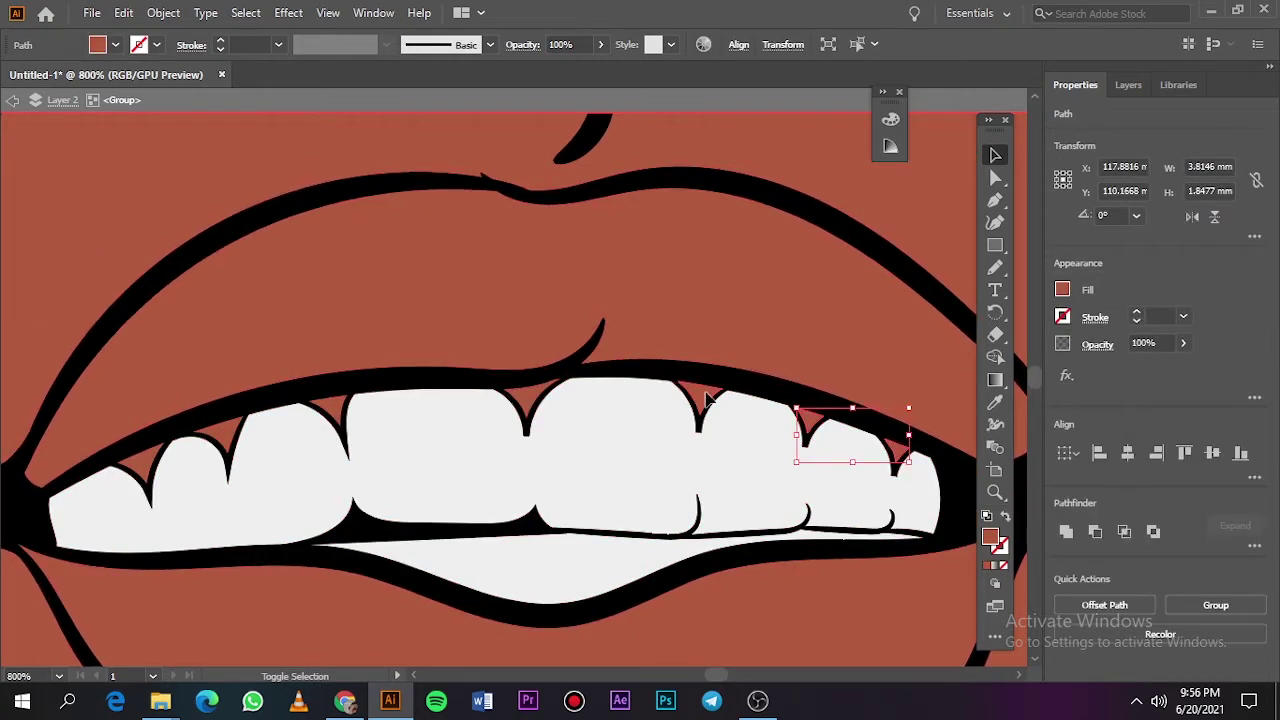
{"action": "left_click", "coordinate": [705, 400], "text": "shift"}
{"action": "left_click", "coordinate": [515, 400], "text": "shift"}
{"action": "left_click", "coordinate": [333, 418], "text": "shift"}
{"action": "scroll", "coordinate": [286, 400], "scroll_direction": "up", "scroll_amount": 10}
{"action": "key", "text": "i"}
{"action": "left_click", "coordinate": [206, 417]}
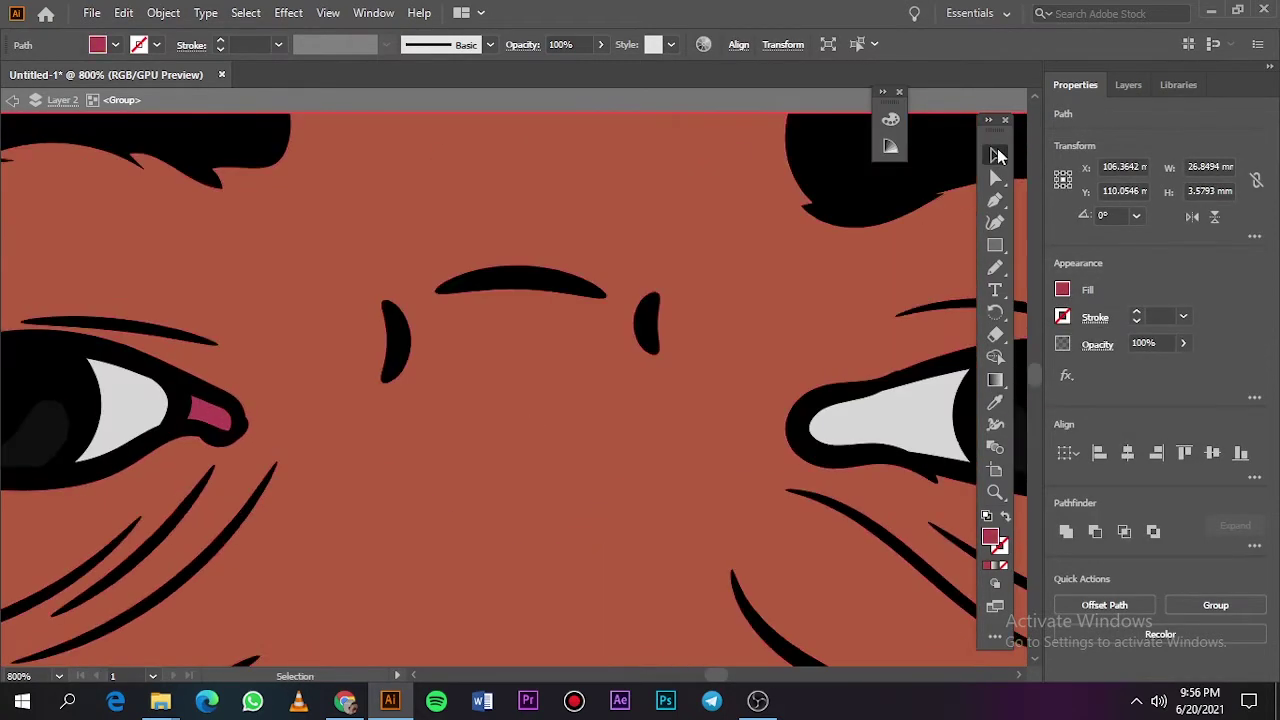
{"action": "key", "text": "v"}
{"action": "key", "text": "ctrl+0"}
Colour the lower lip crimson and the upper lip red.
{"action": "left_click", "coordinate": [525, 560]}
{"action": "double_click", "coordinate": [990, 537]}
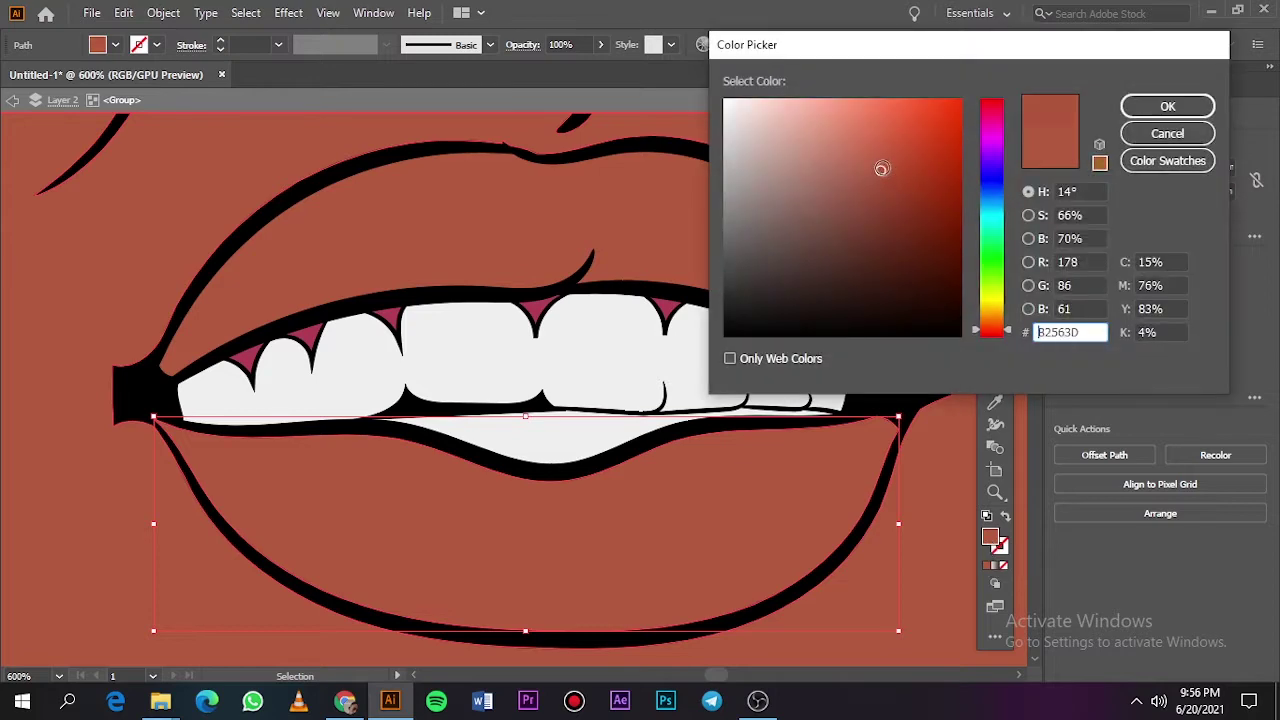
{"action": "left_click_drag", "start_coordinate": [978, 247], "coordinate": [1000, 329]}
{"action": "left_click", "coordinate": [875, 172]}
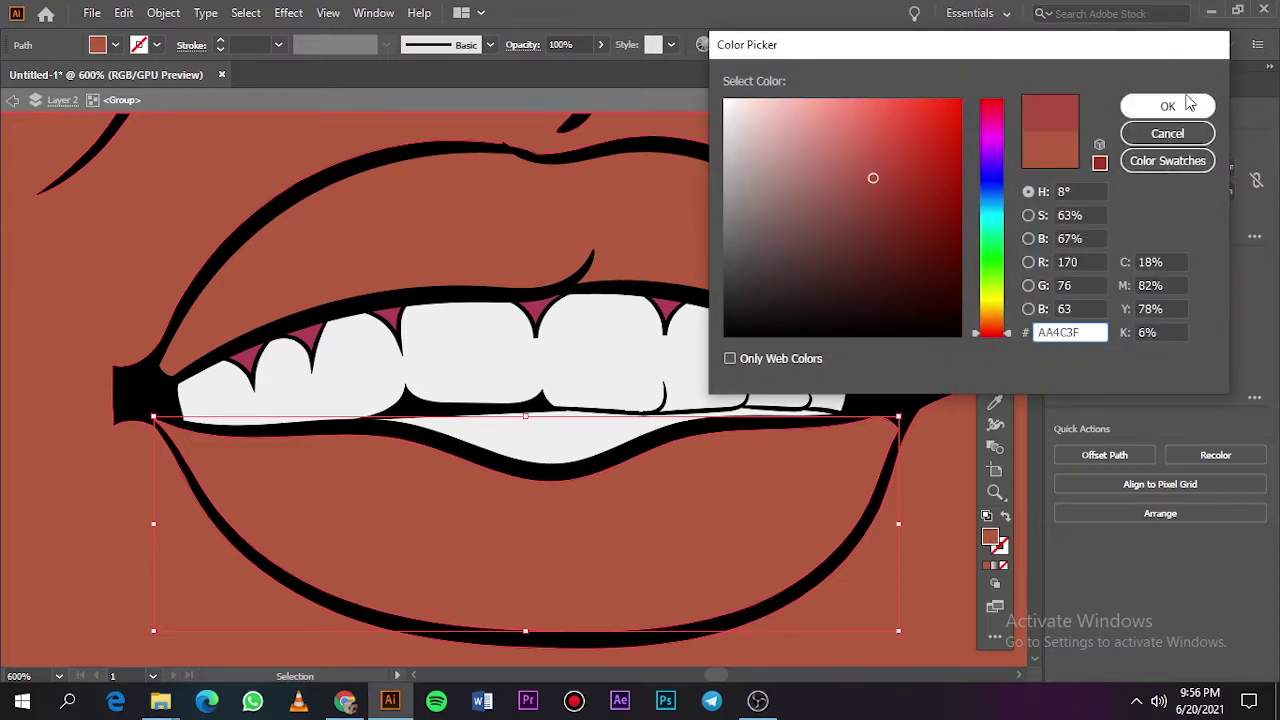
{"action": "left_click", "coordinate": [1167, 106]}
{"action": "double_click", "coordinate": [990, 537]}
{"action": "left_click", "coordinate": [993, 335]}
{"action": "left_click", "coordinate": [1166, 106]}
{"action": "key", "text": "ctrl+0"}
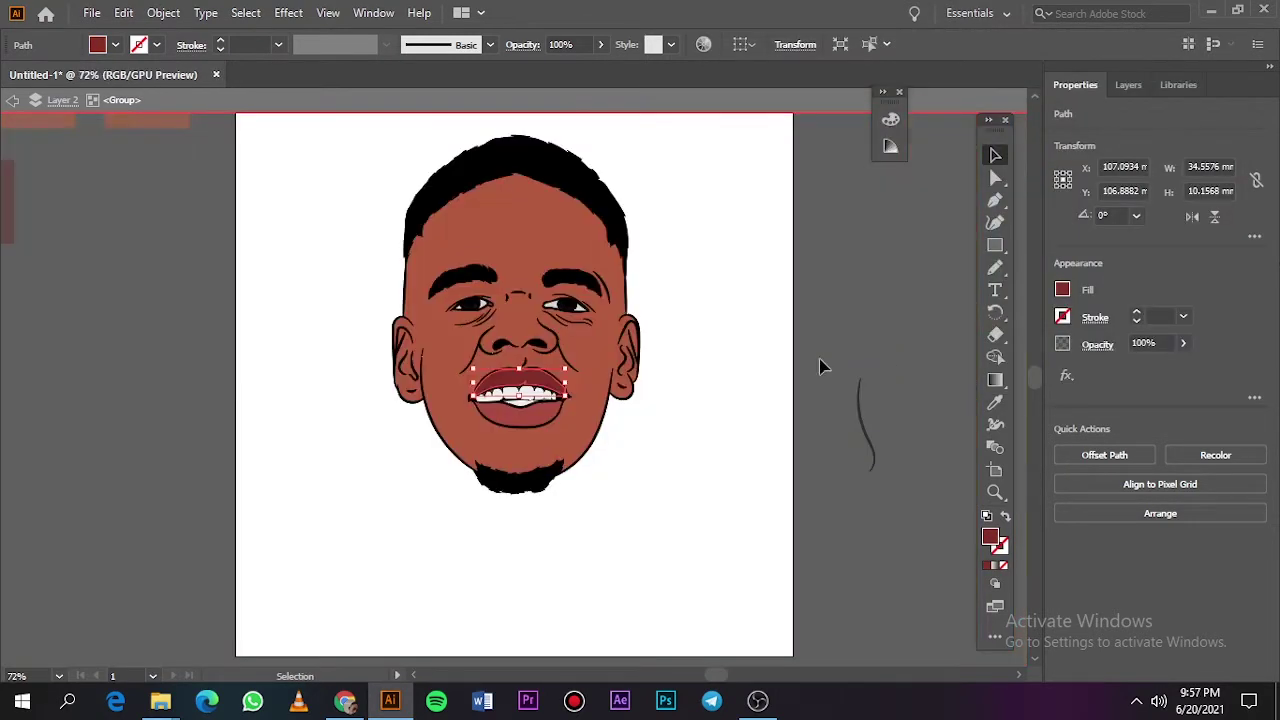
{"action": "left_click", "coordinate": [768, 400]}
Duplicate the coloured face layer, add an empty shading layer, and show the reference photo.
{"action": "left_click", "coordinate": [1128, 85]}
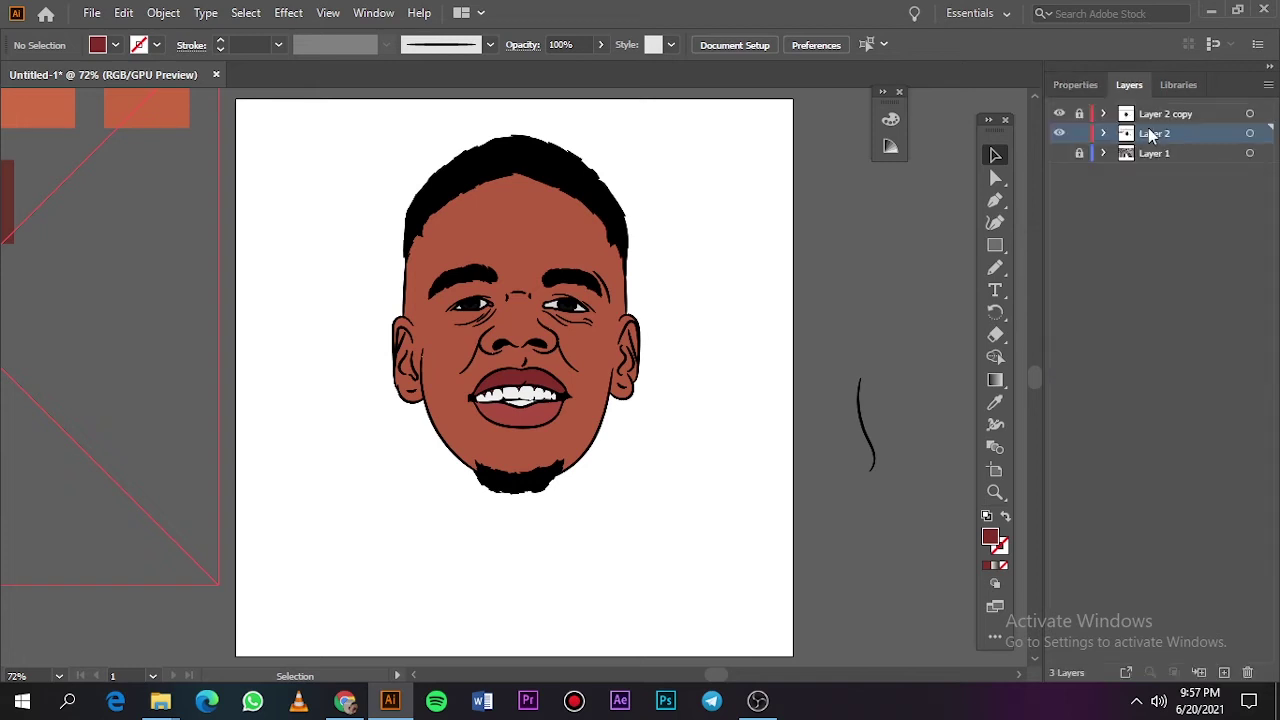
{"action": "left_click", "coordinate": [1099, 134]}
{"action": "scroll", "coordinate": [1090, 370], "scroll_direction": "down", "scroll_amount": 5}
{"action": "scroll", "coordinate": [1090, 370], "scroll_direction": "up", "scroll_amount": 3}
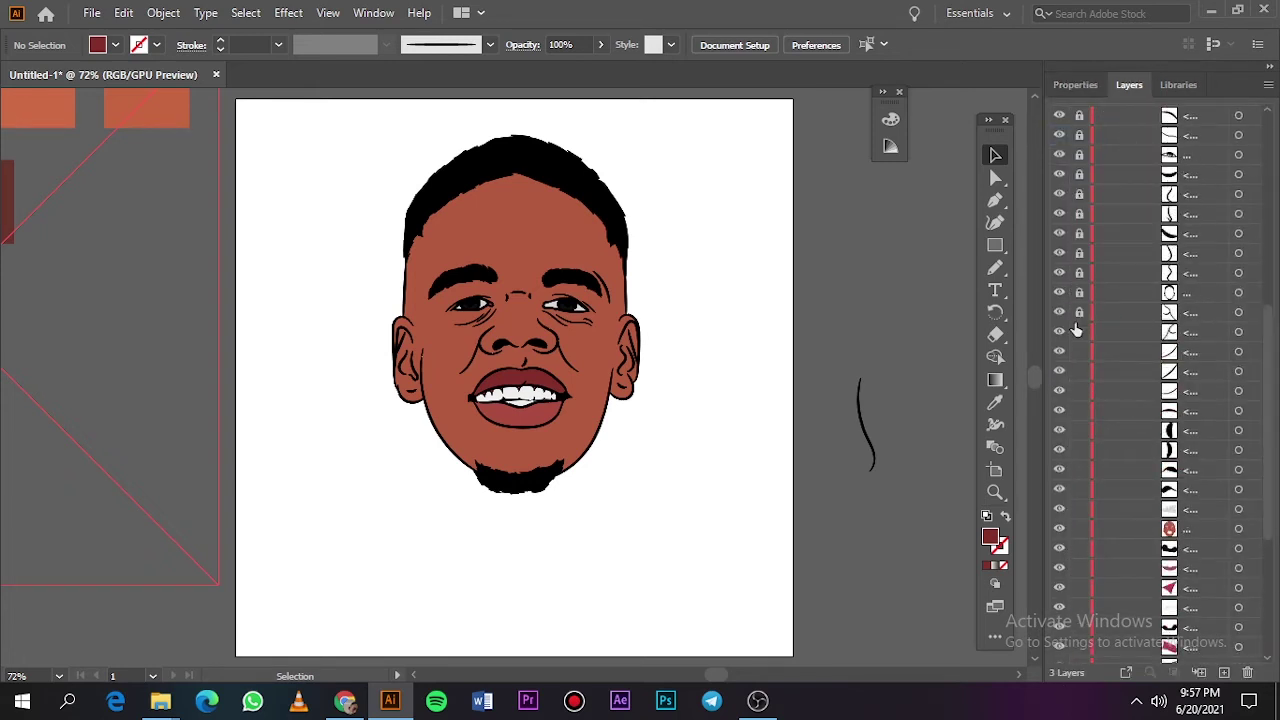
{"action": "left_click_drag", "start_coordinate": [1079, 330], "coordinate": [1079, 489]}
{"action": "scroll", "coordinate": [1090, 200], "scroll_direction": "up", "scroll_amount": 5}
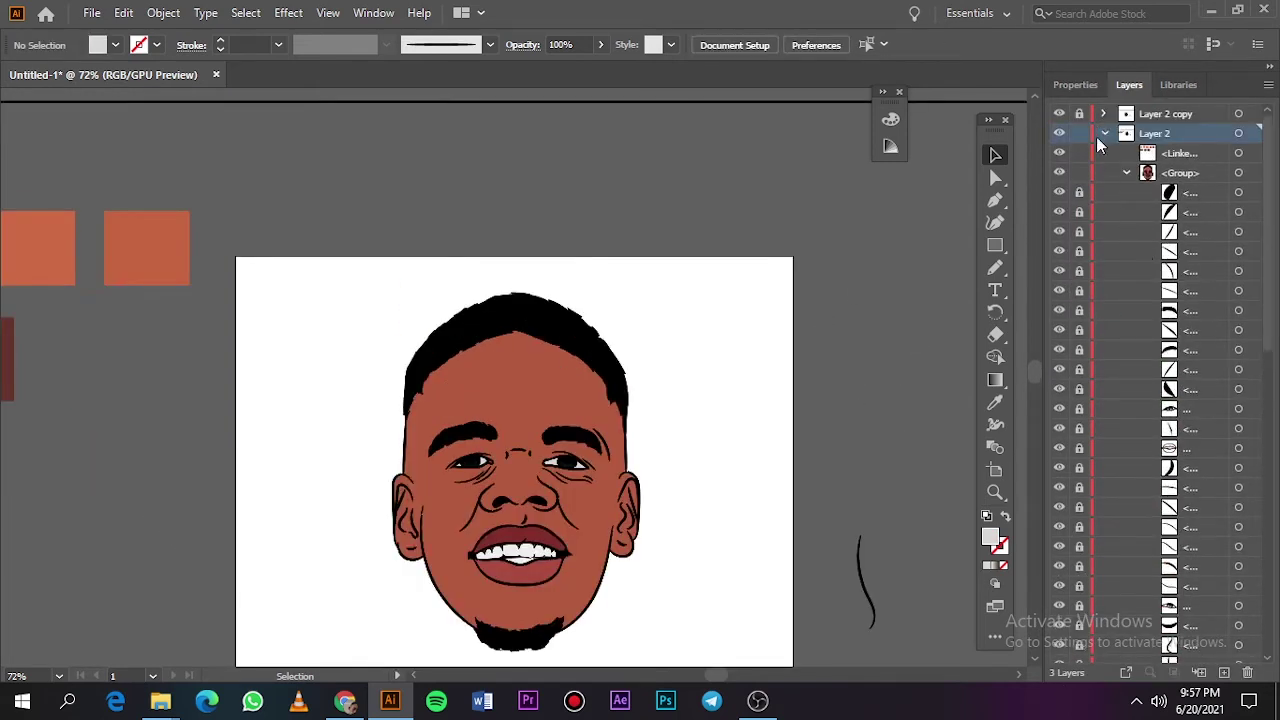
{"action": "left_click", "coordinate": [1101, 134]}
{"action": "left_click_drag", "start_coordinate": [1160, 114], "coordinate": [1224, 672]}
{"action": "key", "text": "a"}
{"action": "key", "text": "ctrl+a"}
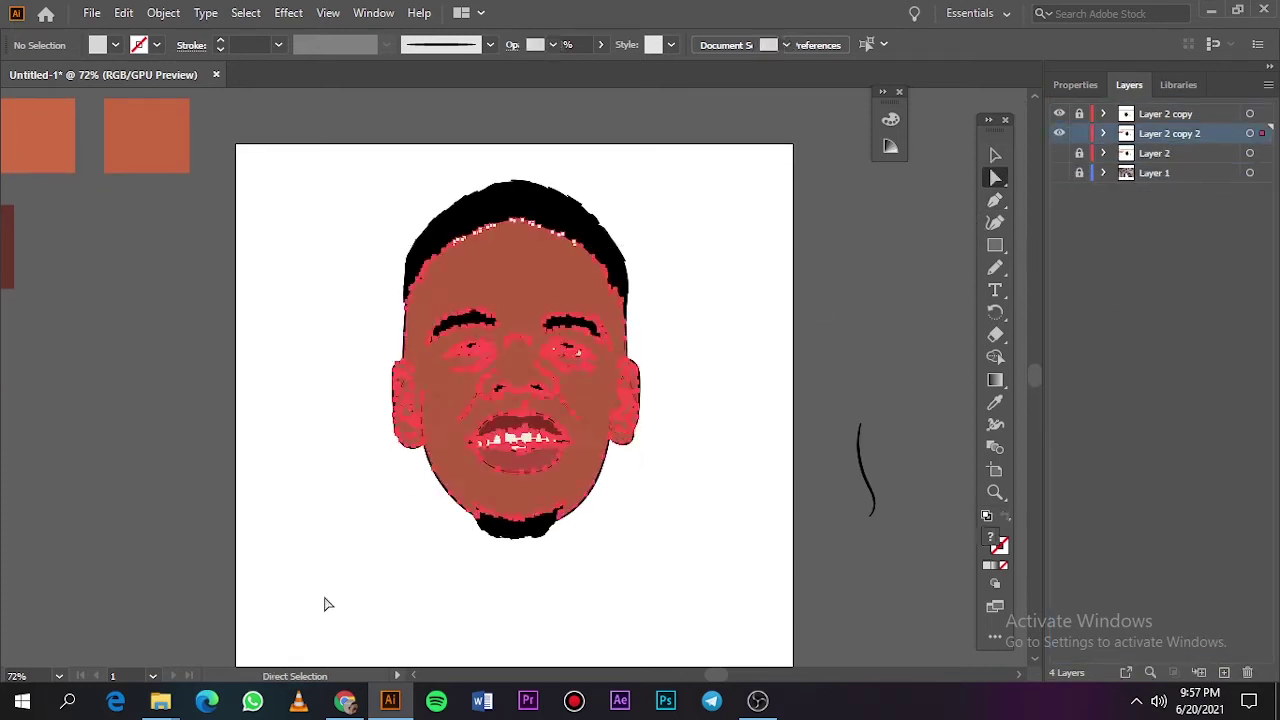
{"action": "key", "text": "Delete"}
{"action": "left_click", "coordinate": [1222, 670]}
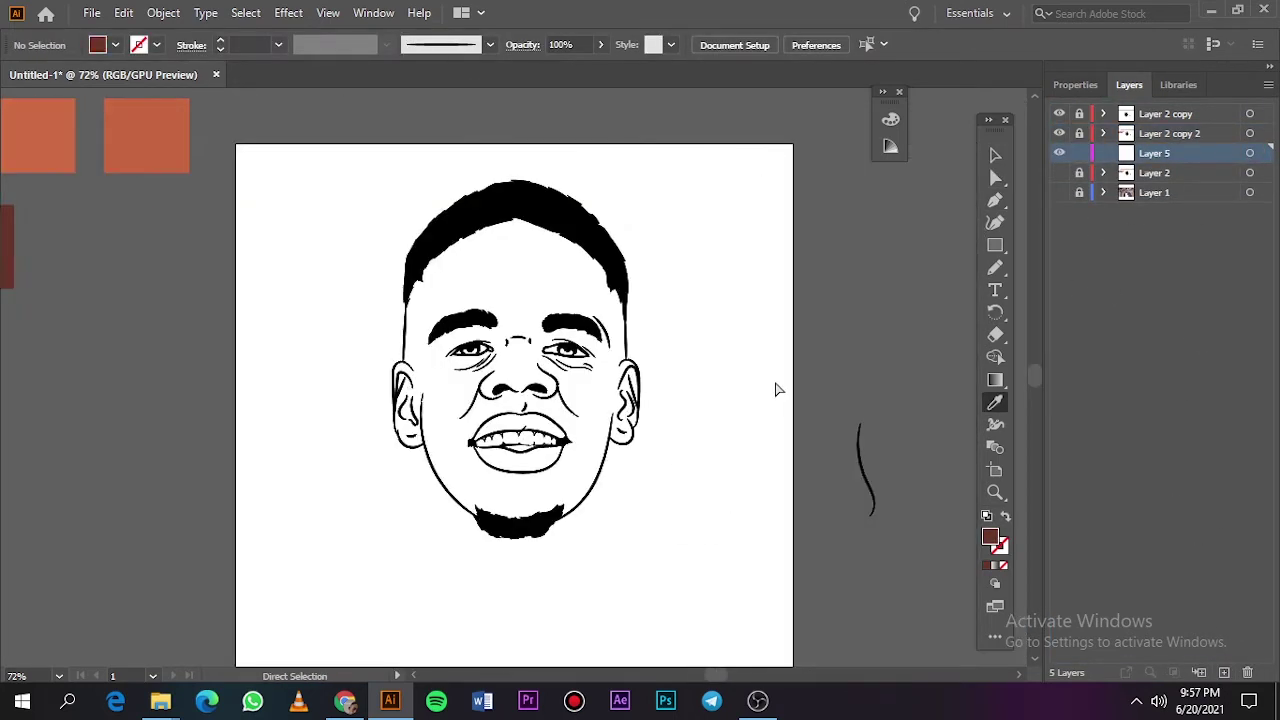
{"action": "left_click", "coordinate": [1059, 192]}
Draw a closed Pencil shadow shape from the eyebrow down the left side of the nose.
{"action": "key", "text": "i"}
{"action": "key", "text": "ctrl+1"}
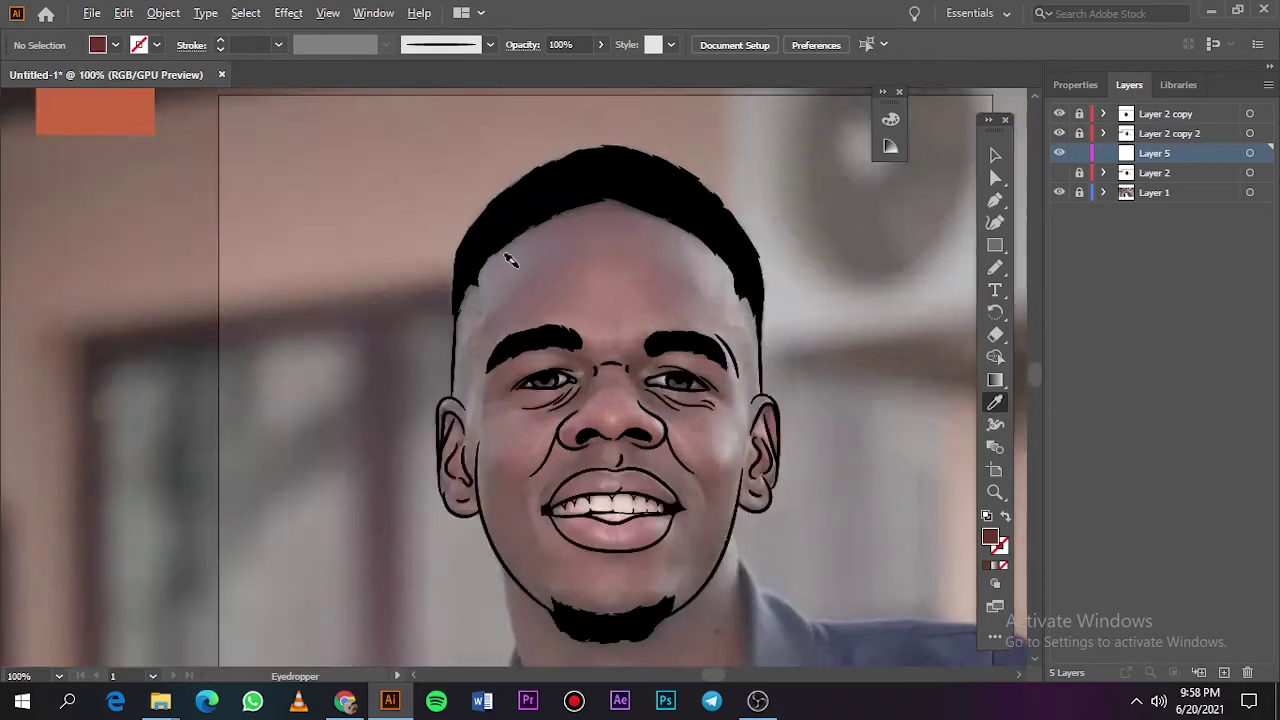
{"action": "key", "text": "ctrl+plus"}
{"action": "key", "text": "ctrl+plus"}
{"action": "key", "text": "ctrl+plus"}
{"action": "key", "text": "n"}
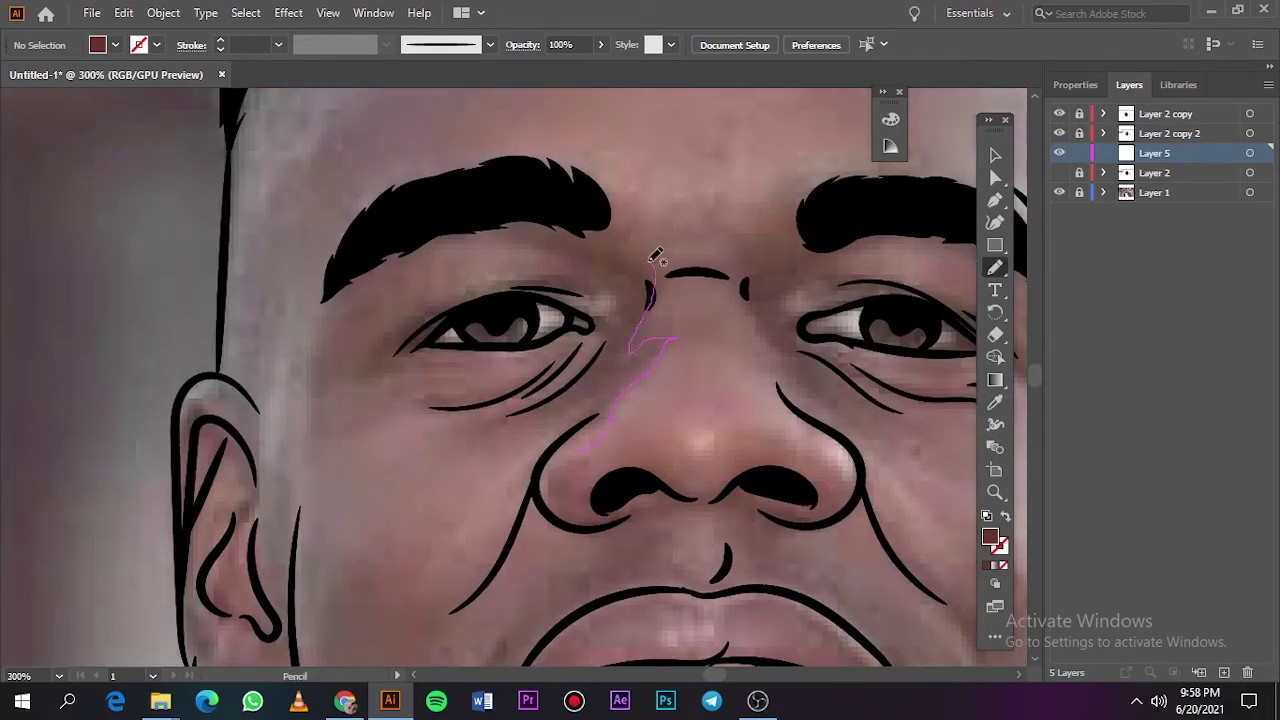
{"action": "left_click_drag", "start_coordinate": [601, 190], "coordinate": [466, 224]}
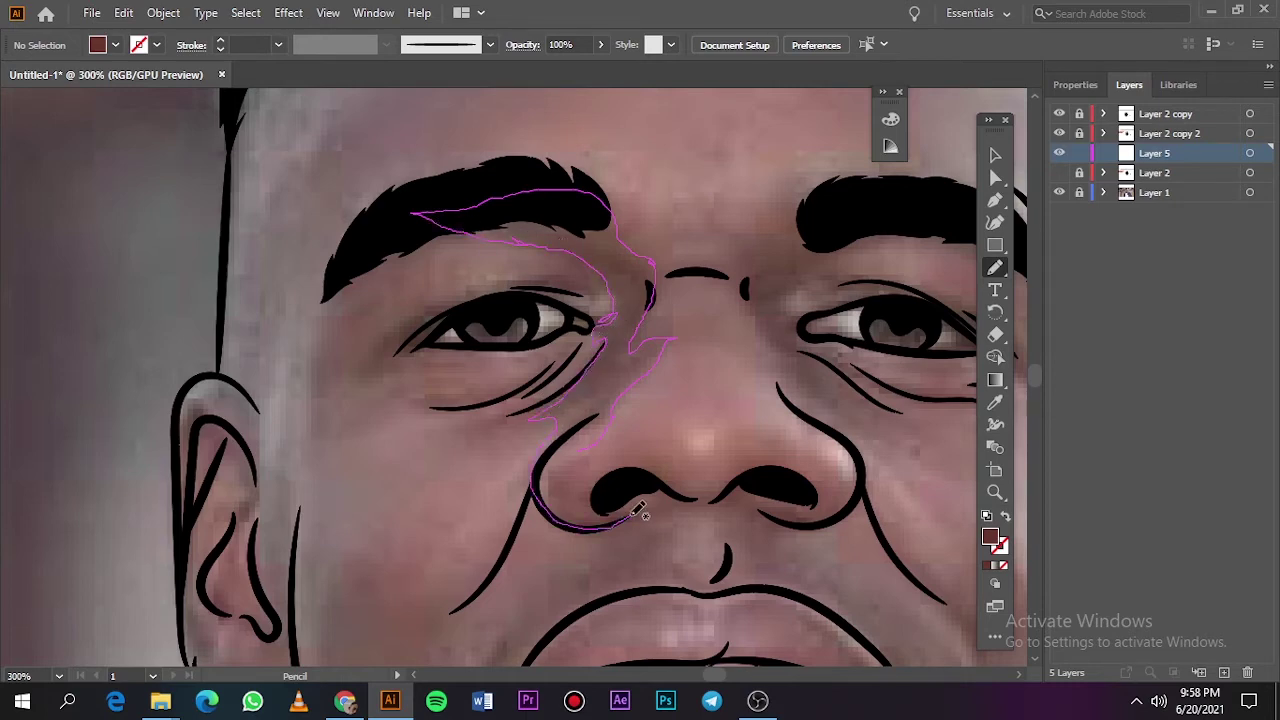
{"action": "left_click_drag", "start_coordinate": [578, 462], "coordinate": [605, 431]}
{"action": "key", "text": "ctrl+0"}
{"action": "left_click", "coordinate": [1060, 192]}
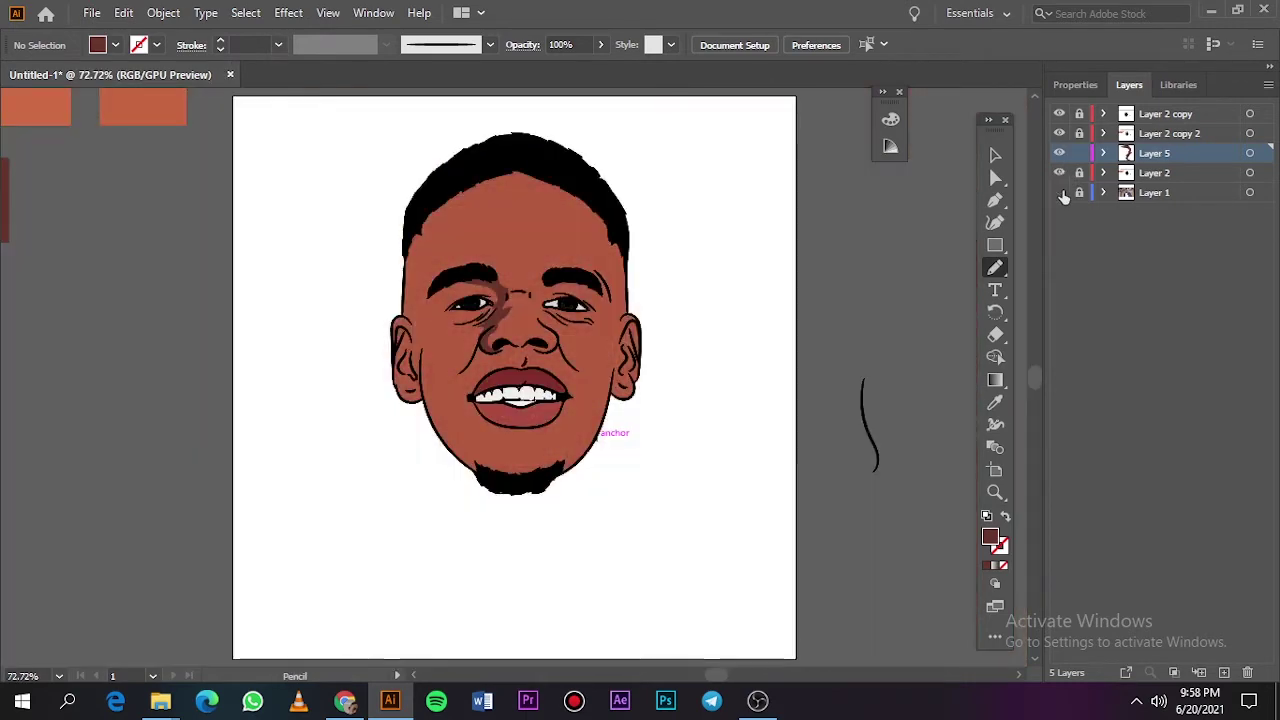
{"action": "left_click", "coordinate": [1060, 192]}
{"action": "scroll", "coordinate": [527, 296], "scroll_direction": "up", "scroll_amount": 3}
{"action": "scroll", "coordinate": [527, 296], "scroll_direction": "up", "scroll_amount": 2}
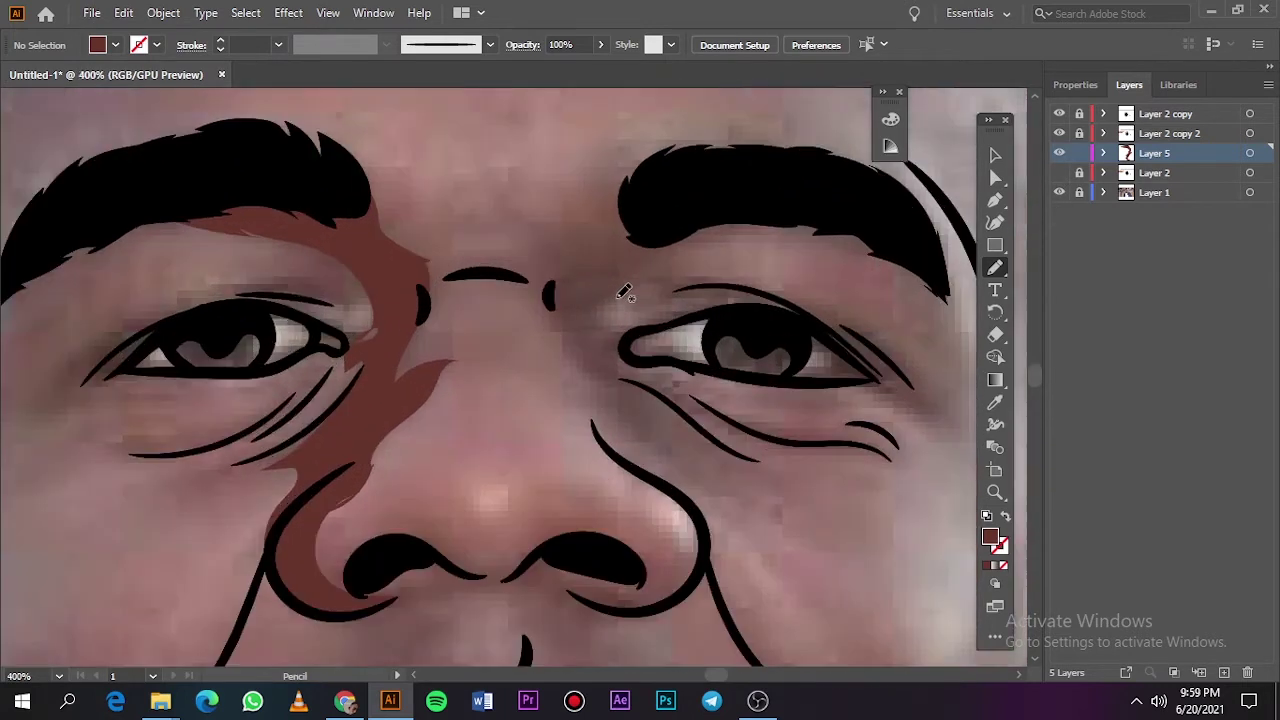
{"action": "left_click_drag", "start_coordinate": [371, 476], "coordinate": [371, 476]}
Draw shadow shapes around the nostrils and nose tip, and under the right eye.
{"action": "left_click_drag", "start_coordinate": [594, 424], "coordinate": [645, 610]}
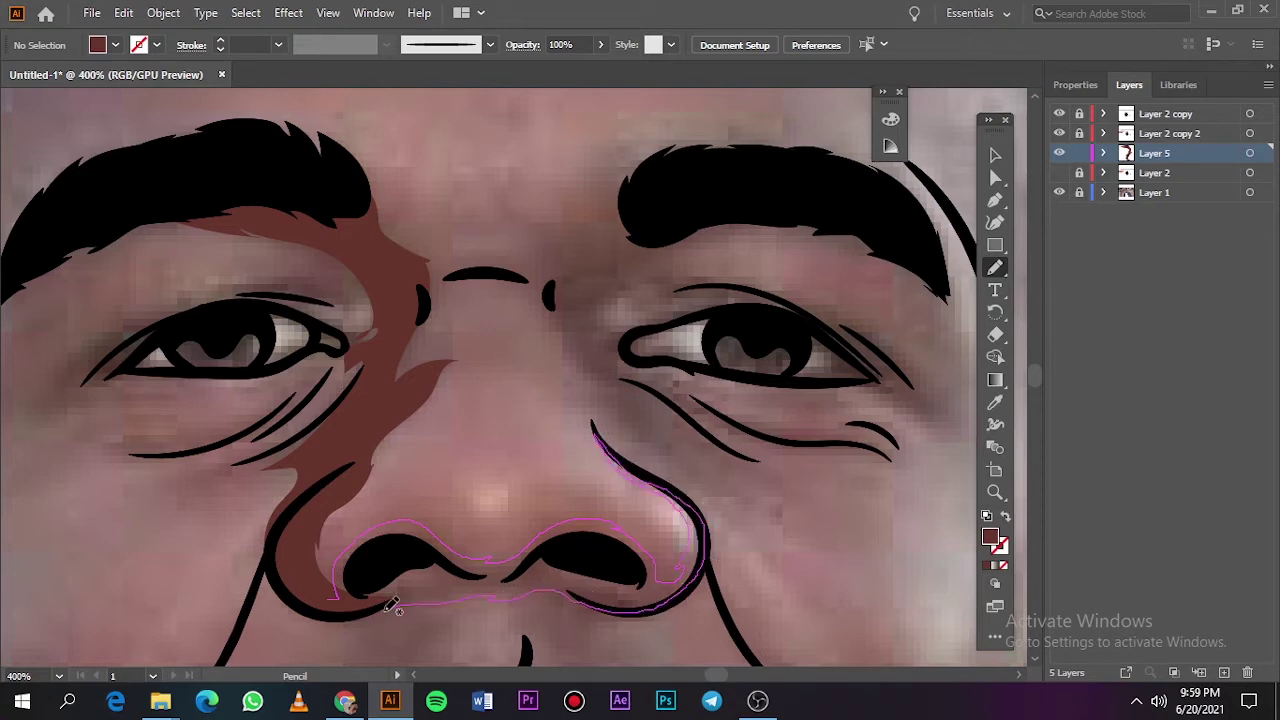
{"action": "left_click_drag", "start_coordinate": [390, 607], "coordinate": [334, 598]}
{"action": "key", "text": "ctrl+0"}
{"action": "left_click", "coordinate": [1059, 172]}
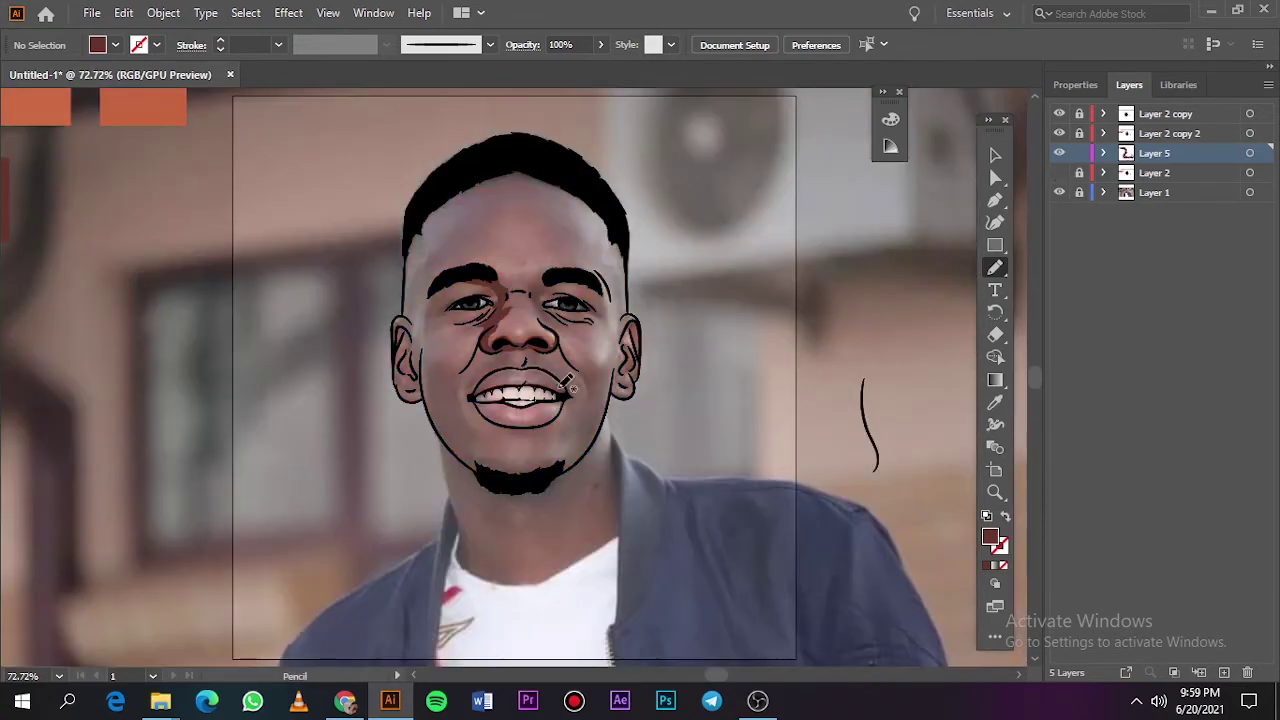
{"action": "scroll", "coordinate": [565, 381], "scroll_direction": "up", "scroll_amount": 5}
{"action": "scroll", "coordinate": [688, 371], "scroll_direction": "up", "scroll_amount": 3}
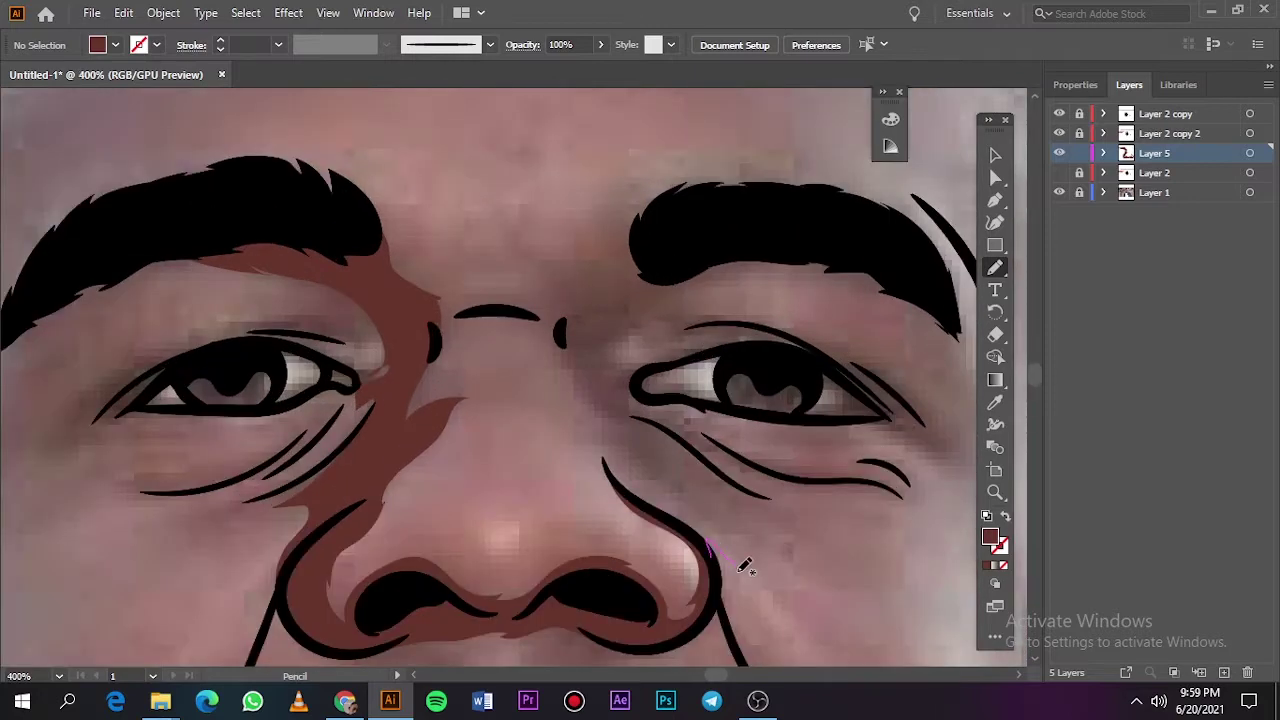
{"action": "left_click_drag", "start_coordinate": [778, 501], "coordinate": [830, 484]}
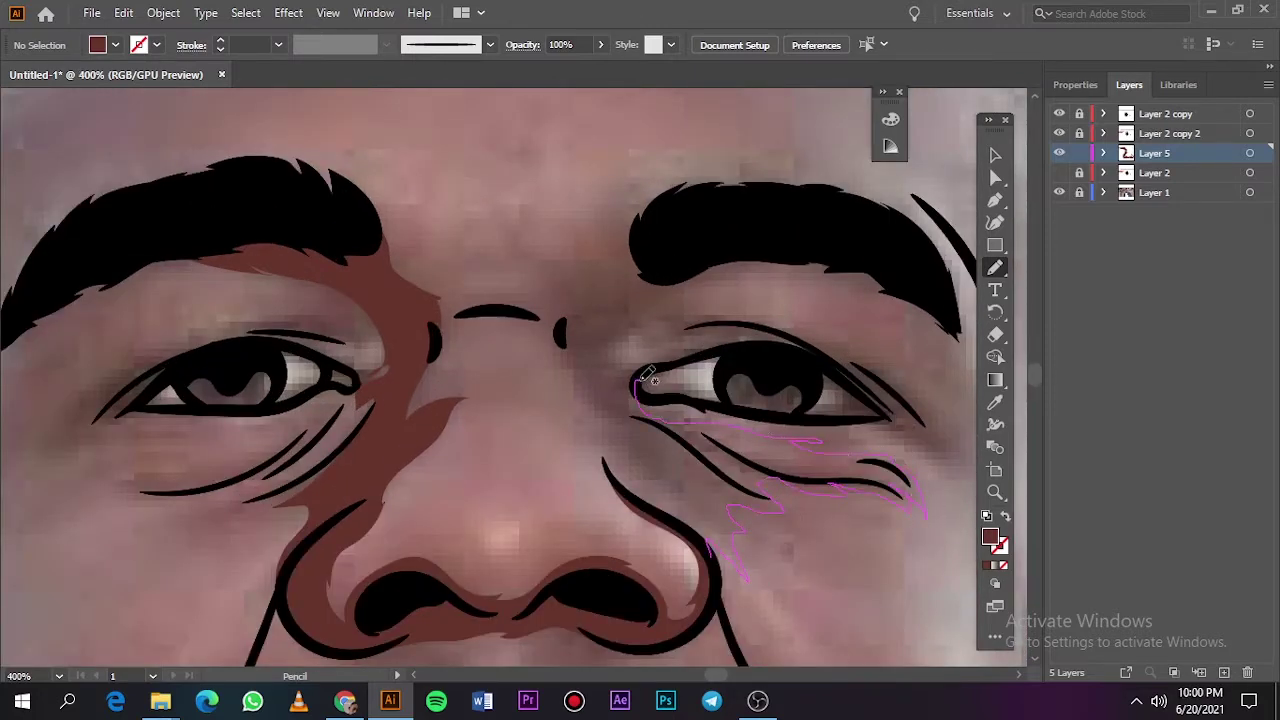
{"action": "left_click_drag", "start_coordinate": [694, 277], "coordinate": [609, 204]}
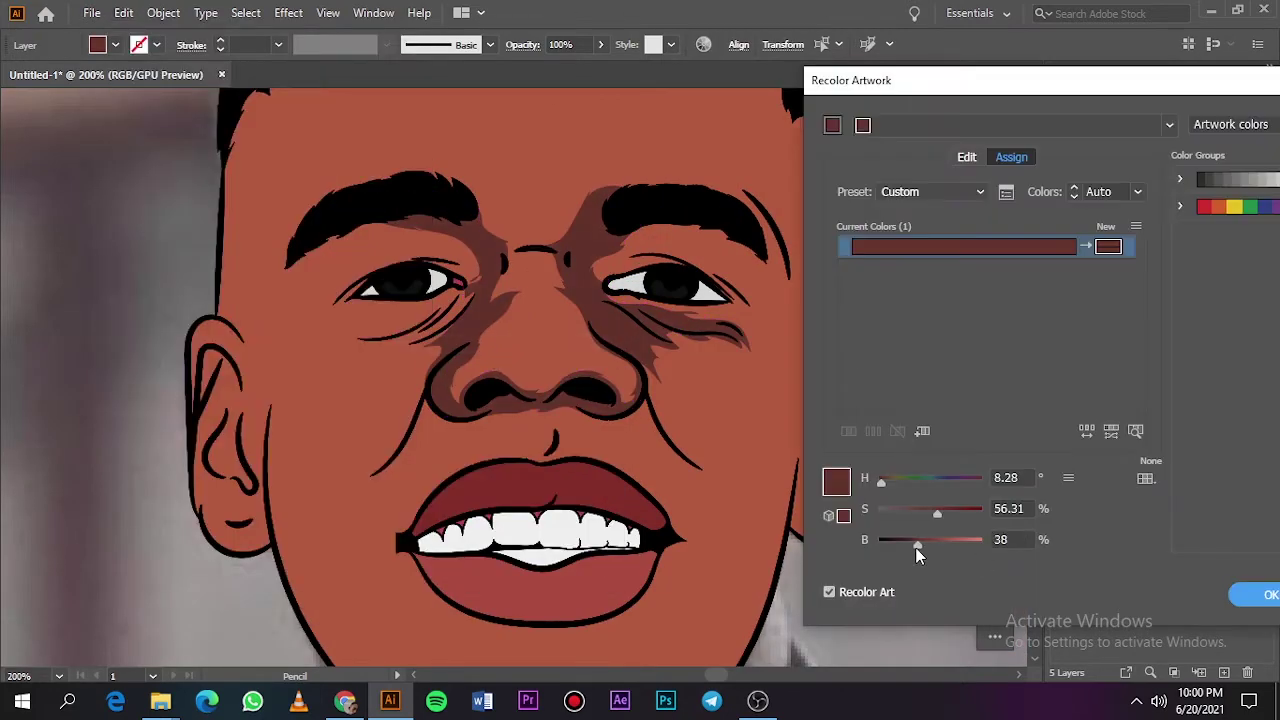
Lower brightness and raise saturation in Recolor Artwork to deepen the shadows' brown.
{"action": "left_click_drag", "start_coordinate": [918, 548], "coordinate": [944, 513]}
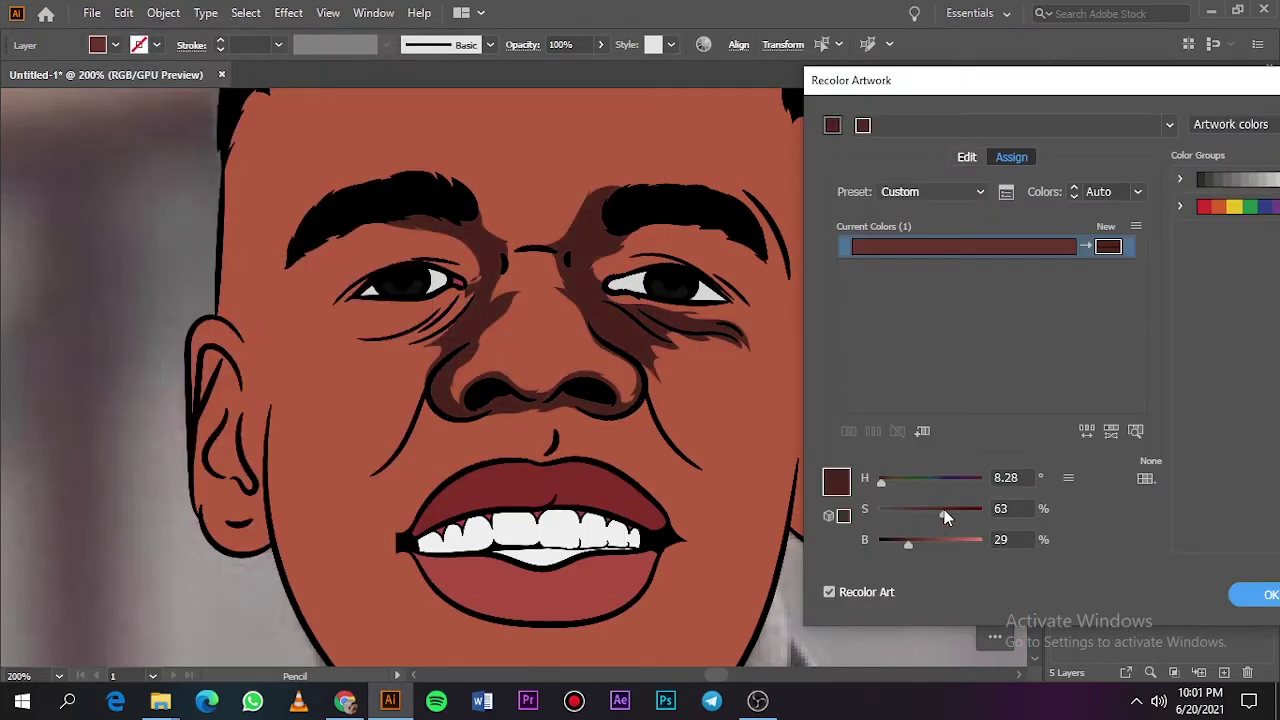
{"action": "left_click", "coordinate": [1265, 594]}
{"action": "left_click", "coordinate": [924, 535]}
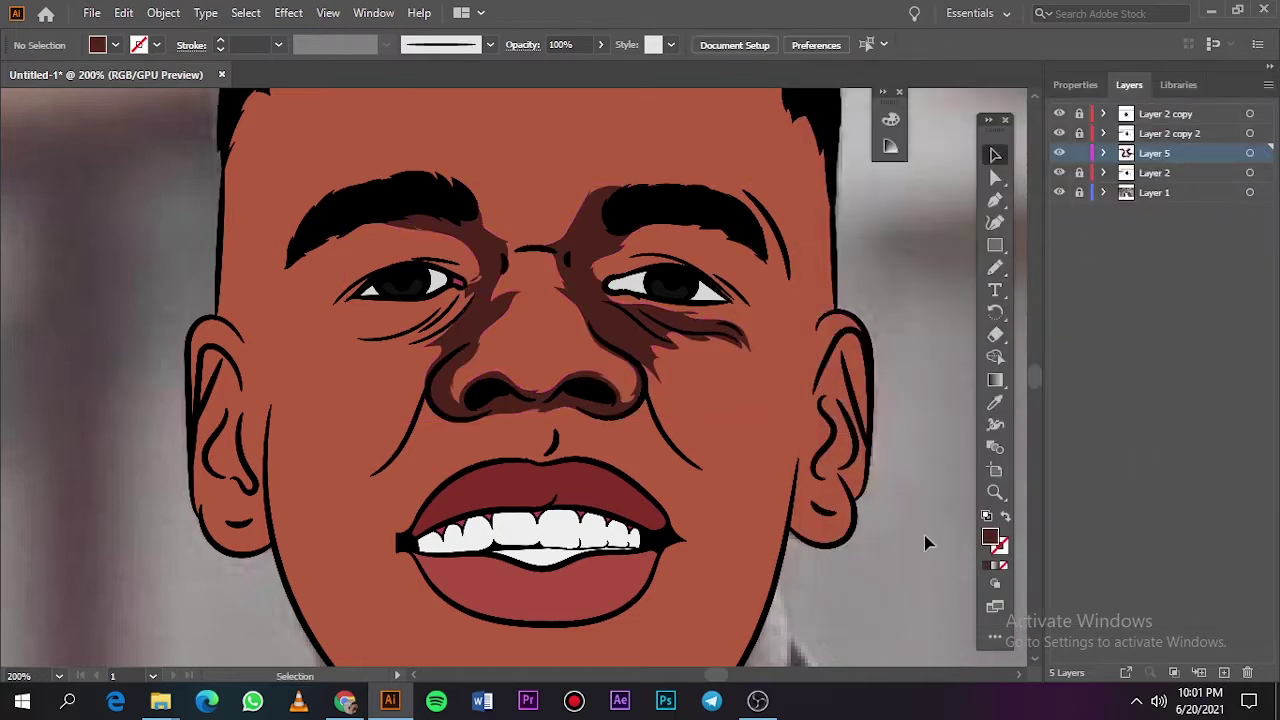
{"action": "key", "text": "ctrl+0"}
Draw a dark brown shadow shape under the left eye with the Pencil tool.
{"action": "left_click", "coordinate": [1059, 192]}
{"action": "left_click", "coordinate": [1059, 192]}
{"action": "left_click", "coordinate": [1059, 172]}
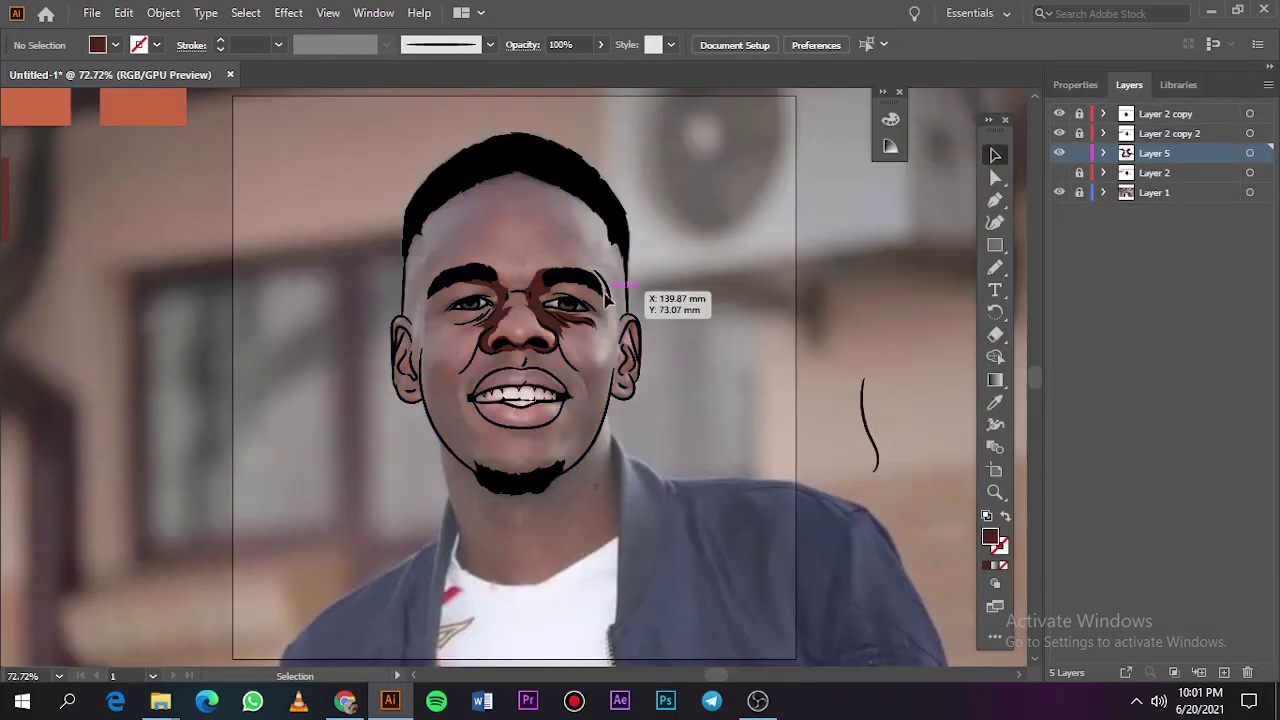
{"action": "scroll", "coordinate": [517, 313], "scroll_direction": "up", "scroll_amount": 3}
{"action": "scroll", "coordinate": [517, 313], "scroll_direction": "up", "scroll_amount": 3}
{"action": "scroll", "coordinate": [450, 295], "scroll_direction": "down", "scroll_amount": 2}
{"action": "scroll", "coordinate": [450, 295], "scroll_direction": "up", "scroll_amount": 2}
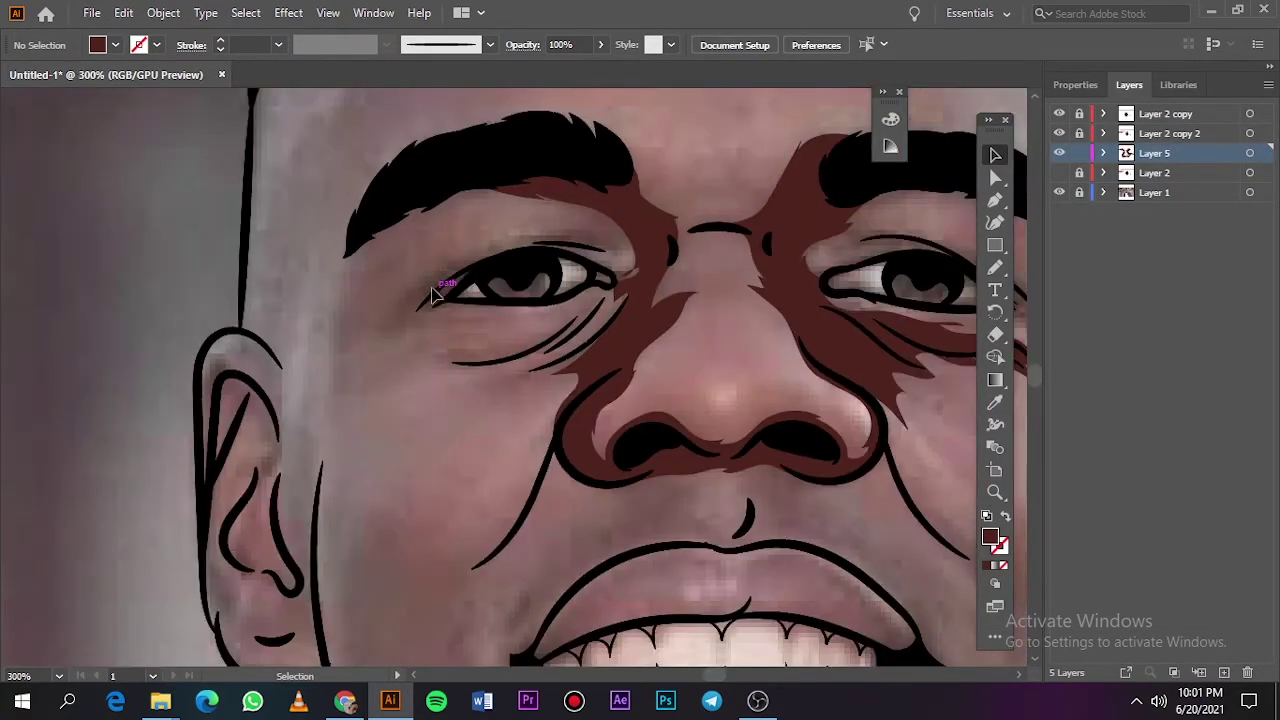
{"action": "key", "text": "n"}
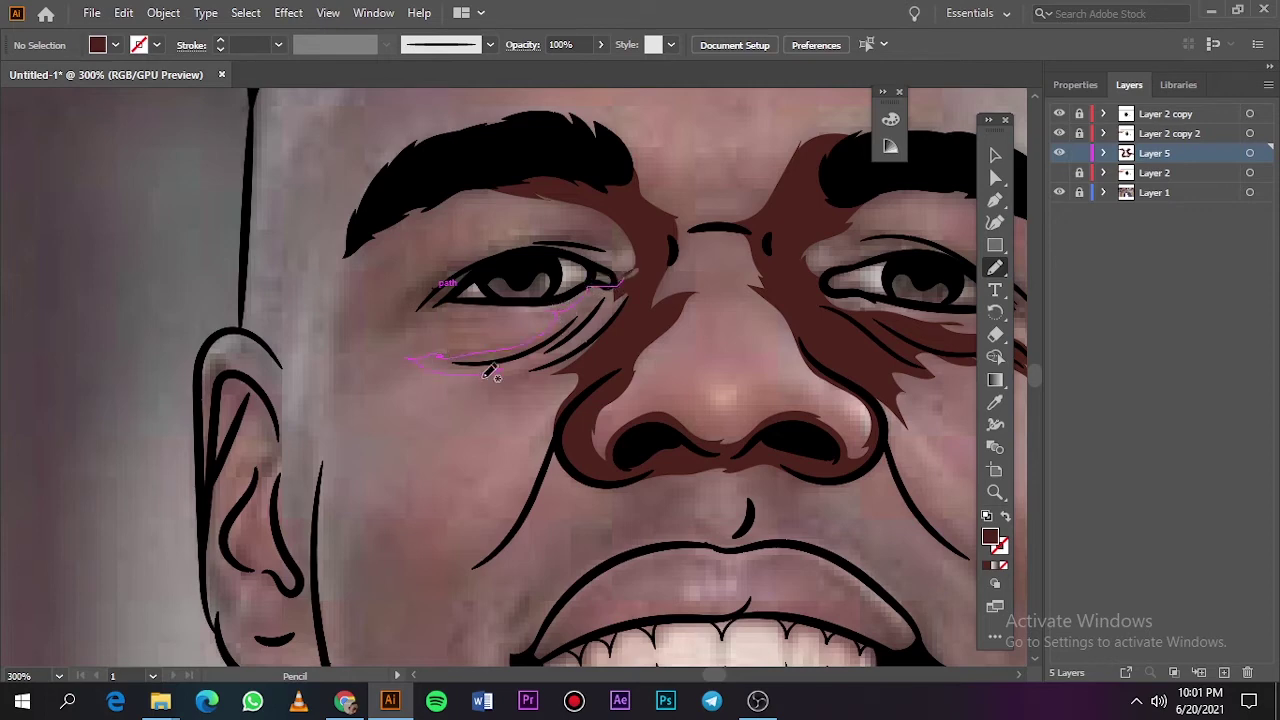
{"action": "left_click_drag", "start_coordinate": [527, 392], "coordinate": [619, 280]}
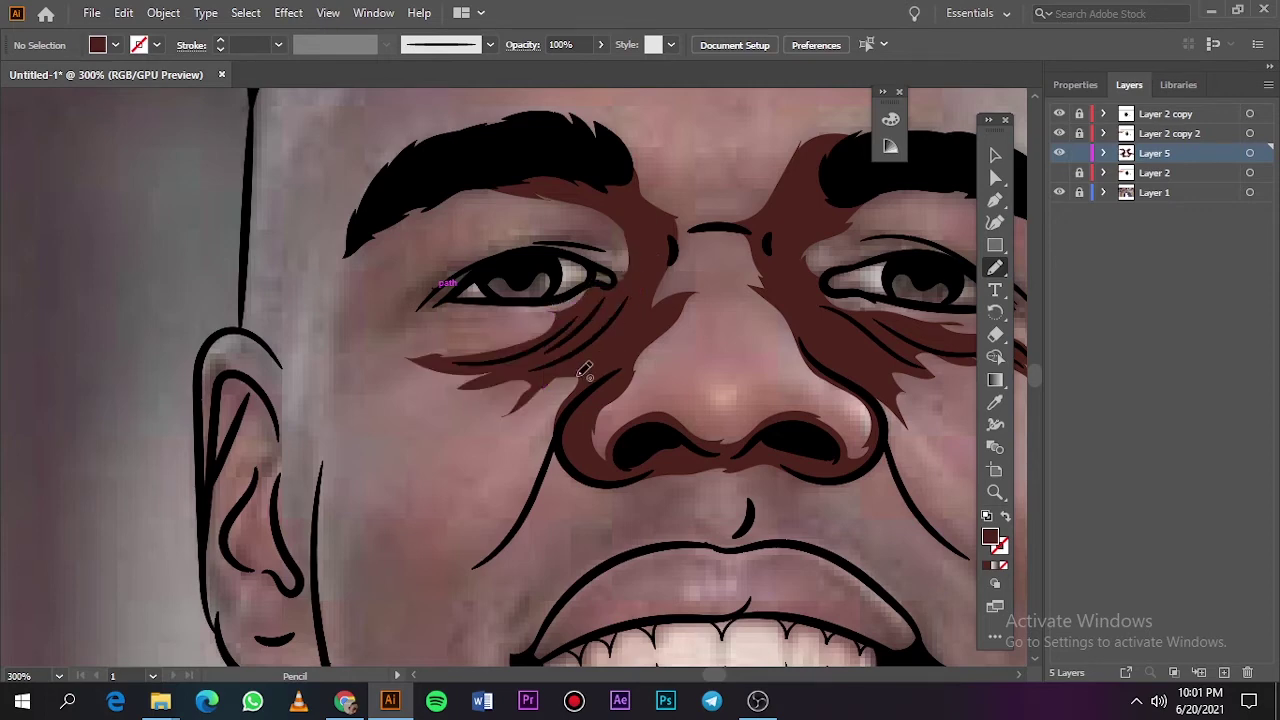
Add a closed dark brown shadow shape below the right eyebrow.
{"action": "key", "text": "ctrl+0"}
{"action": "left_click", "coordinate": [1059, 192]}
{"action": "scroll", "coordinate": [612, 288], "scroll_direction": "up", "scroll_amount": 5}
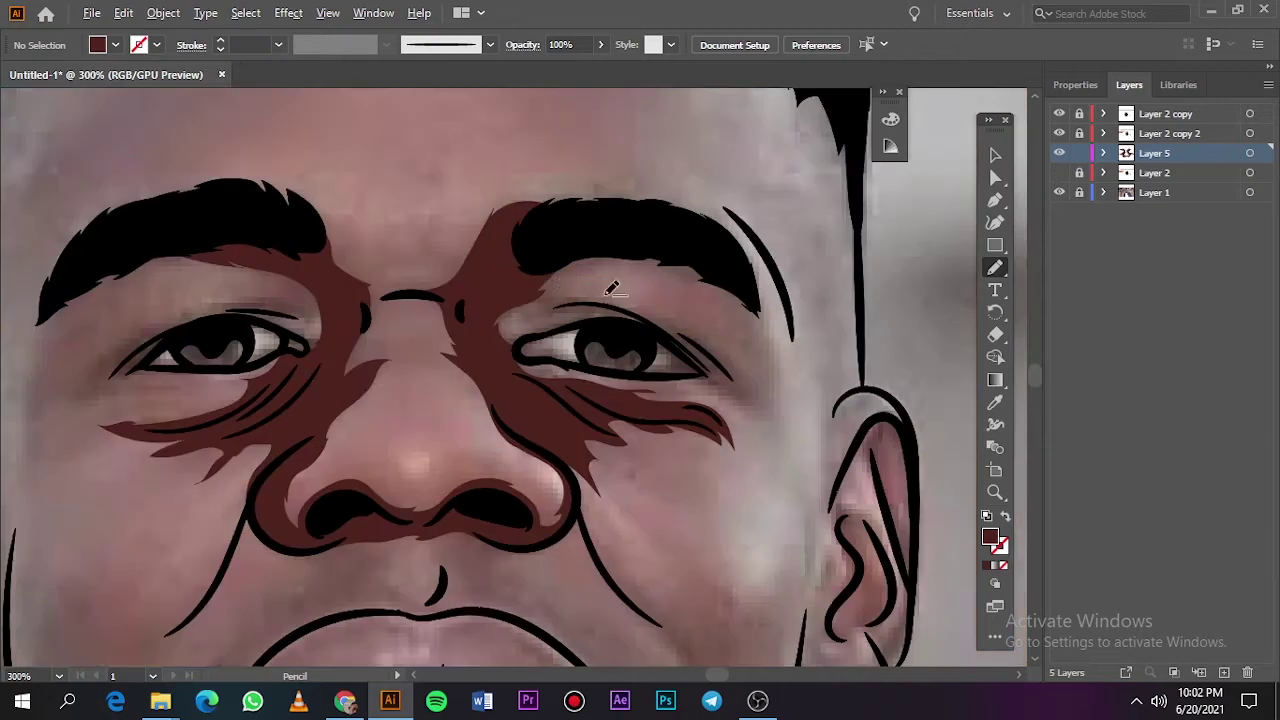
{"action": "scroll", "coordinate": [612, 288], "scroll_direction": "up", "scroll_amount": 1}
{"action": "left_click_drag", "start_coordinate": [665, 340], "coordinate": [487, 330]}
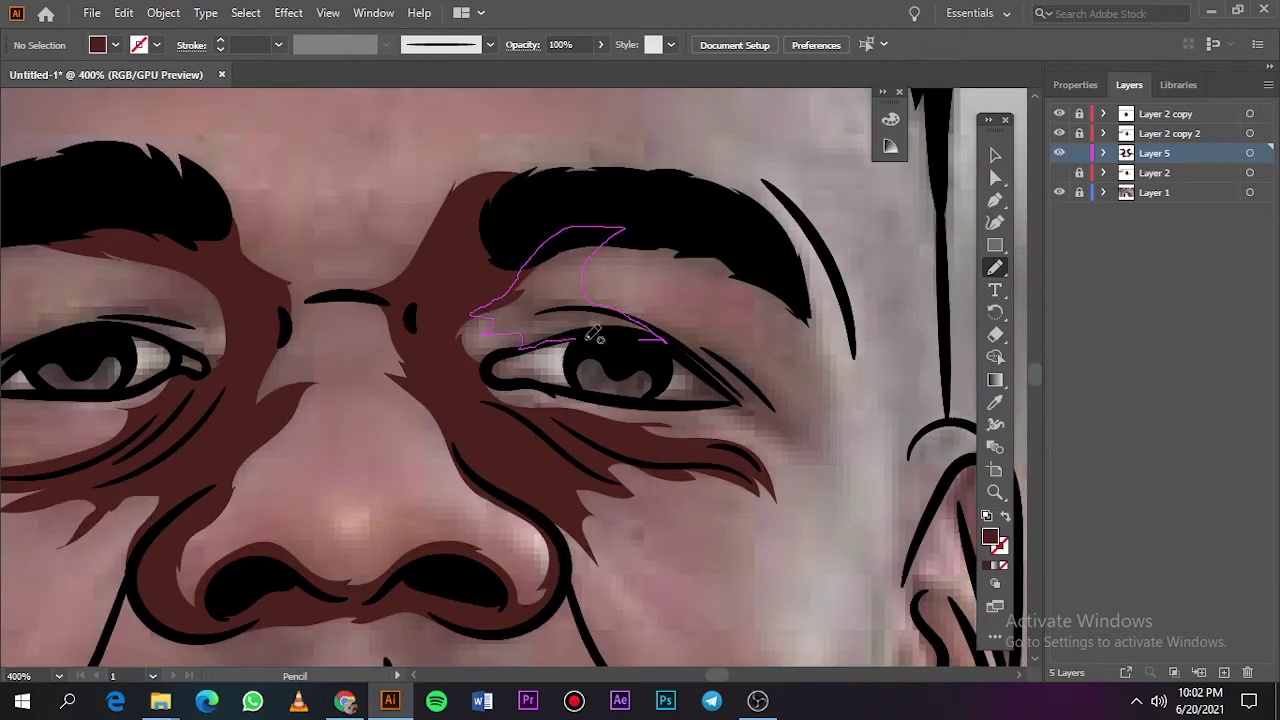
{"action": "left_click_drag", "start_coordinate": [592, 333], "coordinate": [660, 340]}
Shade the left side of the head along the hairline and temple.
{"action": "scroll", "coordinate": [600, 350], "scroll_direction": "down", "scroll_amount": 3}
{"action": "scroll", "coordinate": [500, 350], "scroll_direction": "down", "scroll_amount": 2}
{"action": "scroll", "coordinate": [441, 340], "scroll_direction": "up", "scroll_amount": 3}
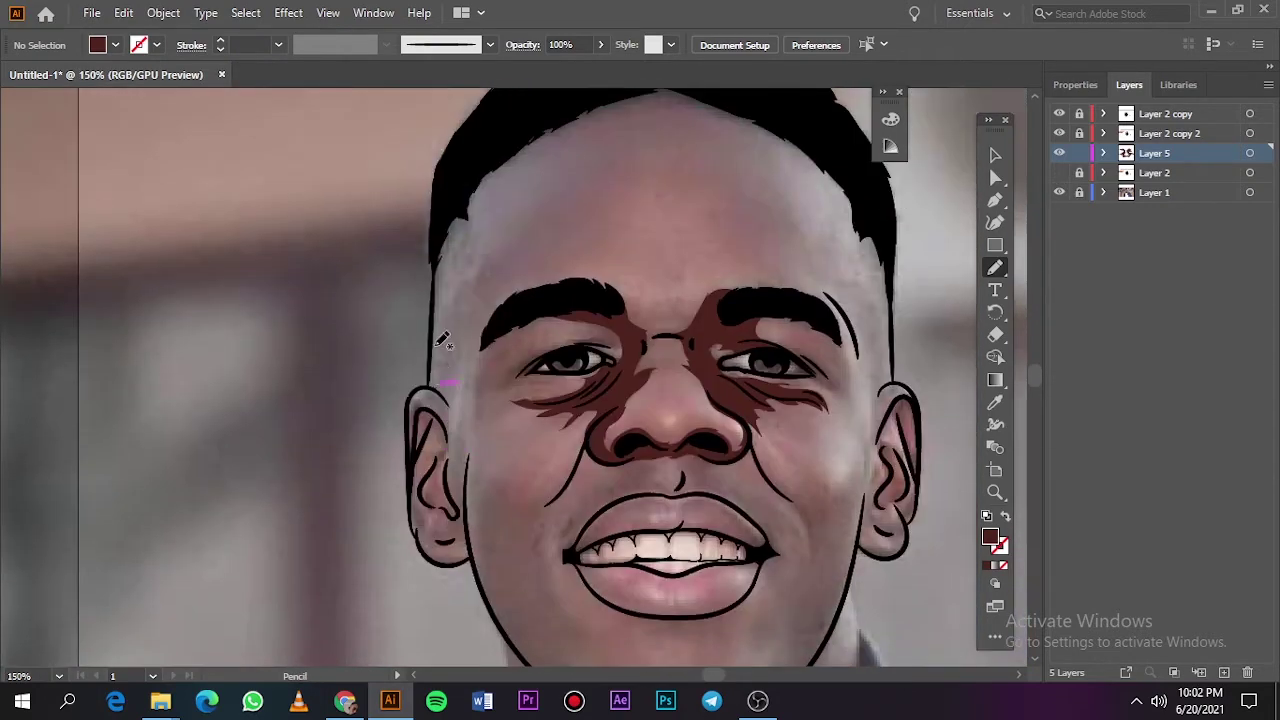
{"action": "scroll", "coordinate": [441, 340], "scroll_direction": "up", "scroll_amount": 1}
{"action": "left_click_drag", "start_coordinate": [608, 150], "coordinate": [440, 316]}
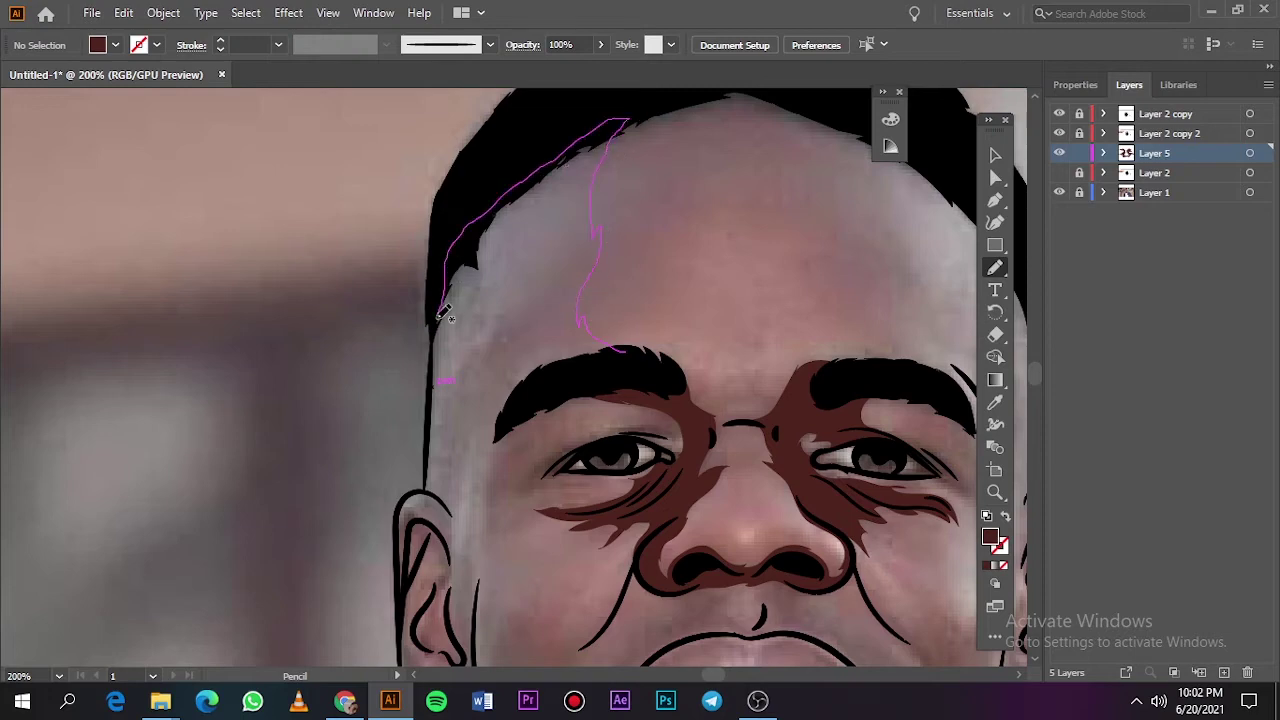
{"action": "left_click_drag", "start_coordinate": [466, 477], "coordinate": [452, 505]}
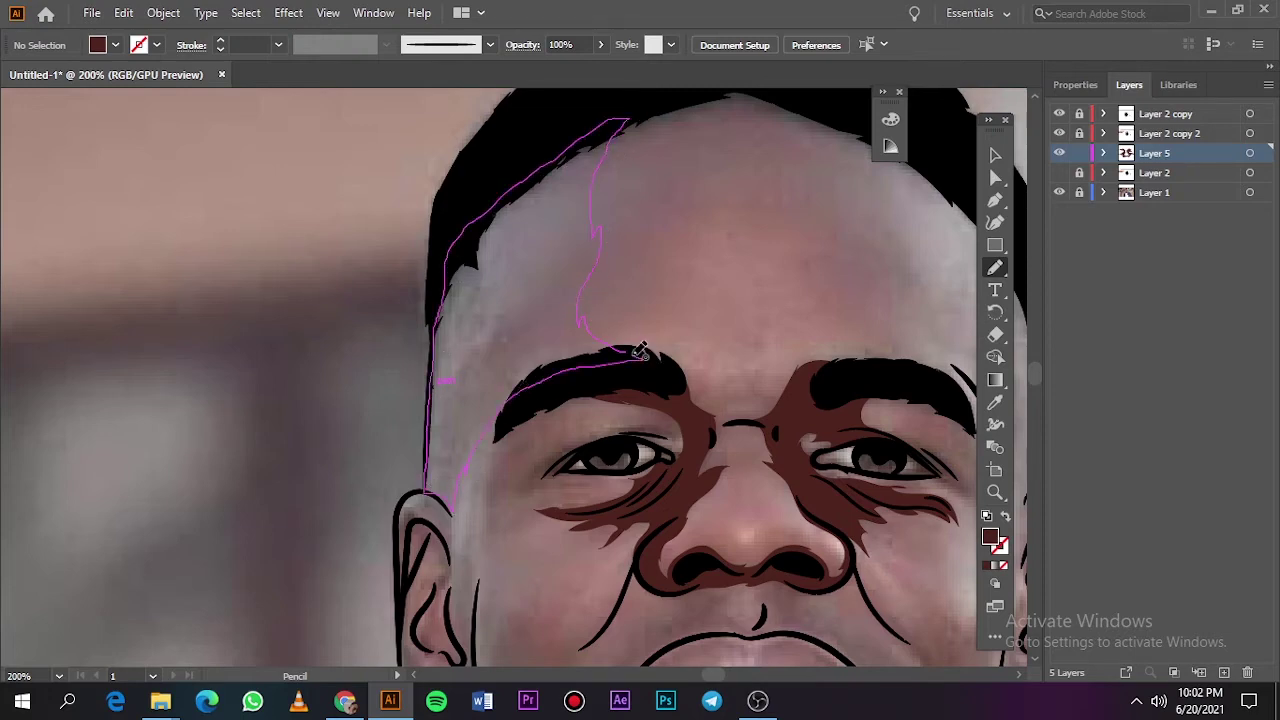
Draw a dark brown shadow down along the ear and beside it.
{"action": "key", "text": "ctrl+0"}
{"action": "left_click", "coordinate": [1059, 172]}
{"action": "left_click", "coordinate": [1059, 192]}
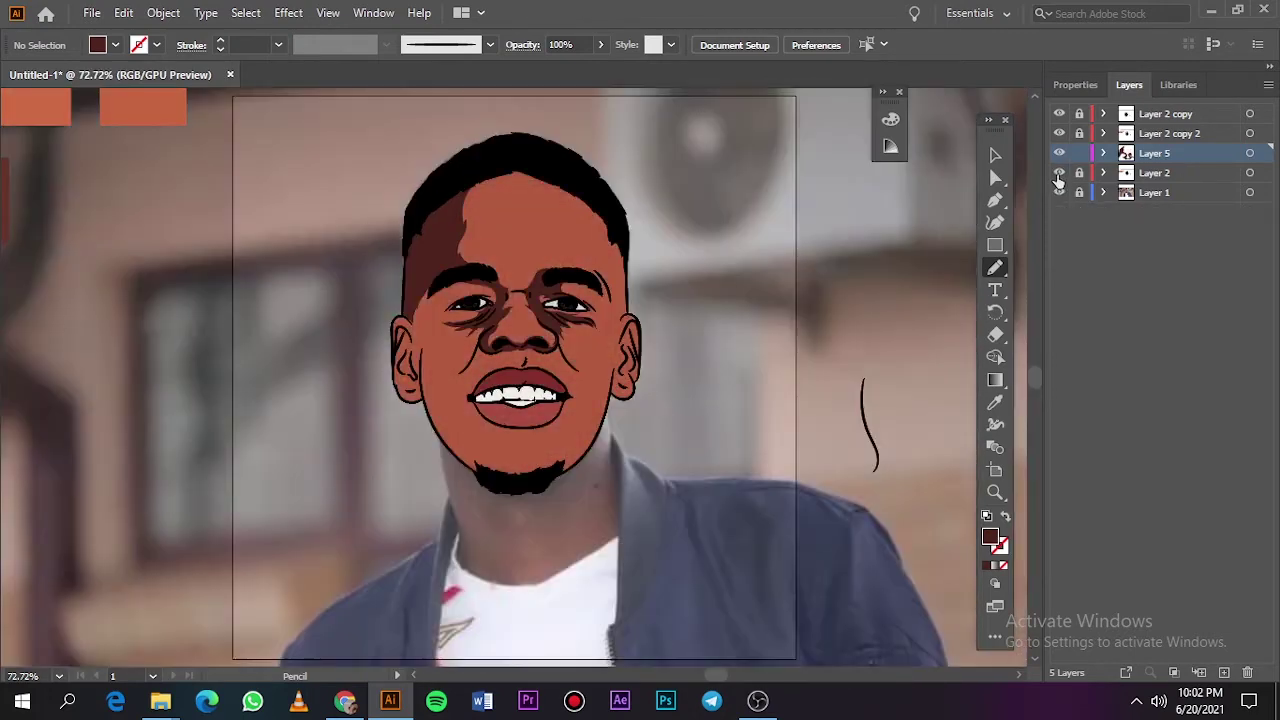
{"action": "scroll", "coordinate": [415, 350], "scroll_direction": "up", "scroll_amount": 5}
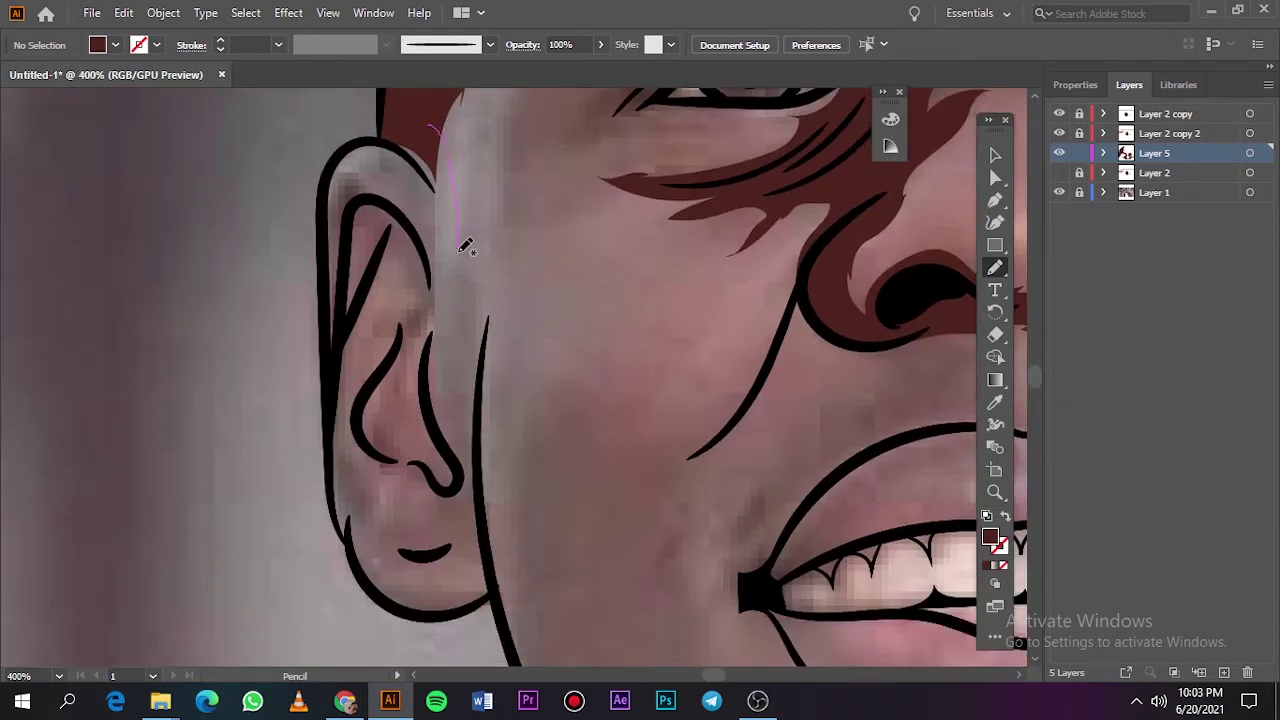
{"action": "left_click_drag", "start_coordinate": [430, 352], "coordinate": [516, 254]}
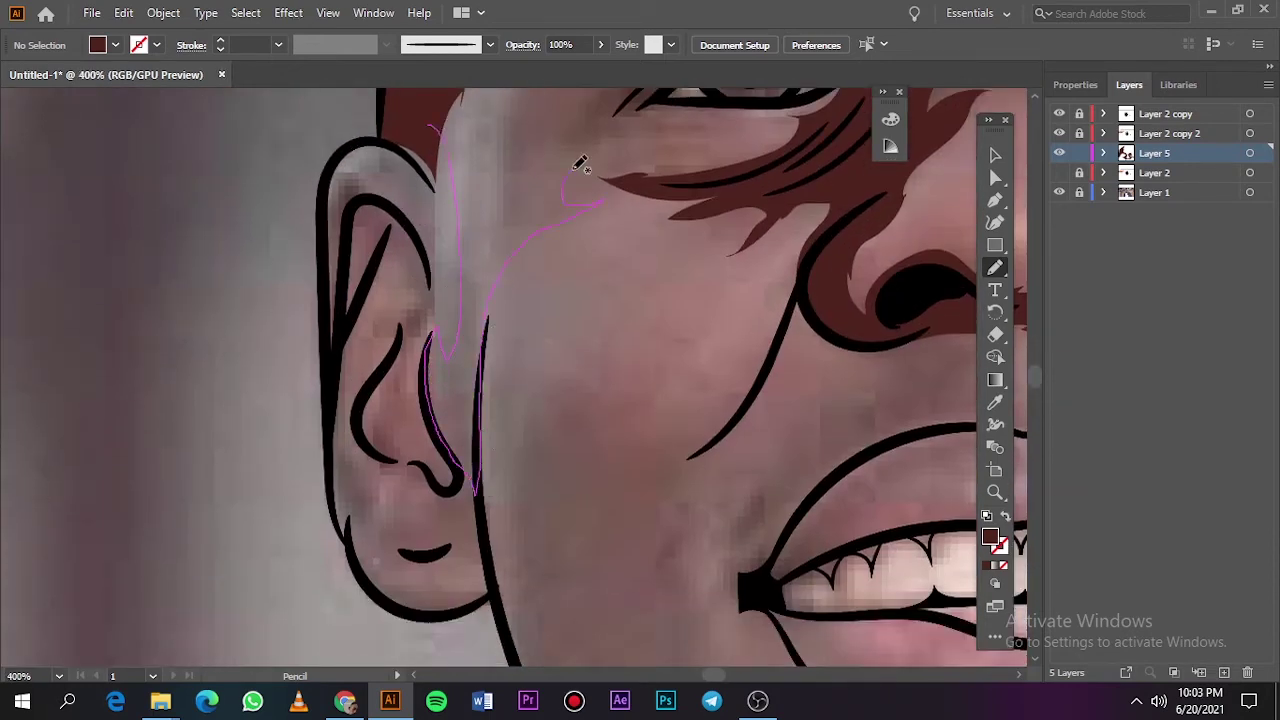
{"action": "left_click_drag", "start_coordinate": [578, 163], "coordinate": [445, 172]}
Shade the ear's upper rim, inner ear and earlobe with dark brown shapes.
{"action": "left_click_drag", "start_coordinate": [362, 195], "coordinate": [340, 225]}
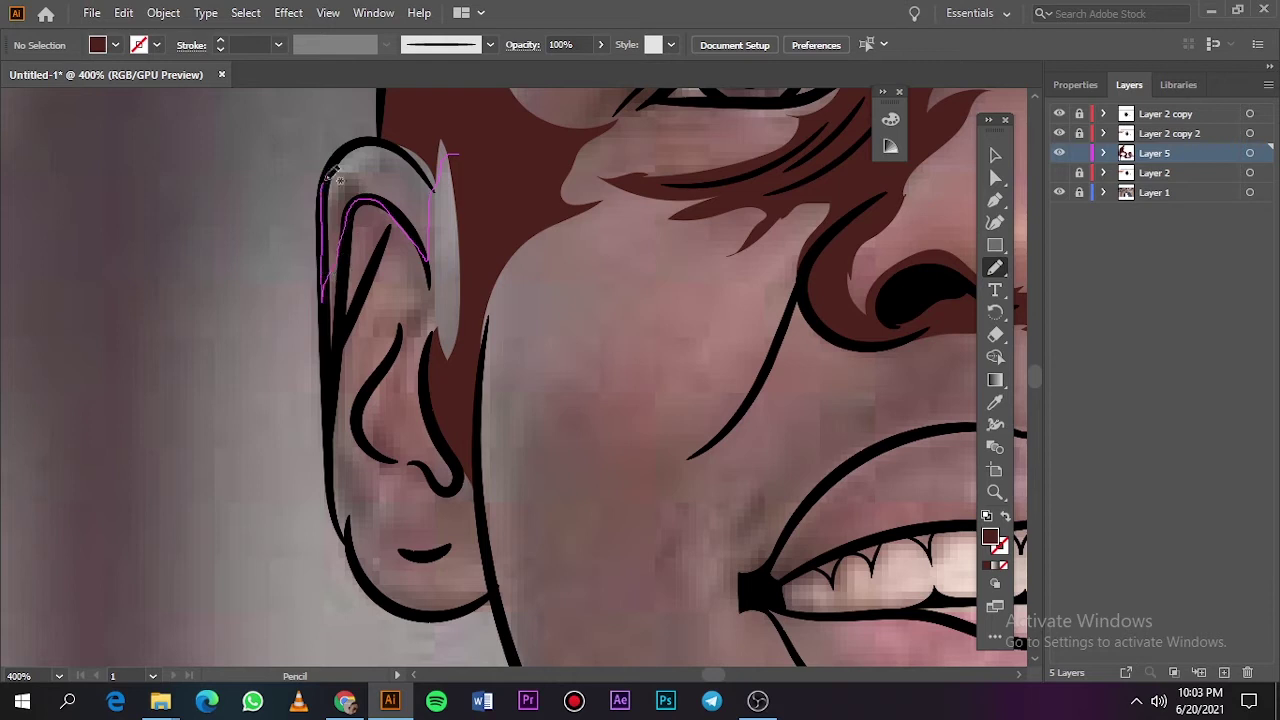
{"action": "mouse_move", "coordinate": [380, 383]}
{"action": "left_mouse_down"}
{"action": "mouse_move", "coordinate": [425, 233]}
{"action": "mouse_move", "coordinate": [428, 286]}
{"action": "mouse_move", "coordinate": [374, 256]}
{"action": "left_mouse_up"}
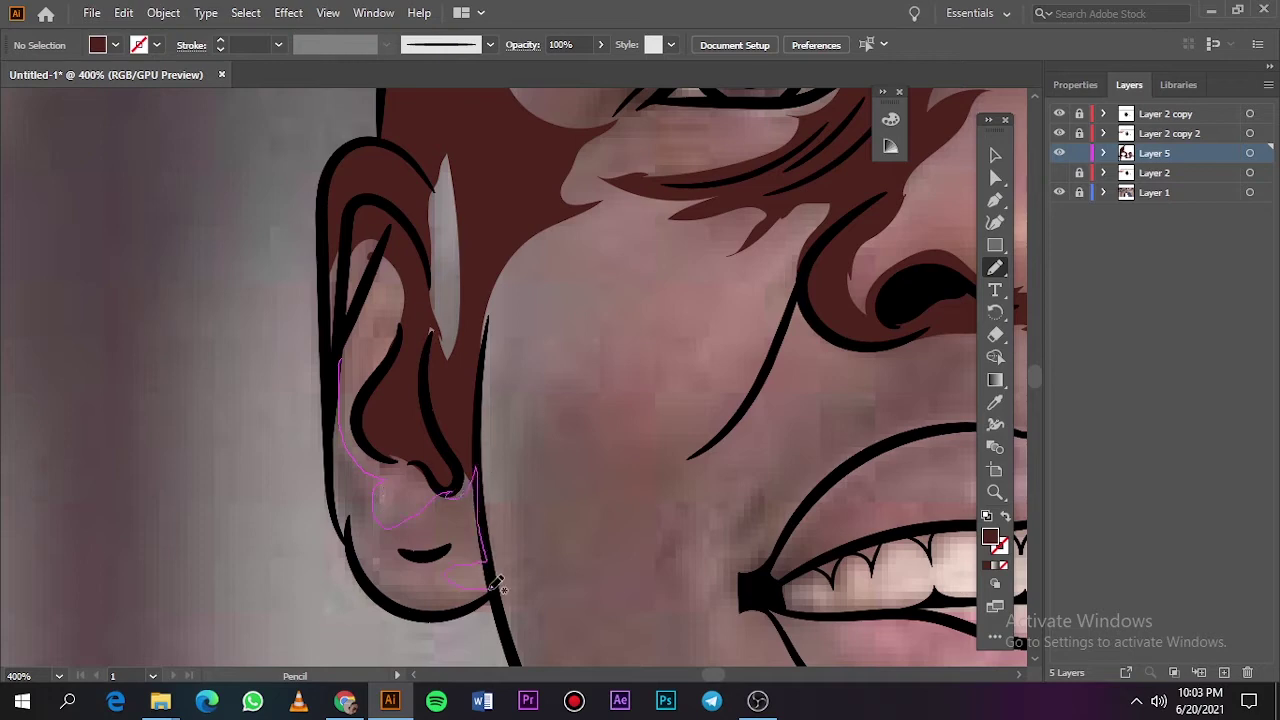
{"action": "left_click_drag", "start_coordinate": [362, 540], "coordinate": [340, 360]}
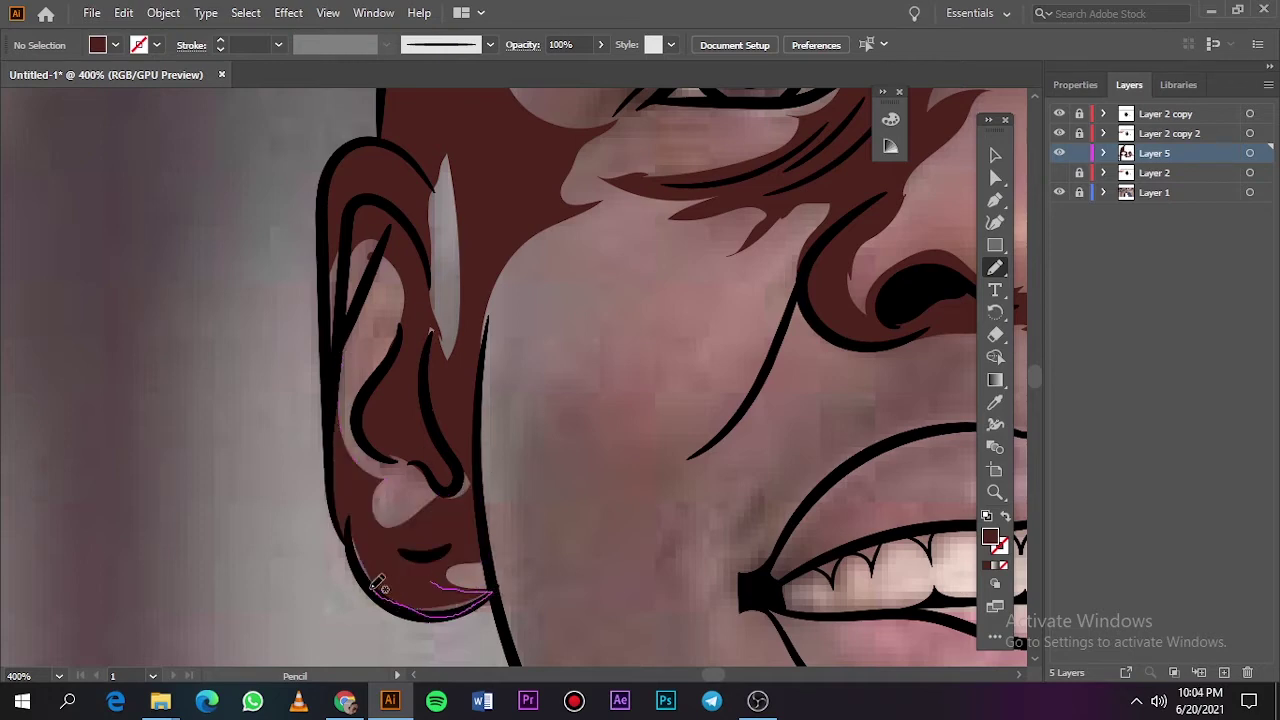
{"action": "left_click_drag", "start_coordinate": [437, 578], "coordinate": [440, 600]}
{"action": "key", "text": "ctrl+0"}
{"action": "left_click", "coordinate": [1059, 172]}
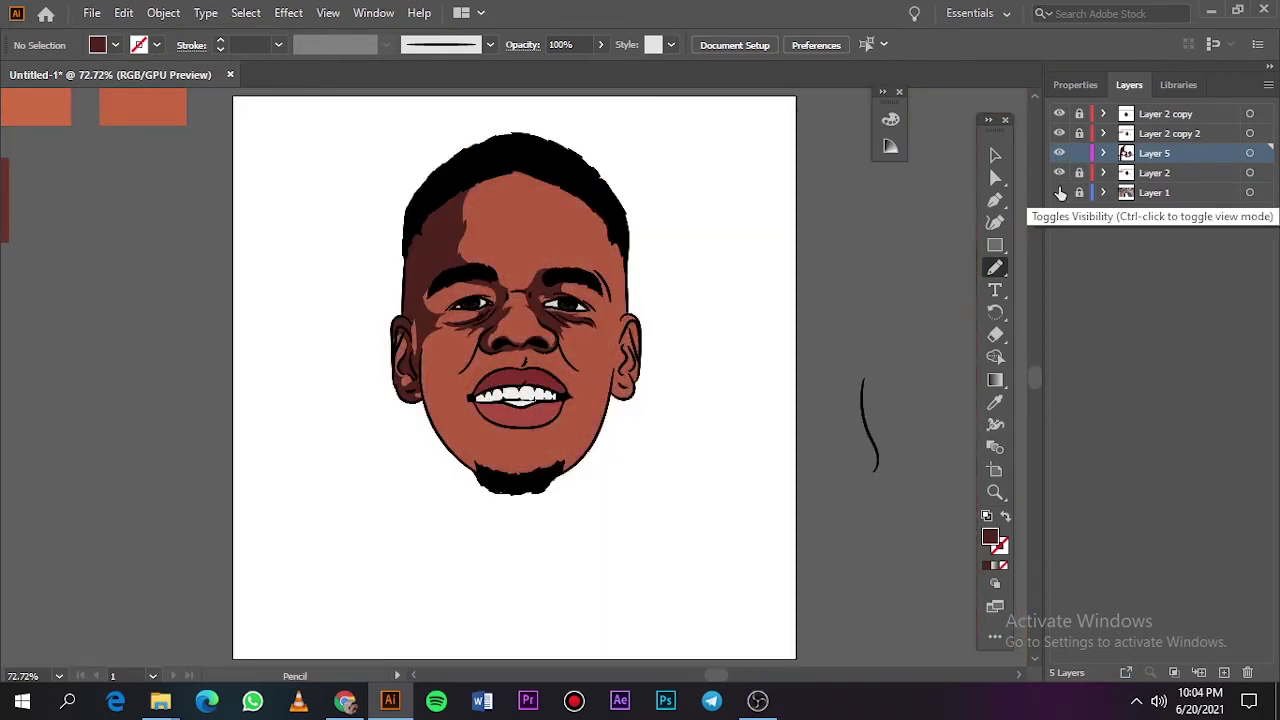
Trace a dark brown cheek shadow from beside the nose down to the jaw.
{"action": "left_click", "coordinate": [1059, 192]}
{"action": "scroll", "coordinate": [403, 381], "scroll_direction": "up", "scroll_amount": 4, "text": "alt"}
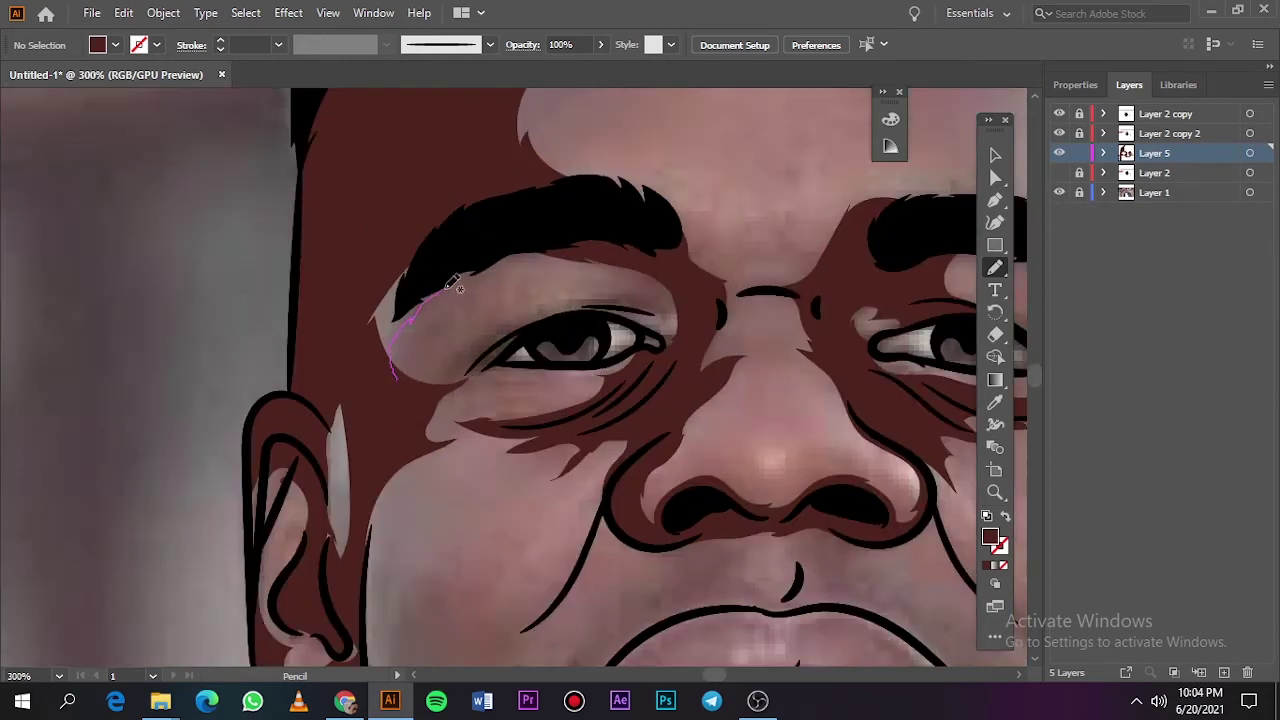
{"action": "left_click_drag", "start_coordinate": [553, 256], "coordinate": [590, 258]}
{"action": "scroll", "coordinate": [500, 340], "scroll_direction": "down", "scroll_amount": 5}
{"action": "scroll", "coordinate": [497, 340], "scroll_direction": "down", "scroll_amount": 2, "text": "alt"}
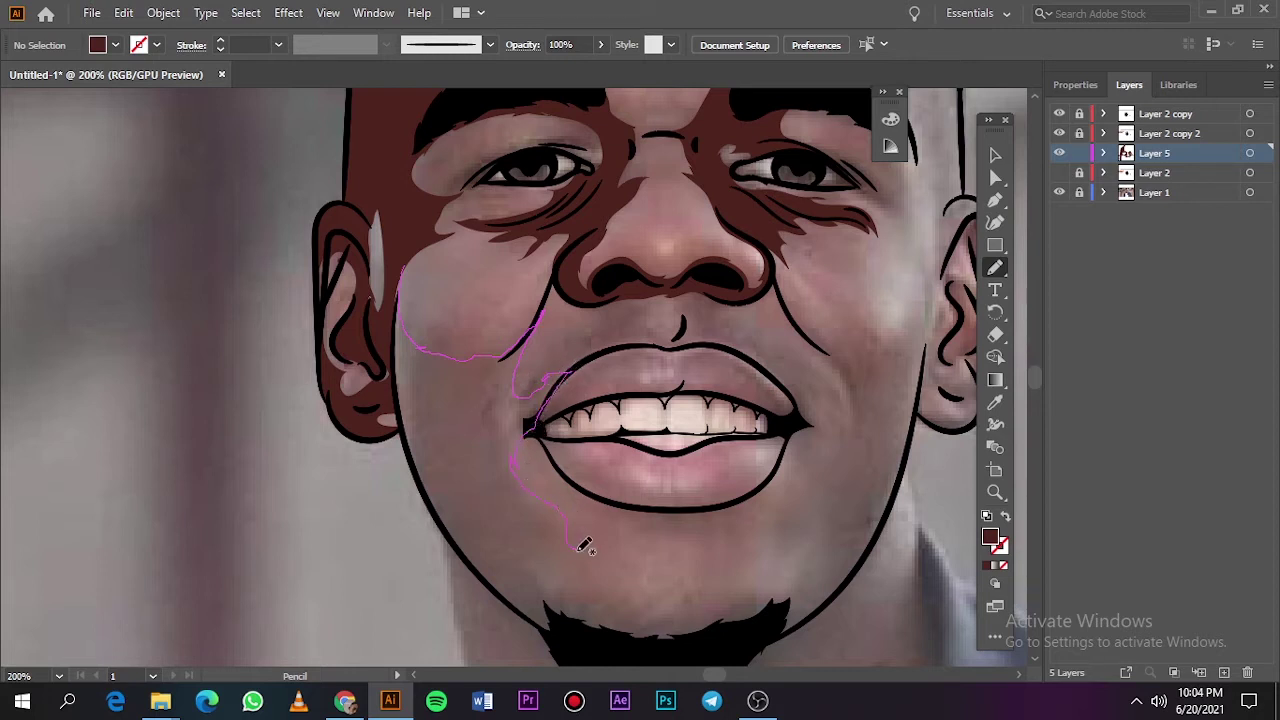
{"action": "left_click_drag", "start_coordinate": [733, 628], "coordinate": [533, 618]}
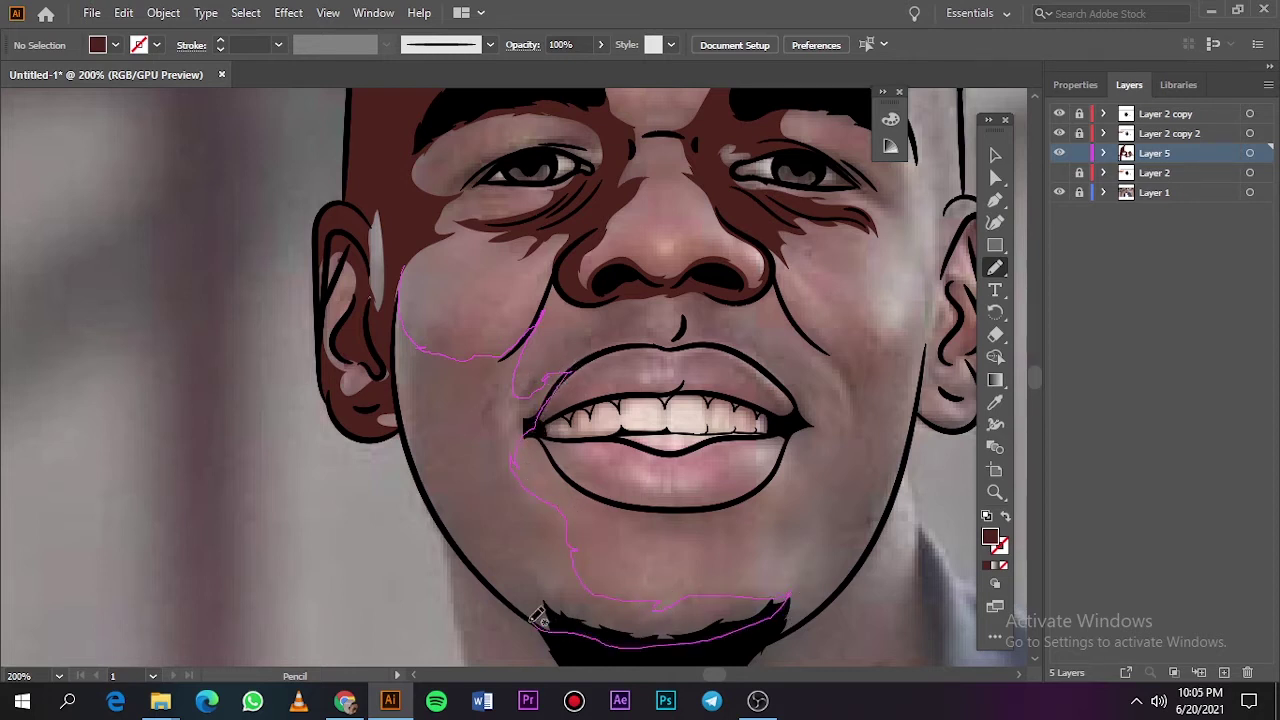
{"action": "left_click_drag", "start_coordinate": [403, 402], "coordinate": [410, 250]}
{"action": "key", "text": "ctrl+0"}
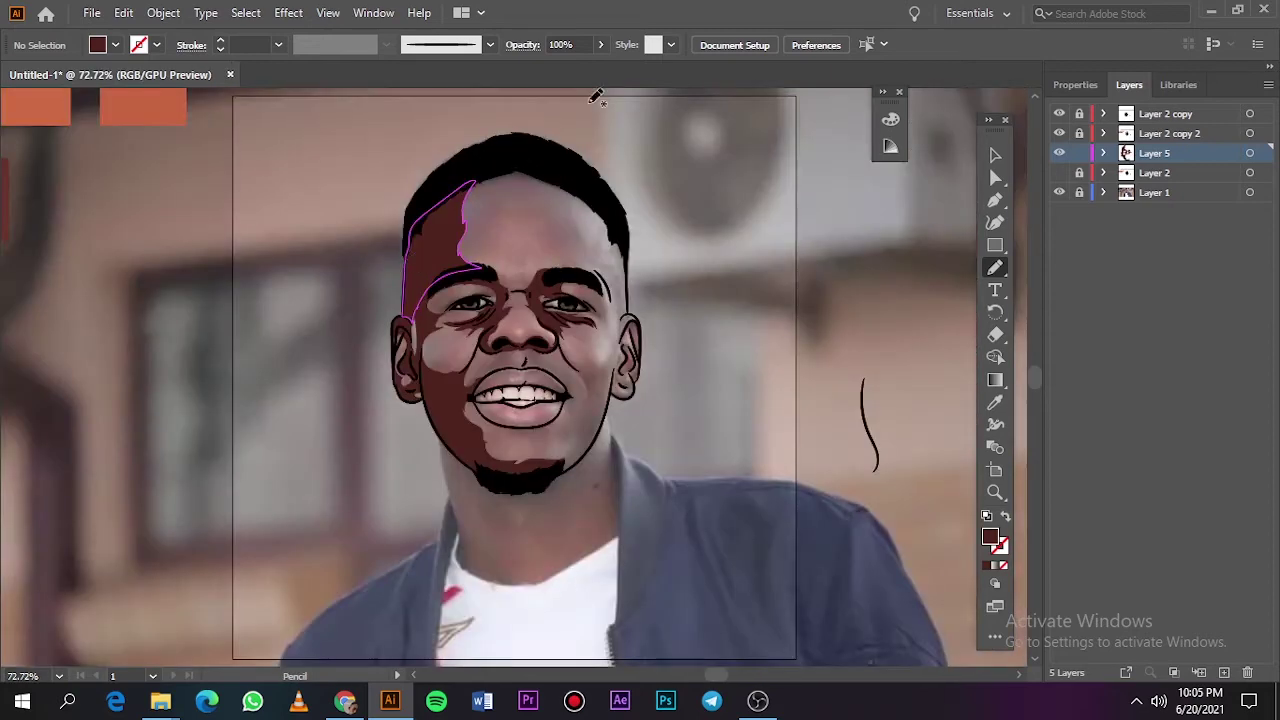
{"action": "left_click", "coordinate": [1059, 172]}
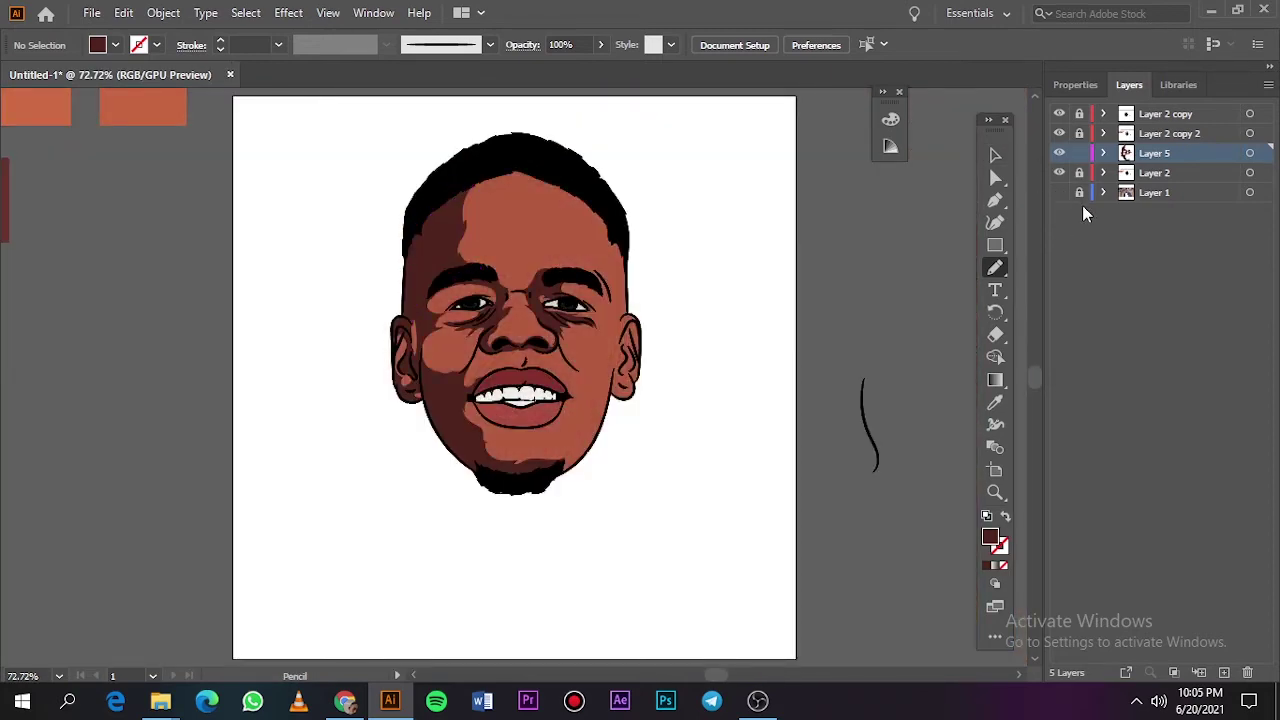
Add a dark brown shadow shape below the lower lip.
{"action": "left_click", "coordinate": [1059, 192]}
{"action": "scroll", "coordinate": [567, 362], "scroll_direction": "down", "scroll_amount": 1}
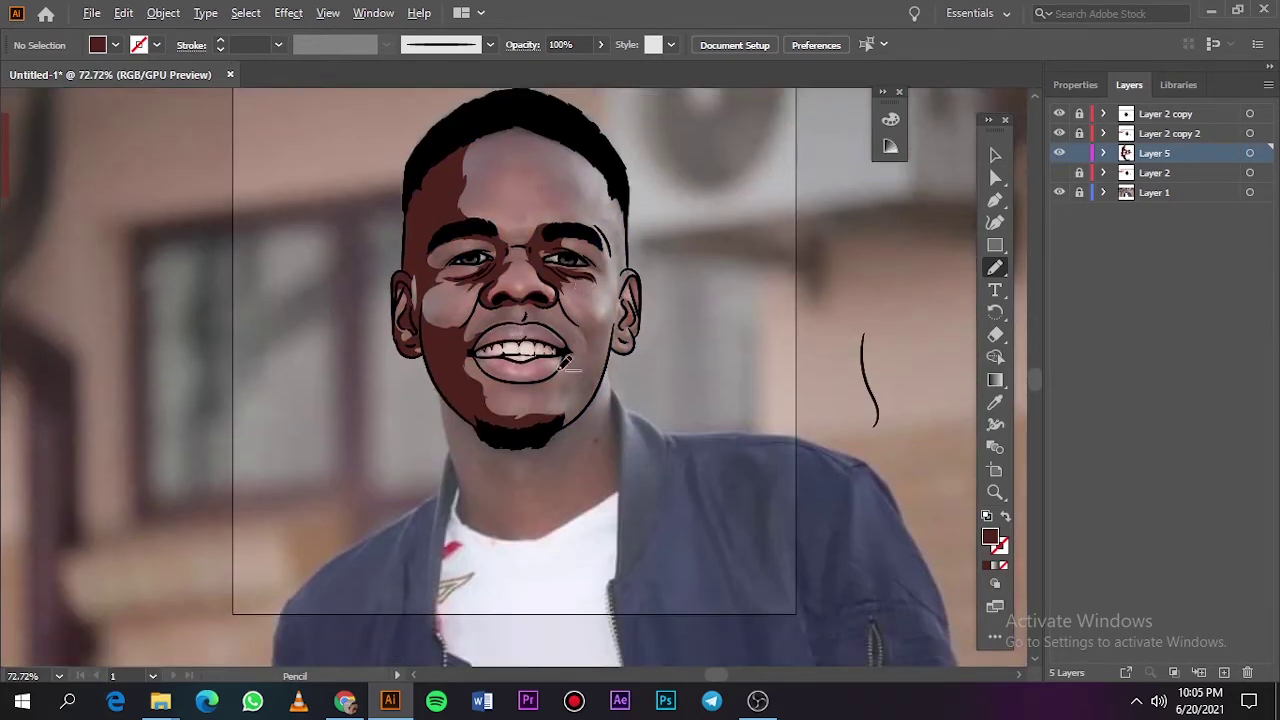
{"action": "scroll", "coordinate": [545, 375], "scroll_direction": "up", "scroll_amount": 4}
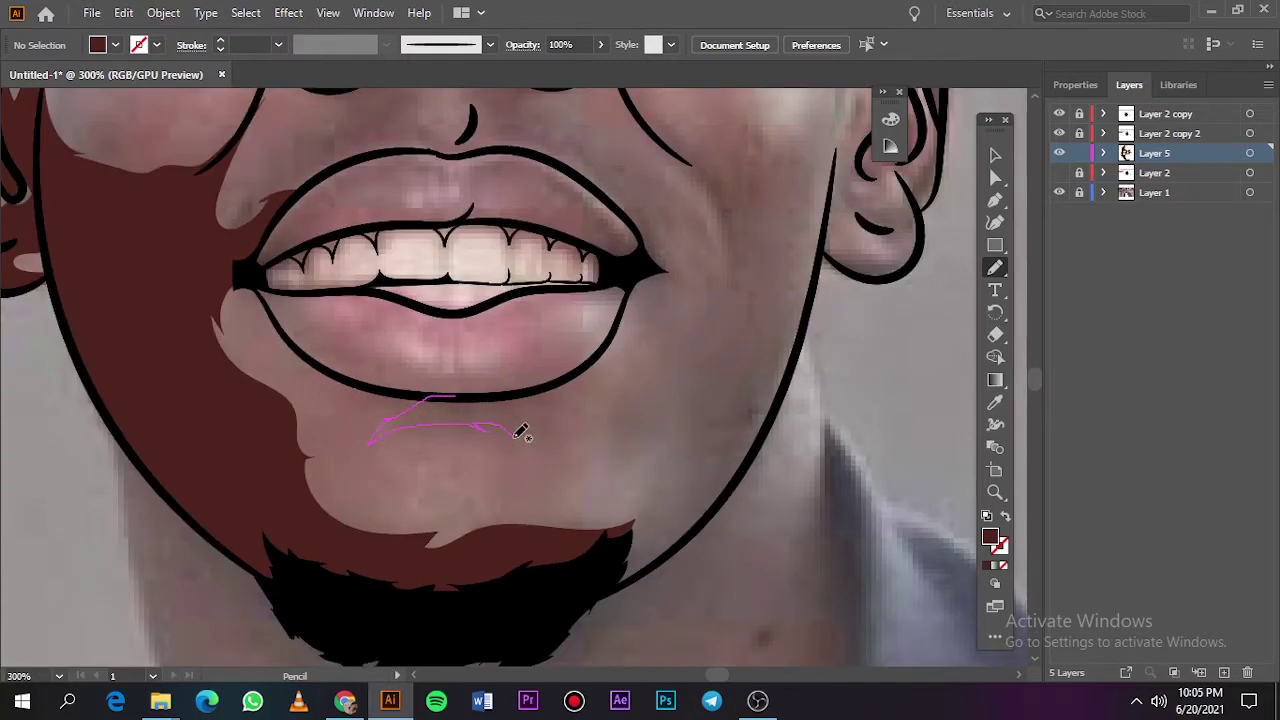
{"action": "left_click_drag", "start_coordinate": [578, 372], "coordinate": [450, 398]}
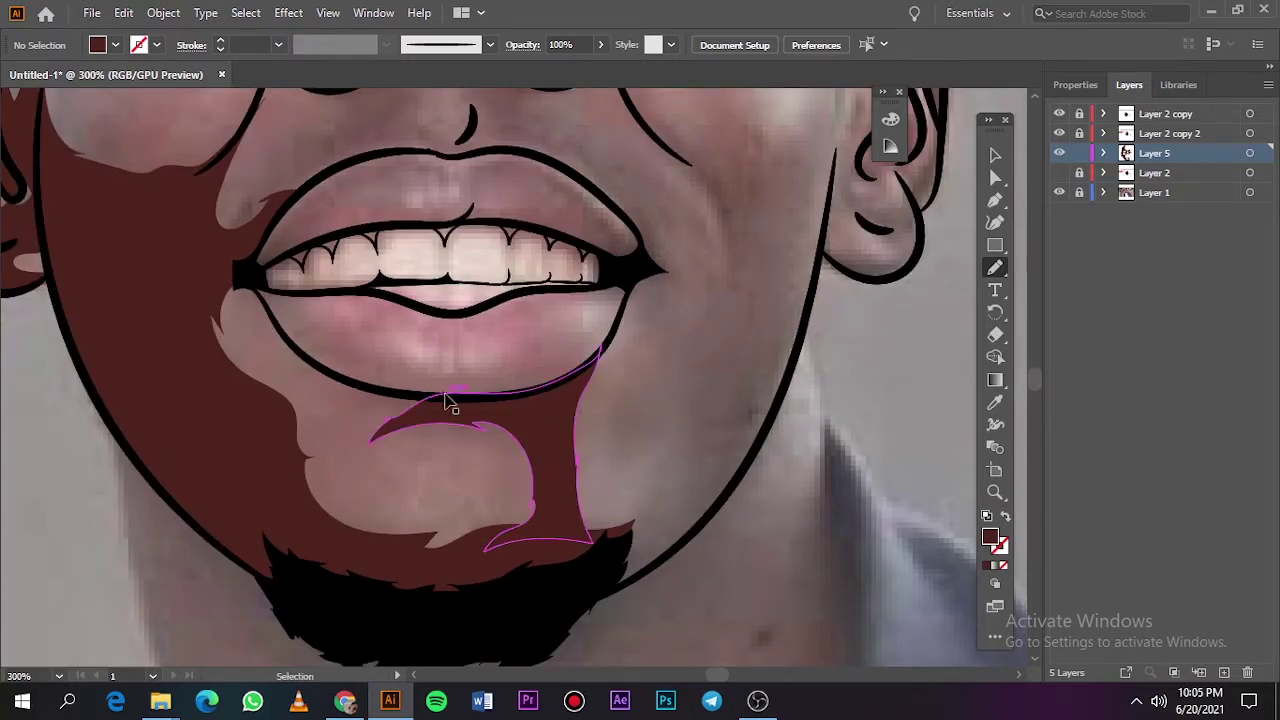
{"action": "key", "text": "ctrl+0"}
Shade the small area between the nose and the upper lip.
{"action": "left_click", "coordinate": [1059, 192]}
{"action": "scroll", "coordinate": [590, 423], "scroll_direction": "up", "scroll_amount": 4}
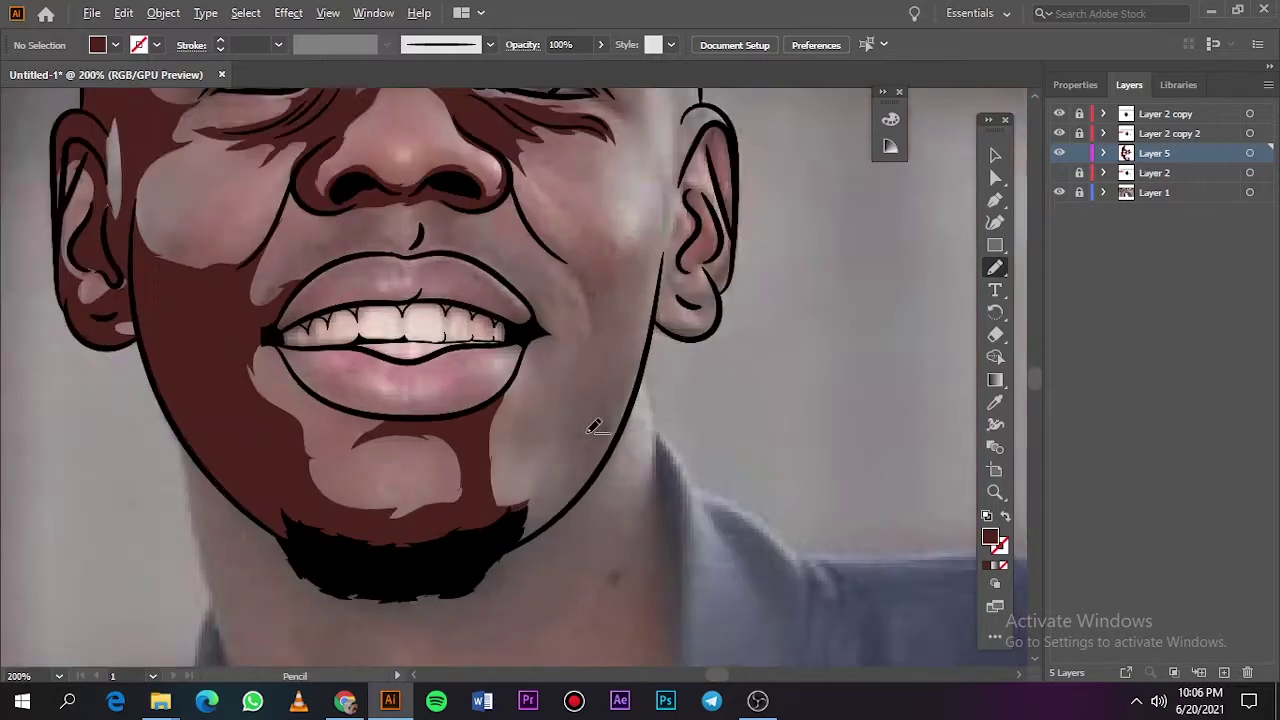
{"action": "scroll", "coordinate": [590, 423], "scroll_direction": "down", "scroll_amount": 1}
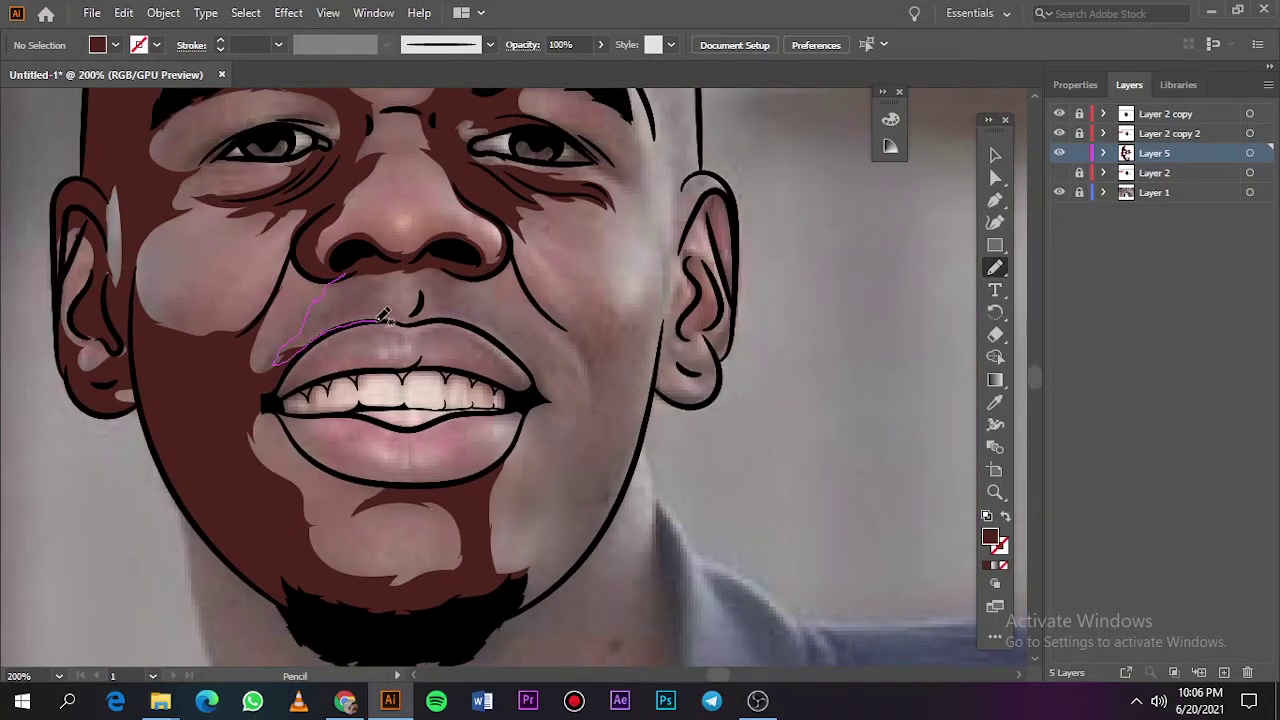
{"action": "left_click_drag", "start_coordinate": [387, 287], "coordinate": [351, 281]}
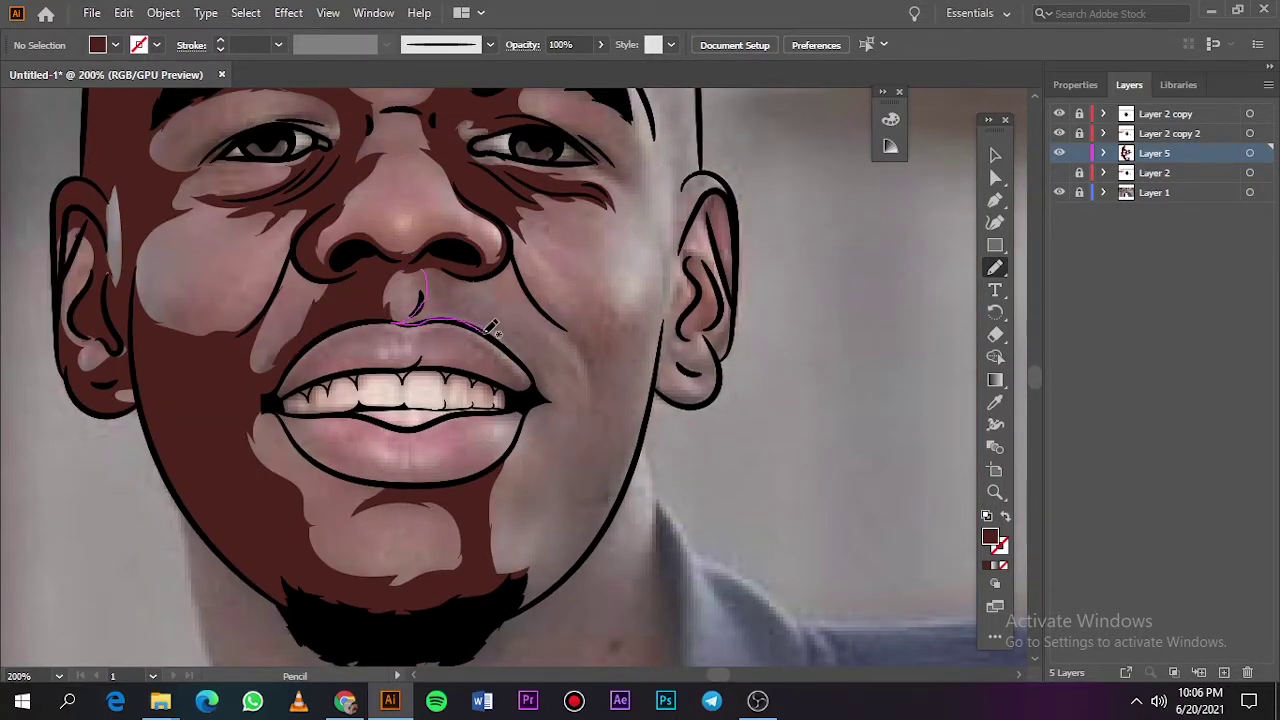
{"action": "left_click_drag", "start_coordinate": [504, 305], "coordinate": [425, 275]}
{"action": "key", "text": "ctrl+0"}
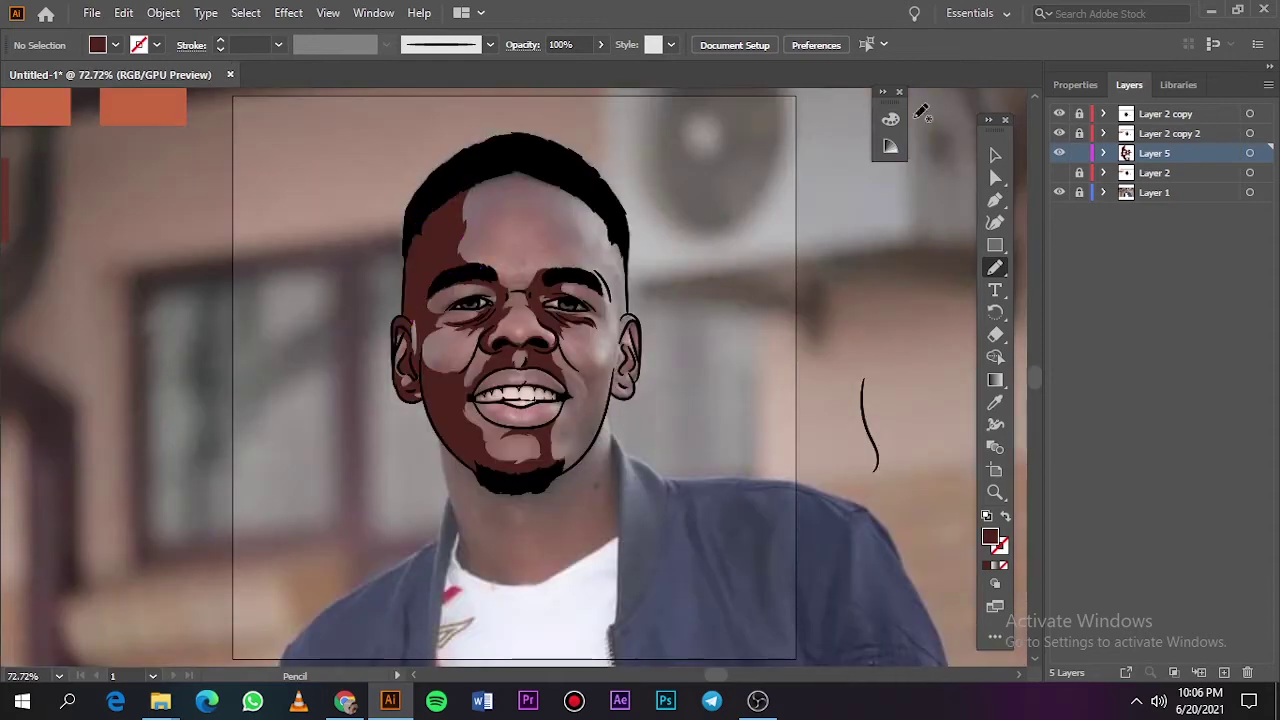
Add a dark brown shadow on the cheek beside the mouth.
{"action": "left_click", "coordinate": [1059, 192]}
{"action": "left_click", "coordinate": [1059, 192]}
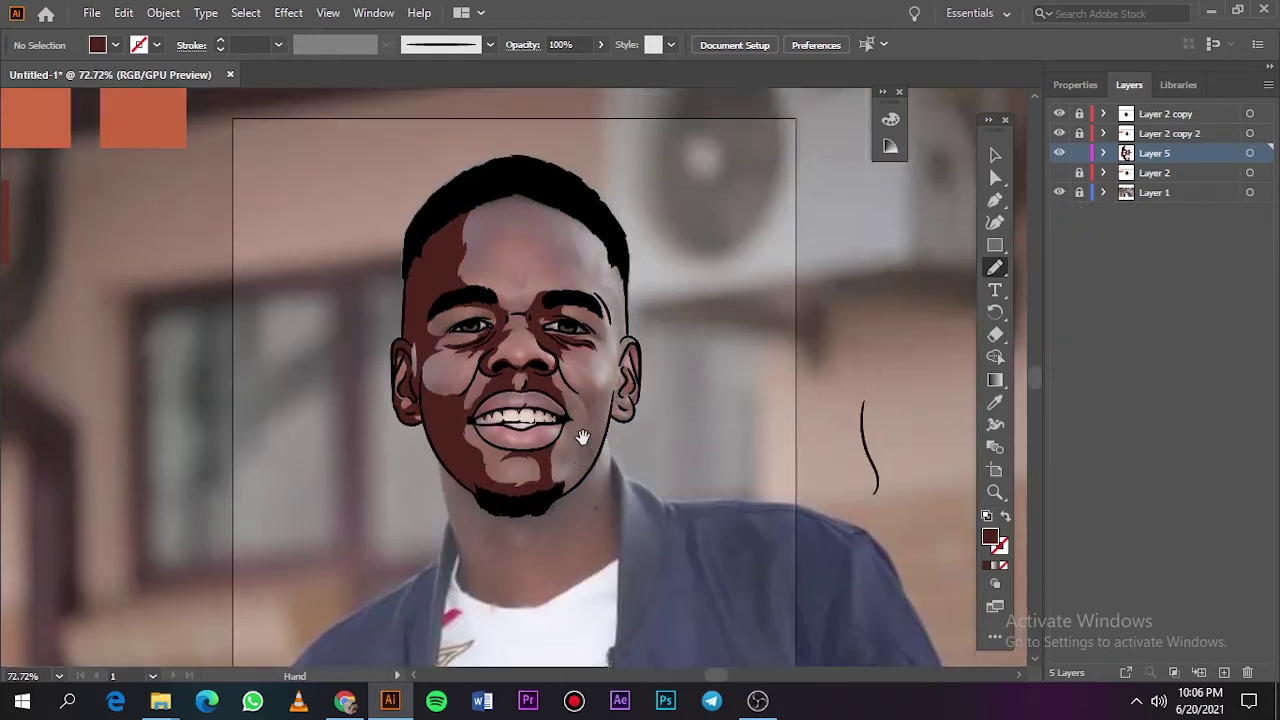
{"action": "scroll", "coordinate": [588, 435], "scroll_direction": "up", "scroll_amount": 4}
{"action": "scroll", "coordinate": [591, 428], "scroll_direction": "up", "scroll_amount": 1}
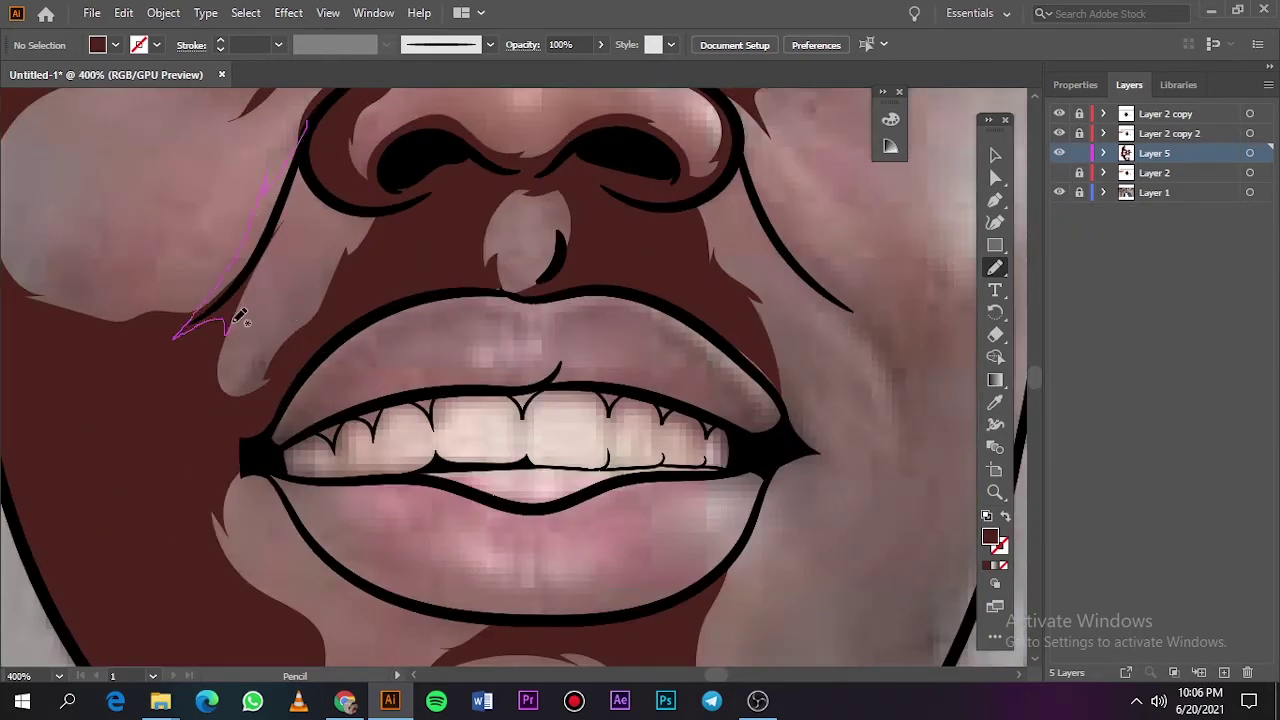
{"action": "left_click_drag", "start_coordinate": [310, 198], "coordinate": [310, 110]}
{"action": "key", "text": "ctrl+0"}
Trace a dark brown shadow along the right chin edge beside the beard.
{"action": "scroll", "coordinate": [655, 338], "scroll_direction": "up", "scroll_amount": 3}
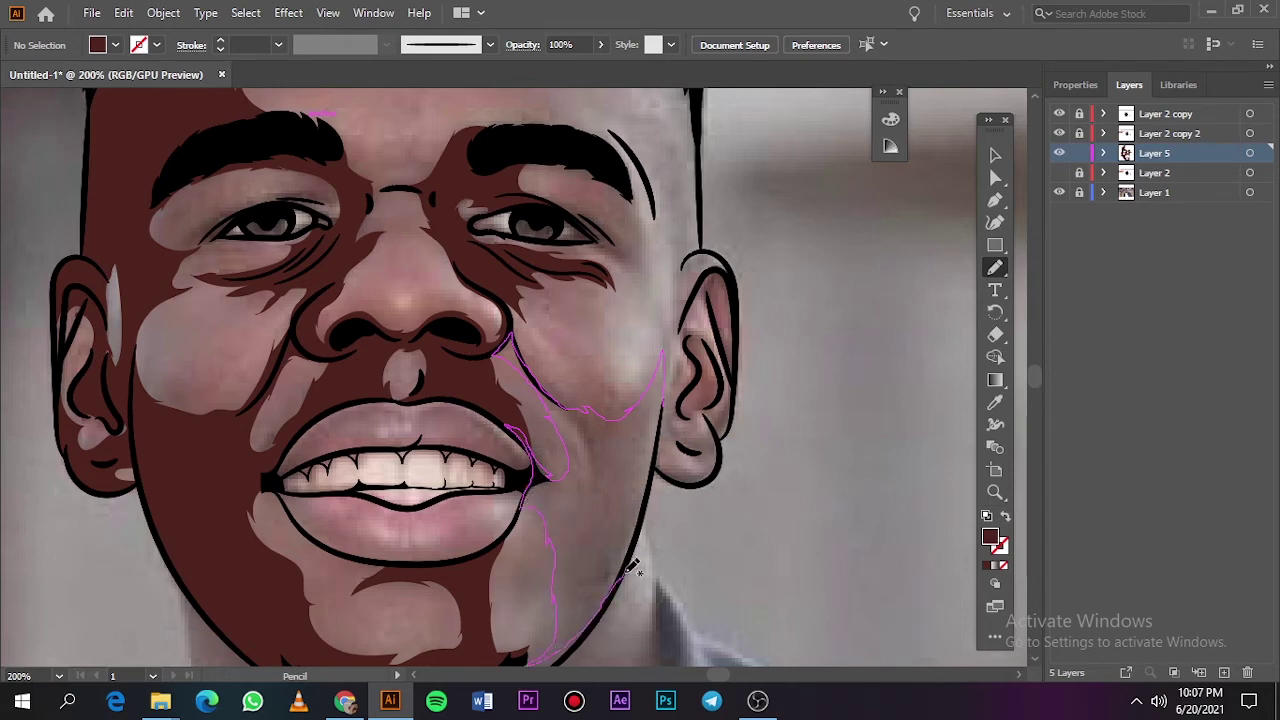
{"action": "scroll", "coordinate": [660, 465], "scroll_direction": "down", "scroll_amount": 3}
{"action": "scroll", "coordinate": [630, 380], "scroll_direction": "up", "scroll_amount": 5}
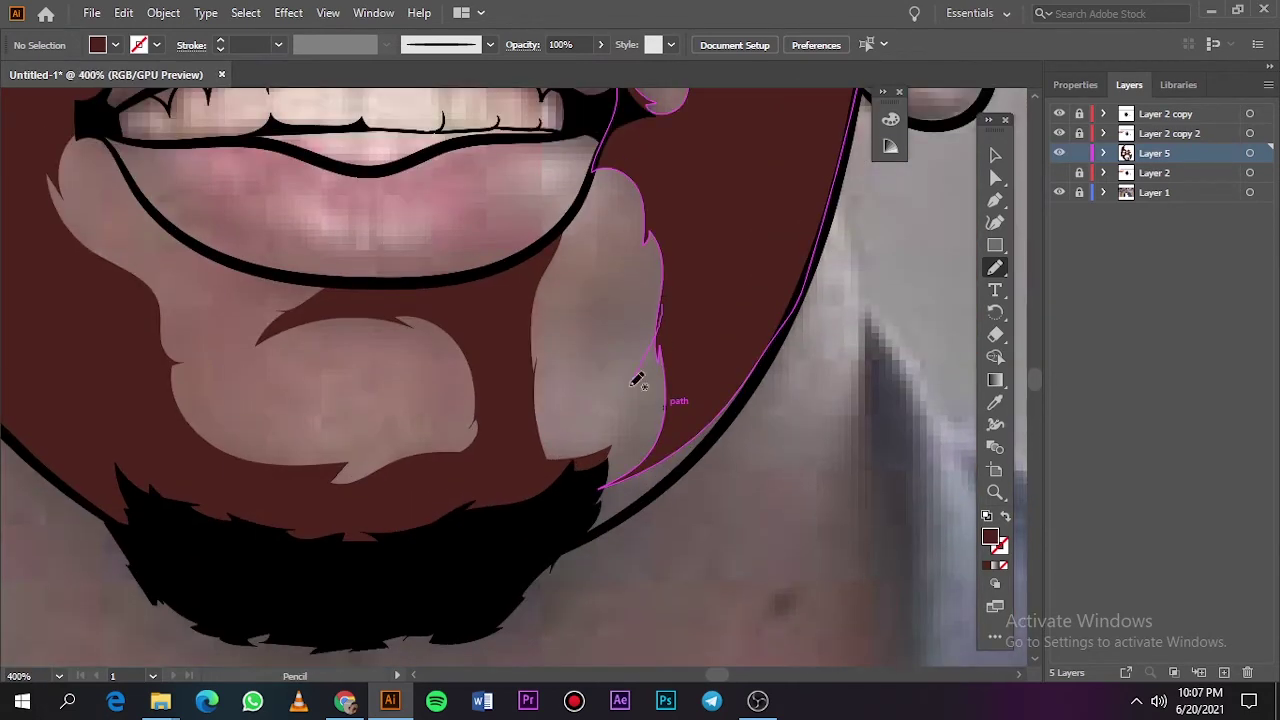
{"action": "mouse_move", "coordinate": [575, 460]}
{"action": "left_mouse_down"}
{"action": "mouse_move", "coordinate": [565, 532]}
{"action": "mouse_move", "coordinate": [785, 250]}
{"action": "left_mouse_up"}
Draw dark brown shadows inside the right ear and on its lower earlobe.
{"action": "key", "text": "ctrl+0"}
{"action": "left_click", "coordinate": [1059, 172]}
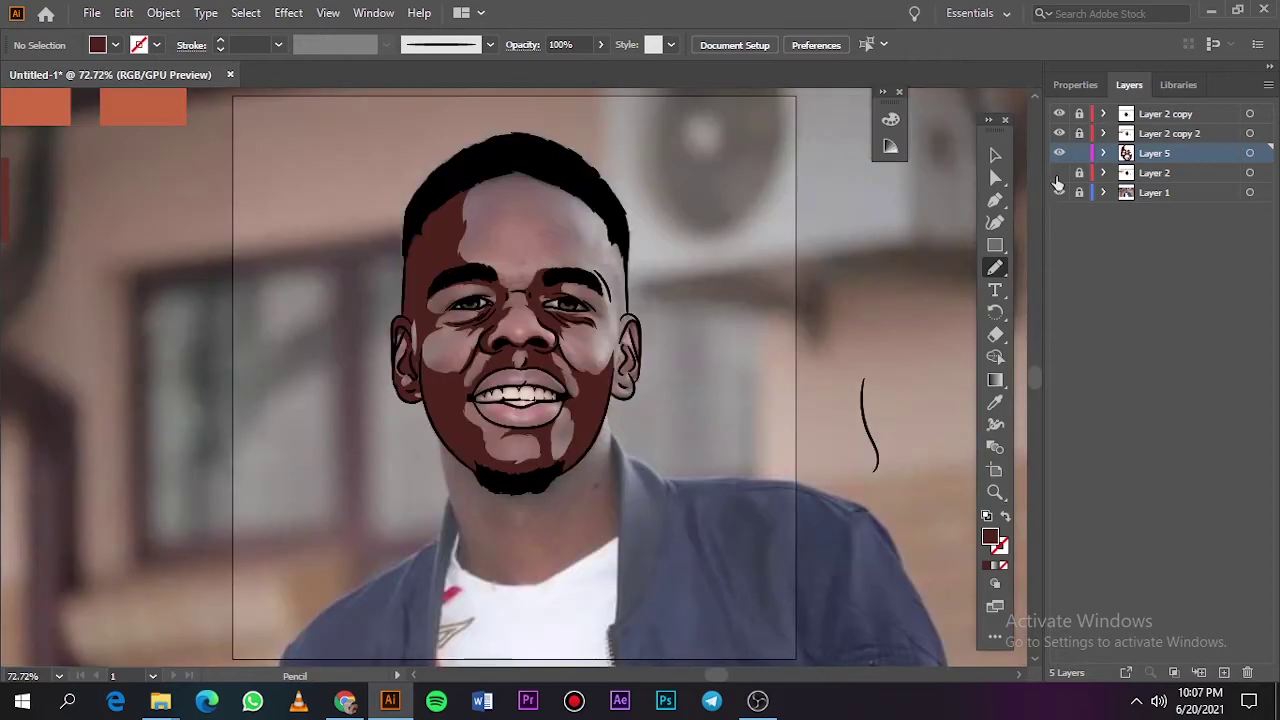
{"action": "left_click", "coordinate": [1059, 192]}
{"action": "left_click", "coordinate": [1059, 172]}
{"action": "scroll", "coordinate": [590, 460], "scroll_direction": "up", "scroll_amount": 5}
{"action": "left_click_drag", "start_coordinate": [560, 296], "coordinate": [563, 425]}
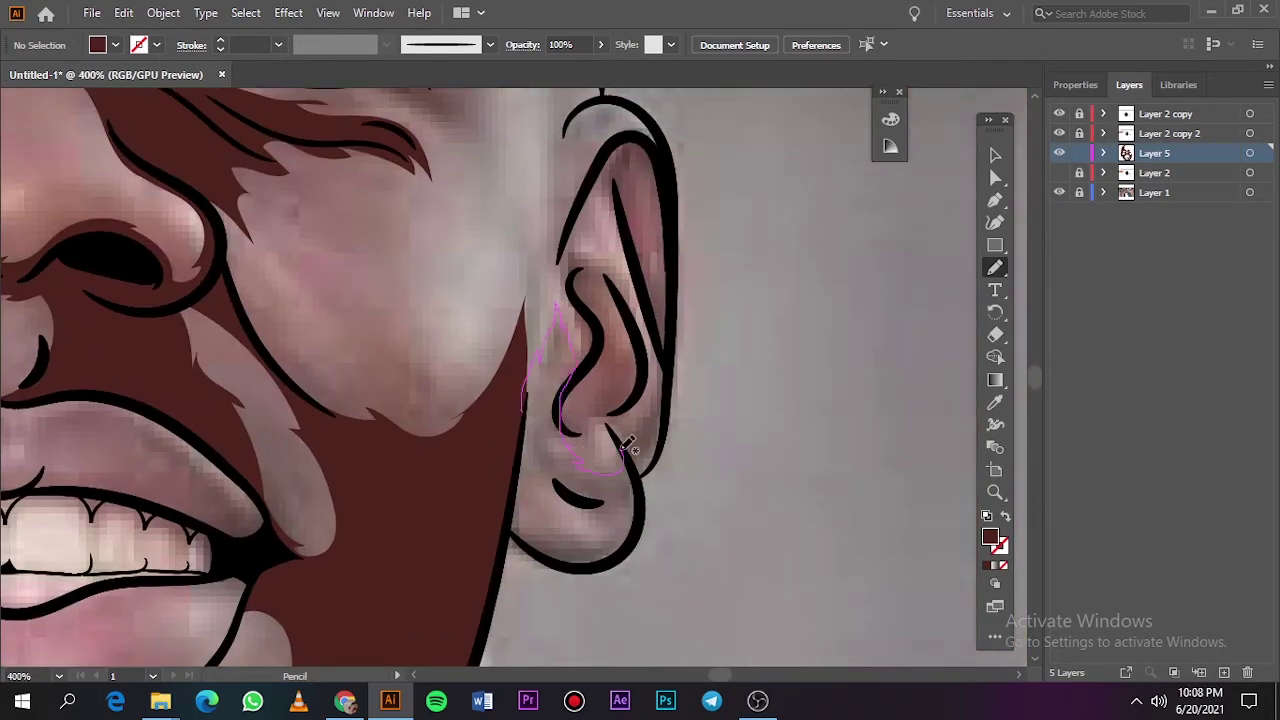
{"action": "left_click_drag", "start_coordinate": [576, 517], "coordinate": [578, 518]}
{"action": "left_click_drag", "start_coordinate": [529, 457], "coordinate": [600, 522]}
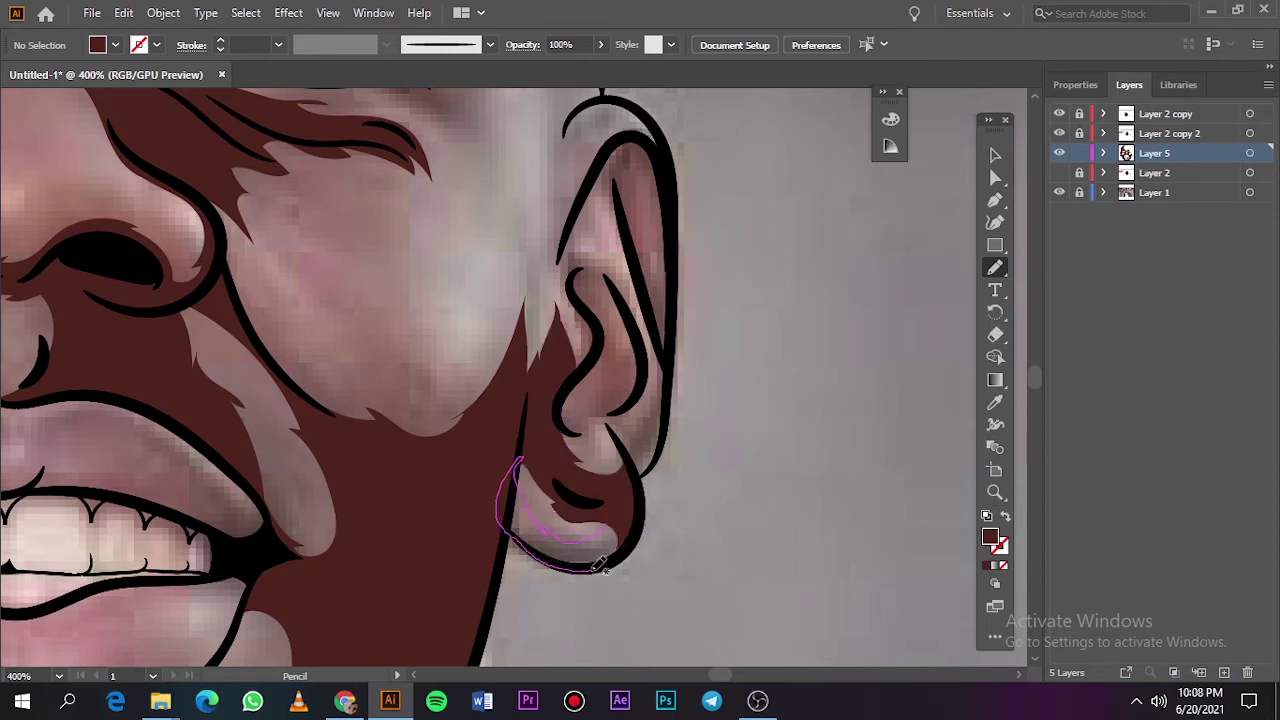
Add shadow shapes along the lower and upper inner right ear.
{"action": "scroll", "coordinate": [684, 477], "scroll_direction": "up", "scroll_amount": 1}
{"action": "scroll", "coordinate": [684, 477], "scroll_direction": "up", "scroll_amount": 3}
{"action": "mouse_move", "coordinate": [627, 573]}
{"action": "left_mouse_down"}
{"action": "mouse_move", "coordinate": [655, 531]}
{"action": "mouse_move", "coordinate": [628, 578]}
{"action": "left_mouse_up"}
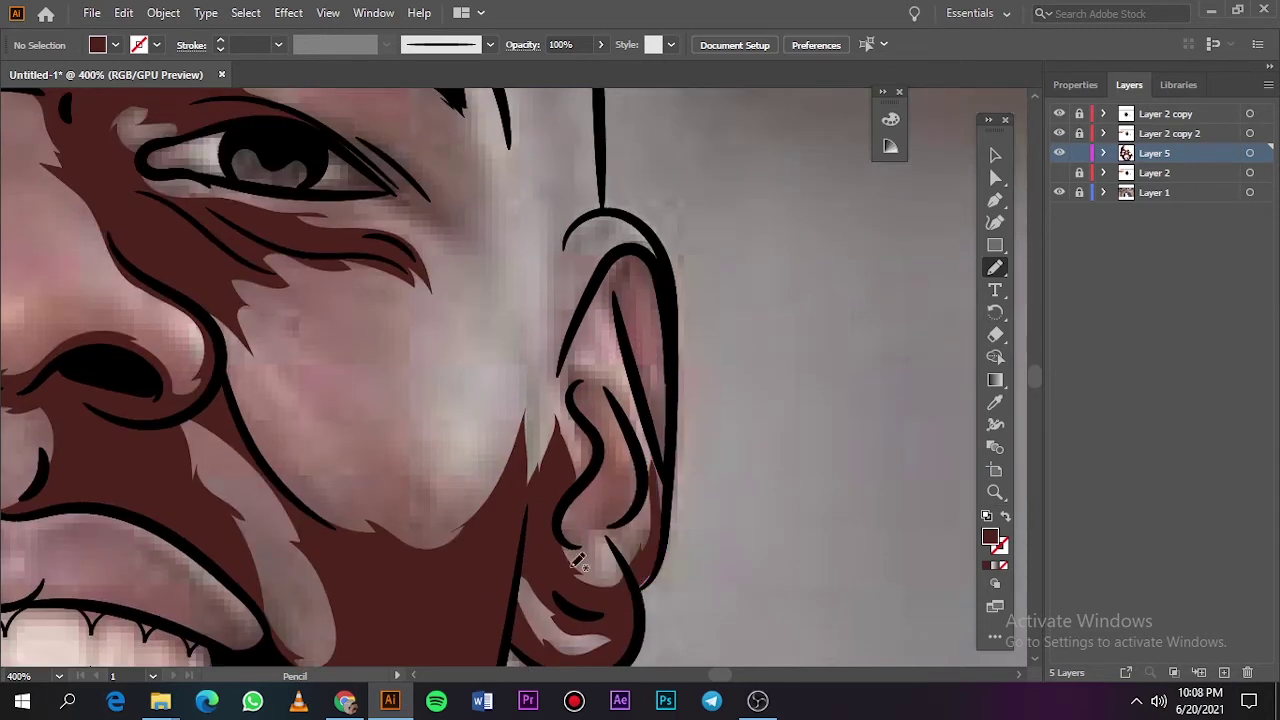
{"action": "left_click_drag", "start_coordinate": [610, 377], "coordinate": [584, 445]}
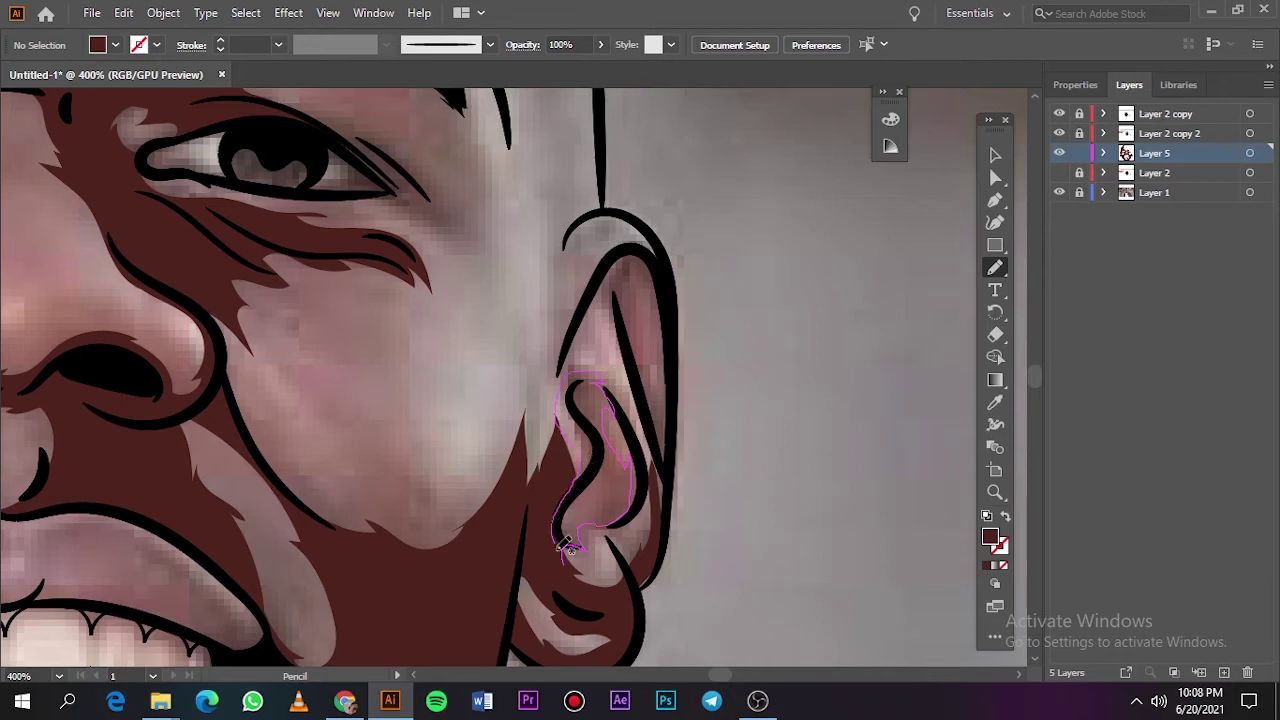
{"action": "scroll", "coordinate": [671, 400], "scroll_direction": "up", "scroll_amount": 4}
{"action": "left_click_drag", "start_coordinate": [663, 640], "coordinate": [655, 392]}
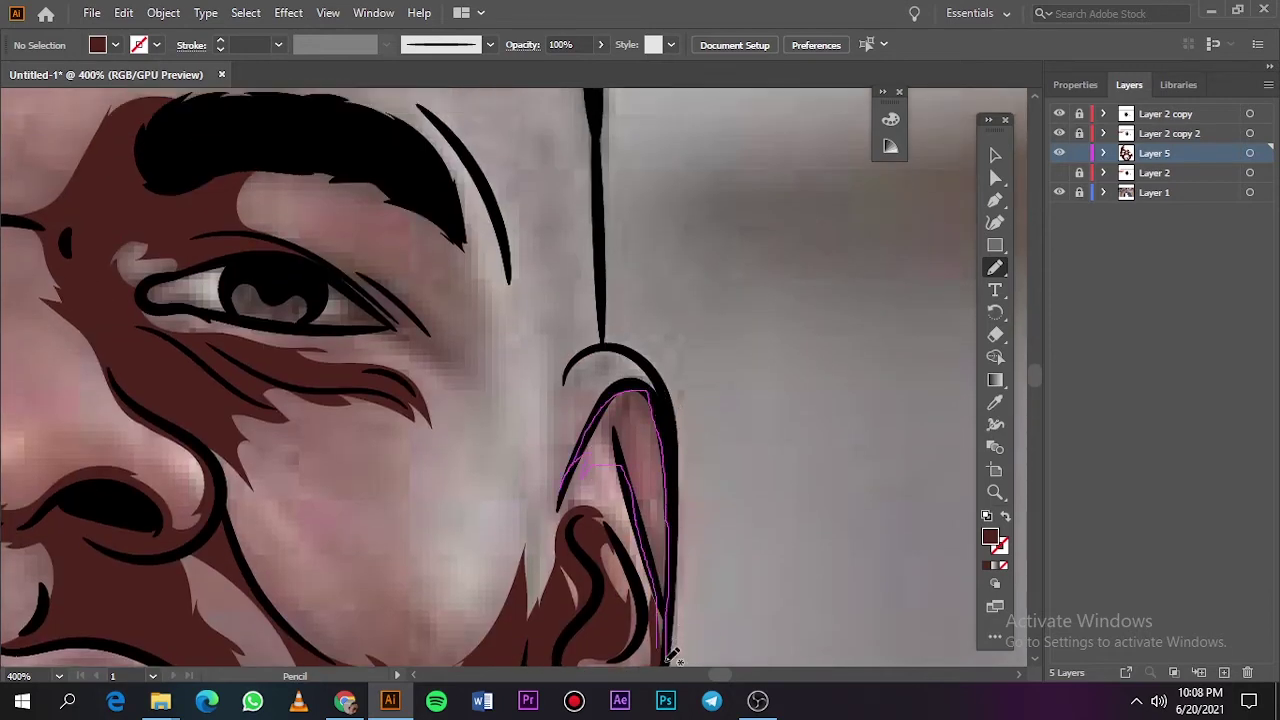
Shade from the ear up the right temple and along the forehead hairline.
{"action": "scroll", "coordinate": [620, 450], "scroll_direction": "down", "scroll_amount": 3}
{"action": "scroll", "coordinate": [600, 500], "scroll_direction": "up", "scroll_amount": 1}
{"action": "left_click_drag", "start_coordinate": [598, 520], "coordinate": [570, 570]}
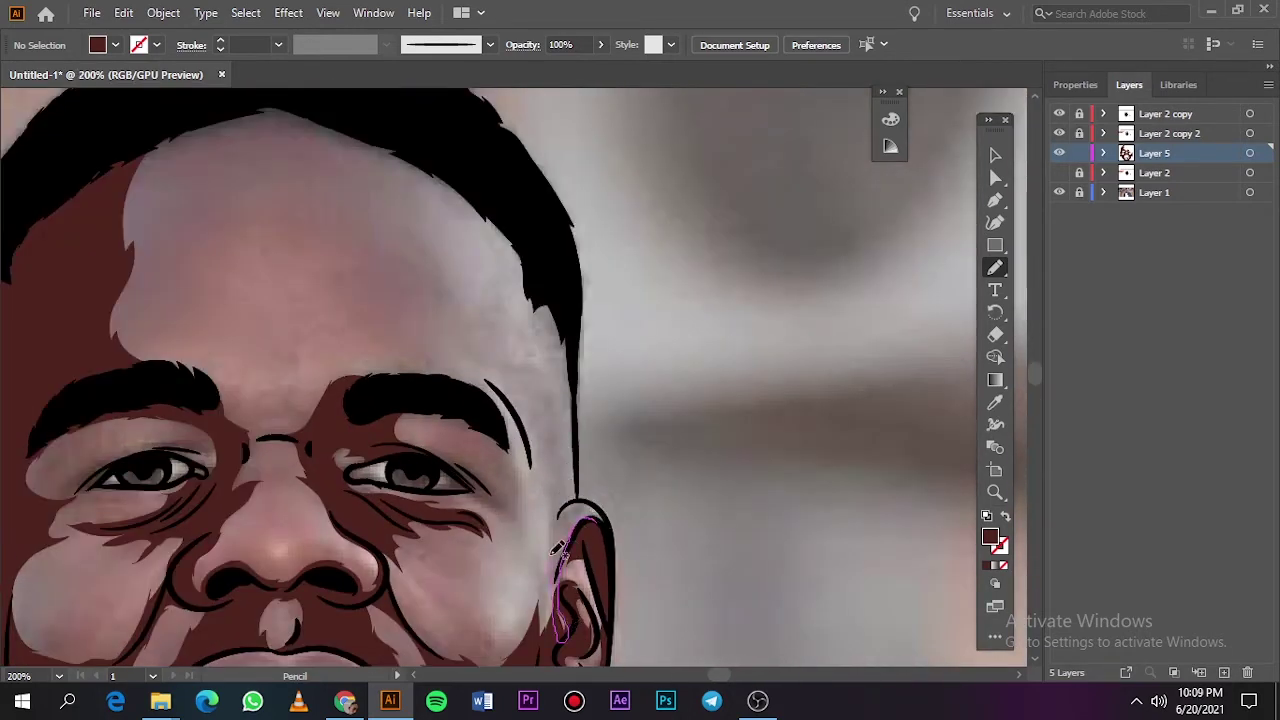
{"action": "left_click_drag", "start_coordinate": [521, 433], "coordinate": [384, 381]}
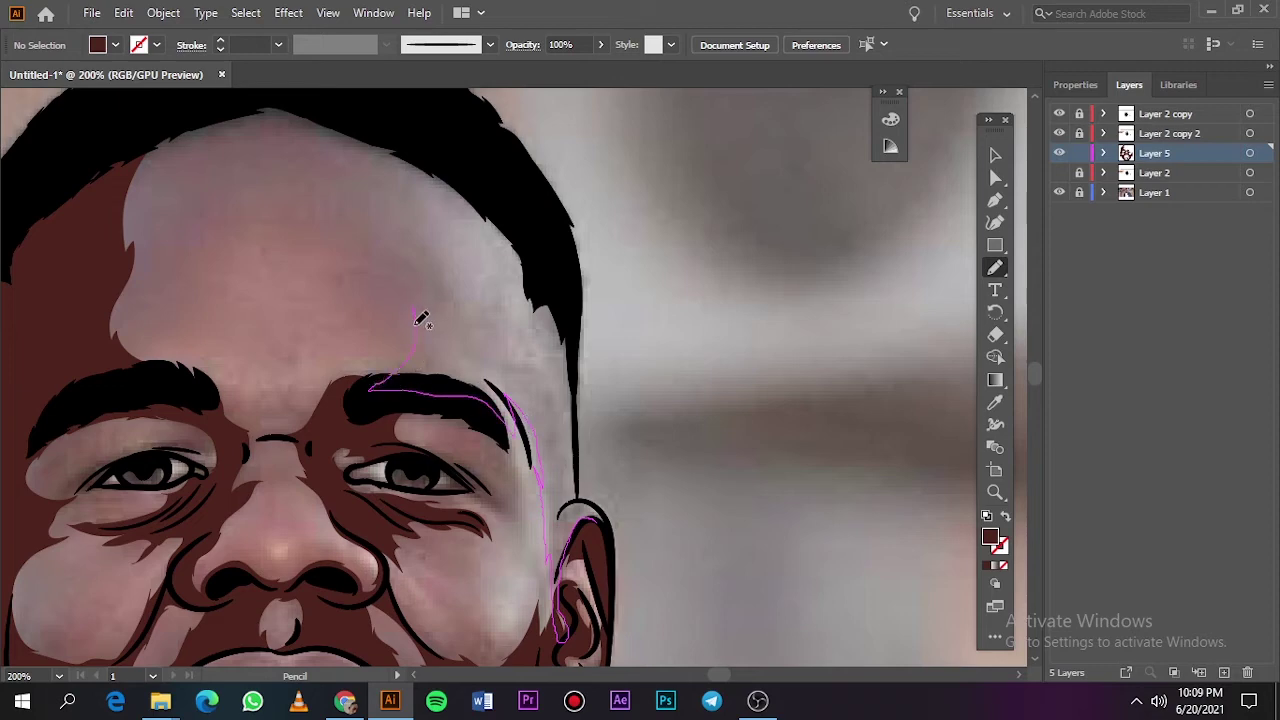
{"action": "mouse_move", "coordinate": [258, 117]}
{"action": "left_mouse_down"}
{"action": "mouse_move", "coordinate": [363, 114]}
{"action": "mouse_move", "coordinate": [578, 320]}
{"action": "left_mouse_up"}
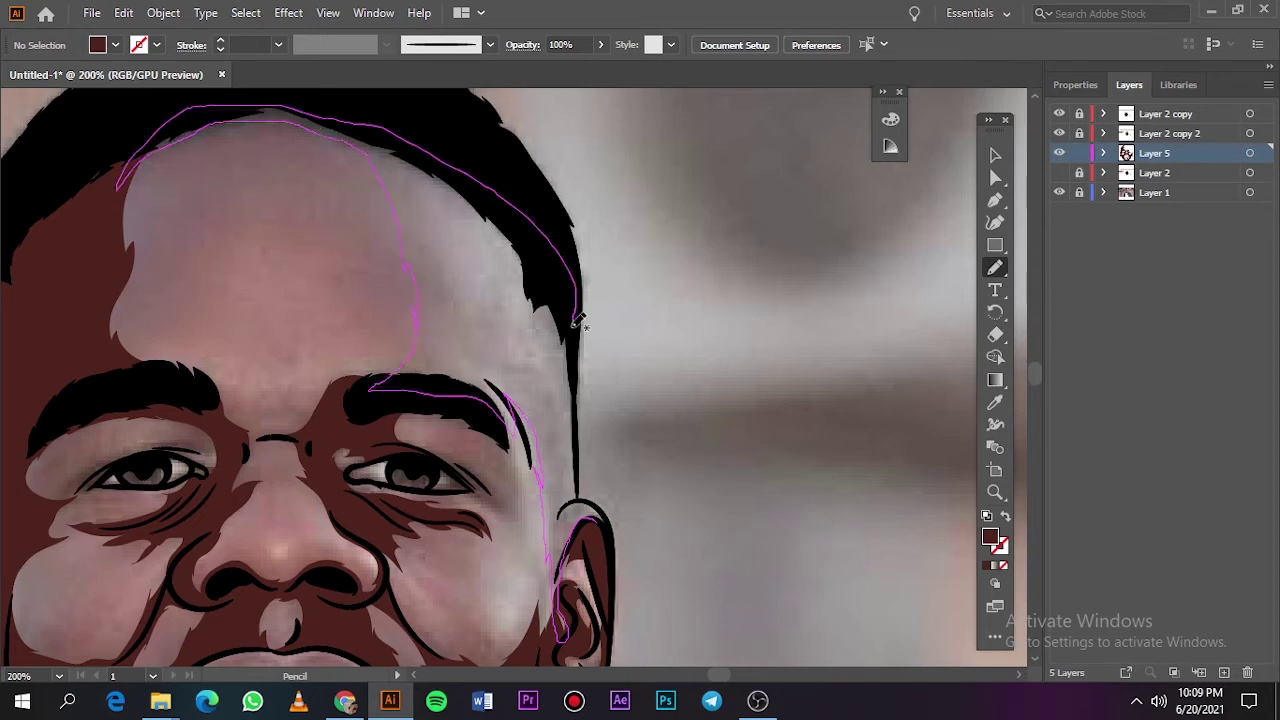
{"action": "left_click_drag", "start_coordinate": [586, 490], "coordinate": [588, 494]}
Add a dark brown shadow across the bridge between the eyebrows.
{"action": "key", "text": "ctrl+0"}
{"action": "left_click", "coordinate": [1059, 192]}
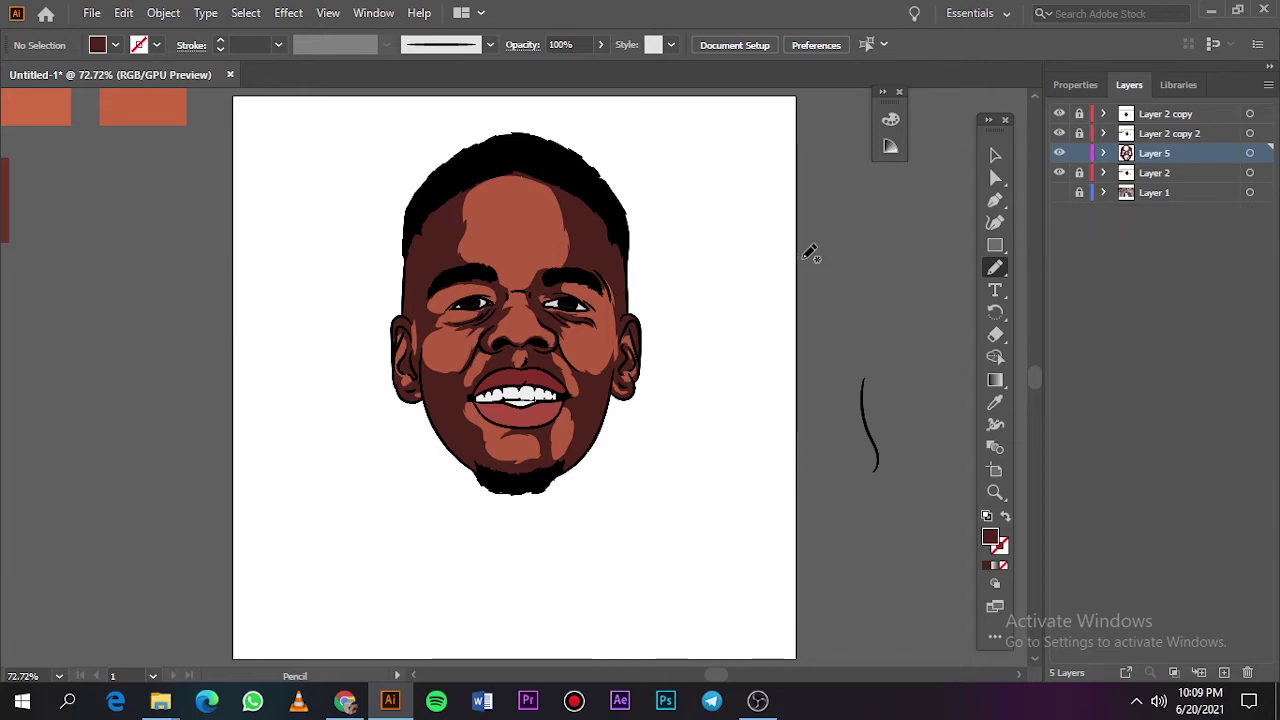
{"action": "left_click", "coordinate": [1060, 192]}
{"action": "scroll", "coordinate": [525, 272], "scroll_direction": "up", "scroll_amount": 4}
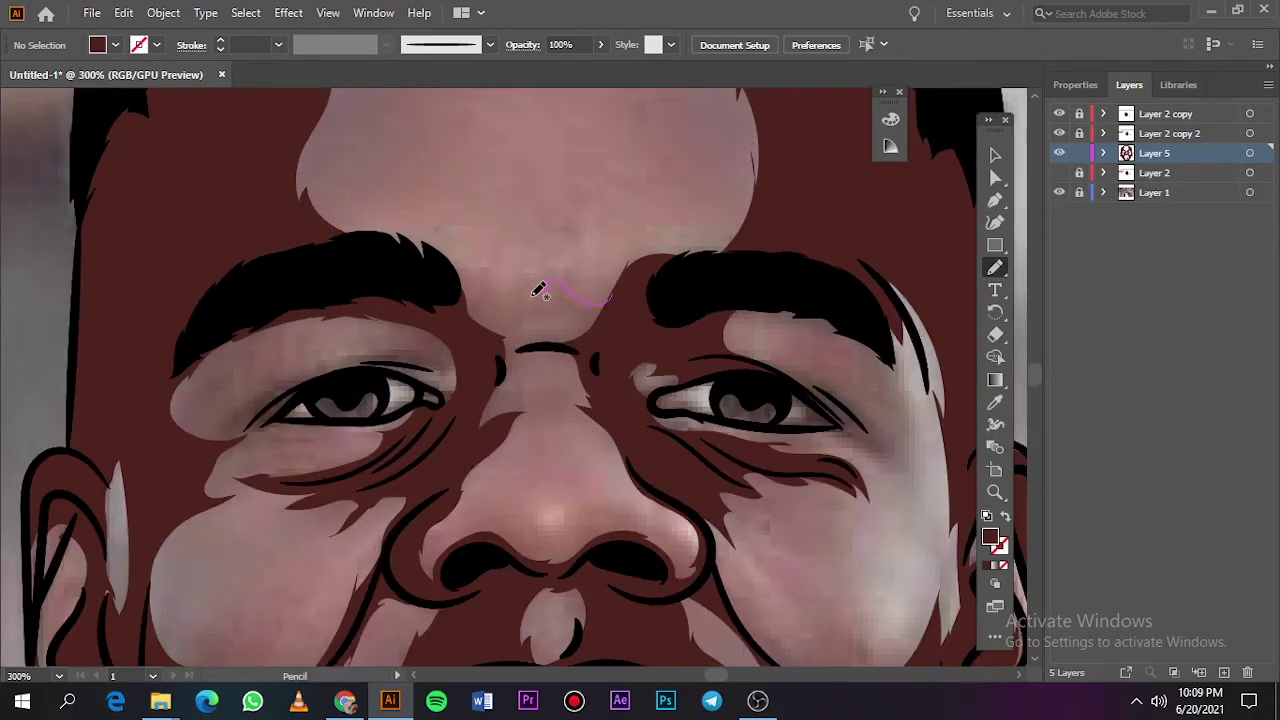
{"action": "left_click_drag", "start_coordinate": [525, 355], "coordinate": [615, 300]}
Sample the lip red with the Eyedropper and set a darker red fill.
{"action": "key", "text": "ctrl+0"}
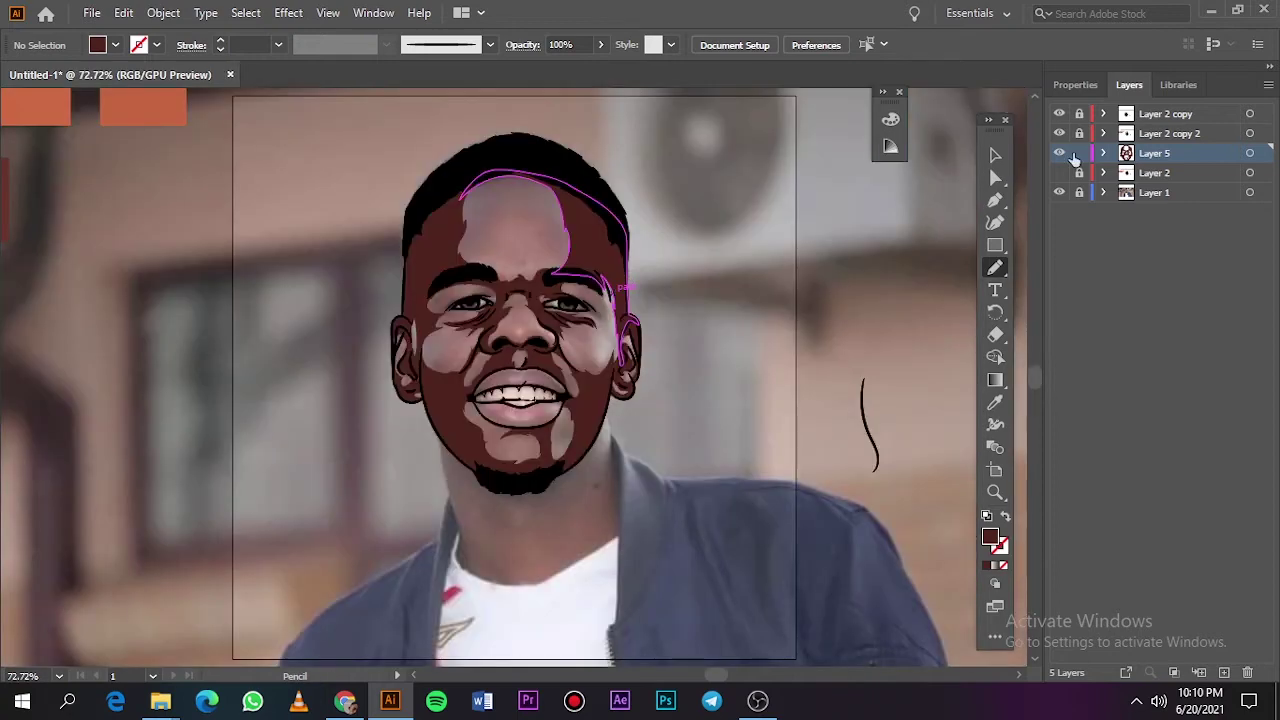
{"action": "left_click", "coordinate": [1059, 192]}
{"action": "left_click", "coordinate": [1059, 192]}
{"action": "scroll", "coordinate": [517, 410], "scroll_direction": "up", "scroll_amount": 6}
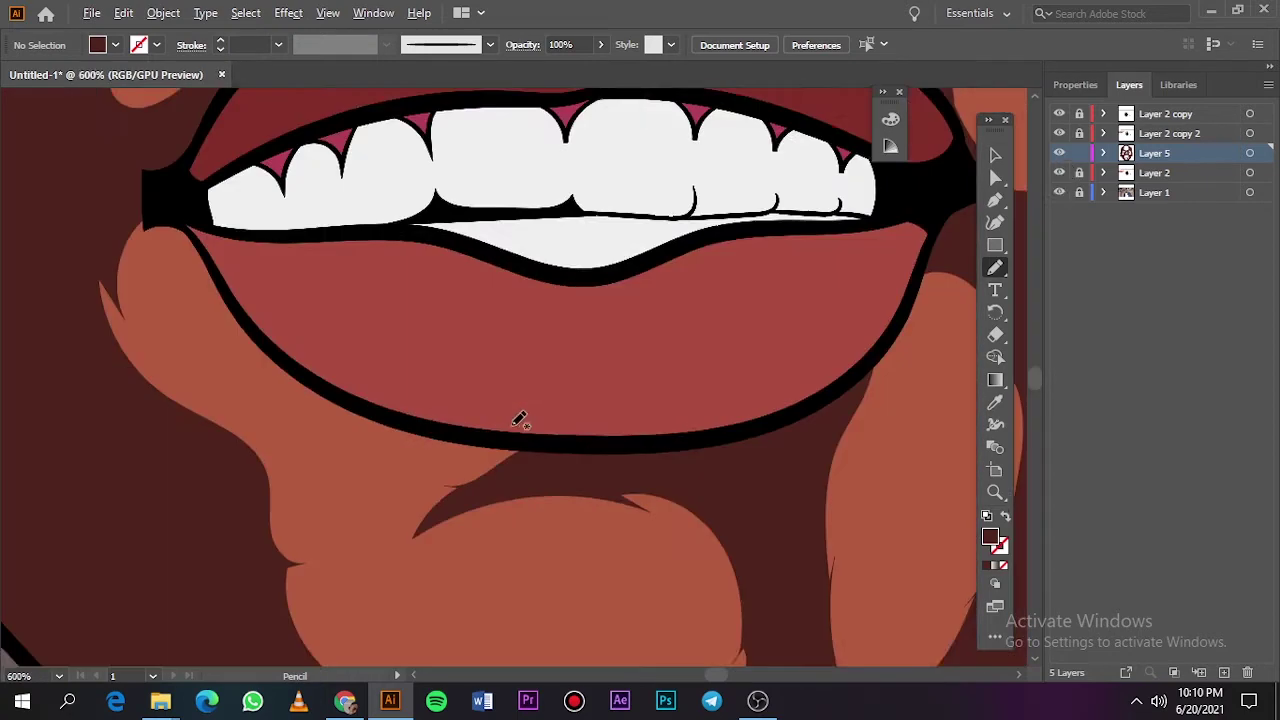
{"action": "key", "text": "i"}
{"action": "left_click", "coordinate": [517, 420]}
{"action": "double_click", "coordinate": [990, 537]}
{"action": "left_click", "coordinate": [889, 254]}
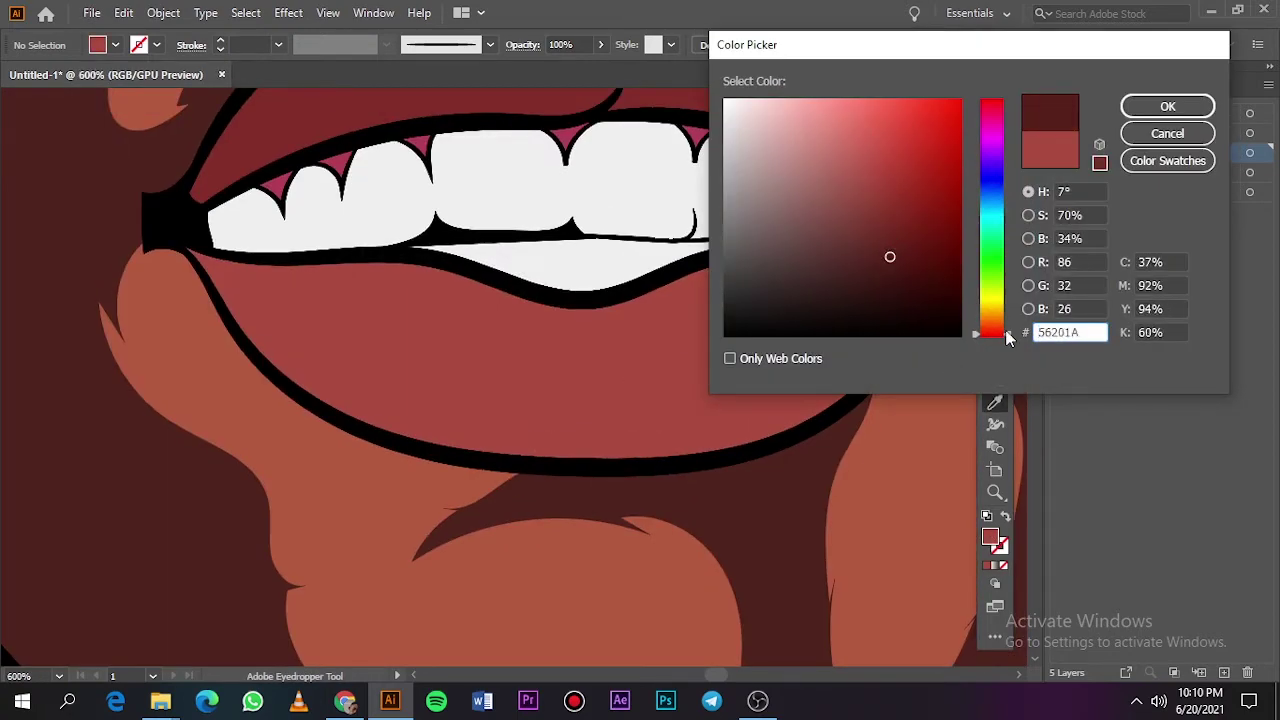
{"action": "left_click", "coordinate": [1143, 109]}
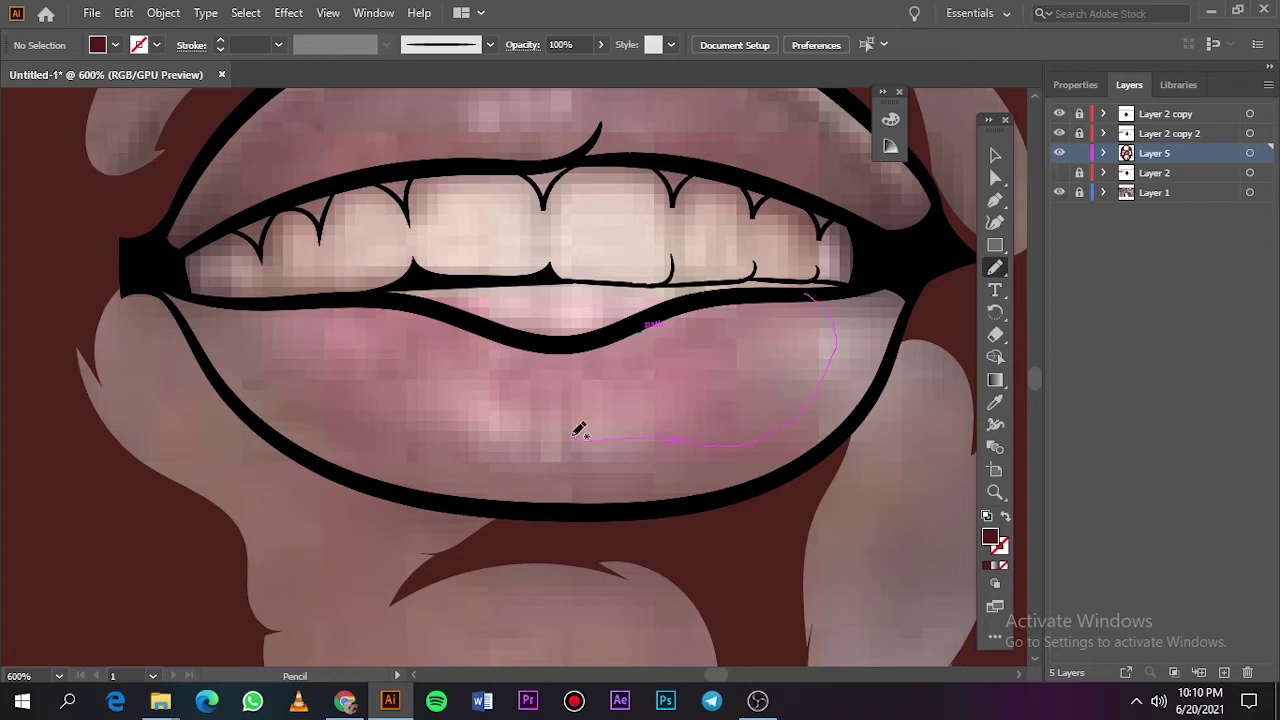
Trace a darker red shading shape along the lower lip.
{"action": "mouse_move", "coordinate": [157, 287]}
{"action": "left_mouse_down"}
{"action": "mouse_move", "coordinate": [828, 453]}
{"action": "mouse_move", "coordinate": [808, 295]}
{"action": "left_mouse_up"}
{"action": "key", "text": "ctrl+0"}
{"action": "left_click", "coordinate": [1059, 192]}
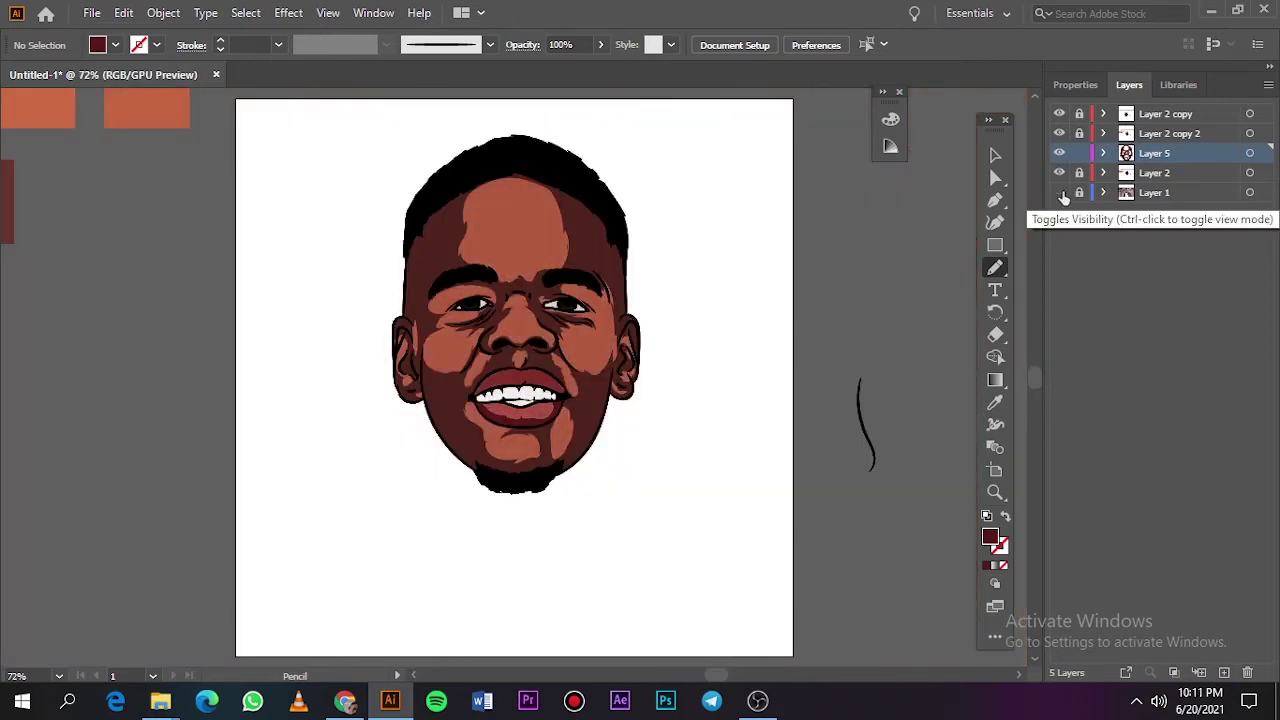
{"action": "left_click", "coordinate": [1059, 192]}
Change the fill to an even deeper red in the Color Picker.
{"action": "scroll", "coordinate": [534, 420], "scroll_direction": "up", "scroll_amount": 3}
{"action": "scroll", "coordinate": [540, 391], "scroll_direction": "up", "scroll_amount": 3}
{"action": "double_click", "coordinate": [990, 537]}
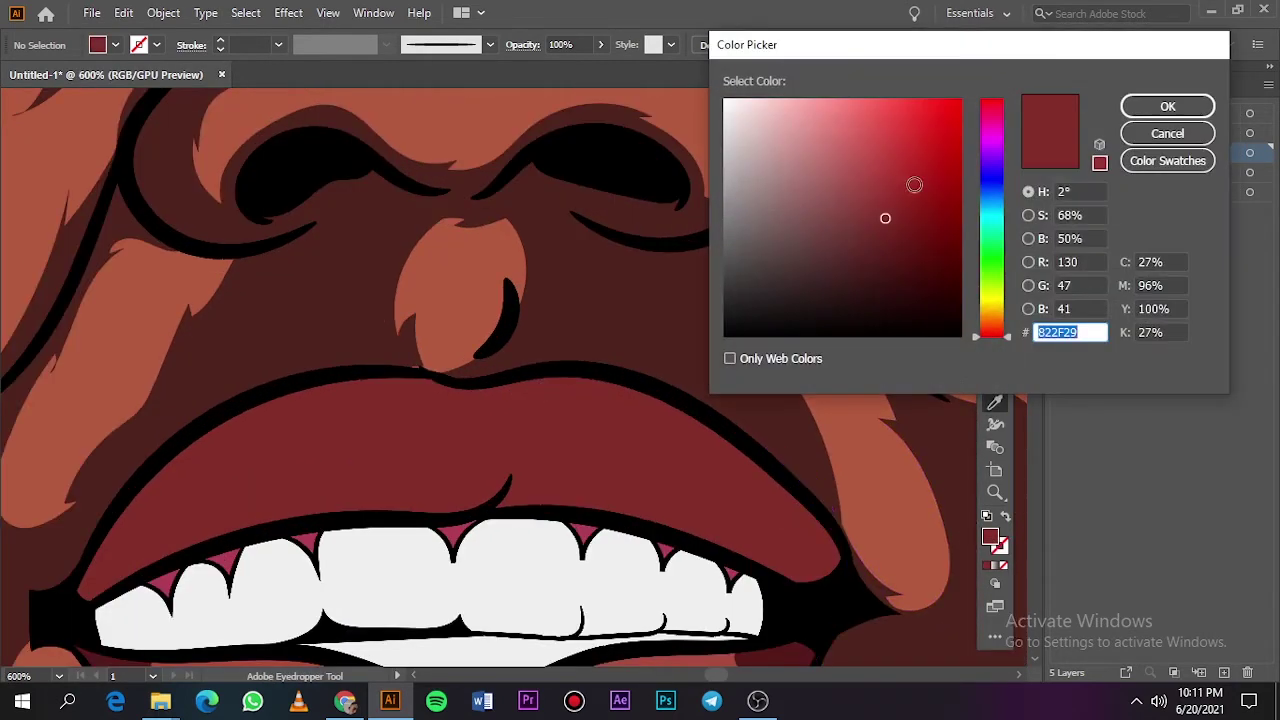
{"action": "left_click_drag", "start_coordinate": [914, 184], "coordinate": [909, 289]}
{"action": "left_click", "coordinate": [1167, 106]}
Draw deep red shading on the right and left sides of the upper lip.
{"action": "left_click", "coordinate": [1059, 172]}
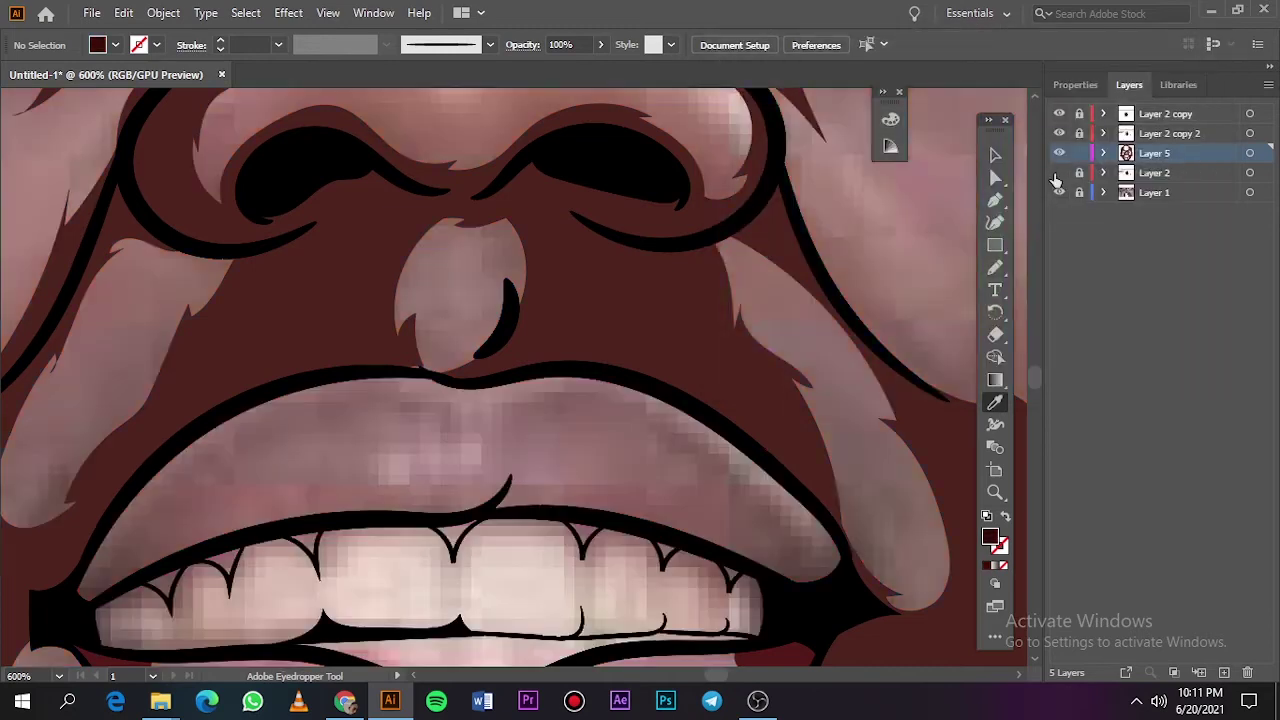
{"action": "scroll", "coordinate": [800, 366], "scroll_direction": "down", "scroll_amount": 2}
{"action": "scroll", "coordinate": [800, 366], "scroll_direction": "left", "scroll_amount": 2}
{"action": "key", "text": "n"}
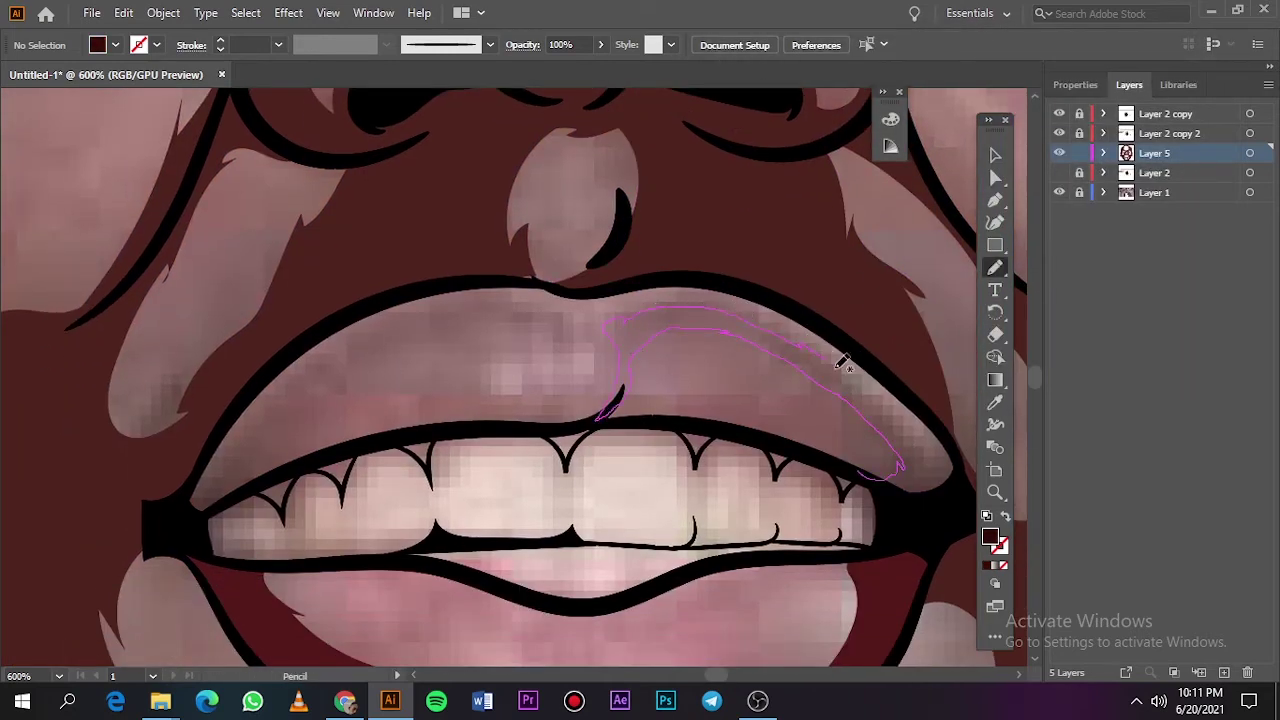
{"action": "left_click_drag", "start_coordinate": [862, 470], "coordinate": [866, 474]}
{"action": "left_click", "coordinate": [1059, 192]}
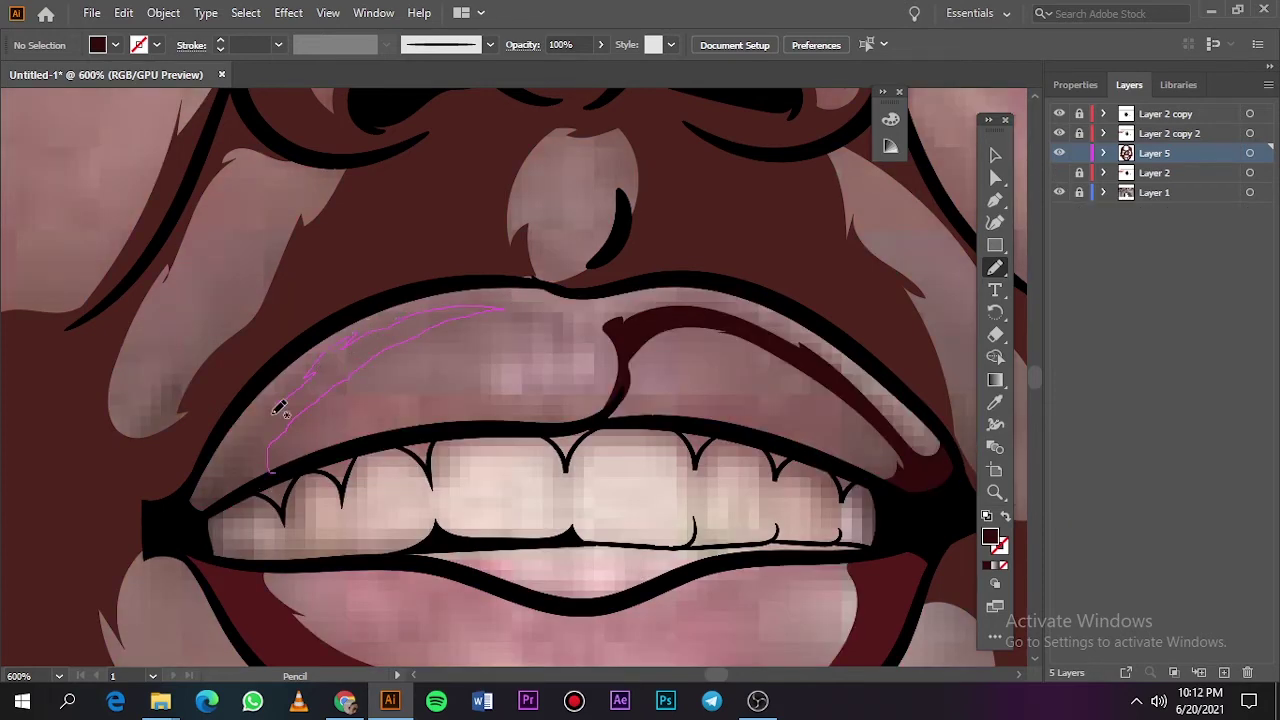
{"action": "left_click_drag", "start_coordinate": [279, 410], "coordinate": [190, 515]}
{"action": "key", "text": "ctrl+0"}
{"action": "left_click", "coordinate": [1059, 192]}
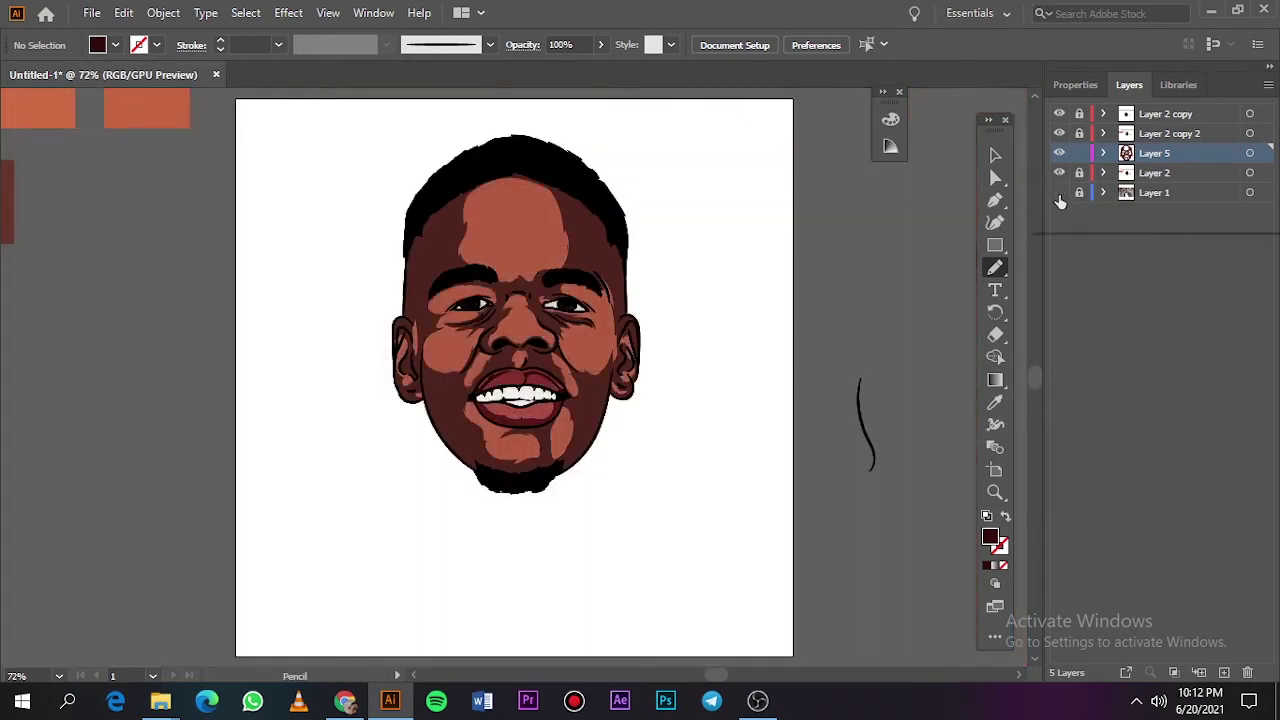
Sample the teeth colour for a light grey fill and show the reference photo again.
{"action": "scroll", "coordinate": [507, 383], "scroll_direction": "up", "scroll_amount": 8}
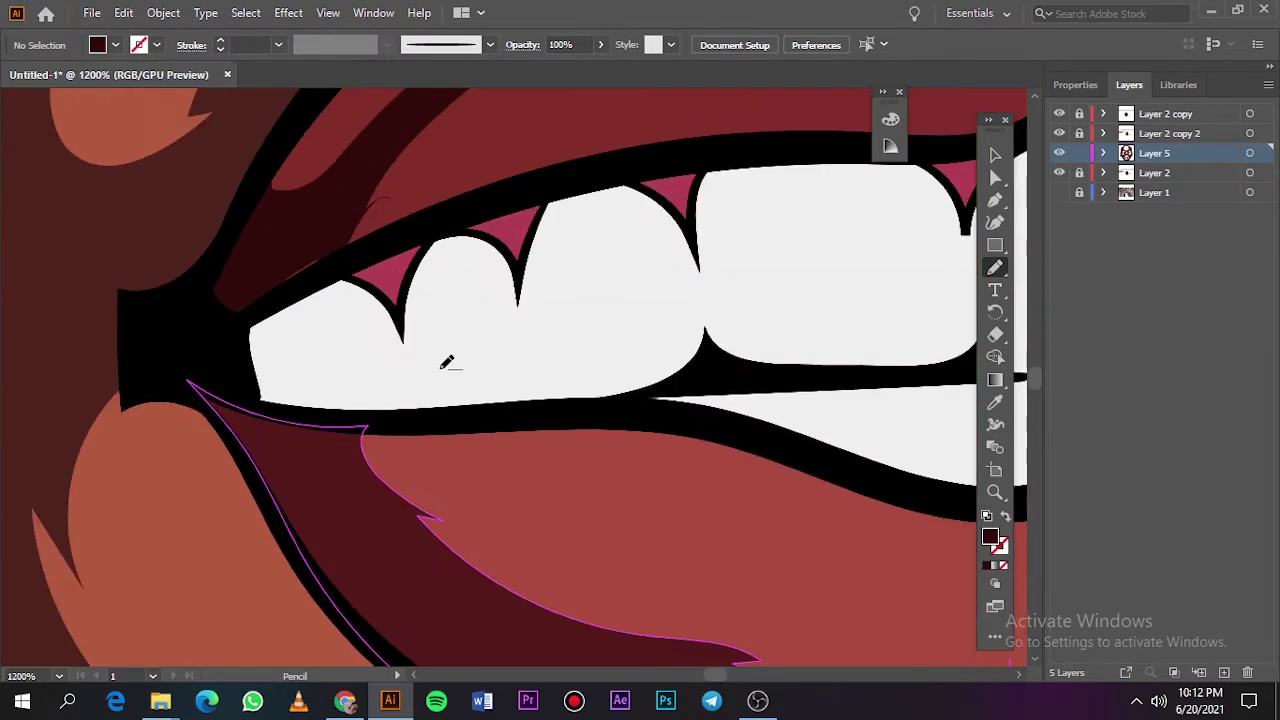
{"action": "scroll", "coordinate": [447, 362], "scroll_direction": "up", "scroll_amount": 2}
{"action": "key", "text": "i"}
{"action": "left_click", "coordinate": [600, 418]}
{"action": "double_click", "coordinate": [990, 537]}
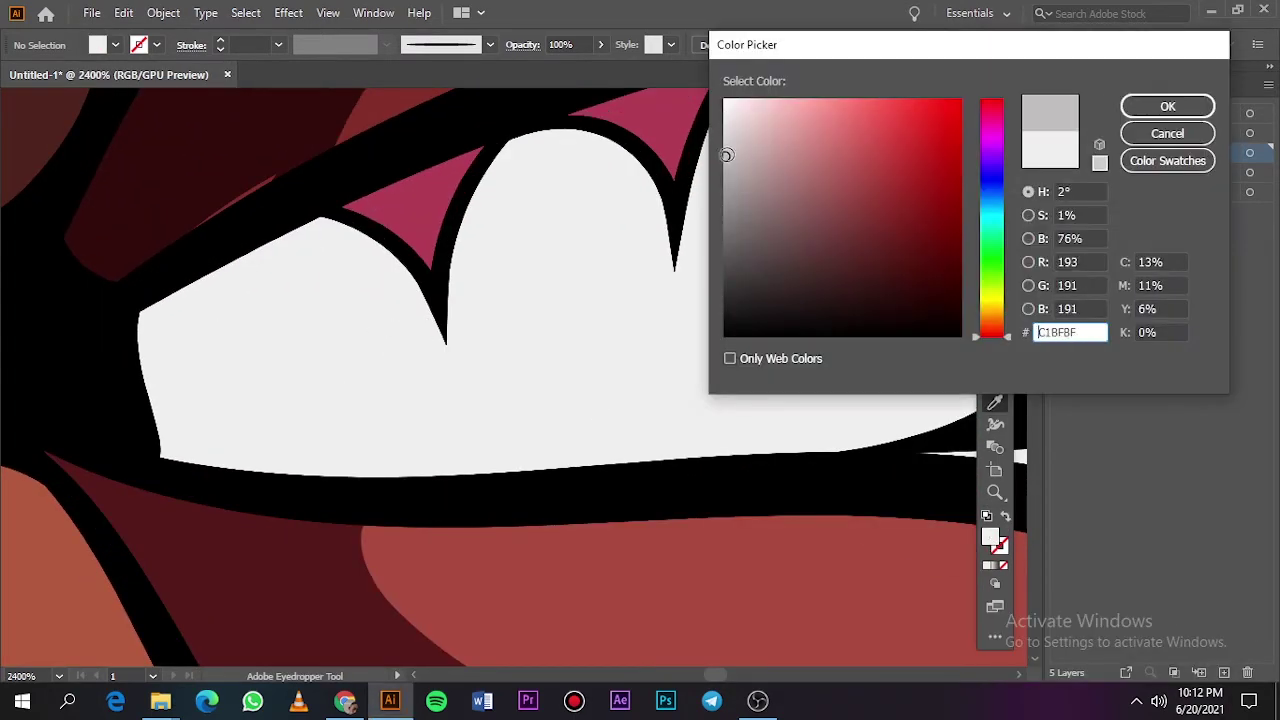
{"action": "key", "text": "Return"}
{"action": "left_click", "coordinate": [1059, 192]}
{"action": "key", "text": "n"}
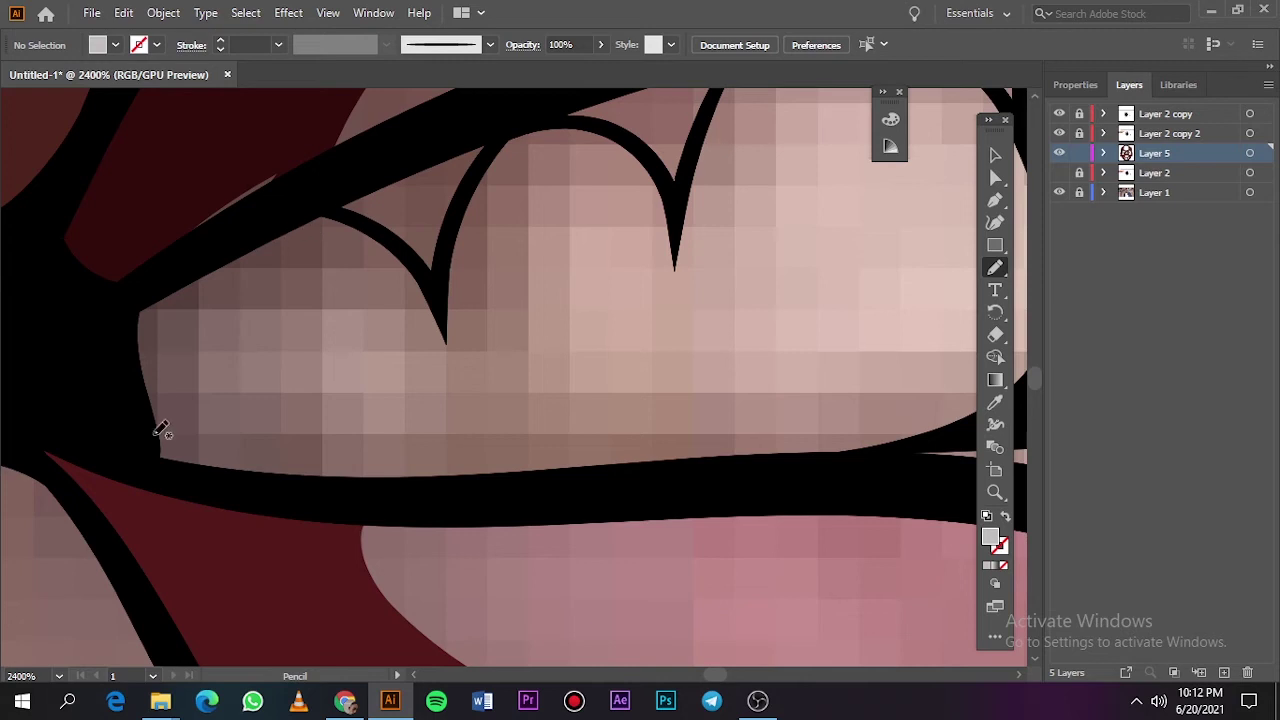
Pencil grey shadow shapes down the side of the first tooth and the next gap.
{"action": "left_click_drag", "start_coordinate": [411, 337], "coordinate": [505, 486]}
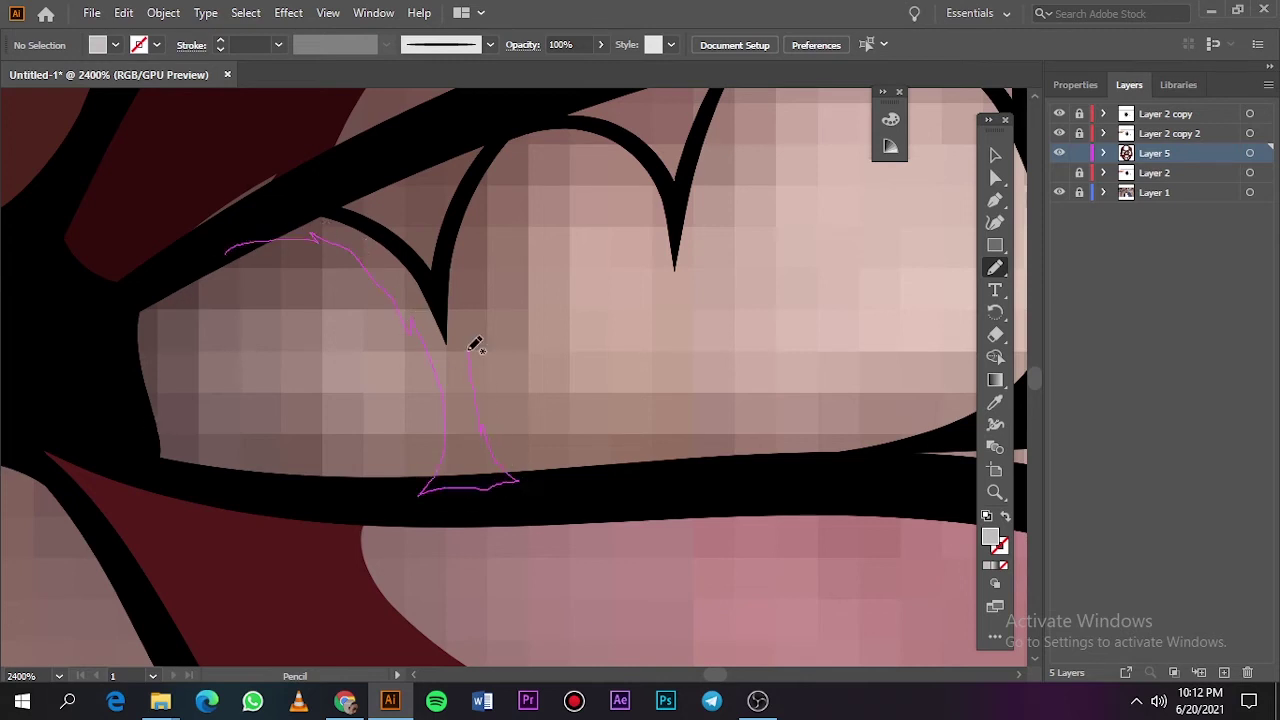
{"action": "left_click_drag", "start_coordinate": [475, 345], "coordinate": [366, 214]}
{"action": "key", "text": "ctrl+0"}
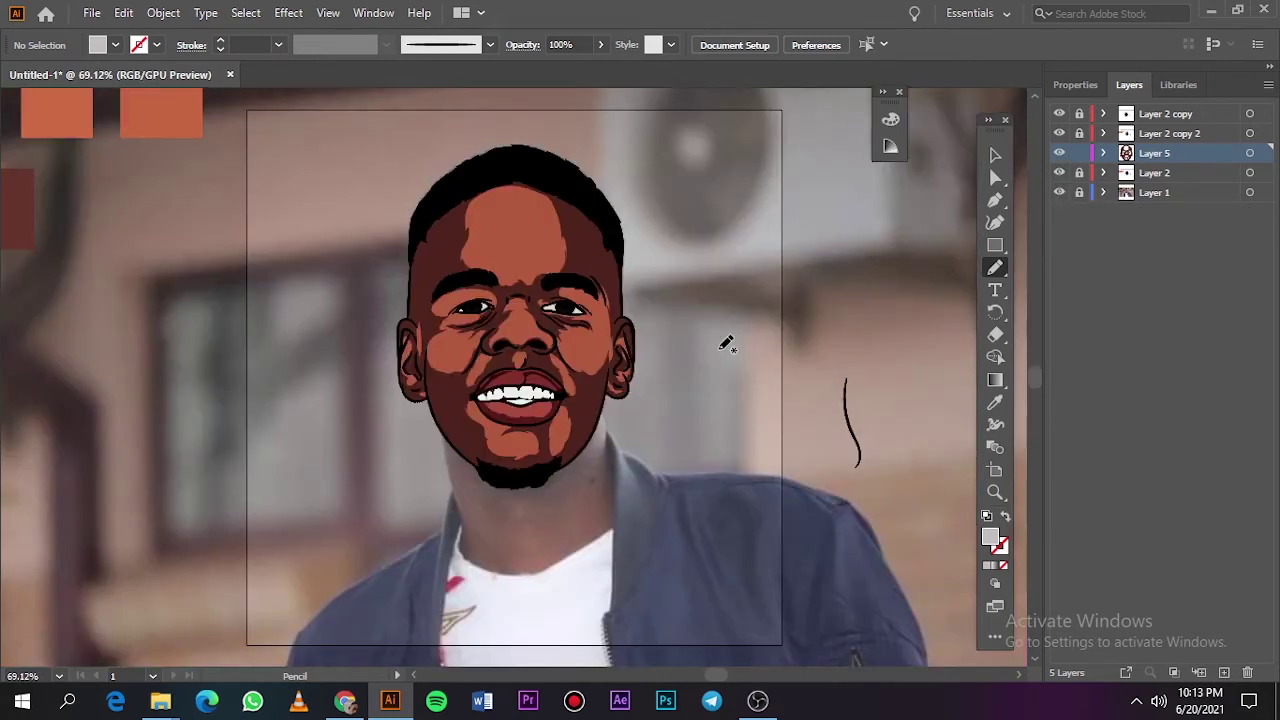
{"action": "scroll", "coordinate": [510, 396], "scroll_direction": "up", "scroll_amount": 5}
{"action": "scroll", "coordinate": [454, 412], "scroll_direction": "up", "scroll_amount": 4}
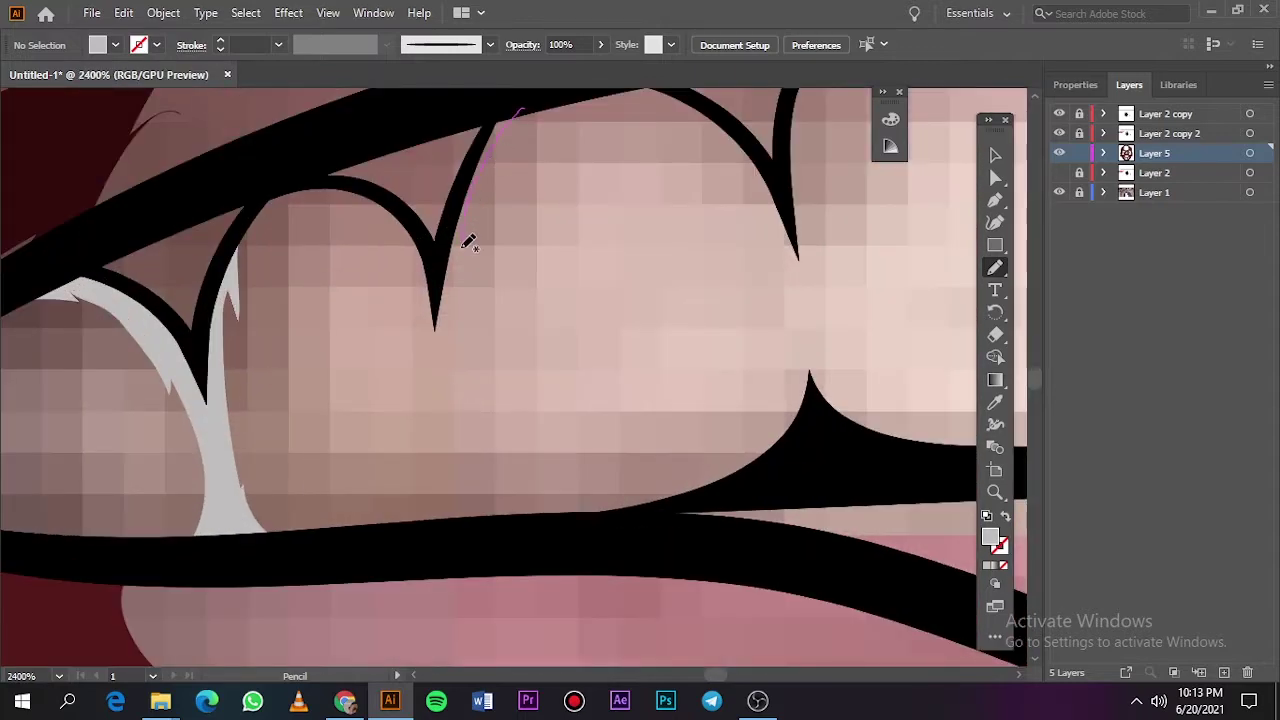
{"action": "left_click_drag", "start_coordinate": [446, 458], "coordinate": [426, 479]}
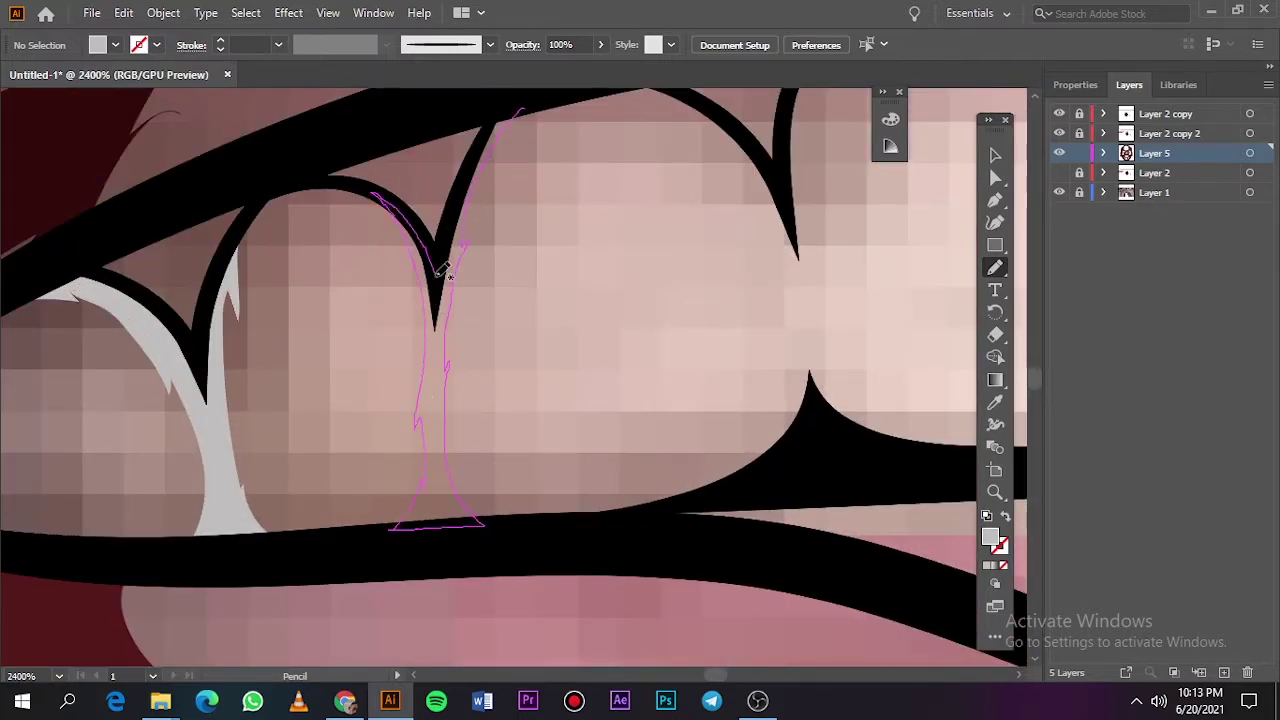
{"action": "mouse_move", "coordinate": [432, 328]}
{"action": "left_mouse_down"}
{"action": "mouse_move", "coordinate": [529, 100]}
{"action": "mouse_move", "coordinate": [474, 197]}
{"action": "left_mouse_up"}
Trace grey shading along the sides of the next teeth.
{"action": "scroll", "coordinate": [563, 171], "scroll_direction": "right", "scroll_amount": 5}
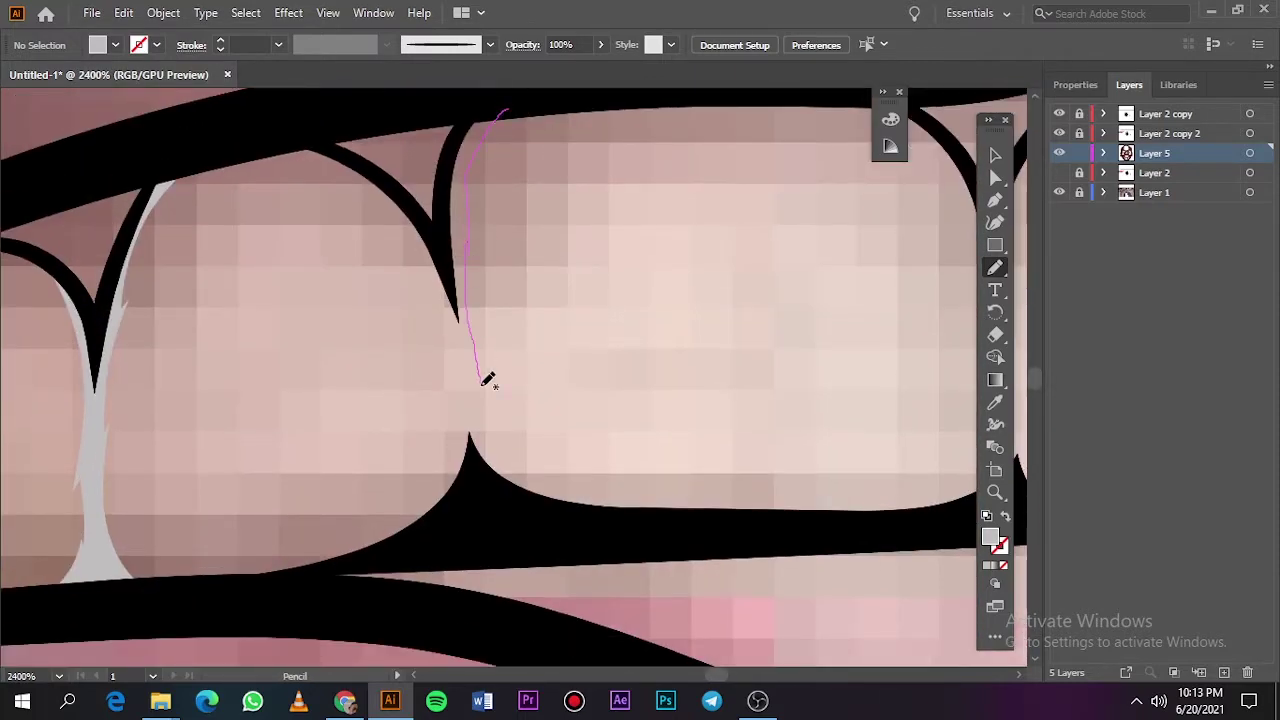
{"action": "left_click_drag", "start_coordinate": [487, 379], "coordinate": [416, 551]}
{"action": "left_click_drag", "start_coordinate": [420, 240], "coordinate": [472, 114]}
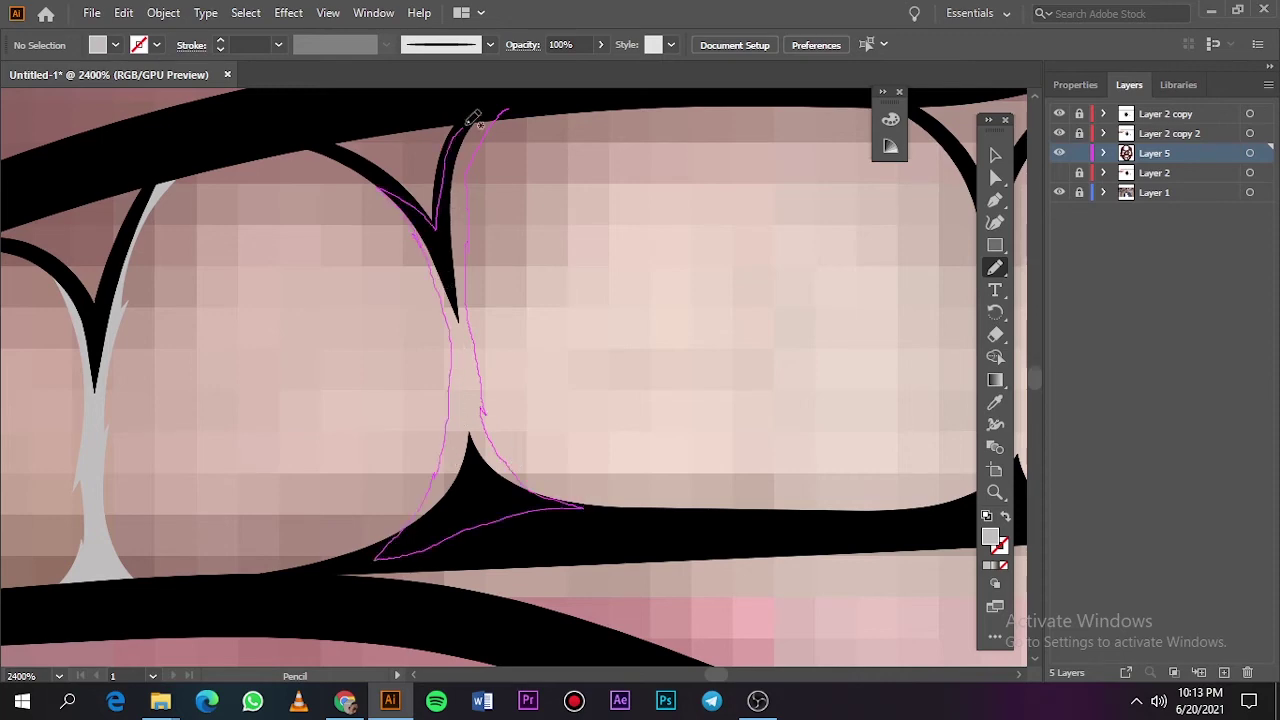
{"action": "scroll", "coordinate": [510, 230], "scroll_direction": "down", "scroll_amount": 5}
{"action": "scroll", "coordinate": [510, 230], "scroll_direction": "up", "scroll_amount": 5}
{"action": "scroll", "coordinate": [510, 230], "scroll_direction": "up", "scroll_amount": 2}
{"action": "left_click_drag", "start_coordinate": [629, 127], "coordinate": [548, 195]}
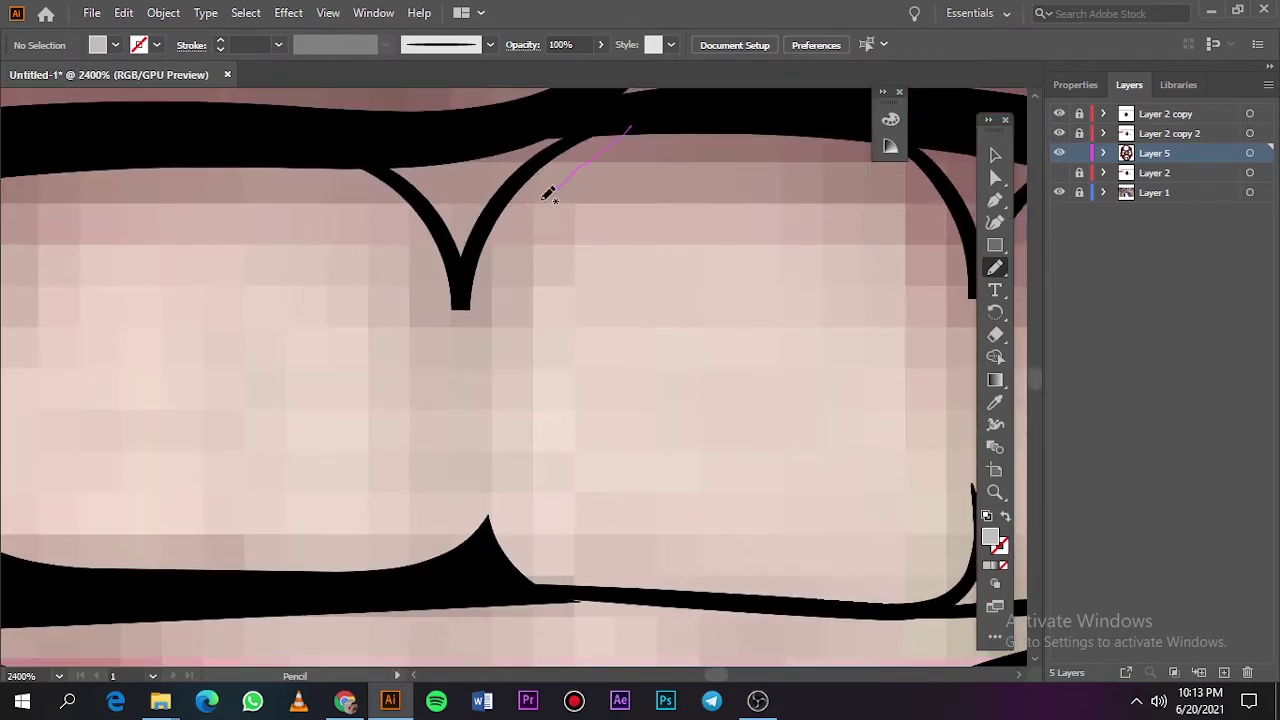
{"action": "mouse_move", "coordinate": [496, 386]}
{"action": "left_mouse_down"}
{"action": "mouse_move", "coordinate": [414, 589]}
{"action": "mouse_move", "coordinate": [429, 500]}
{"action": "mouse_move", "coordinate": [400, 206]}
{"action": "mouse_move", "coordinate": [462, 268]}
{"action": "left_mouse_up"}
Toggle Layer 1 and Layer 2 visibility to check the tooth shading against the photo.
{"action": "key", "text": "ctrl+0"}
{"action": "left_click", "coordinate": [1059, 172]}
{"action": "left_click", "coordinate": [1059, 192]}
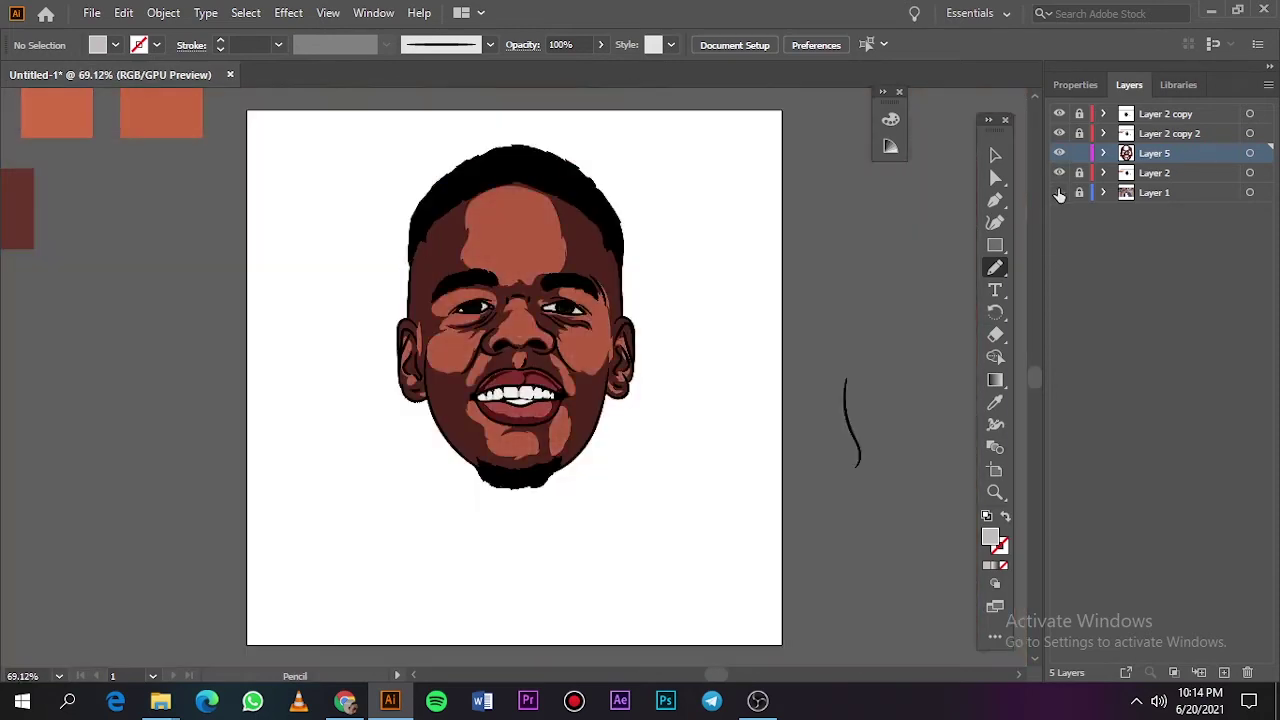
{"action": "left_click", "coordinate": [1059, 192]}
{"action": "scroll", "coordinate": [515, 395], "scroll_direction": "up", "scroll_amount": 9}
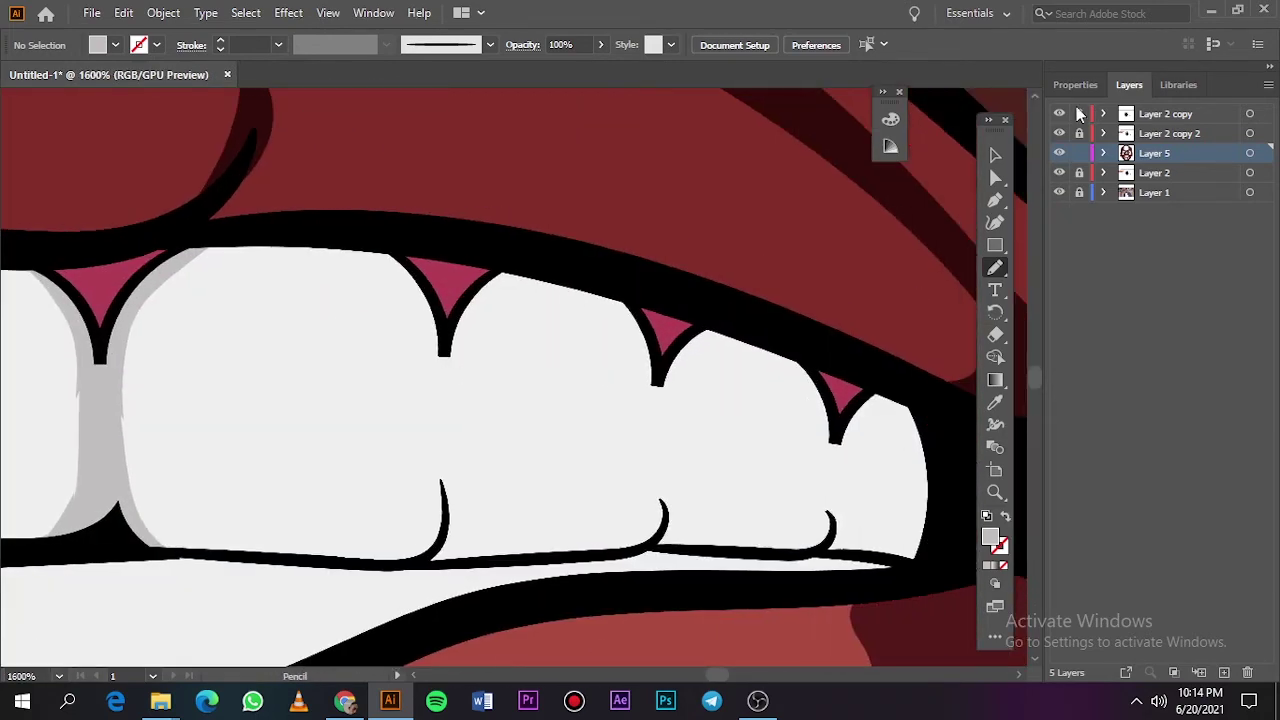
{"action": "left_click", "coordinate": [1059, 172]}
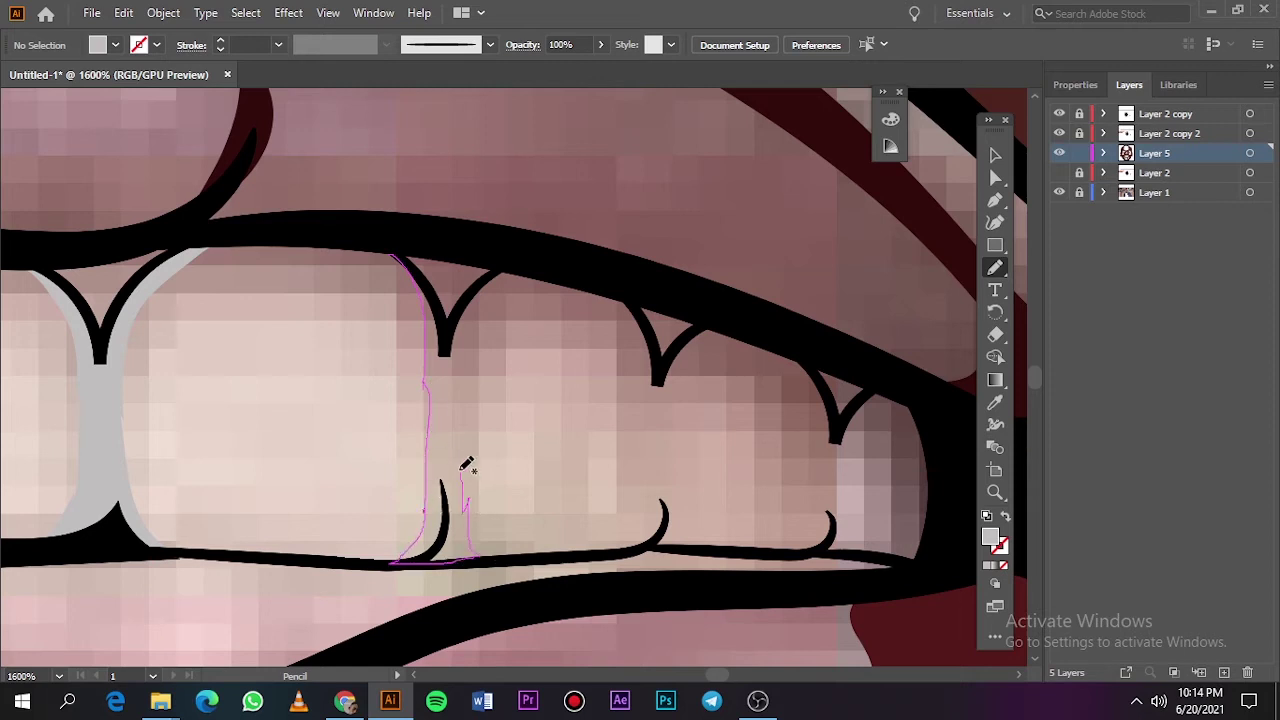
Shade the remaining tooth gaps and edges grey, ending at the rightmost tooth.
{"action": "mouse_move", "coordinate": [467, 361]}
{"action": "left_mouse_down"}
{"action": "mouse_move", "coordinate": [470, 262]}
{"action": "mouse_move", "coordinate": [398, 256]}
{"action": "left_mouse_up"}
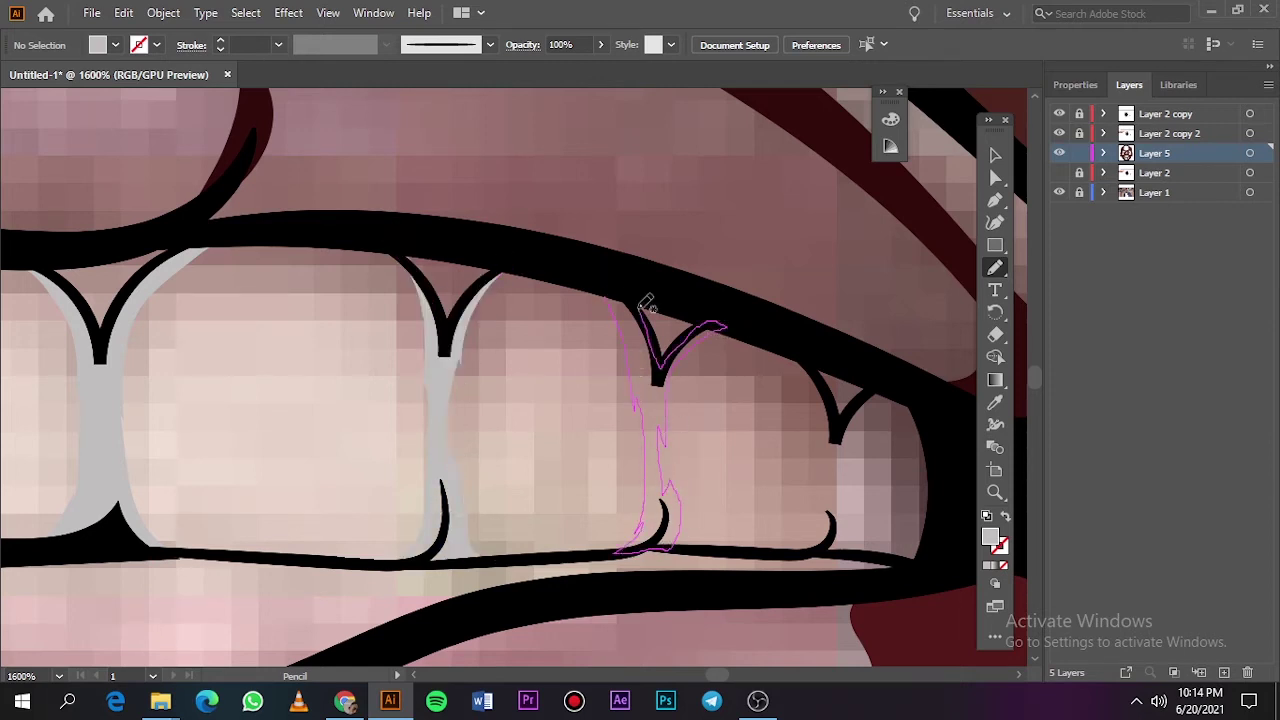
{"action": "left_click_drag", "start_coordinate": [688, 352], "coordinate": [605, 300]}
{"action": "mouse_move", "coordinate": [828, 462]}
{"action": "left_mouse_down"}
{"action": "mouse_move", "coordinate": [832, 420]}
{"action": "mouse_move", "coordinate": [876, 403]}
{"action": "left_mouse_up"}
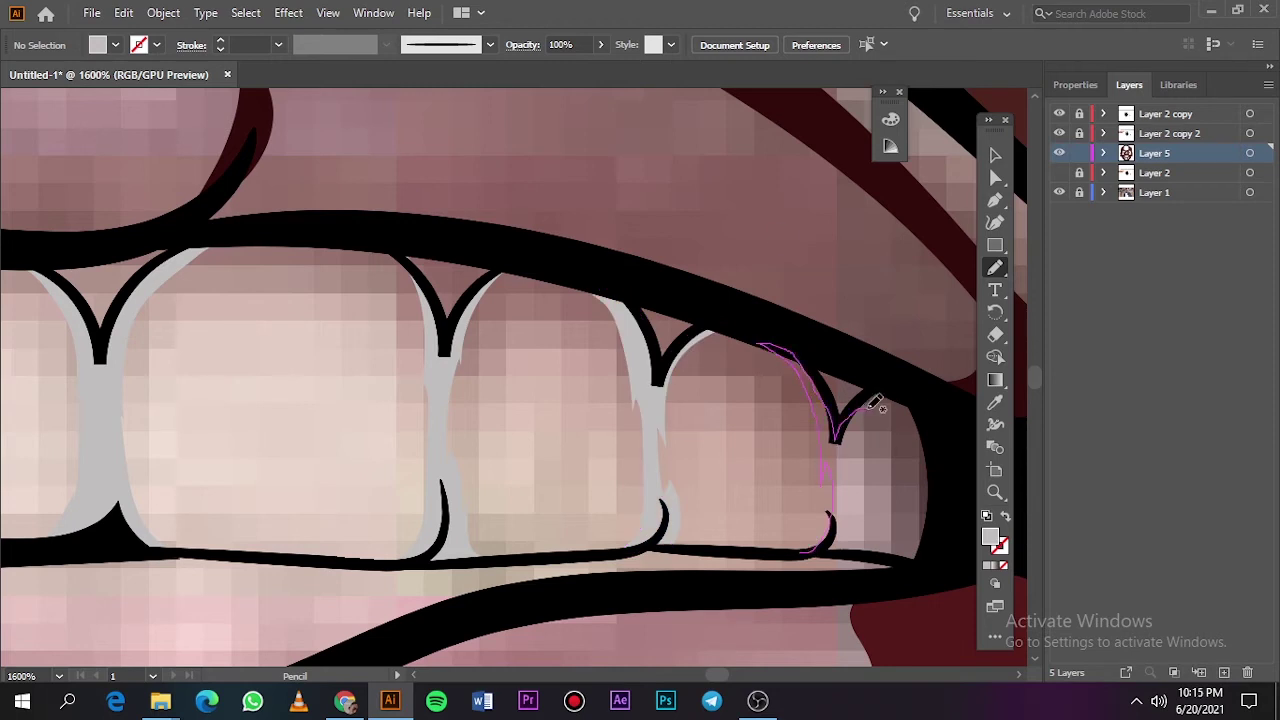
{"action": "left_click_drag", "start_coordinate": [857, 543], "coordinate": [855, 548]}
{"action": "left_click_drag", "start_coordinate": [852, 425], "coordinate": [907, 420]}
{"action": "left_click_drag", "start_coordinate": [887, 548], "coordinate": [865, 552]}
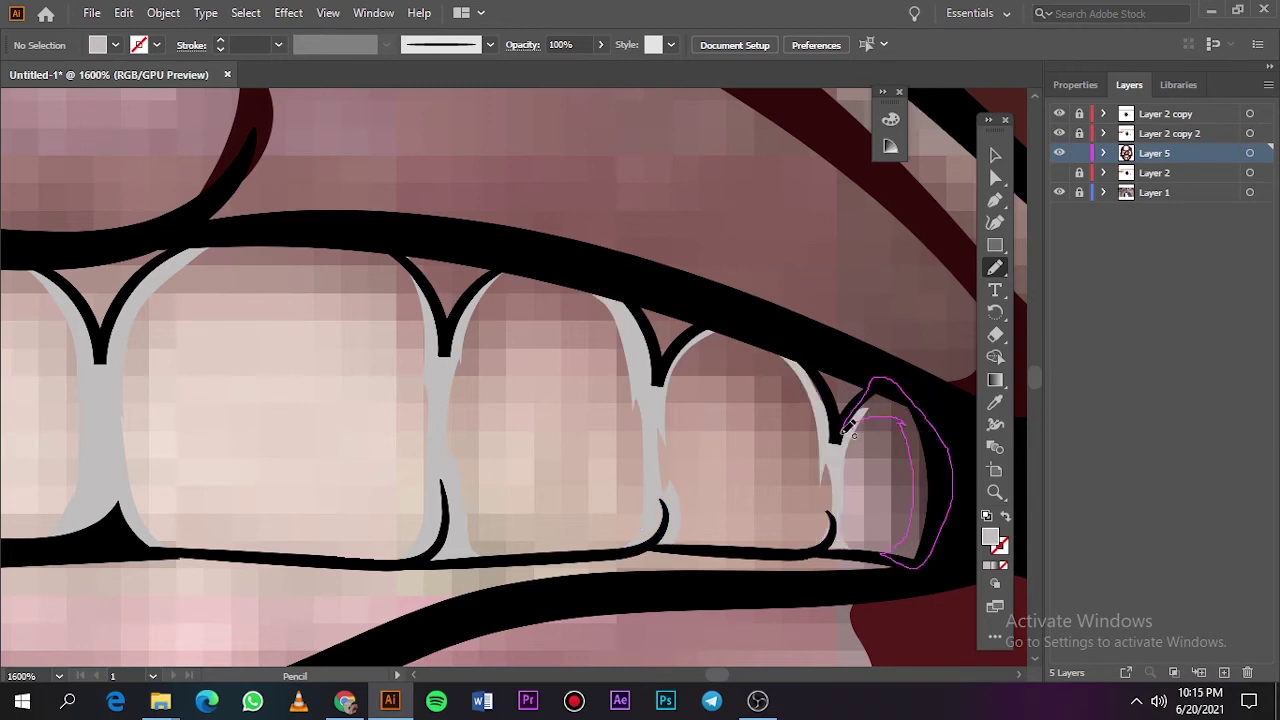
Zoom out and toggle layer visibility to check the result against the photo.
{"action": "key", "text": "ctrl+0"}
{"action": "left_click", "coordinate": [1059, 192]}
{"action": "left_click", "coordinate": [1059, 172]}
{"action": "scroll", "coordinate": [515, 390], "scroll_direction": "up", "scroll_amount": 5}
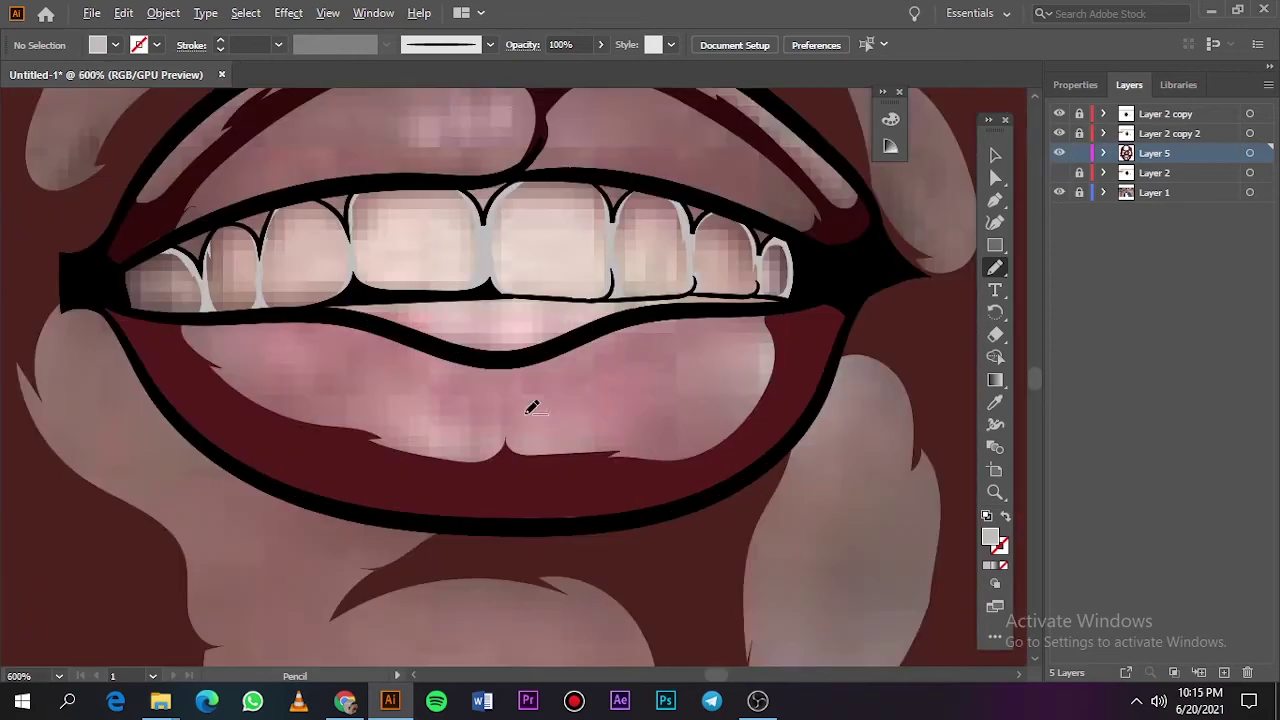
{"action": "scroll", "coordinate": [480, 380], "scroll_direction": "up", "scroll_amount": 3}
Fill the space between the lips and under the teeth with grey shapes.
{"action": "left_click_drag", "start_coordinate": [430, 385], "coordinate": [368, 310]}
{"action": "left_click_drag", "start_coordinate": [387, 375], "coordinate": [428, 386]}
{"action": "left_click_drag", "start_coordinate": [490, 312], "coordinate": [514, 327]}
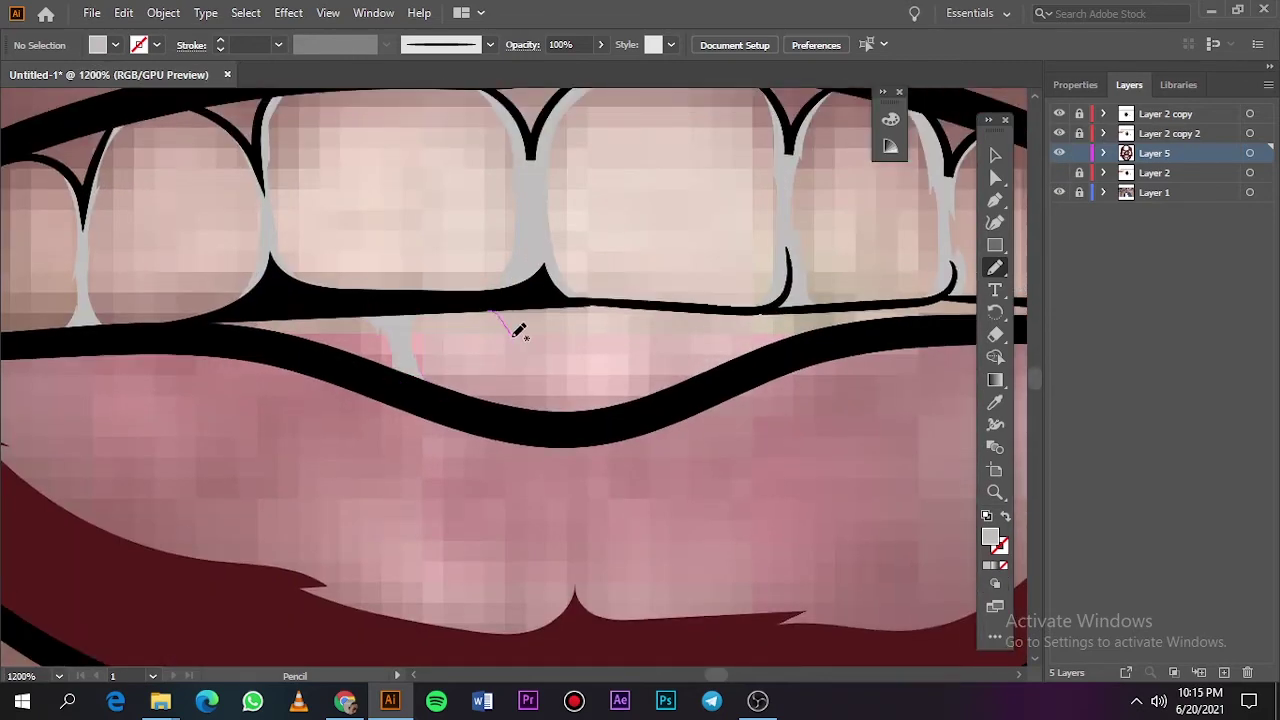
{"action": "left_click_drag", "start_coordinate": [585, 308], "coordinate": [587, 310]}
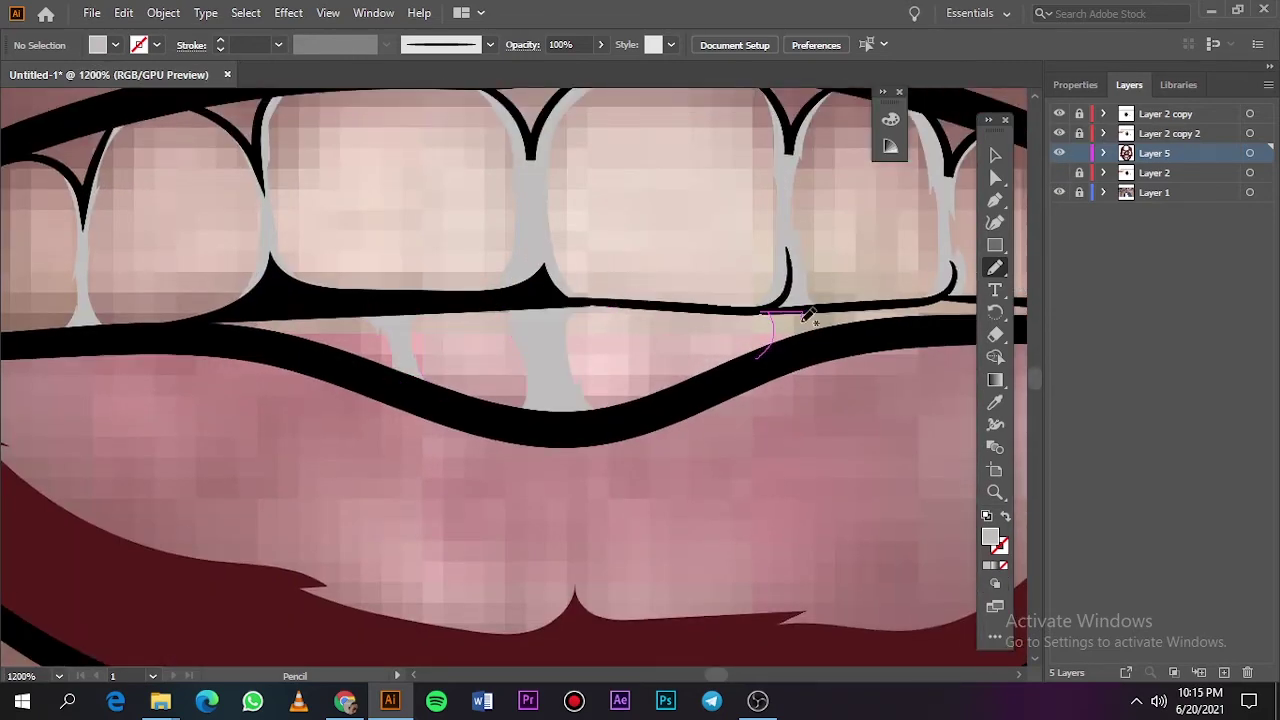
{"action": "left_click_drag", "start_coordinate": [808, 316], "coordinate": [760, 357]}
{"action": "key", "text": "ctrl+0"}
{"action": "left_click", "coordinate": [1059, 172]}
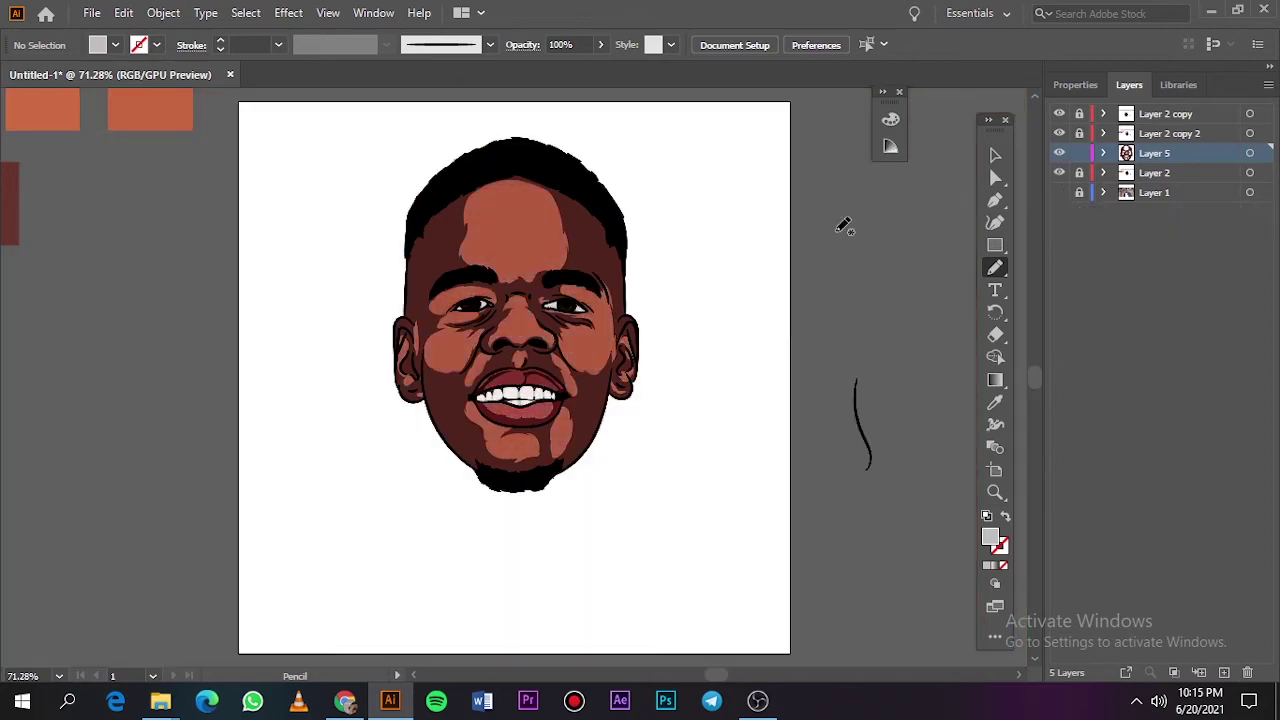
{"action": "scroll", "coordinate": [657, 349], "scroll_direction": "up", "scroll_amount": 10}
Sample black from the eye and set a near-black fill in the Color Picker.
{"action": "scroll", "coordinate": [657, 349], "scroll_direction": "up", "scroll_amount": 3}
{"action": "key", "text": "i"}
{"action": "left_click", "coordinate": [949, 491]}
{"action": "double_click", "coordinate": [990, 537]}
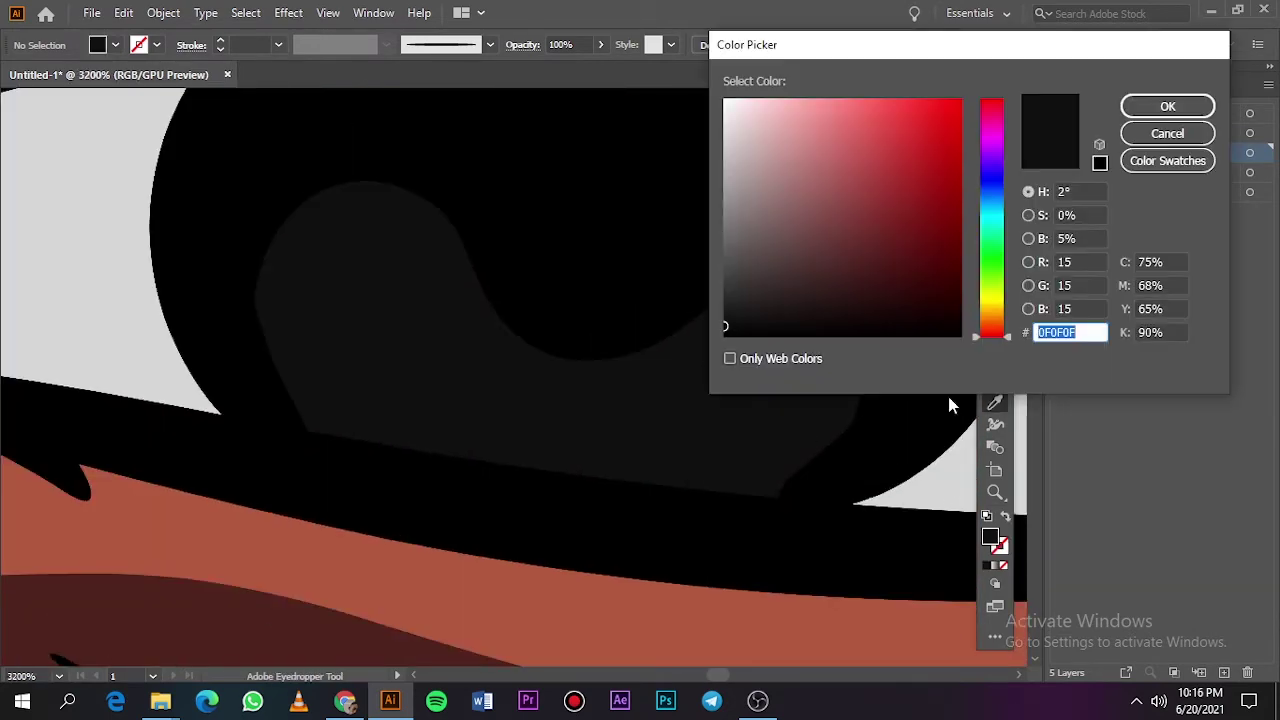
{"action": "left_click", "coordinate": [1168, 107]}
{"action": "key", "text": "n"}
Pencil a dark curved detail shape inside the iris.
{"action": "mouse_move", "coordinate": [385, 462]}
{"action": "left_mouse_down"}
{"action": "mouse_move", "coordinate": [745, 324]}
{"action": "mouse_move", "coordinate": [386, 457]}
{"action": "left_mouse_up"}
{"action": "scroll", "coordinate": [385, 457], "scroll_direction": "down", "scroll_amount": 4}
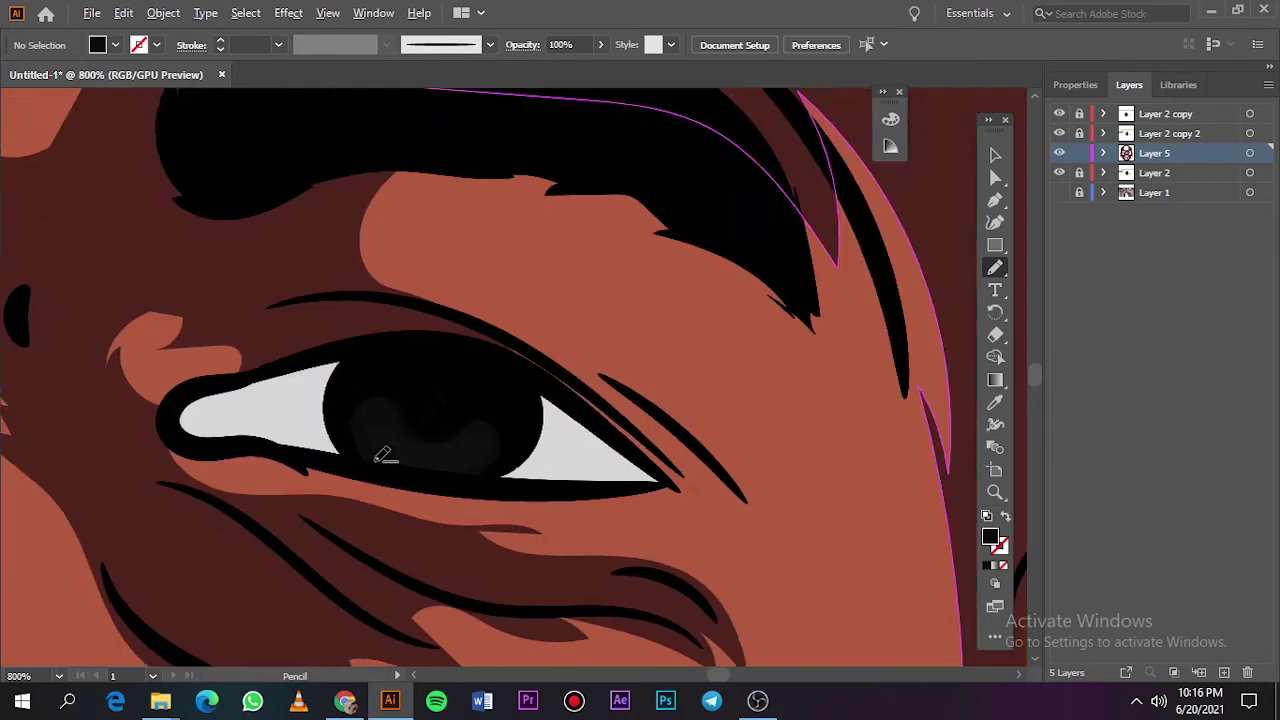
{"action": "scroll", "coordinate": [385, 457], "scroll_direction": "up", "scroll_amount": 3}
{"action": "mouse_move", "coordinate": [363, 542]}
{"action": "left_mouse_down"}
{"action": "mouse_move", "coordinate": [380, 432]}
{"action": "mouse_move", "coordinate": [598, 449]}
{"action": "left_mouse_up"}
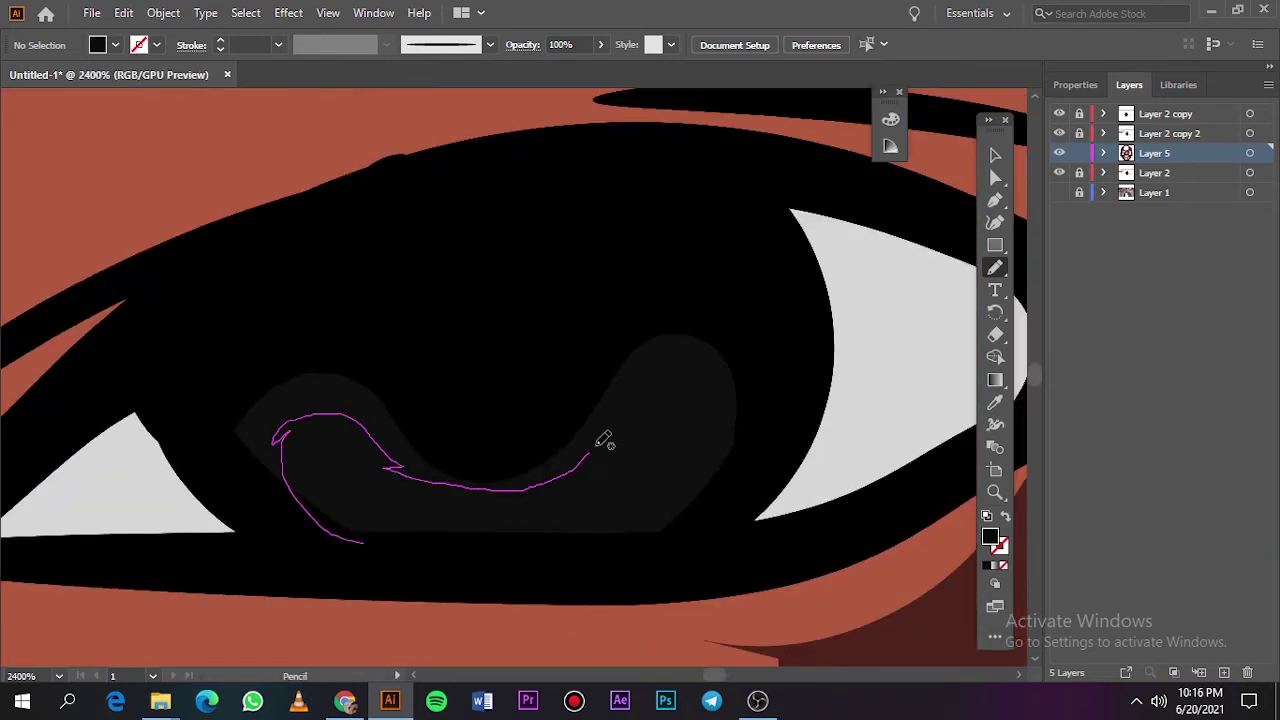
{"action": "left_click_drag", "start_coordinate": [704, 380], "coordinate": [428, 277]}
{"action": "scroll", "coordinate": [360, 531], "scroll_direction": "down", "scroll_amount": 3}
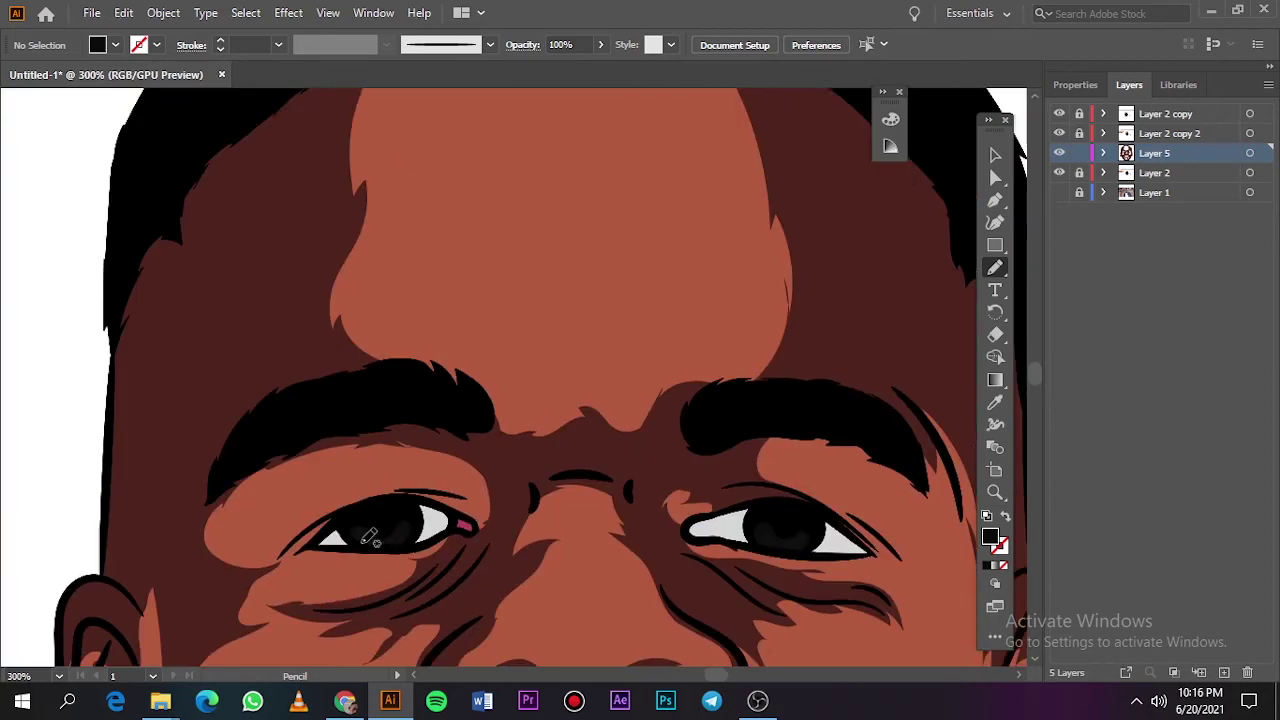
{"action": "scroll", "coordinate": [363, 530], "scroll_direction": "up", "scroll_amount": 3}
Sample the eye-white grey and tint it toward a pale grey-purple fill.
{"action": "key", "text": "i"}
{"action": "scroll", "coordinate": [363, 530], "scroll_direction": "left", "scroll_amount": 3}
{"action": "left_click", "coordinate": [380, 400]}
{"action": "double_click", "coordinate": [990, 537]}
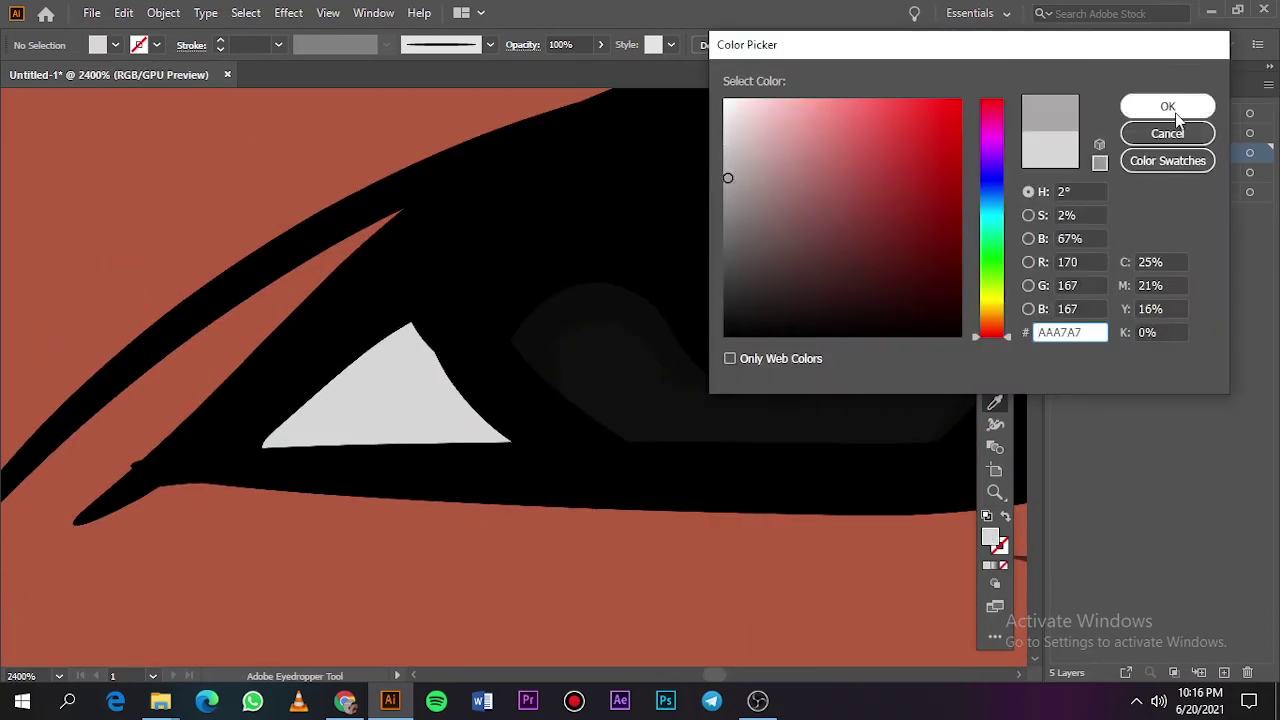
{"action": "left_click", "coordinate": [997, 135]}
{"action": "left_click", "coordinate": [1167, 106]}
{"action": "key", "text": "n"}
Pencil grey-purple shadows across the upper eye whites of both eyes.
{"action": "mouse_move", "coordinate": [290, 448]}
{"action": "left_mouse_down"}
{"action": "mouse_move", "coordinate": [457, 357]}
{"action": "mouse_move", "coordinate": [318, 475]}
{"action": "left_mouse_up"}
{"action": "key", "text": "ctrl+minus"}
{"action": "key", "text": "ctrl+minus"}
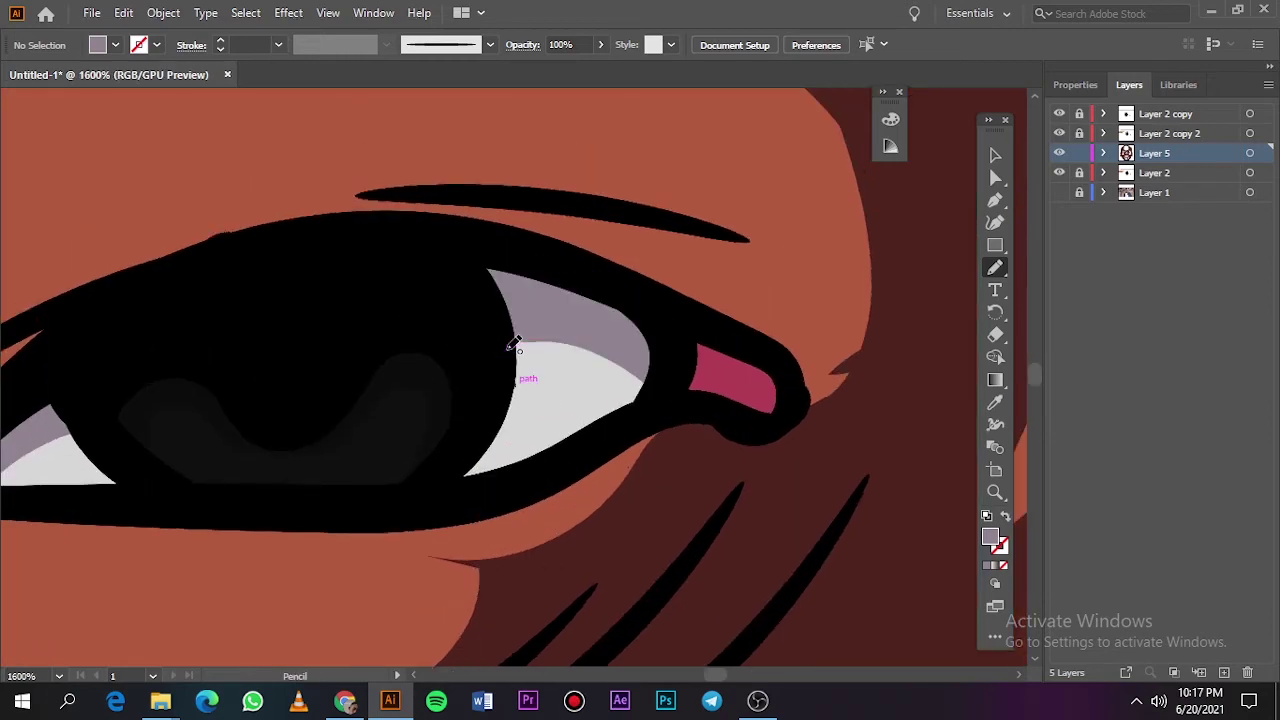
{"action": "key", "text": "ctrl+minus"}
{"action": "key", "text": "ctrl+minus"}
{"action": "key", "text": "ctrl+minus"}
{"action": "key", "text": "ctrl+plus"}
{"action": "key", "text": "ctrl+plus"}
{"action": "key", "text": "ctrl+plus"}
{"action": "key", "text": "ctrl+plus"}
{"action": "key", "text": "ctrl+plus"}
{"action": "key", "text": "ctrl+plus"}
{"action": "mouse_move", "coordinate": [586, 337]}
{"action": "left_mouse_down"}
{"action": "mouse_move", "coordinate": [229, 257]}
{"action": "mouse_move", "coordinate": [648, 162]}
{"action": "left_mouse_up"}
{"action": "scroll", "coordinate": [575, 350], "scroll_direction": "right", "scroll_amount": 10}
{"action": "mouse_move", "coordinate": [514, 349]}
{"action": "left_mouse_down"}
{"action": "mouse_move", "coordinate": [806, 434]}
{"action": "mouse_move", "coordinate": [737, 320]}
{"action": "mouse_move", "coordinate": [505, 385]}
{"action": "left_mouse_up"}
Add a new layer and sample the dark red-brown skin colour as fill.
{"action": "key", "text": "ctrl+0"}
{"action": "left_click", "coordinate": [1174, 172]}
{"action": "key", "text": "ctrl+l"}
{"action": "key", "text": "i"}
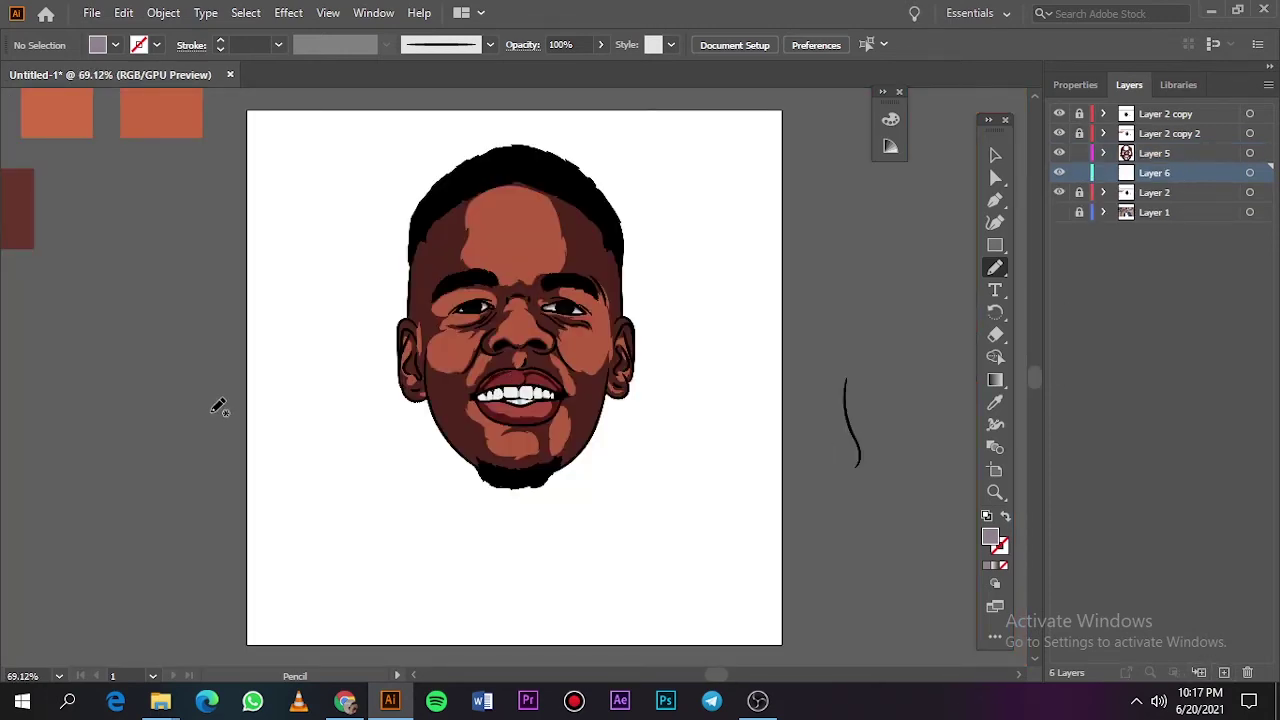
{"action": "scroll", "coordinate": [222, 401], "scroll_direction": "left", "scroll_amount": 5}
{"action": "left_click", "coordinate": [183, 210]}
{"action": "scroll", "coordinate": [600, 380], "scroll_direction": "right", "scroll_amount": 5}
Over the reference photo, pencil two brown shapes around the forehead highlight.
{"action": "key", "text": "ctrl+plus"}
{"action": "key", "text": "ctrl+plus"}
{"action": "key", "text": "ctrl+plus"}
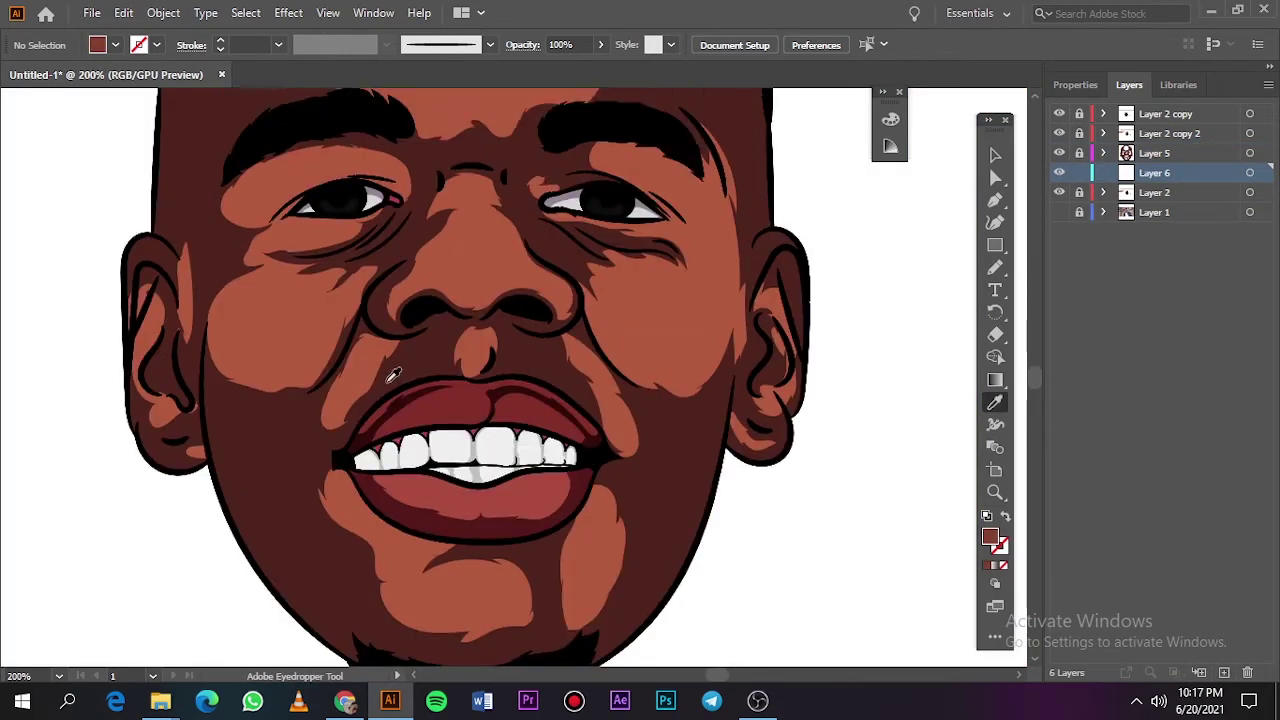
{"action": "scroll", "coordinate": [460, 380], "scroll_direction": "up", "scroll_amount": 8}
{"action": "left_click", "coordinate": [1059, 212]}
{"action": "left_click", "coordinate": [1059, 192]}
{"action": "key", "text": "ctrl+plus"}
{"action": "key", "text": "n"}
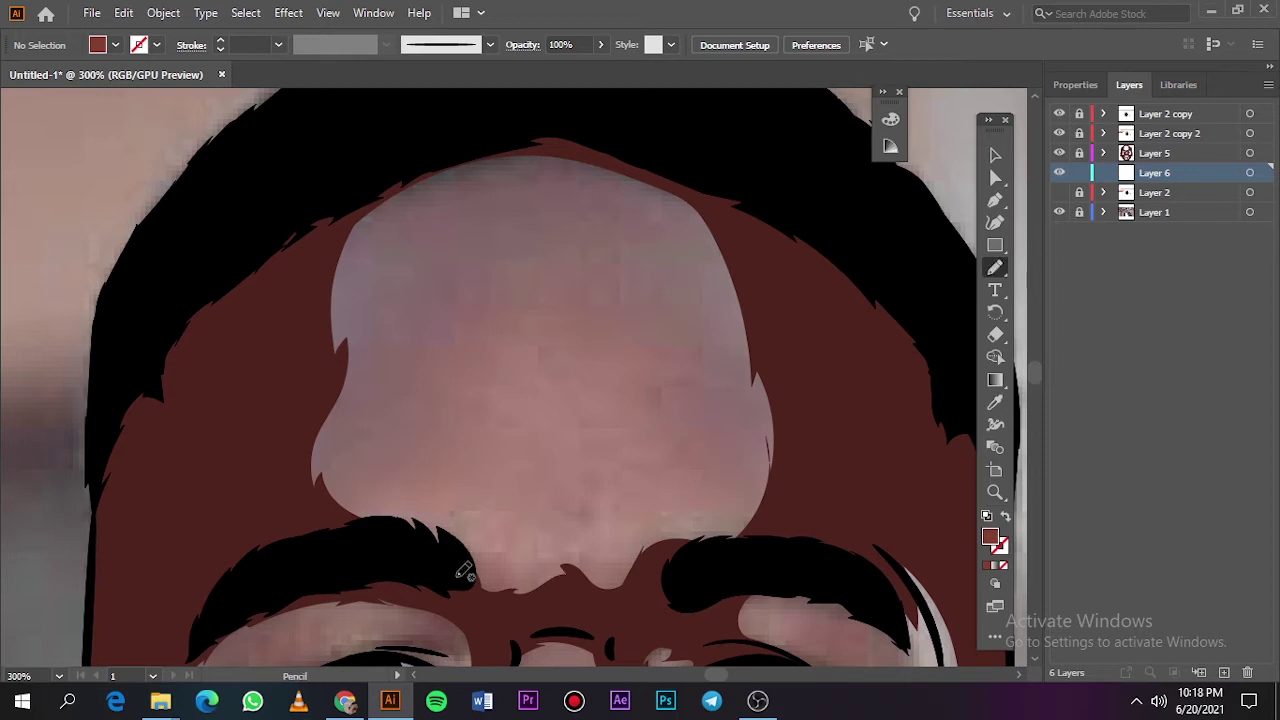
{"action": "mouse_move", "coordinate": [468, 566]}
{"action": "left_mouse_down"}
{"action": "mouse_move", "coordinate": [421, 503]}
{"action": "mouse_move", "coordinate": [614, 561]}
{"action": "left_mouse_up"}
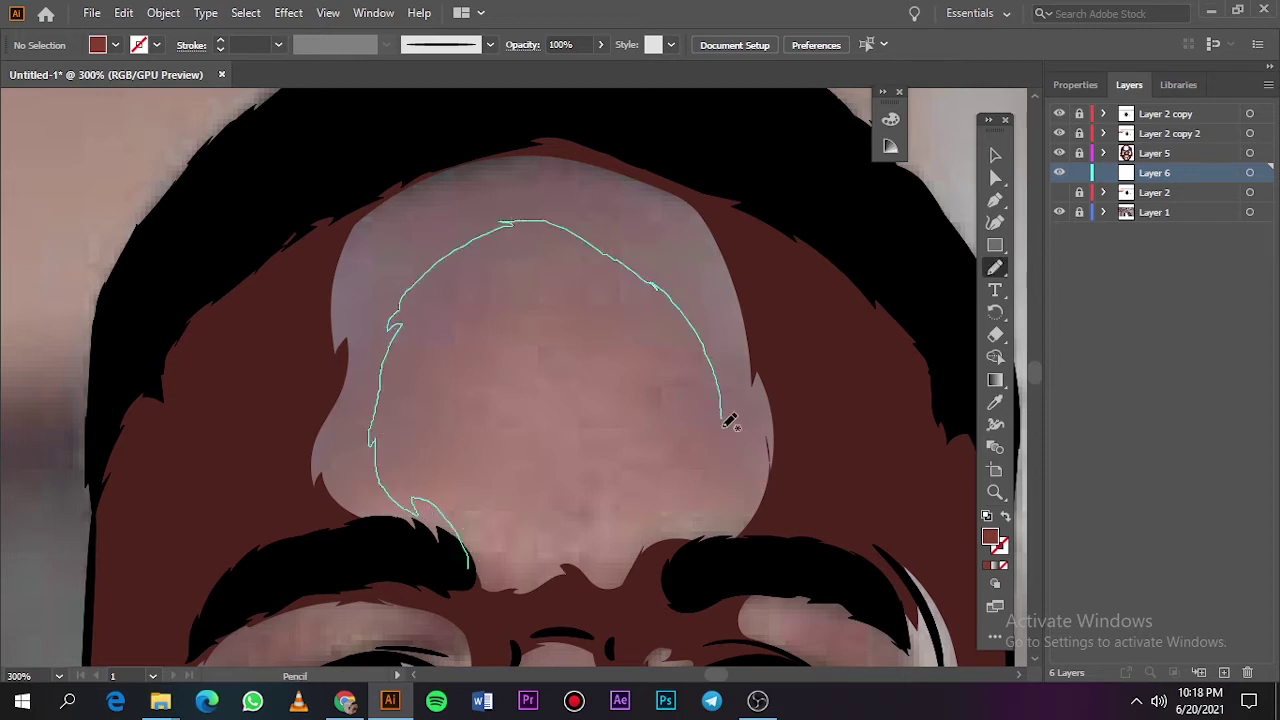
{"action": "mouse_move", "coordinate": [502, 562]}
{"action": "left_mouse_down"}
{"action": "mouse_move", "coordinate": [500, 606]}
{"action": "mouse_move", "coordinate": [300, 243]}
{"action": "mouse_move", "coordinate": [470, 576]}
{"action": "left_mouse_up"}
Hide the reference photo and select both forehead shapes.
{"action": "key", "text": "ctrl+0"}
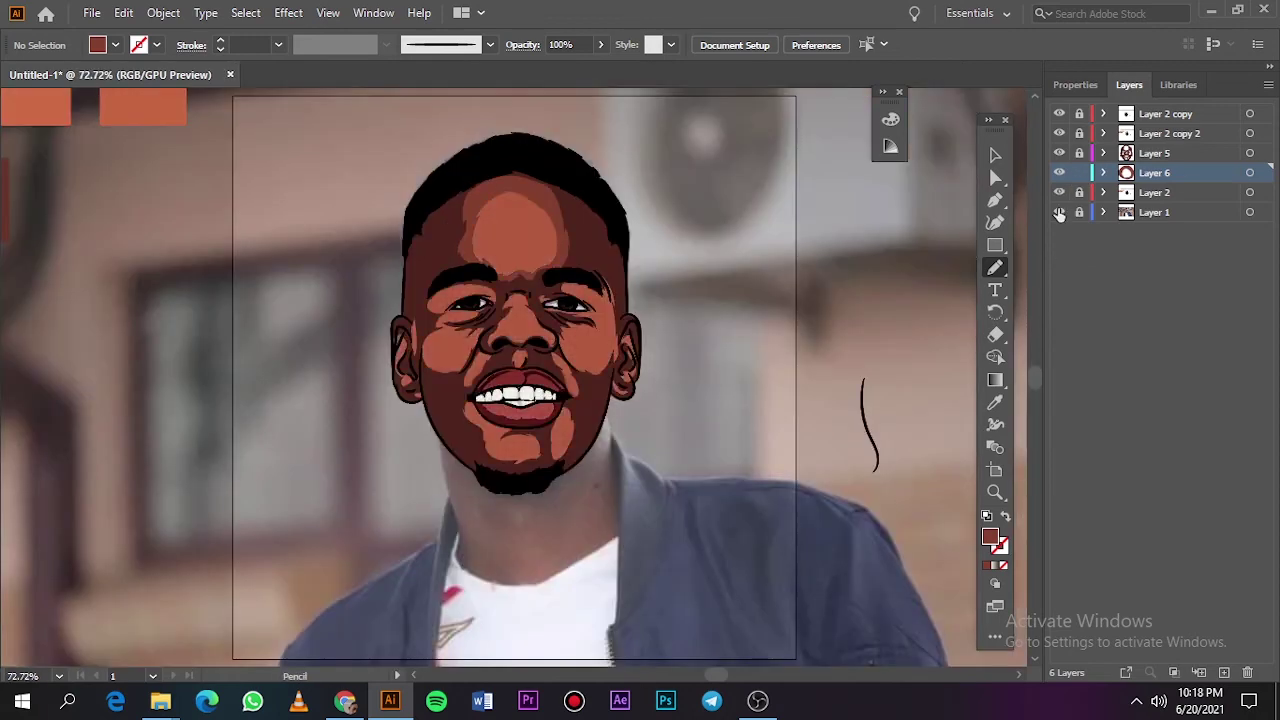
{"action": "left_click", "coordinate": [1059, 212]}
{"action": "scroll", "coordinate": [531, 214], "scroll_direction": "up", "scroll_amount": 3}
{"action": "key", "text": "v"}
{"action": "key", "text": "ctrl+a"}
Lighten the forehead shapes' brightness and saturation with Edit > Edit Colors > Recolor Artwork.
{"action": "left_click", "coordinate": [123, 14]}
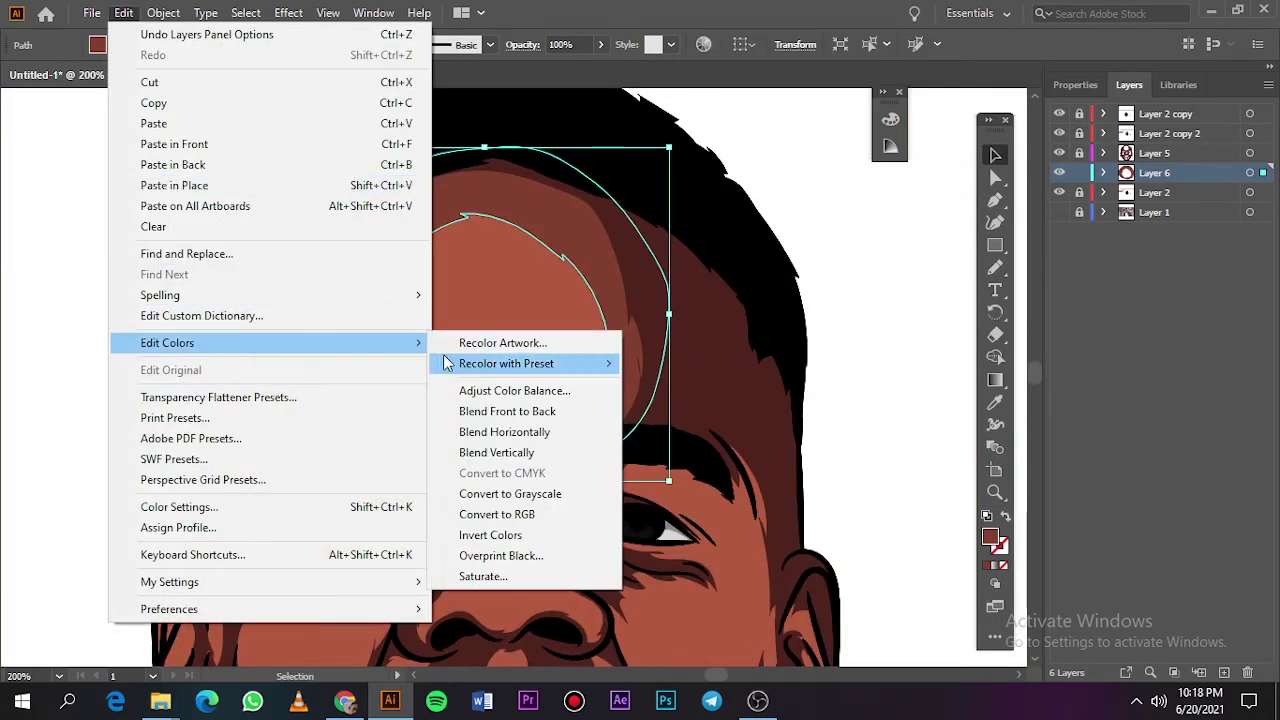
{"action": "left_click", "coordinate": [500, 340]}
{"action": "left_click_drag", "start_coordinate": [928, 545], "coordinate": [952, 516]}
{"action": "left_click", "coordinate": [927, 547]}
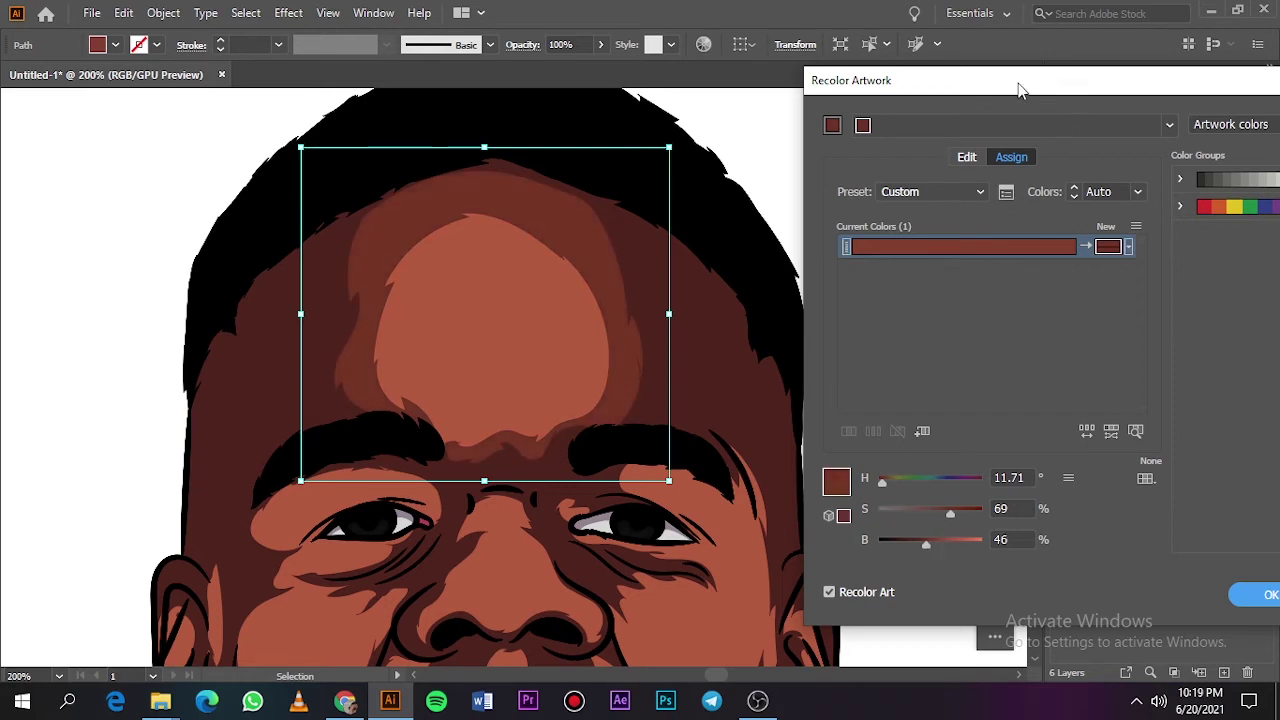
{"action": "key", "text": "Return"}
{"action": "left_click", "coordinate": [886, 443]}
Expand the face layer and select all of its face paths.
{"action": "left_click", "coordinate": [732, 360]}
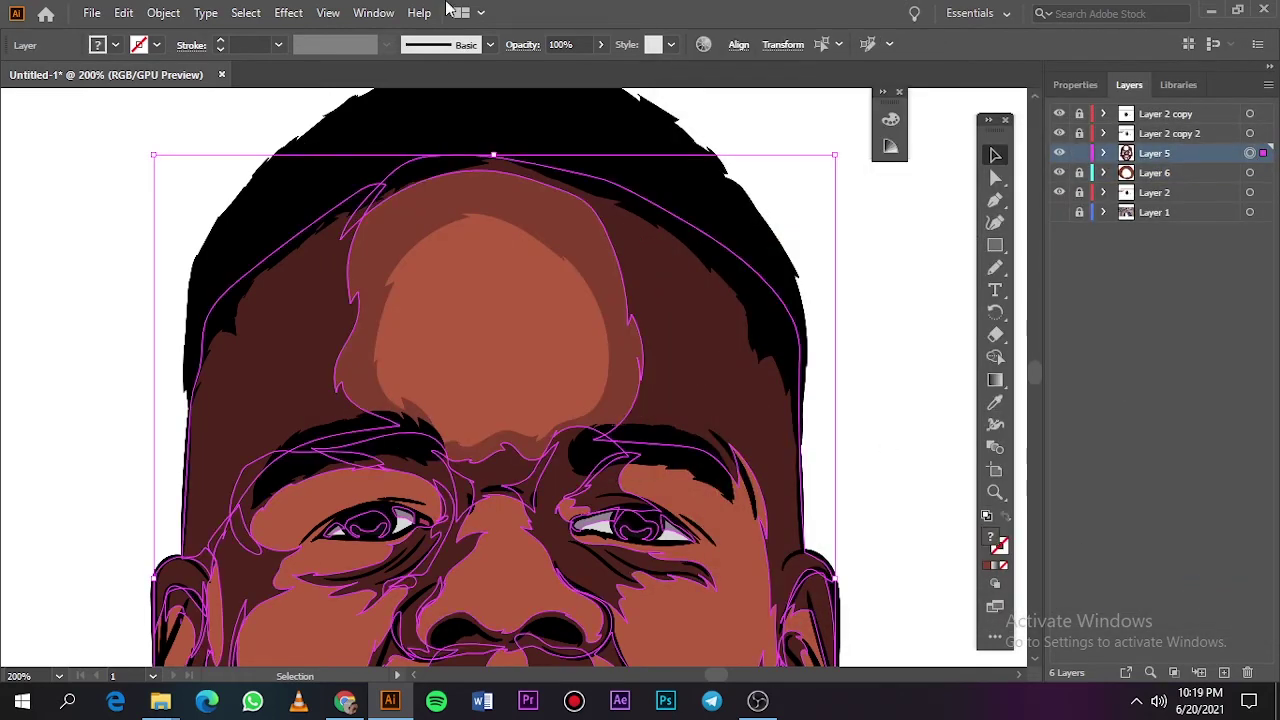
{"action": "left_click", "coordinate": [163, 12]}
{"action": "key", "text": "Escape"}
{"action": "scroll", "coordinate": [917, 263], "scroll_direction": "down", "scroll_amount": 5}
{"action": "scroll", "coordinate": [765, 329], "scroll_direction": "up", "scroll_amount": 3}
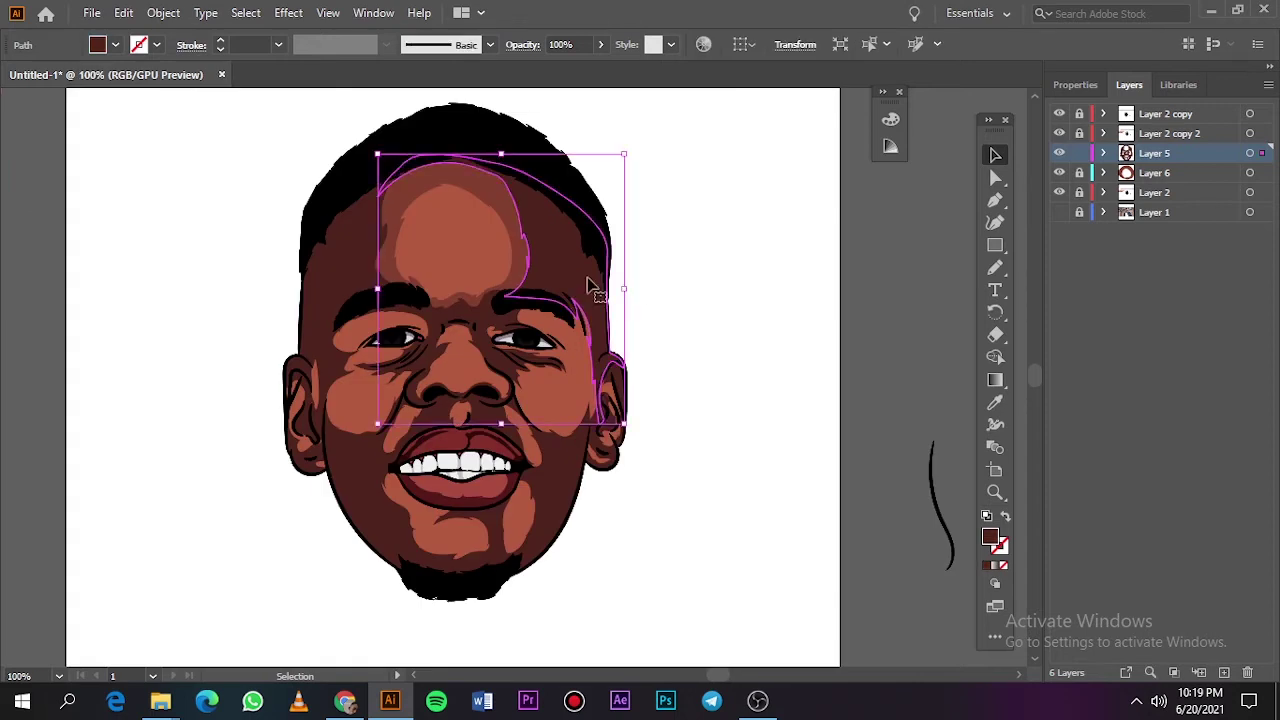
{"action": "left_click", "coordinate": [1104, 153]}
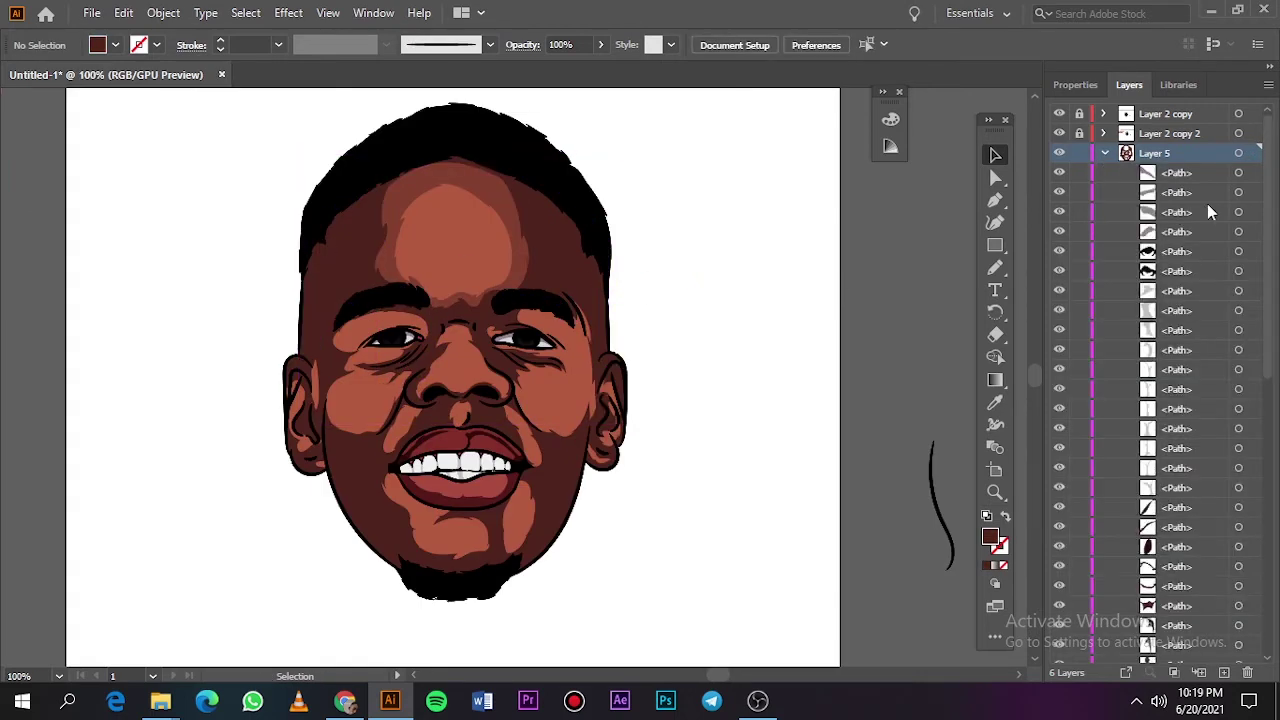
{"action": "scroll", "coordinate": [1207, 212], "scroll_direction": "down", "scroll_amount": 5}
{"action": "left_click", "coordinate": [1238, 220]}
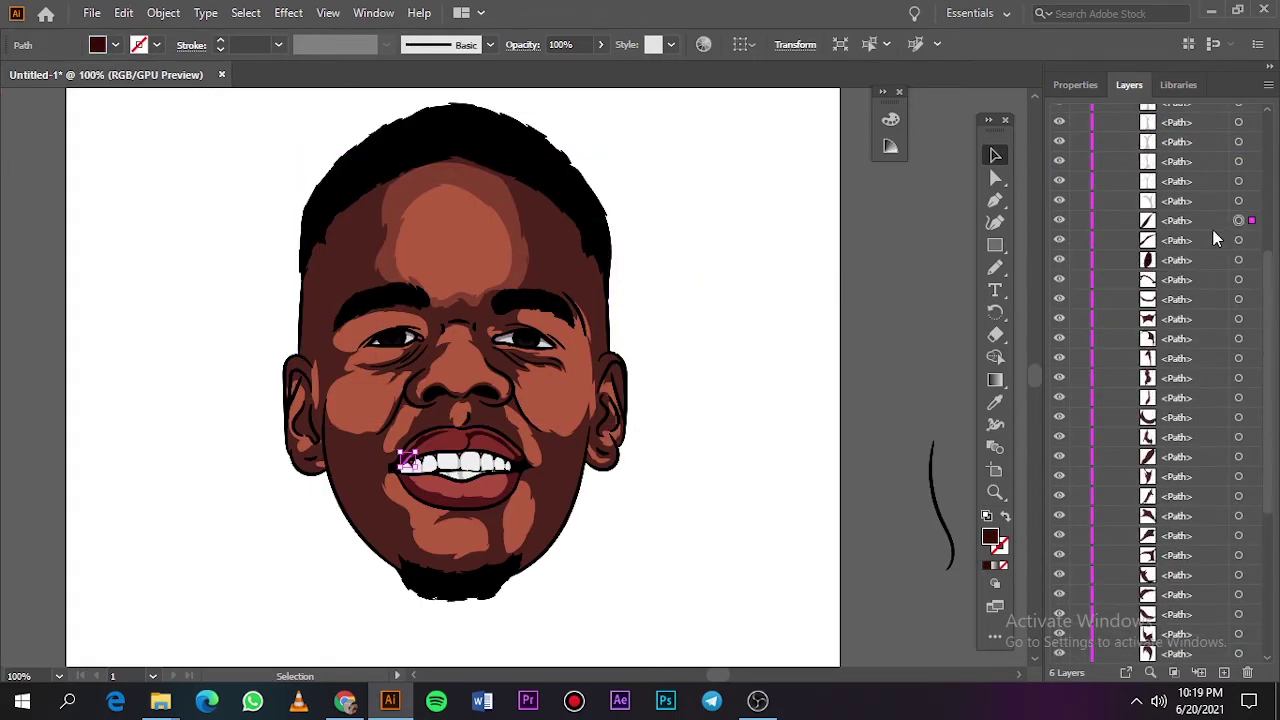
{"action": "scroll", "coordinate": [1230, 290], "scroll_direction": "down", "scroll_amount": 3}
{"action": "left_click_drag", "start_coordinate": [494, 352], "coordinate": [667, 573]}
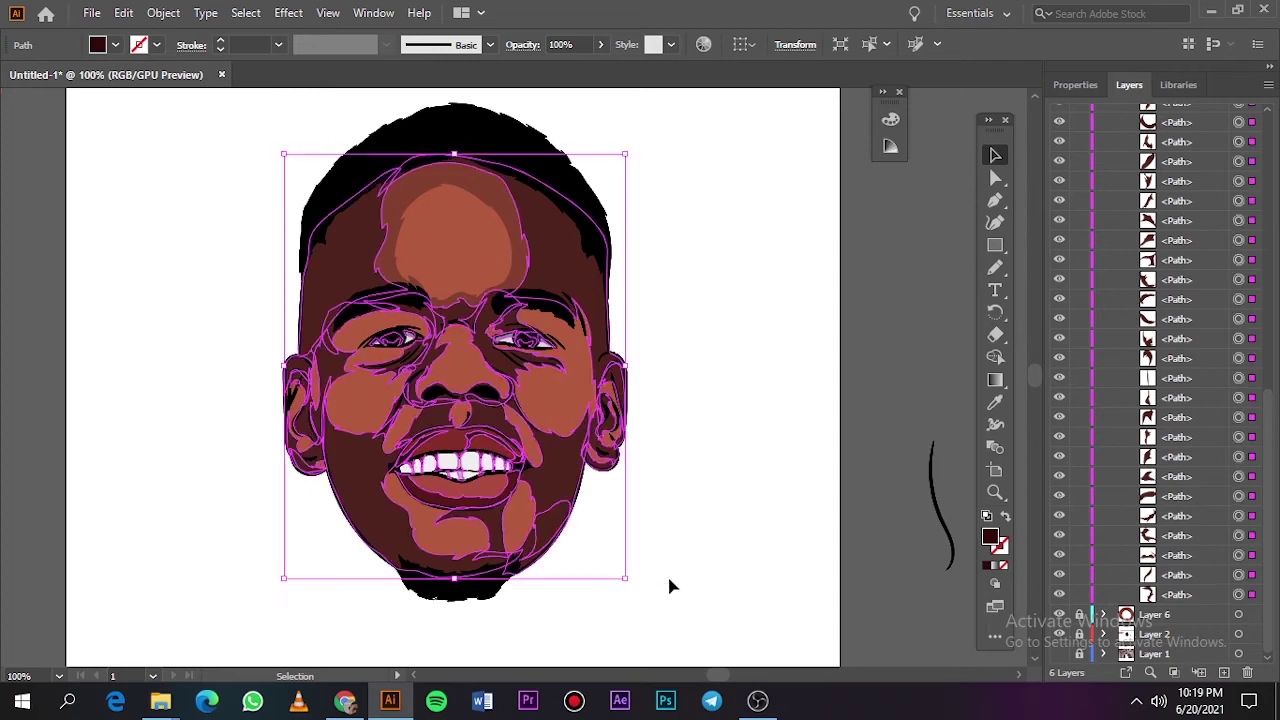
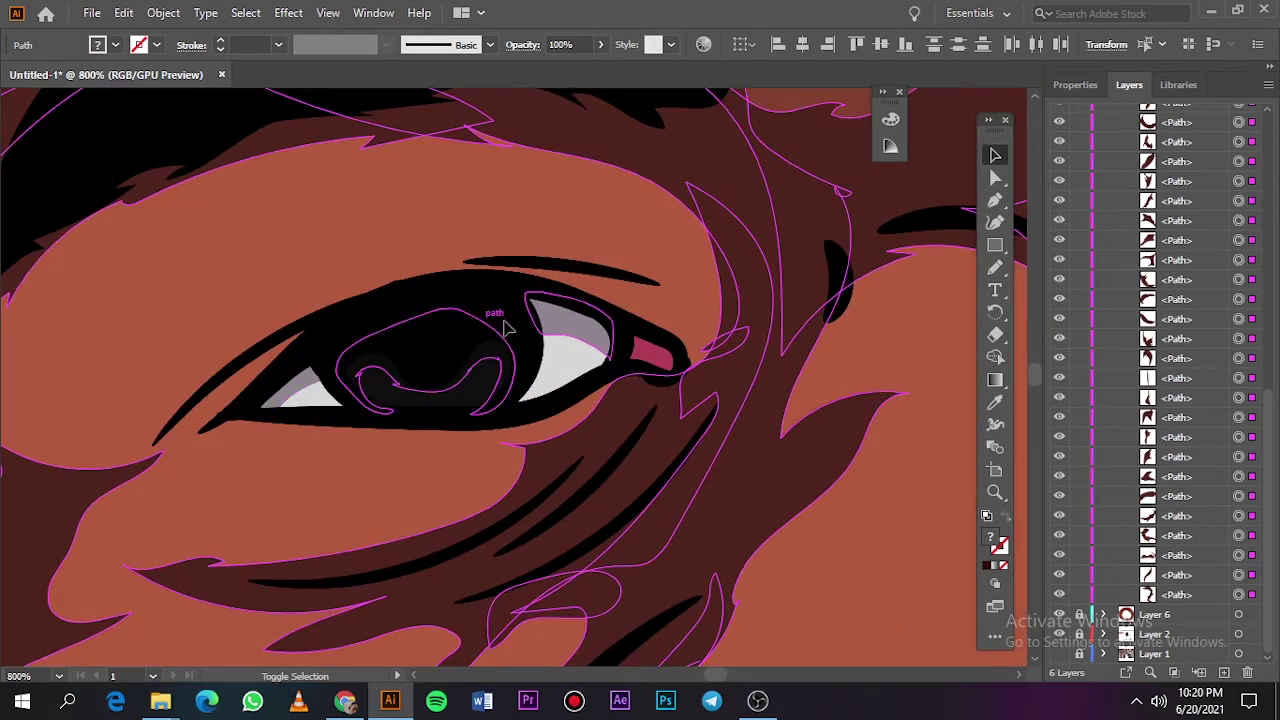
Select the dark brown face shading and slightly adjust its Brightness in Recolor Artwork.
{"action": "scroll", "coordinate": [508, 323], "scroll_direction": "down", "scroll_amount": 3}
{"action": "scroll", "coordinate": [600, 350], "scroll_direction": "right", "scroll_amount": 3}
{"action": "scroll", "coordinate": [767, 370], "scroll_direction": "down", "scroll_amount": 7}
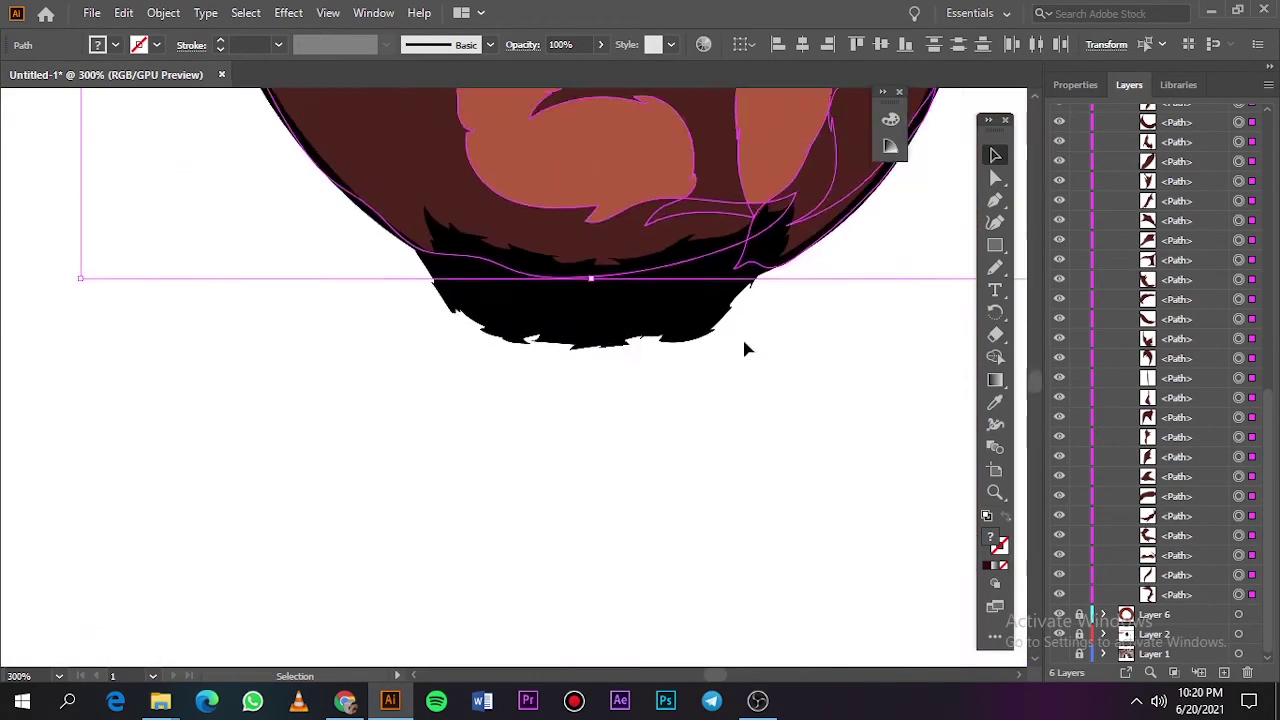
{"action": "scroll", "coordinate": [767, 370], "scroll_direction": "up", "scroll_amount": 3}
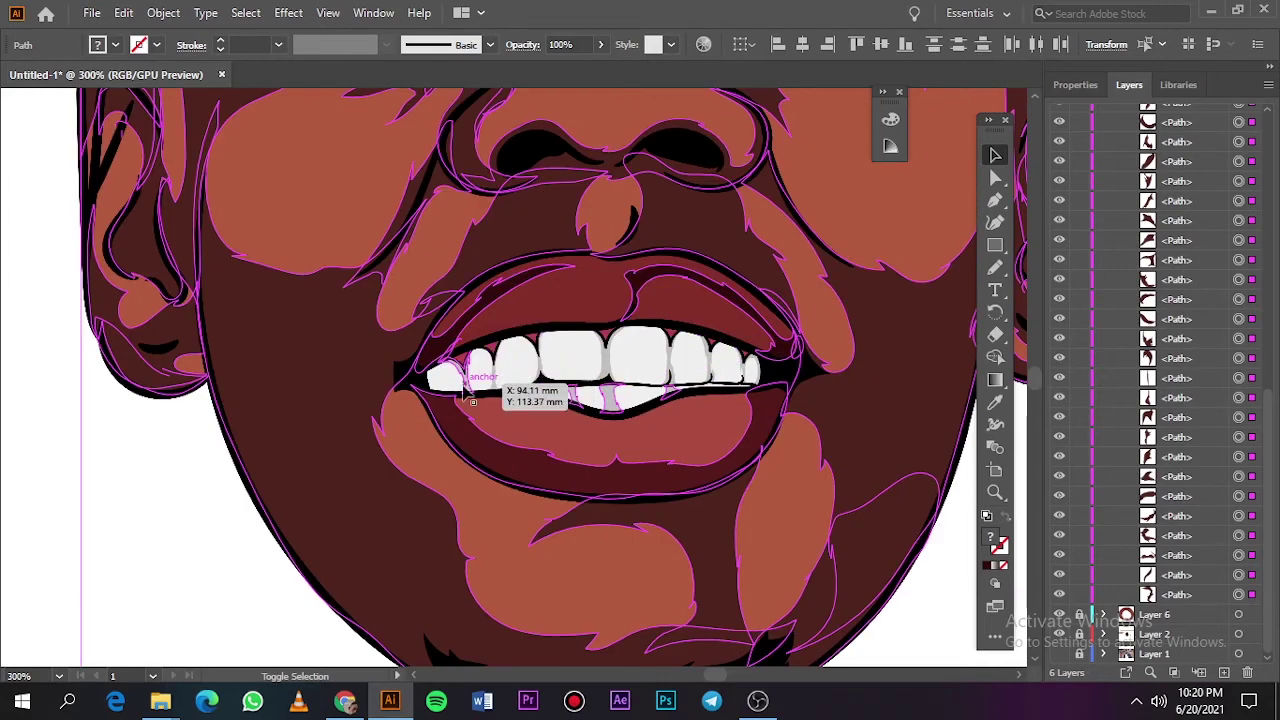
{"action": "left_click_drag", "start_coordinate": [565, 375], "coordinate": [580, 408]}
{"action": "scroll", "coordinate": [617, 420], "scroll_direction": "up", "scroll_amount": 3}
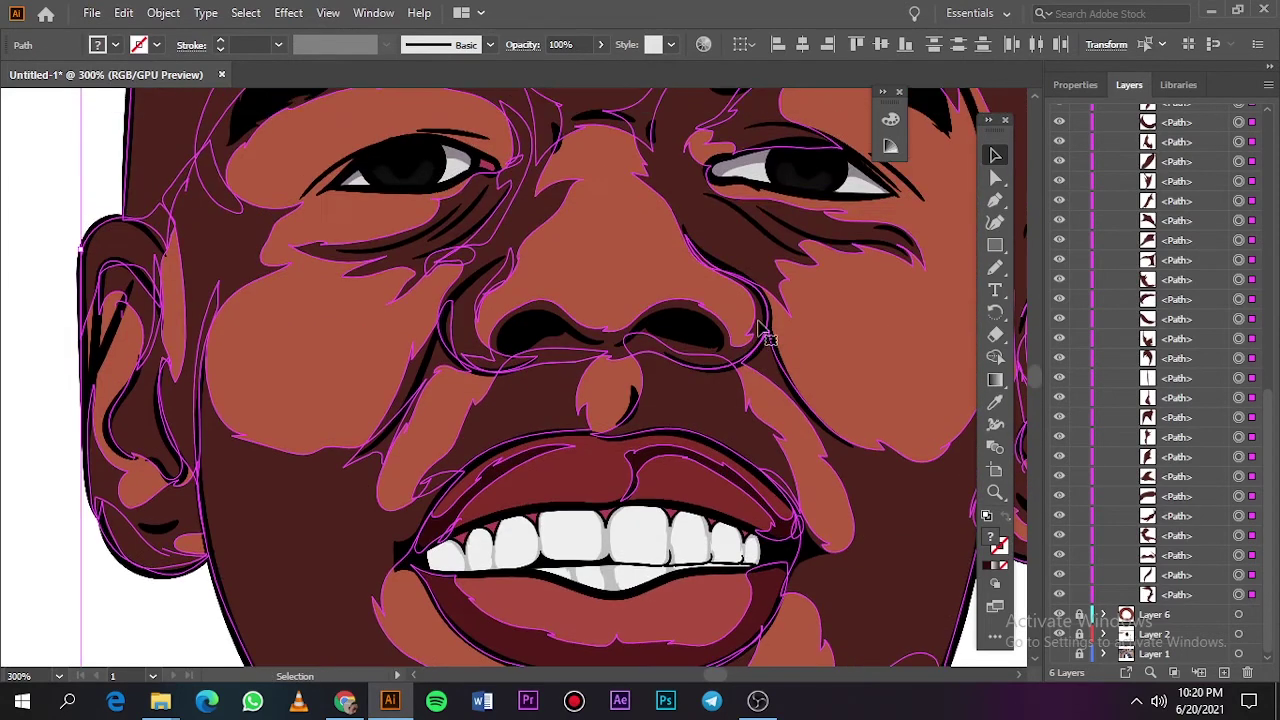
{"action": "left_click", "coordinate": [527, 470]}
{"action": "key", "text": "ctrl+1"}
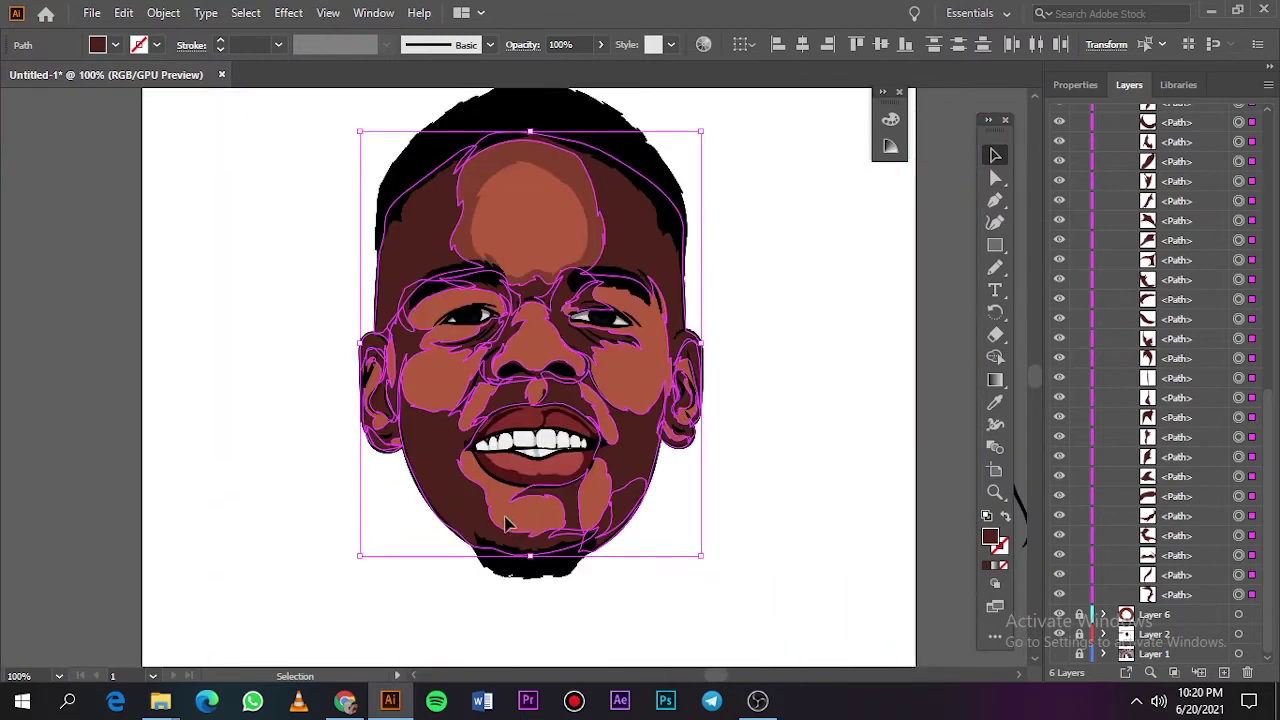
{"action": "left_click", "coordinate": [123, 12]}
{"action": "left_click", "coordinate": [500, 343]}
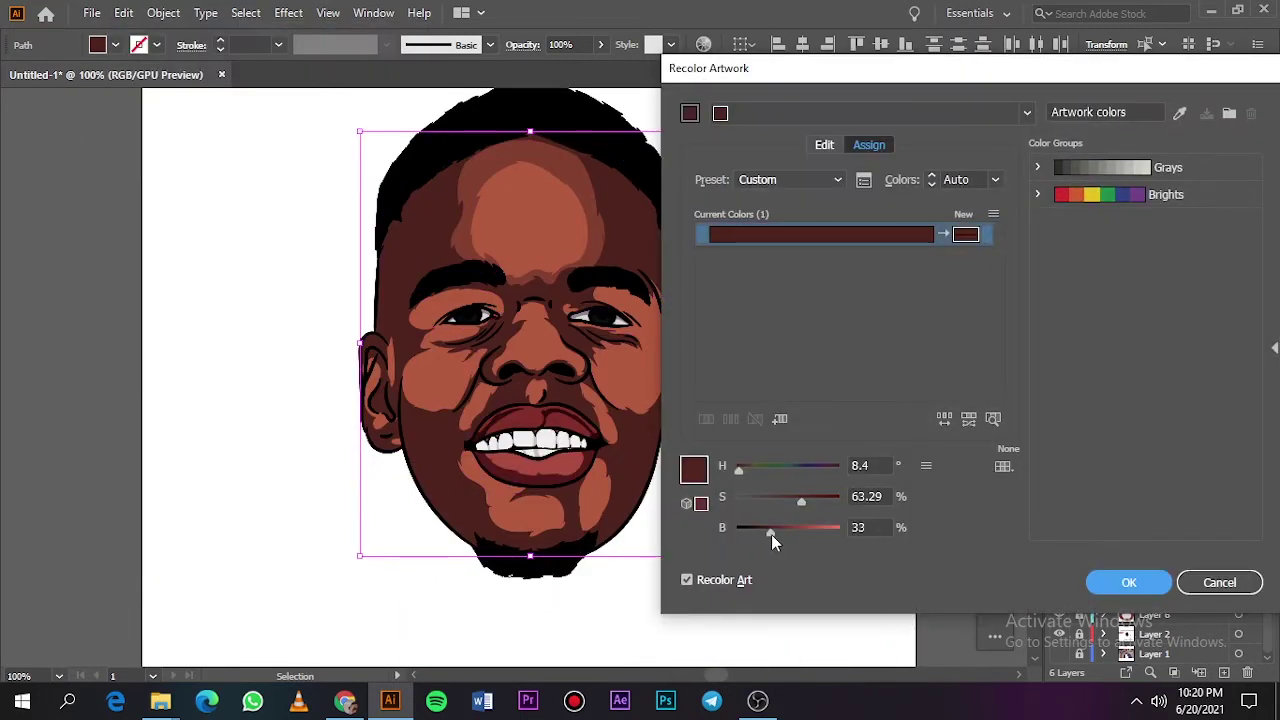
{"action": "left_click_drag", "start_coordinate": [771, 534], "coordinate": [771, 530]}
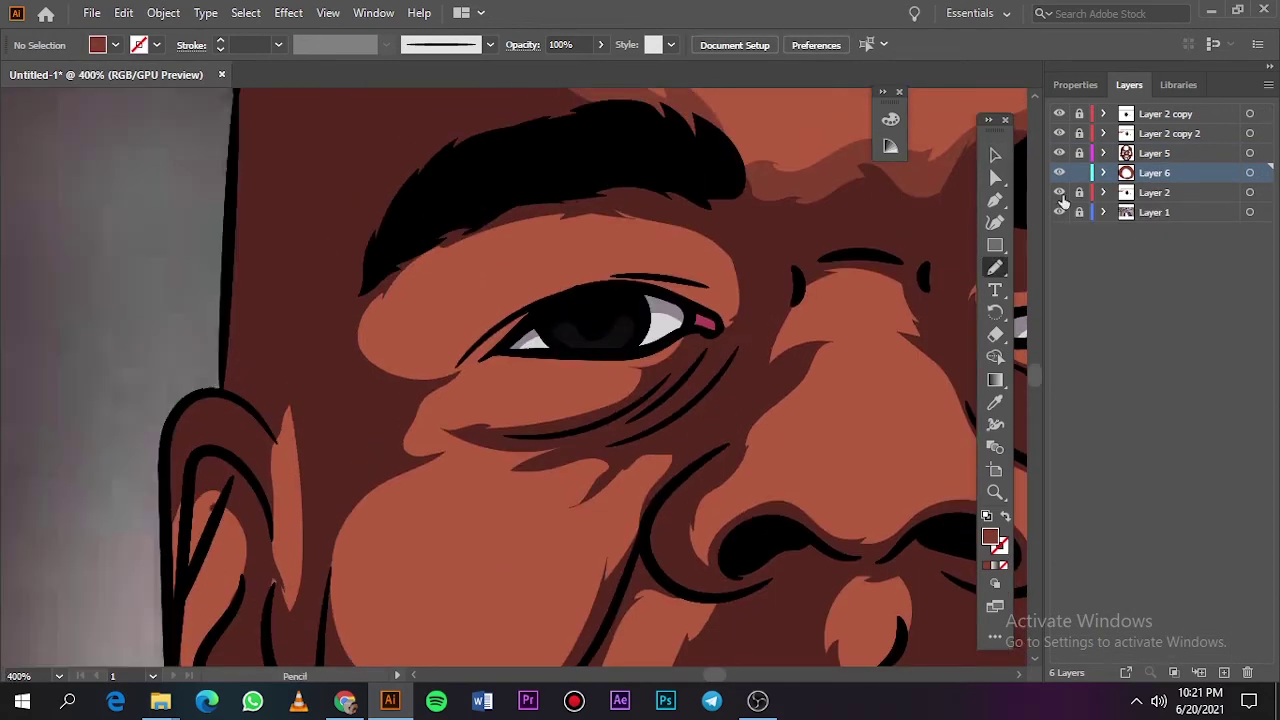
Trace closed shading shapes above the eye toward the brow and along the upper eyelid.
{"action": "left_click_drag", "start_coordinate": [684, 296], "coordinate": [650, 207]}
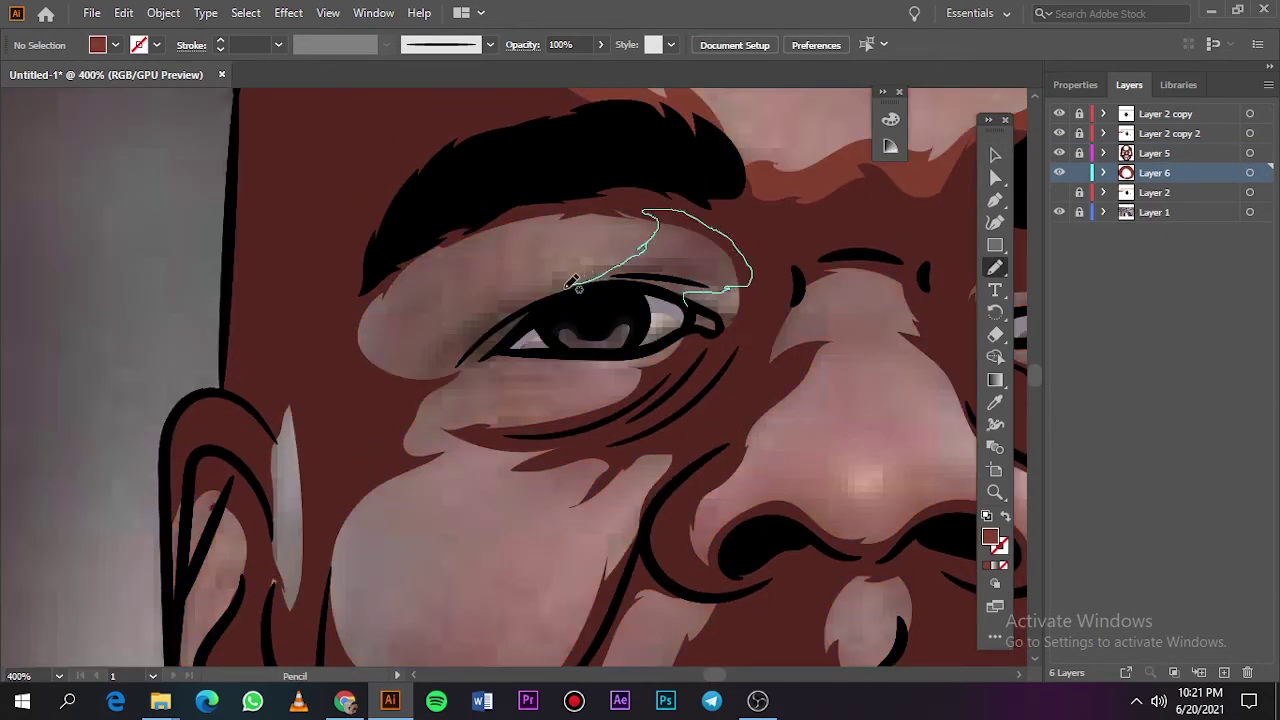
{"action": "left_click_drag", "start_coordinate": [690, 305], "coordinate": [597, 285]}
{"action": "left_click_drag", "start_coordinate": [516, 308], "coordinate": [605, 285]}
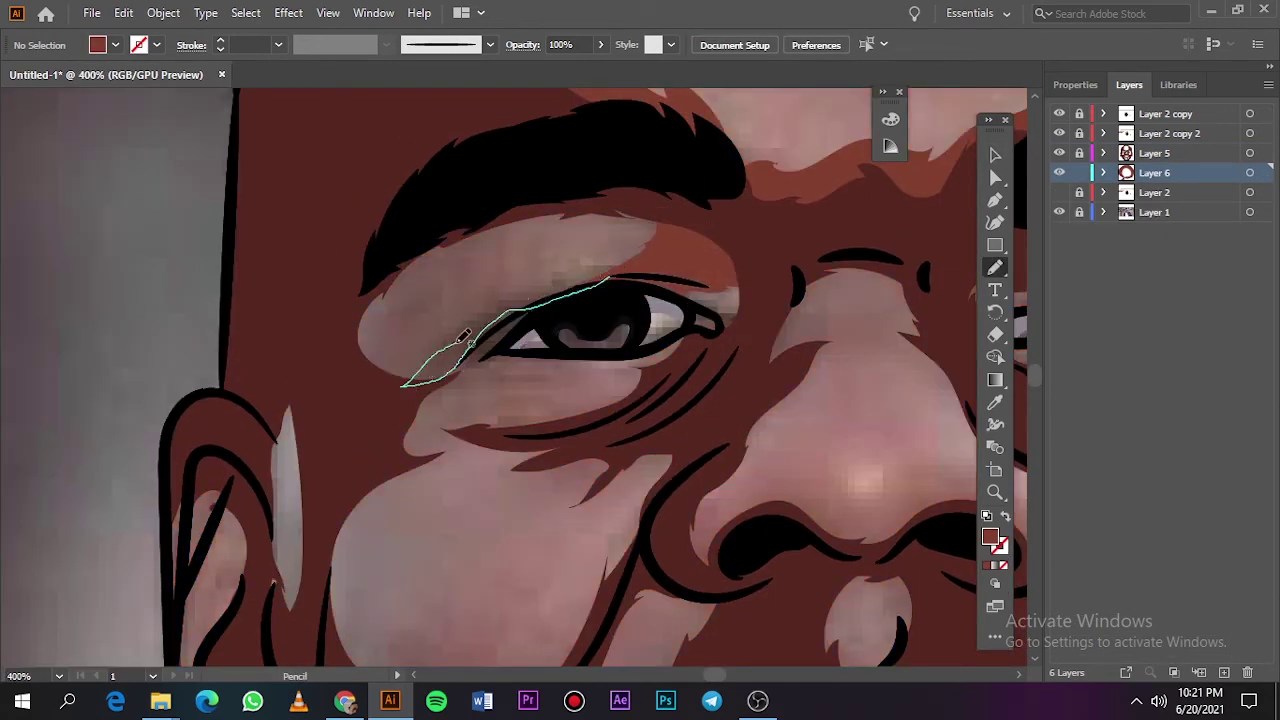
{"action": "mouse_move", "coordinate": [520, 313]}
{"action": "left_mouse_down"}
{"action": "mouse_move", "coordinate": [425, 385]}
{"action": "mouse_move", "coordinate": [542, 296]}
{"action": "left_mouse_up"}
{"action": "key", "text": "ctrl+0"}
With Layer 2 hidden to reveal the photo, trace a shading shape from below the eye down the cheek.
{"action": "left_click", "coordinate": [1059, 212]}
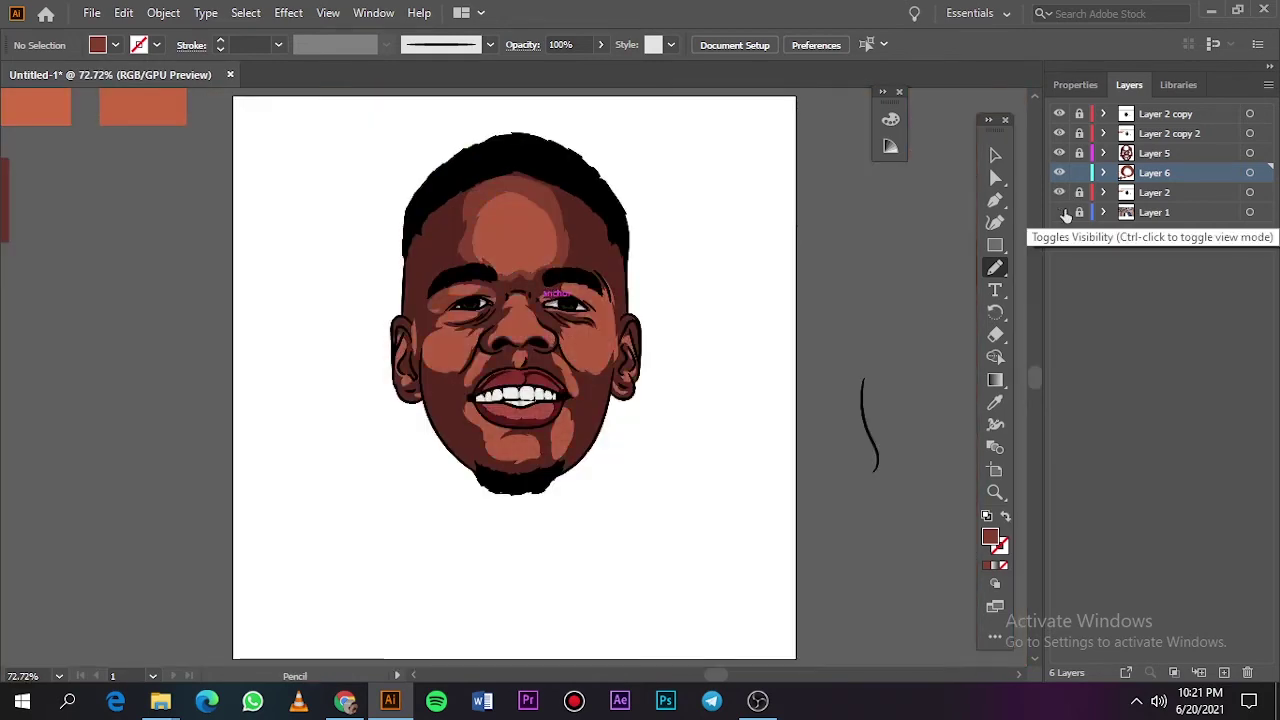
{"action": "scroll", "coordinate": [440, 335], "scroll_direction": "up", "scroll_amount": 5}
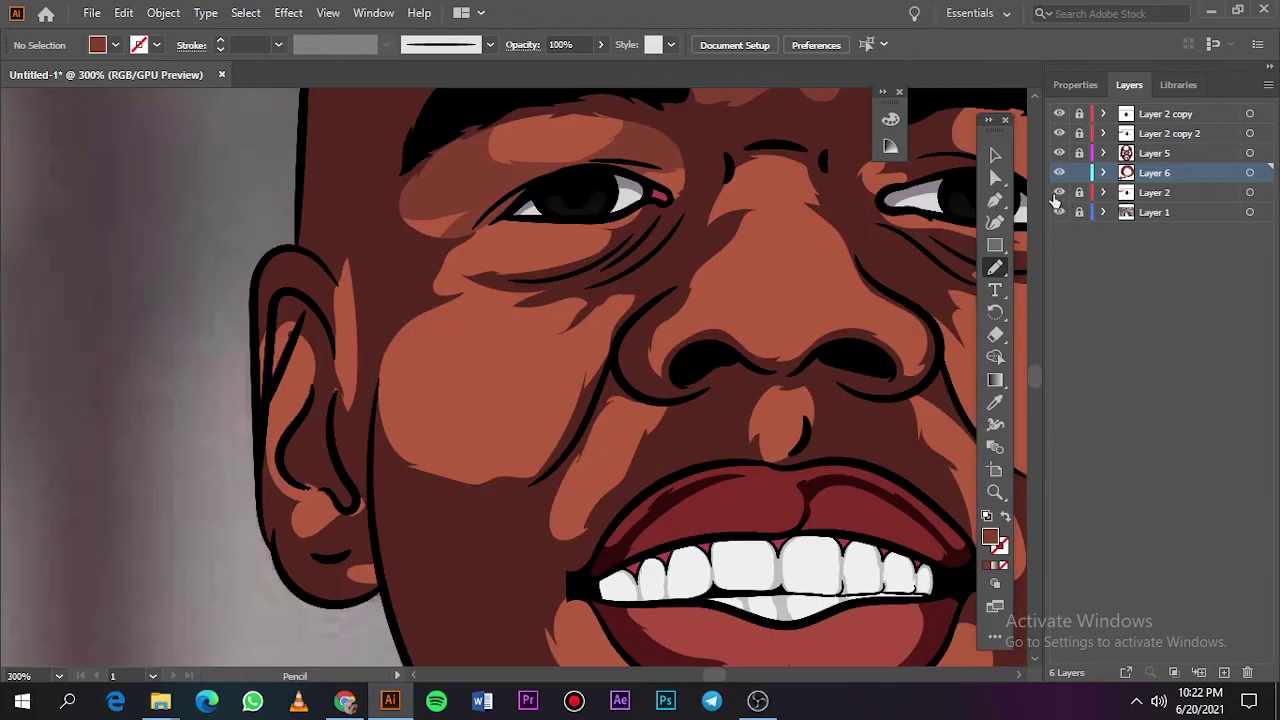
{"action": "left_click", "coordinate": [1059, 192]}
{"action": "left_click_drag", "start_coordinate": [525, 186], "coordinate": [503, 217]}
{"action": "left_click_drag", "start_coordinate": [540, 267], "coordinate": [417, 486]}
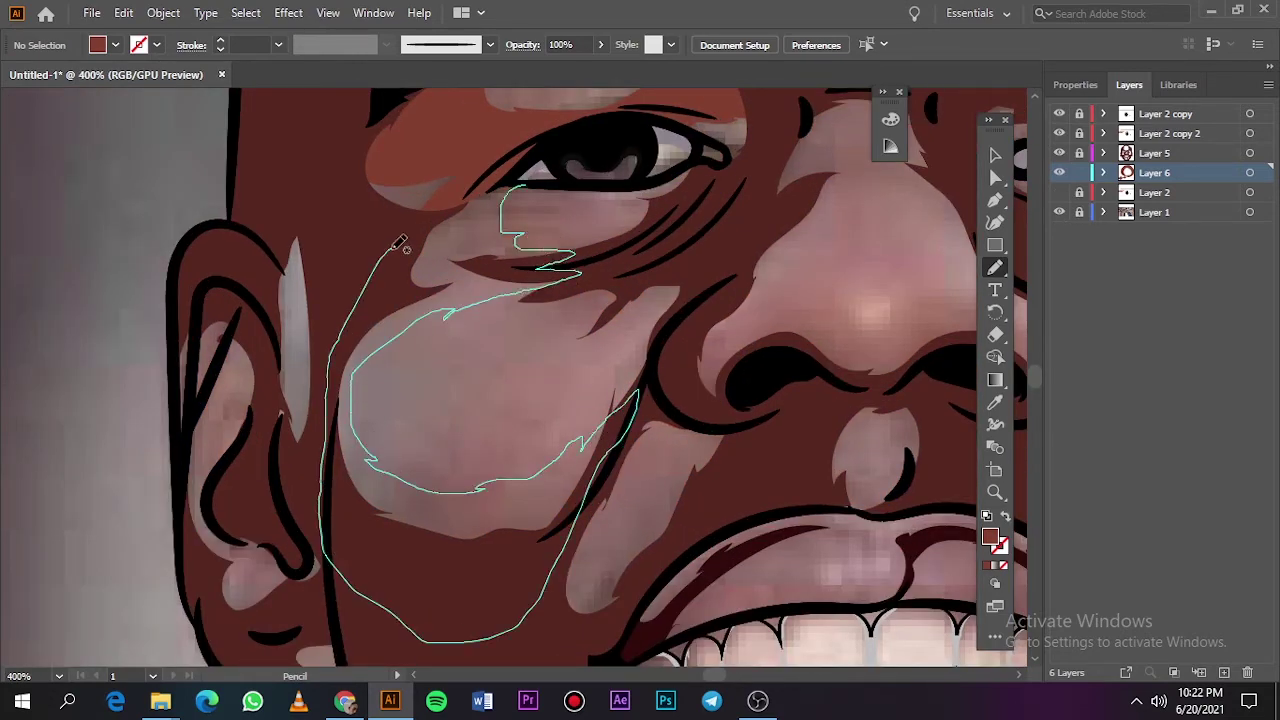
{"action": "left_click_drag", "start_coordinate": [583, 435], "coordinate": [535, 178]}
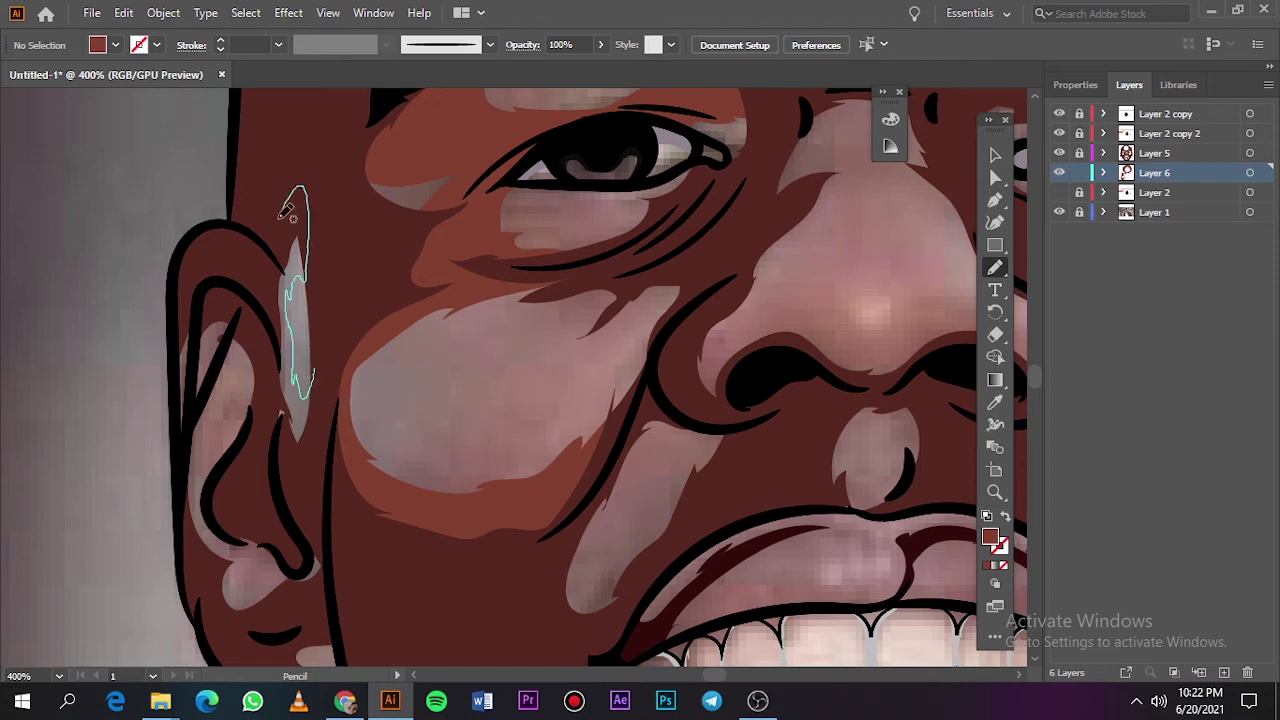
Trace shading shapes over the ear, earlobe and upper ear, and close the cheek highlight.
{"action": "left_click_drag", "start_coordinate": [298, 374], "coordinate": [330, 465]}
{"action": "scroll", "coordinate": [300, 465], "scroll_direction": "down", "scroll_amount": 2}
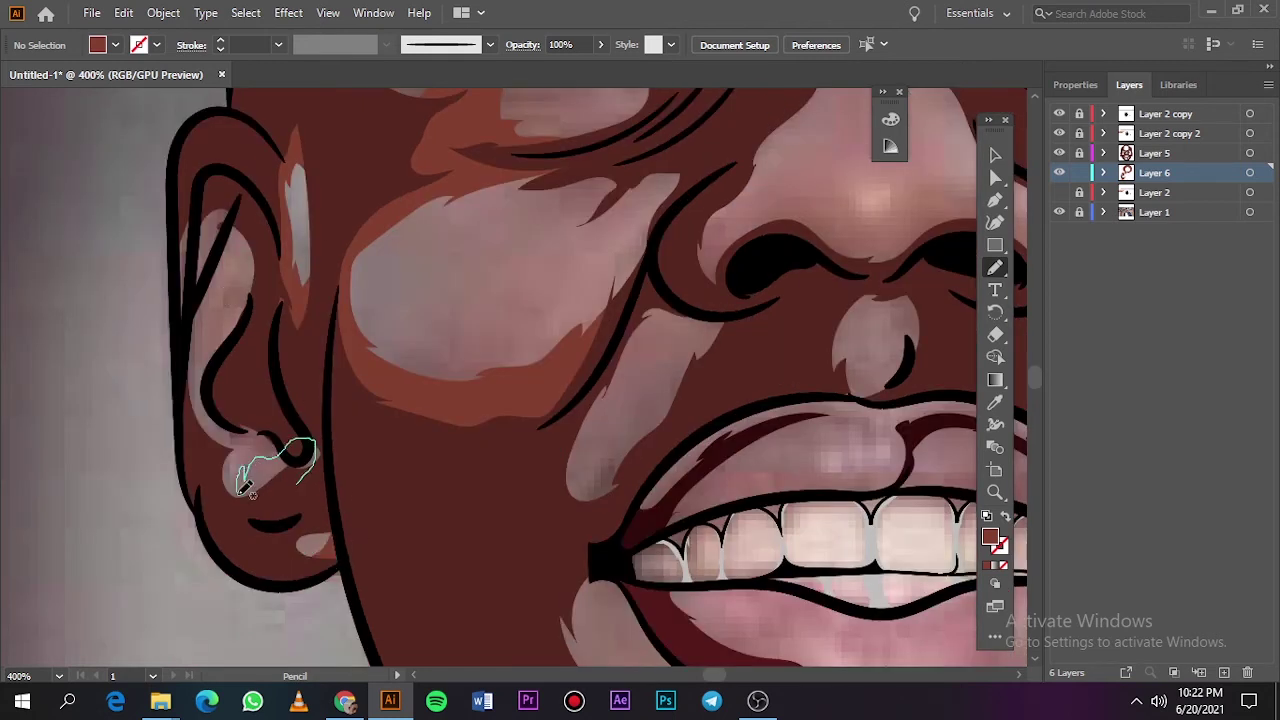
{"action": "left_click_drag", "start_coordinate": [243, 487], "coordinate": [250, 465]}
{"action": "left_click_drag", "start_coordinate": [214, 400], "coordinate": [207, 280]}
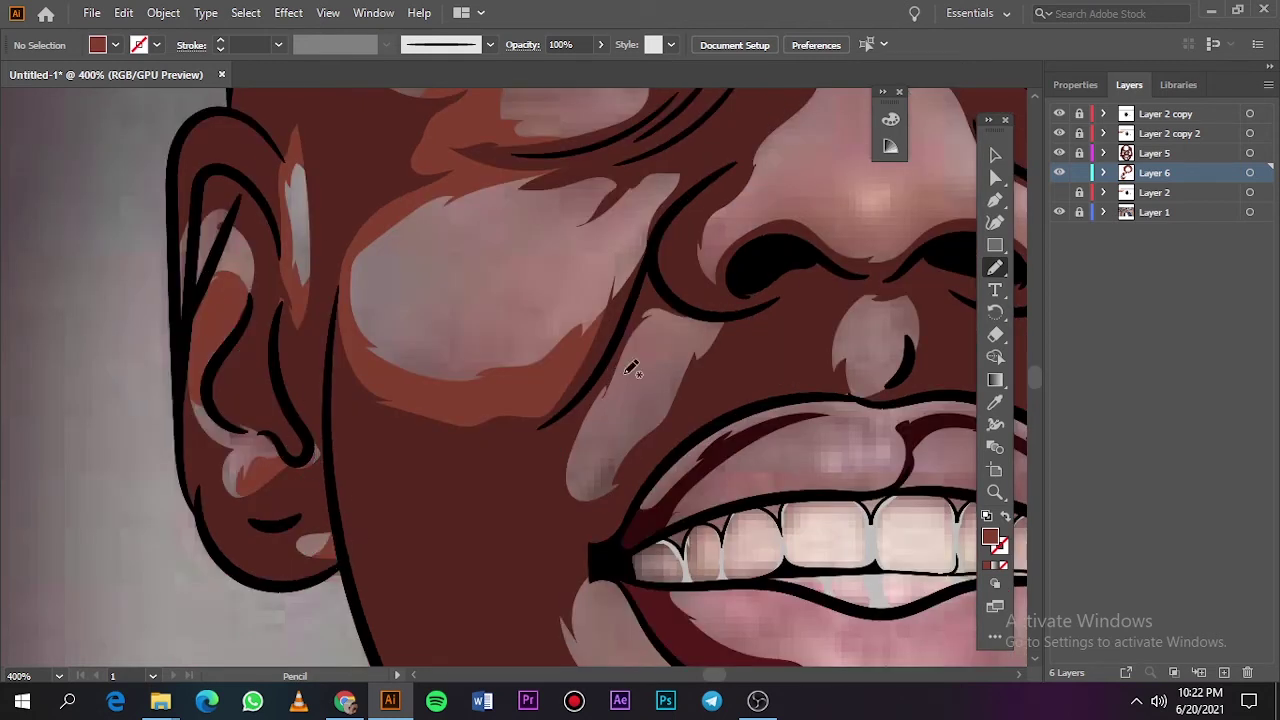
{"action": "left_click_drag", "start_coordinate": [658, 393], "coordinate": [680, 305]}
{"action": "key", "text": "ctrl+0"}
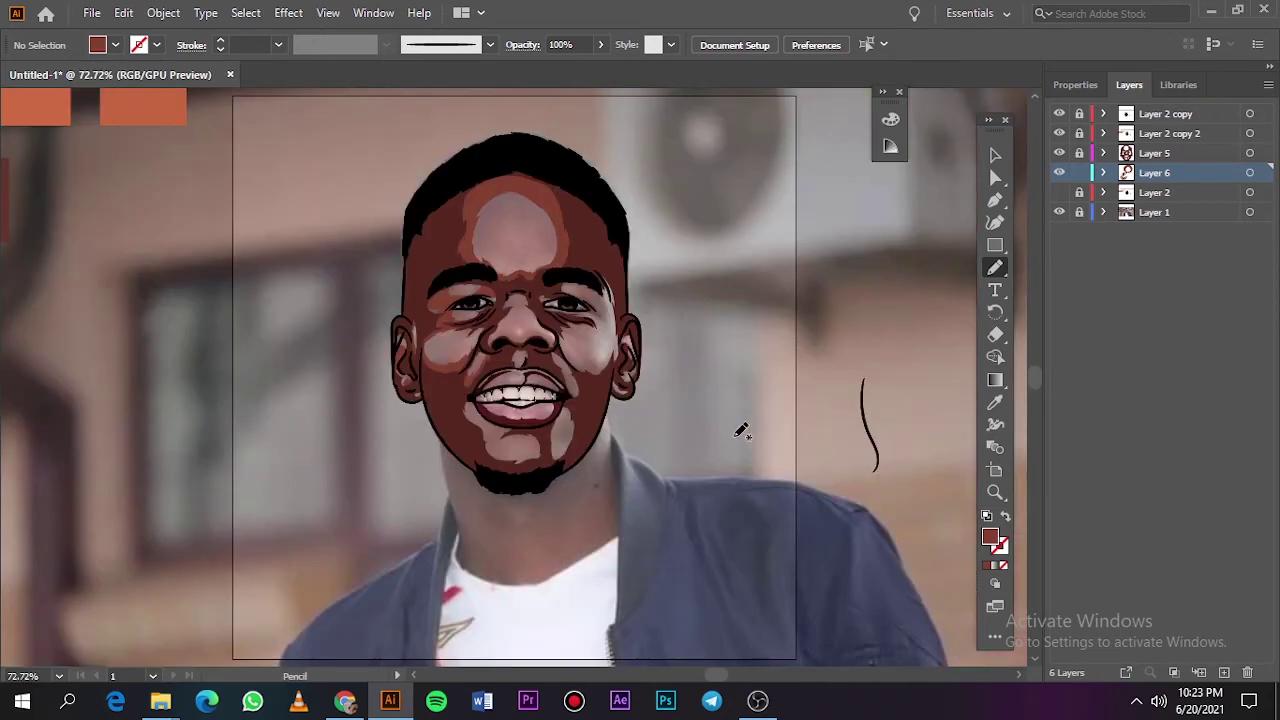
Trace a shading shape around the chin extending to the cheek.
{"action": "scroll", "coordinate": [481, 423], "scroll_direction": "up", "scroll_amount": 4}
{"action": "scroll", "coordinate": [481, 423], "scroll_direction": "up", "scroll_amount": 1}
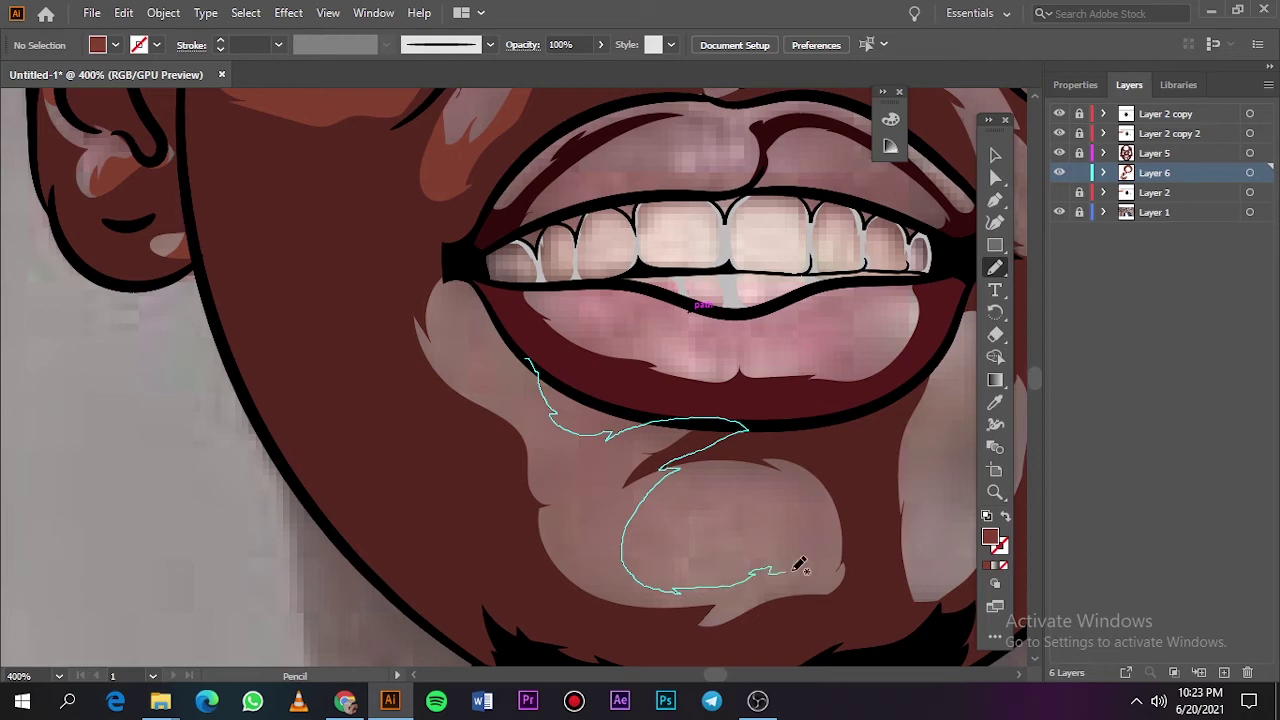
{"action": "mouse_move", "coordinate": [752, 478]}
{"action": "left_mouse_down"}
{"action": "mouse_move", "coordinate": [823, 451]}
{"action": "mouse_move", "coordinate": [409, 386]}
{"action": "mouse_move", "coordinate": [495, 403]}
{"action": "left_mouse_up"}
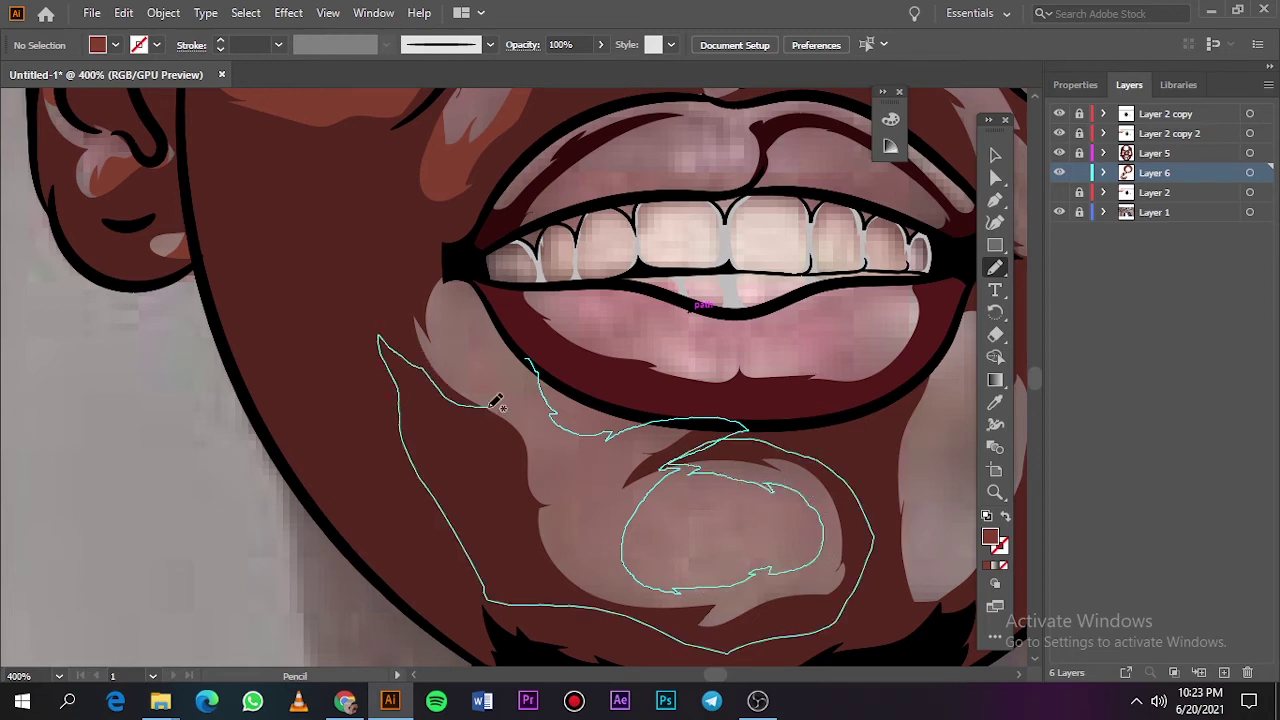
{"action": "left_click_drag", "start_coordinate": [499, 320], "coordinate": [534, 357]}
{"action": "key", "text": "ctrl+0"}
Compare against the reference photo and trace a shape below the mouth corner.
{"action": "left_click", "coordinate": [1059, 212]}
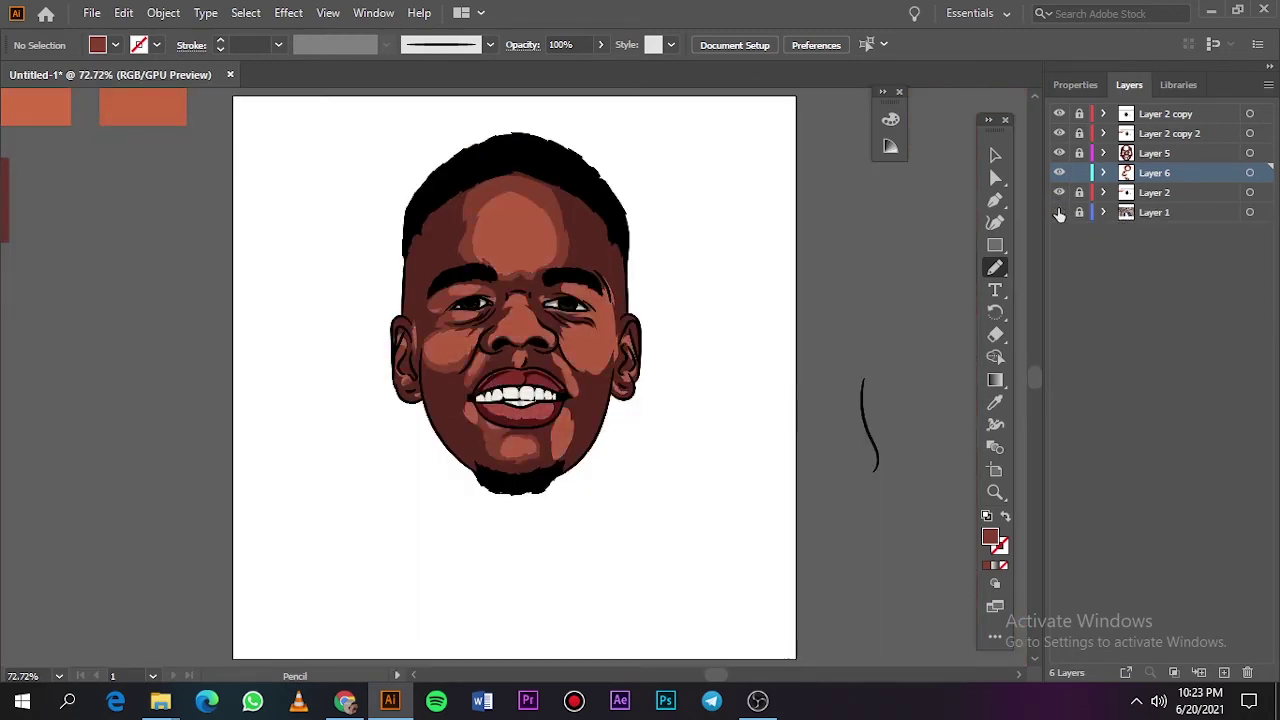
{"action": "left_click", "coordinate": [1059, 212]}
{"action": "scroll", "coordinate": [525, 468], "scroll_direction": "up", "scroll_amount": 6}
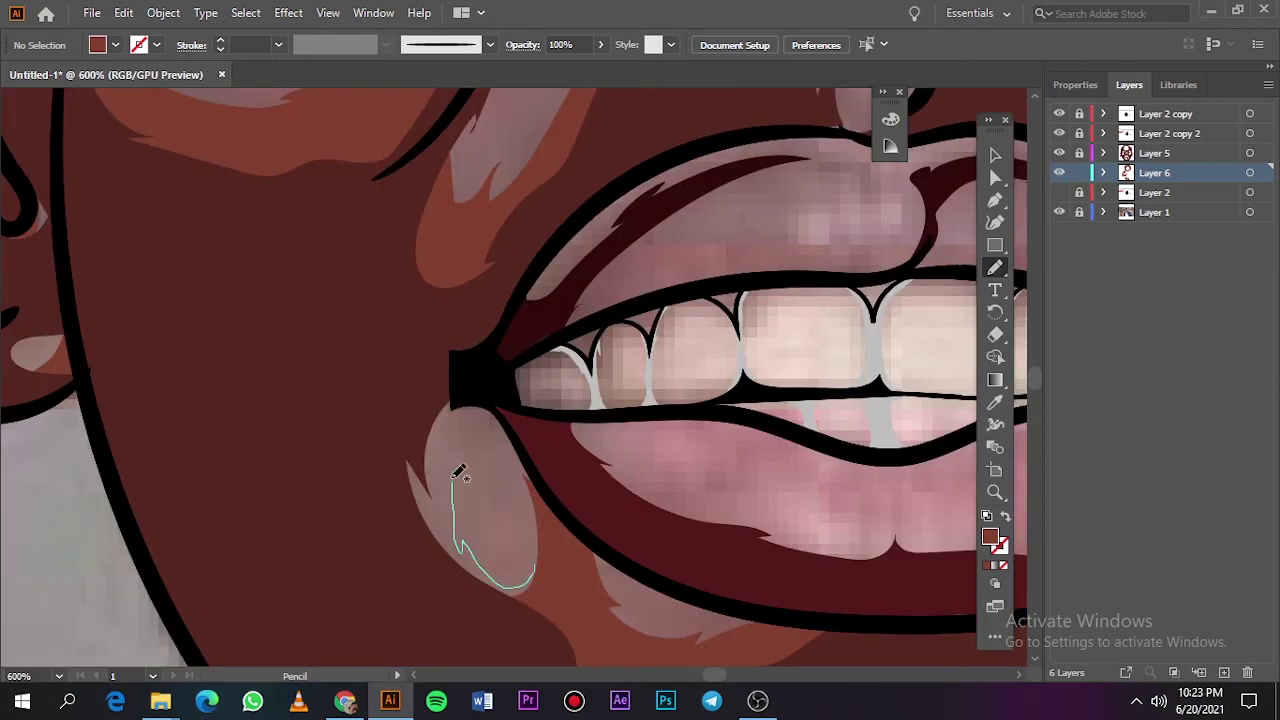
{"action": "left_click_drag", "start_coordinate": [458, 472], "coordinate": [450, 395]}
Trace a closed shape around the right cheek highlight.
{"action": "scroll", "coordinate": [543, 563], "scroll_direction": "right", "scroll_amount": 8}
{"action": "scroll", "coordinate": [600, 450], "scroll_direction": "down", "scroll_amount": 4}
{"action": "scroll", "coordinate": [545, 210], "scroll_direction": "down", "scroll_amount": 1}
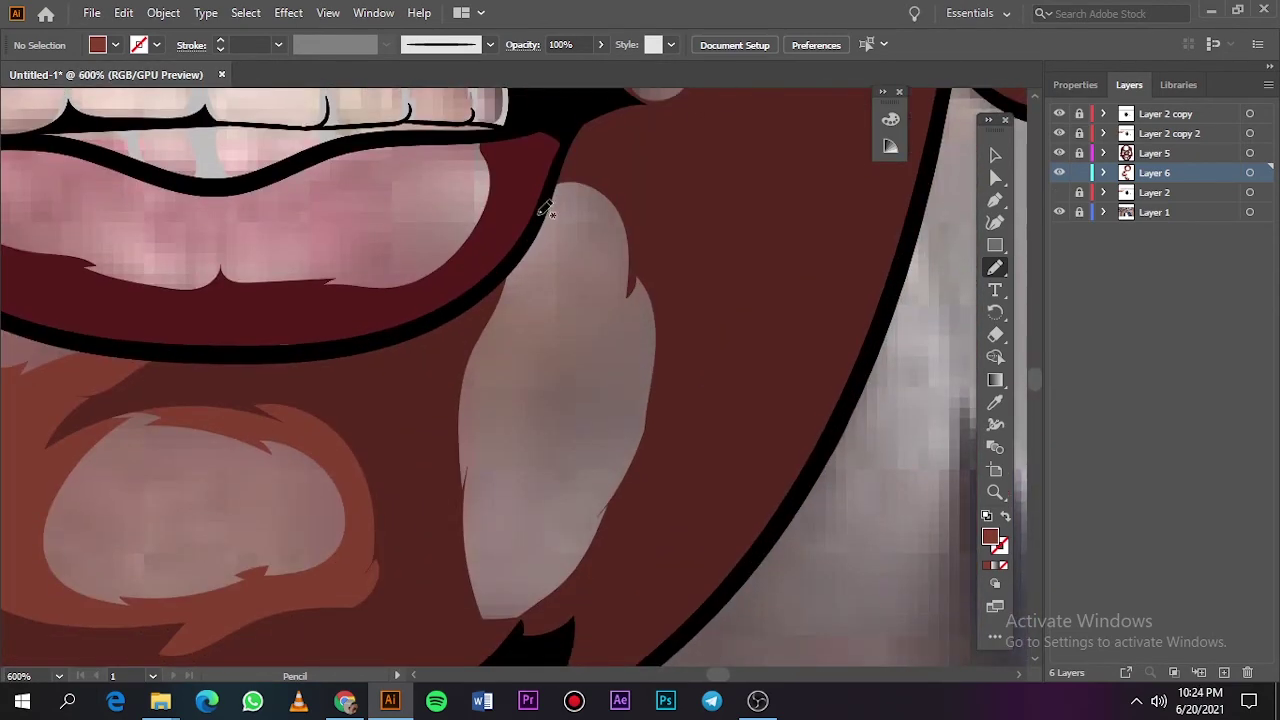
{"action": "left_click_drag", "start_coordinate": [545, 210], "coordinate": [583, 418]}
{"action": "left_click_drag", "start_coordinate": [497, 470], "coordinate": [566, 117]}
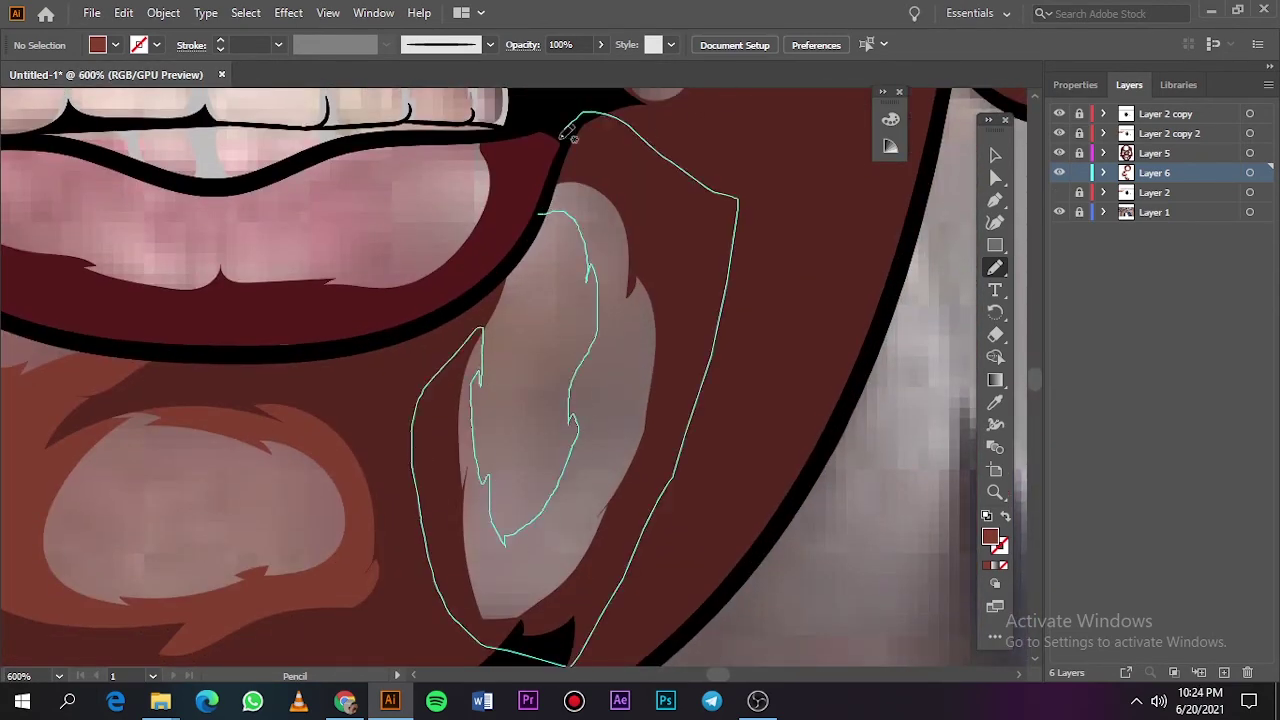
{"action": "key", "text": "ctrl+0"}
Trace shading shapes along the side of the nose and up over the nose bridge.
{"action": "scroll", "coordinate": [510, 330], "scroll_direction": "up", "scroll_amount": 5}
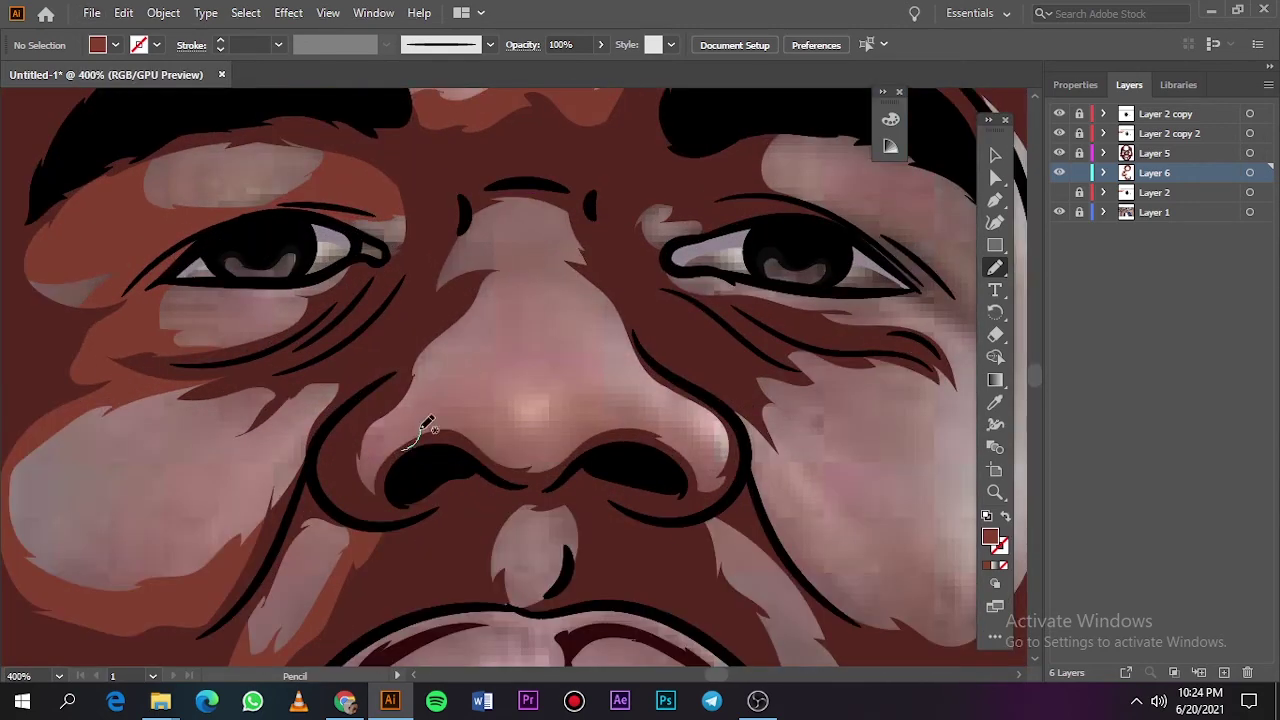
{"action": "left_click_drag", "start_coordinate": [378, 428], "coordinate": [446, 322]}
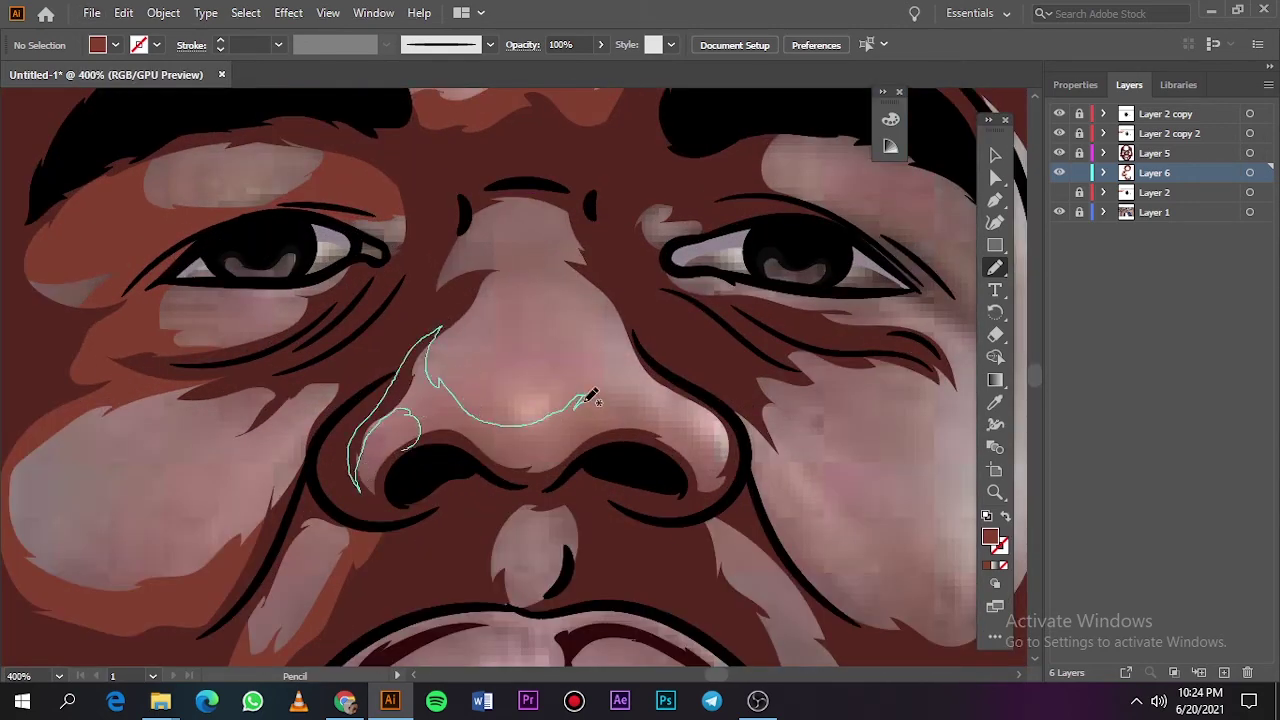
{"action": "left_click_drag", "start_coordinate": [700, 445], "coordinate": [620, 500]}
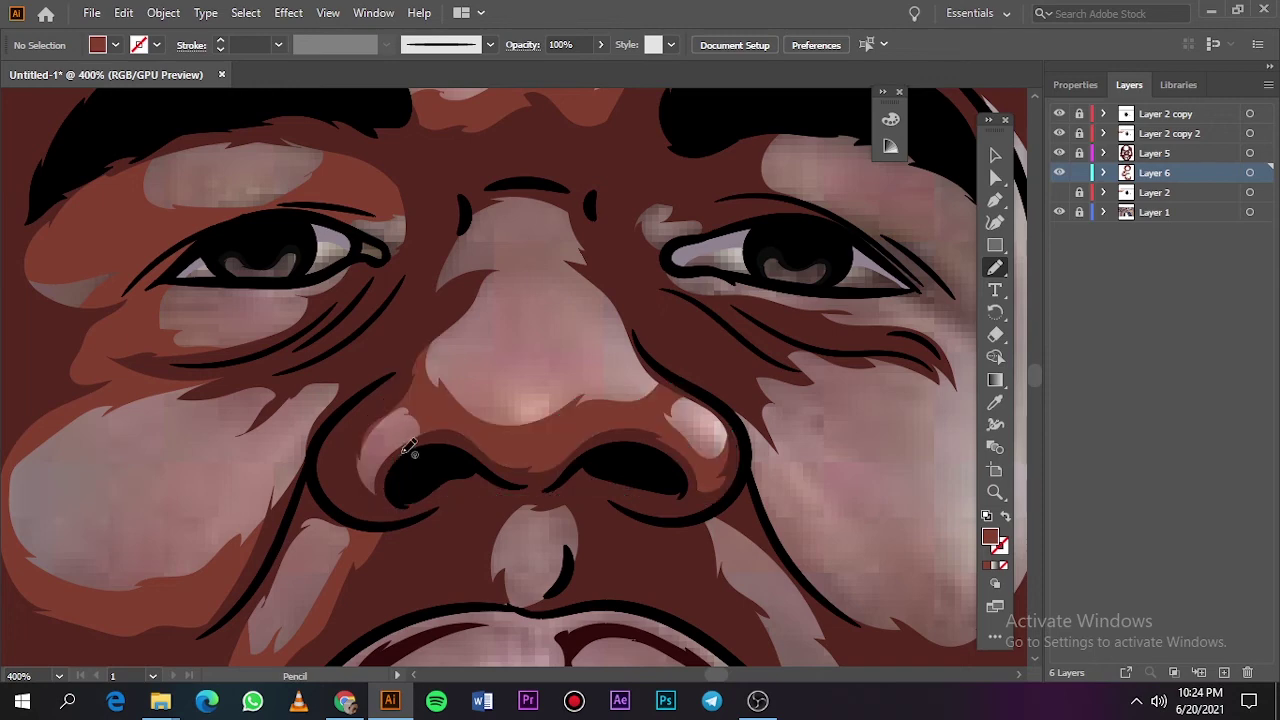
{"action": "scroll", "coordinate": [414, 448], "scroll_direction": "up", "scroll_amount": 1}
{"action": "left_click_drag", "start_coordinate": [645, 558], "coordinate": [632, 455]}
{"action": "mouse_move", "coordinate": [478, 370]}
{"action": "left_mouse_down"}
{"action": "mouse_move", "coordinate": [345, 370]}
{"action": "mouse_move", "coordinate": [412, 335]}
{"action": "left_mouse_up"}
{"action": "left_click_drag", "start_coordinate": [553, 277], "coordinate": [680, 557]}
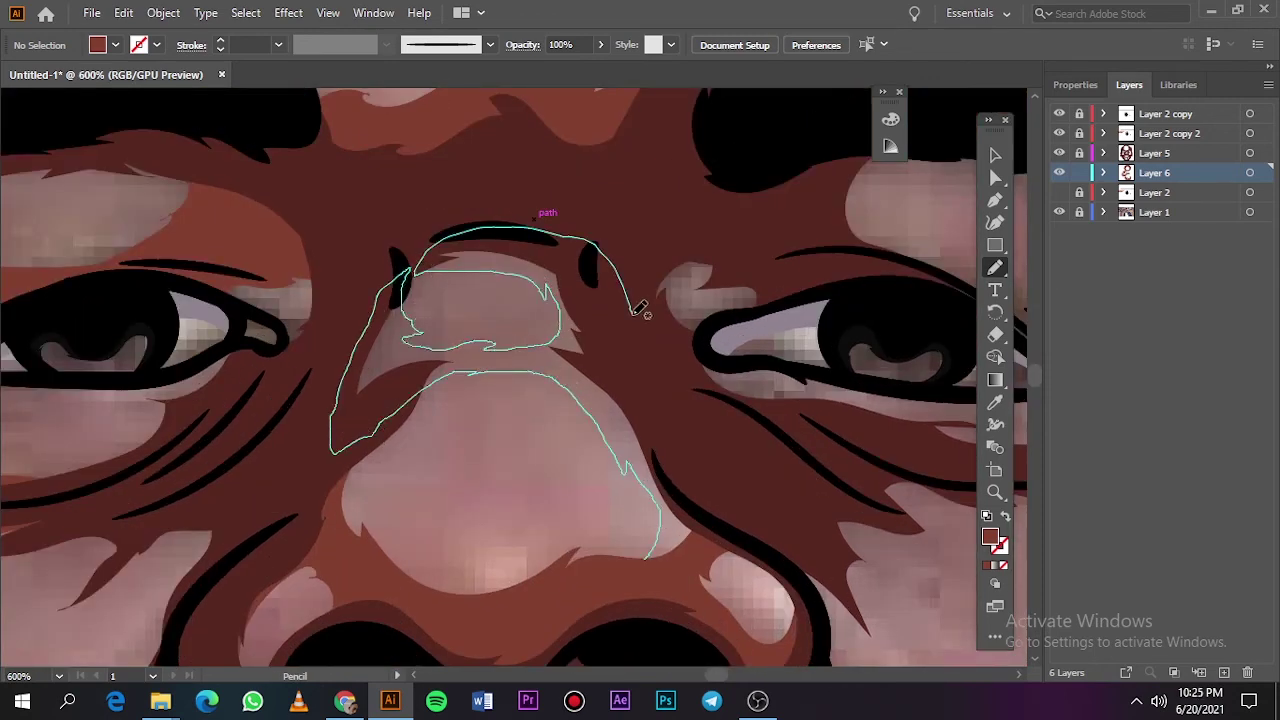
{"action": "key", "text": "ctrl+0"}
Show Layer 2 again and trace a highlight on the cheek beside the mouth.
{"action": "left_click", "coordinate": [1059, 192]}
{"action": "left_click", "coordinate": [1060, 212]}
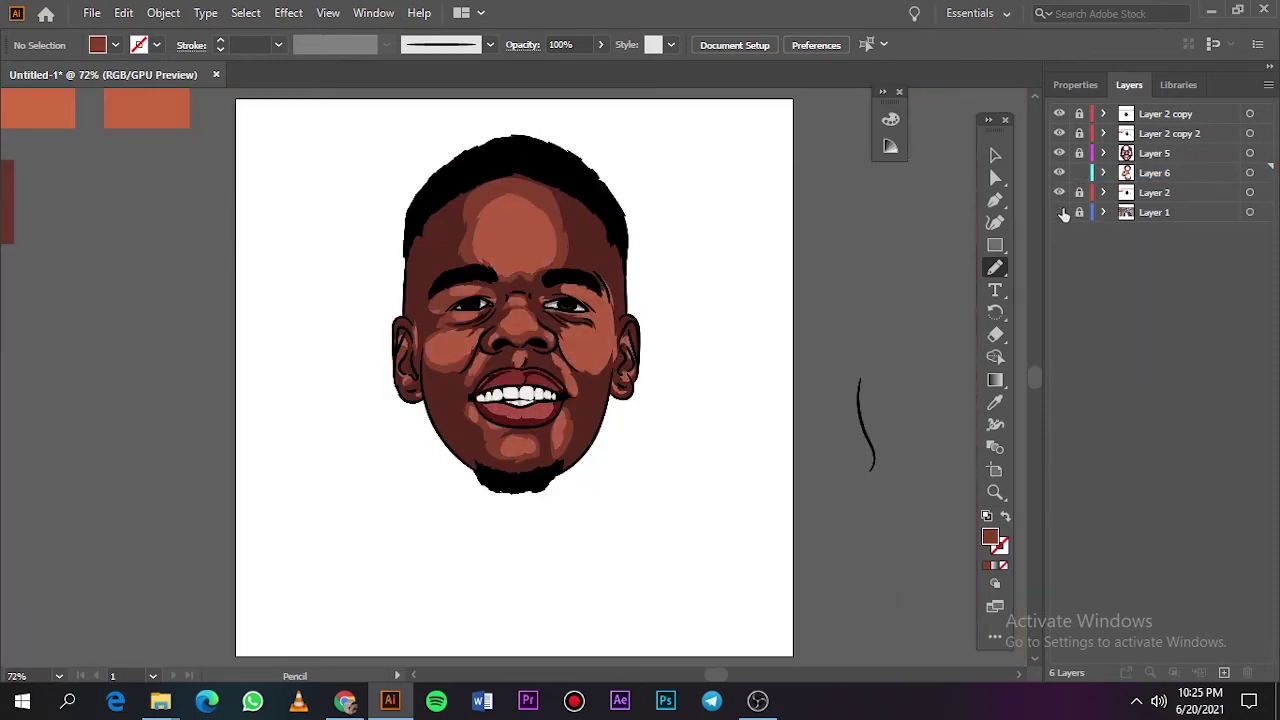
{"action": "left_click", "coordinate": [1060, 212]}
{"action": "scroll", "coordinate": [570, 375], "scroll_direction": "up", "scroll_amount": 5}
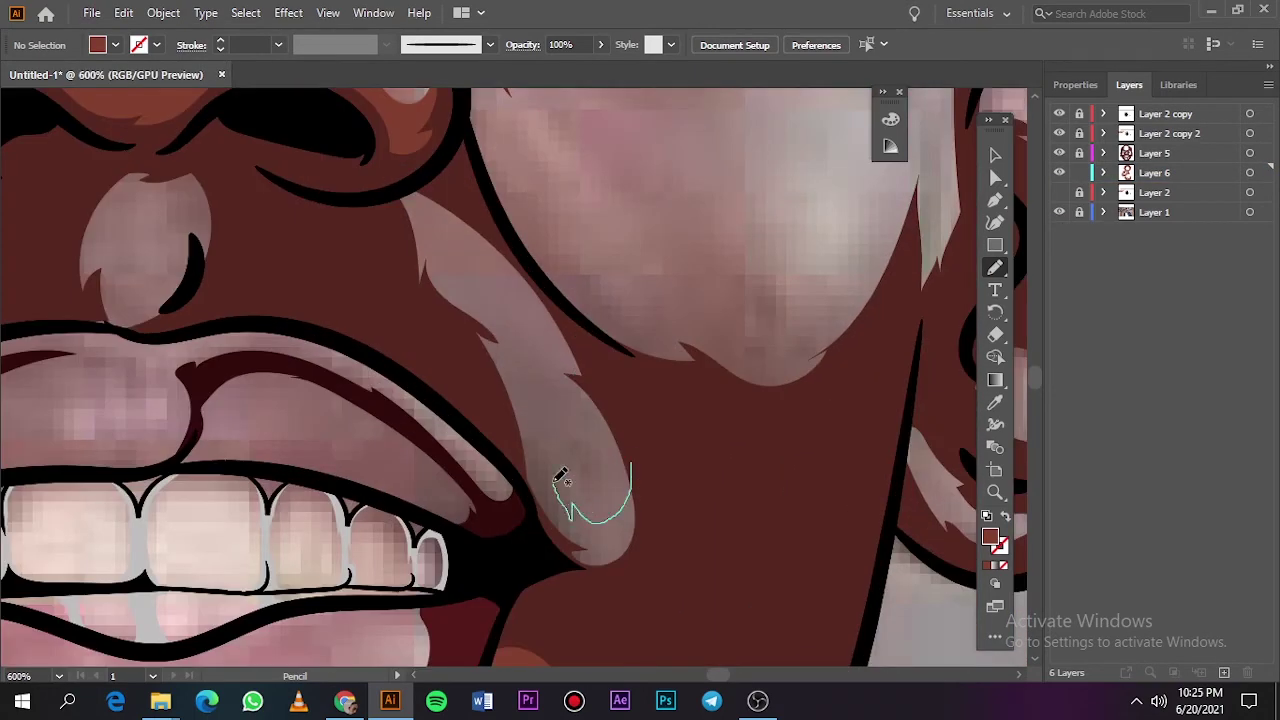
{"action": "left_click_drag", "start_coordinate": [560, 478], "coordinate": [634, 558]}
Trace the highlight above the lip under the nose, then hide the reference photo.
{"action": "scroll", "coordinate": [380, 225], "scroll_direction": "left", "scroll_amount": 5}
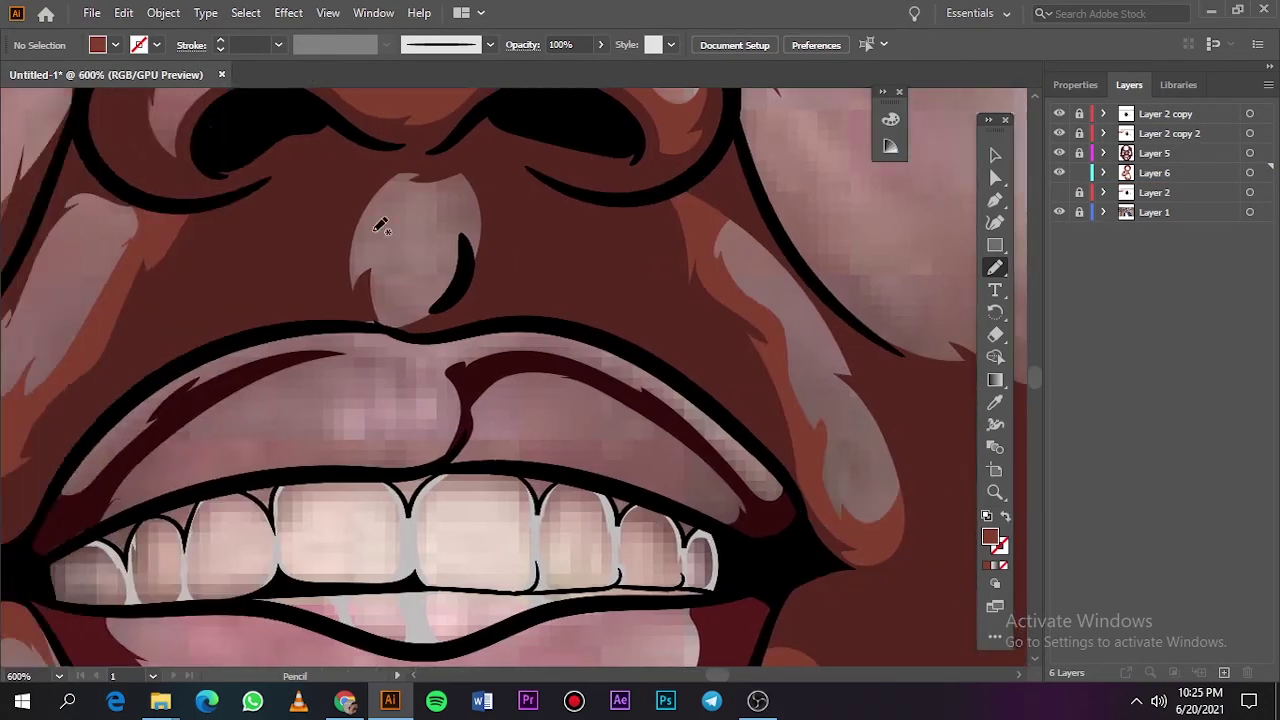
{"action": "scroll", "coordinate": [380, 225], "scroll_direction": "up", "scroll_amount": 1}
{"action": "left_click_drag", "start_coordinate": [450, 155], "coordinate": [405, 197]}
{"action": "mouse_move", "coordinate": [460, 158]}
{"action": "left_mouse_down"}
{"action": "mouse_move", "coordinate": [343, 143]}
{"action": "mouse_move", "coordinate": [466, 149]}
{"action": "left_mouse_up"}
{"action": "key", "text": "ctrl+0"}
{"action": "left_click", "coordinate": [1061, 212]}
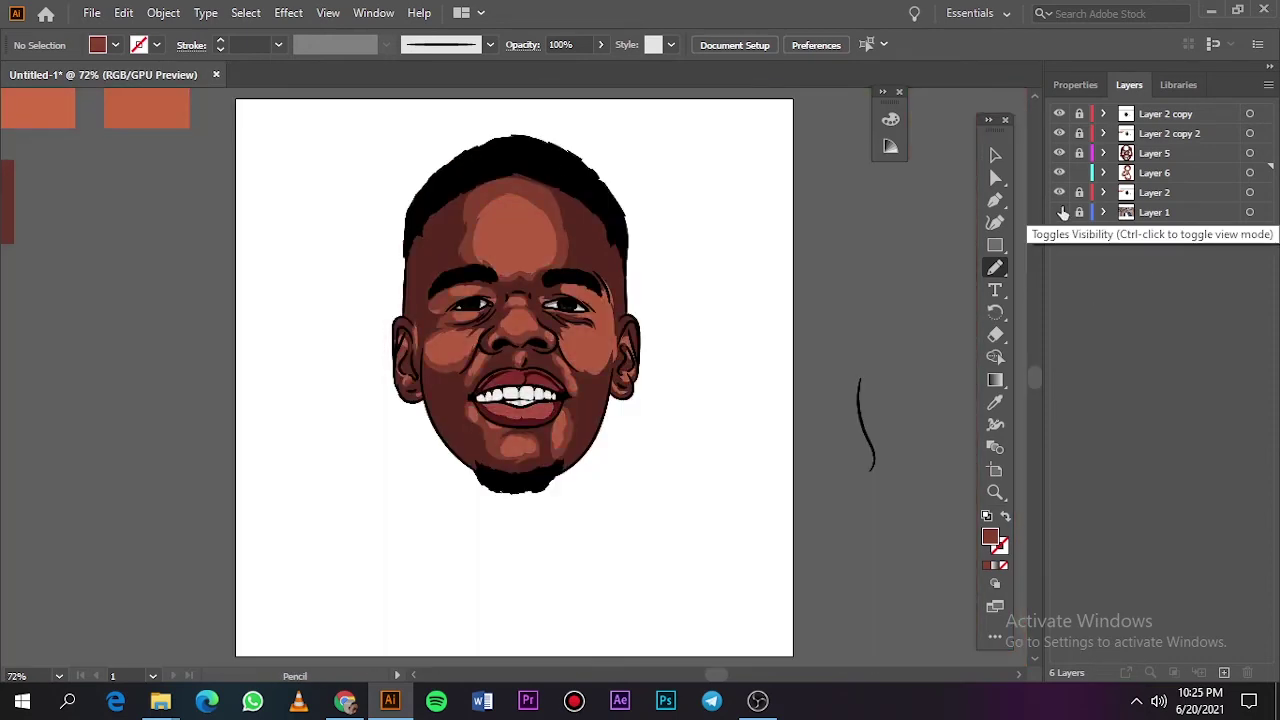
Trace dark brown shadow shapes beside the right eye and down the cheek, then hide the reference photo.
{"action": "left_click", "coordinate": [1061, 212]}
{"action": "scroll", "coordinate": [600, 330], "scroll_direction": "up", "scroll_amount": 5}
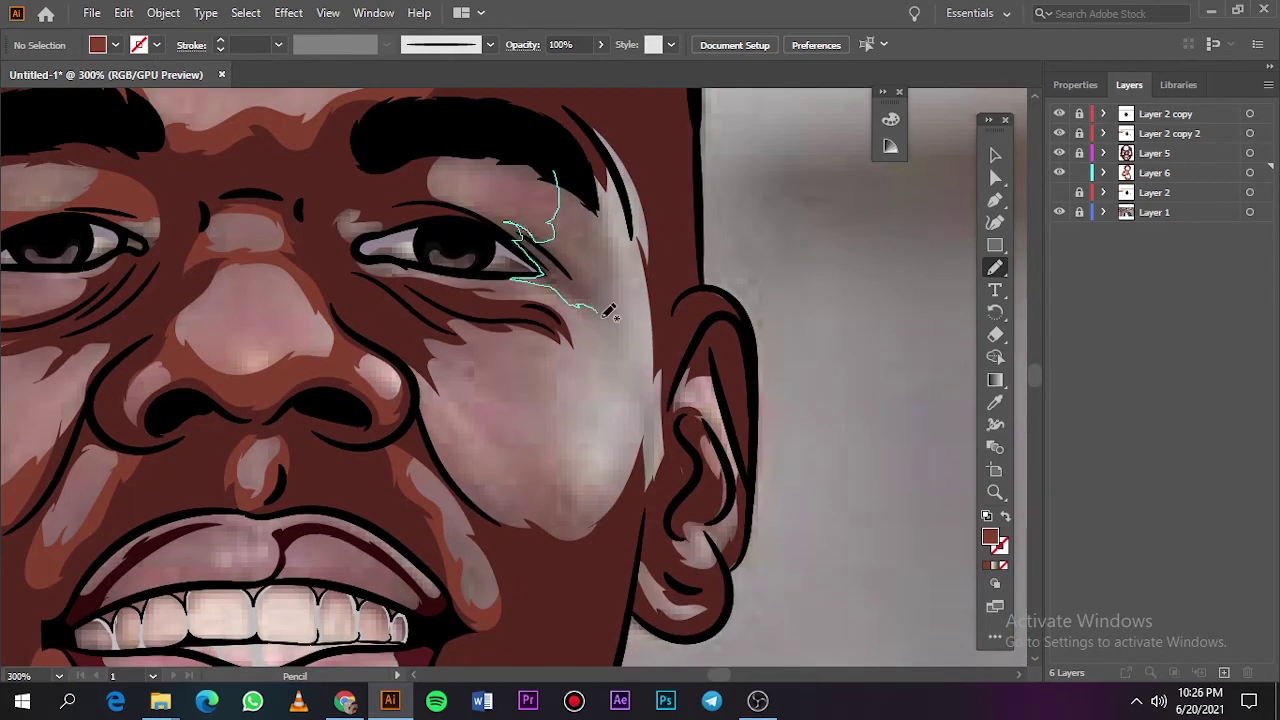
{"action": "left_click_drag", "start_coordinate": [604, 176], "coordinate": [600, 180]}
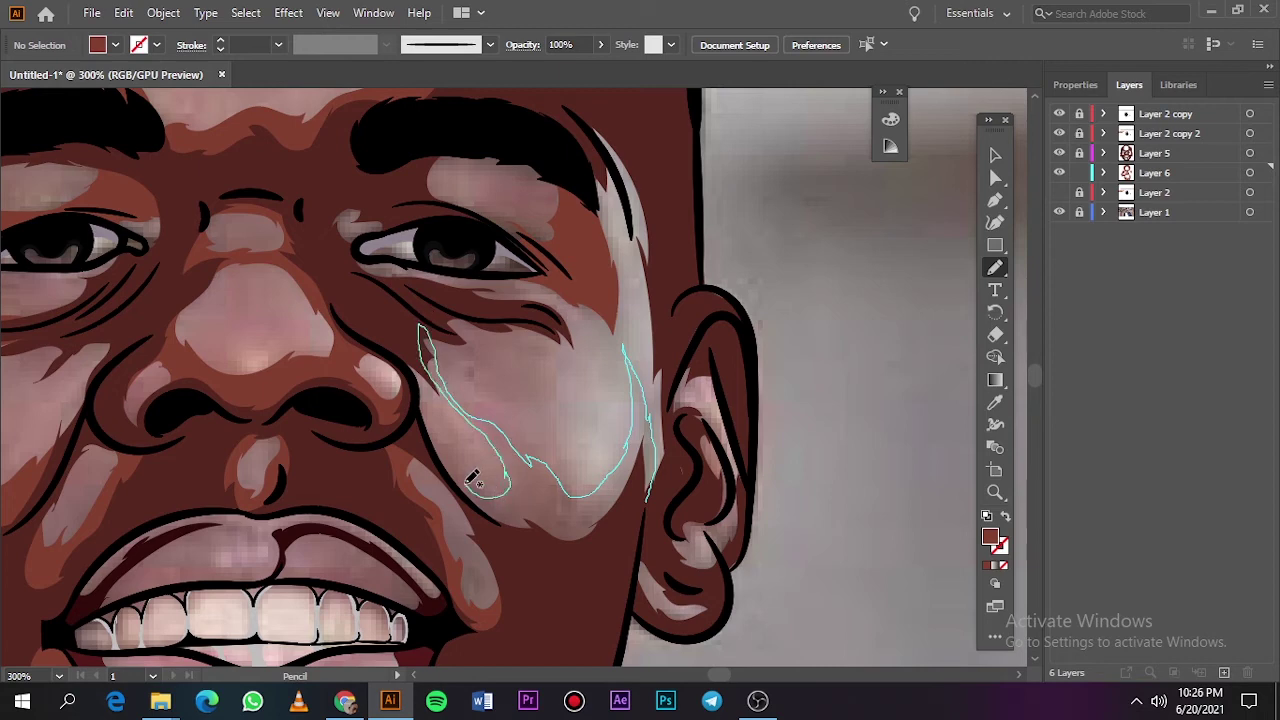
{"action": "mouse_move", "coordinate": [418, 392]}
{"action": "left_mouse_down"}
{"action": "mouse_move", "coordinate": [567, 465]}
{"action": "mouse_move", "coordinate": [530, 315]}
{"action": "left_mouse_up"}
{"action": "key", "text": "ctrl+0"}
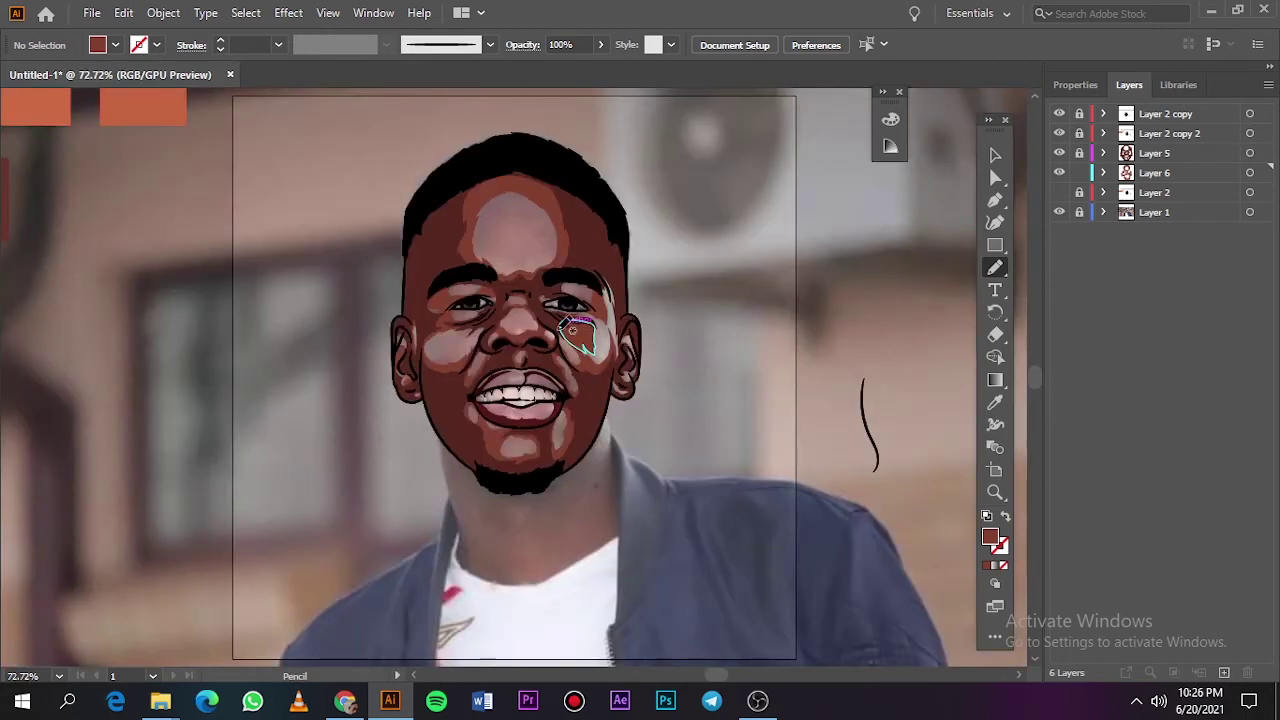
{"action": "left_click", "coordinate": [1059, 212]}
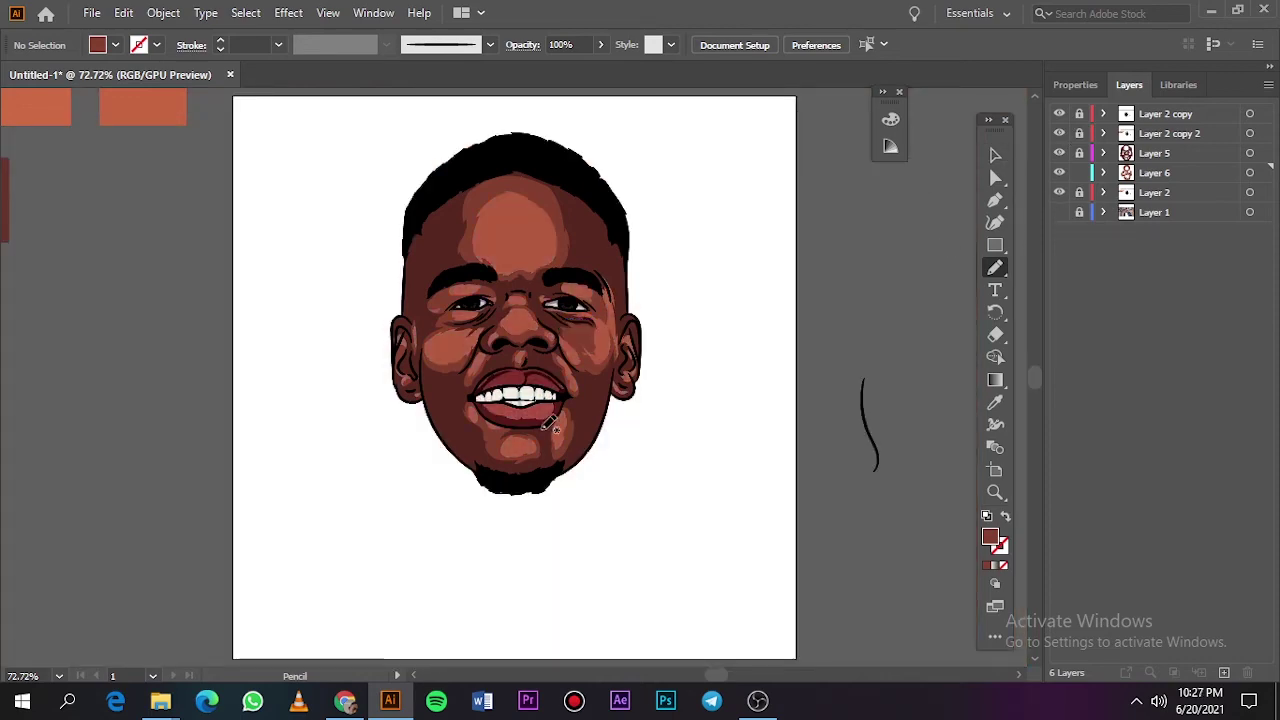
{"action": "scroll", "coordinate": [549, 425], "scroll_direction": "up", "scroll_amount": 7}
With Layer 2 hidden and the photo showing, draw a darker shading shape on the lower lip.
{"action": "key", "text": "i"}
{"action": "double_click", "coordinate": [990, 537]}
{"action": "key", "text": "Escape"}
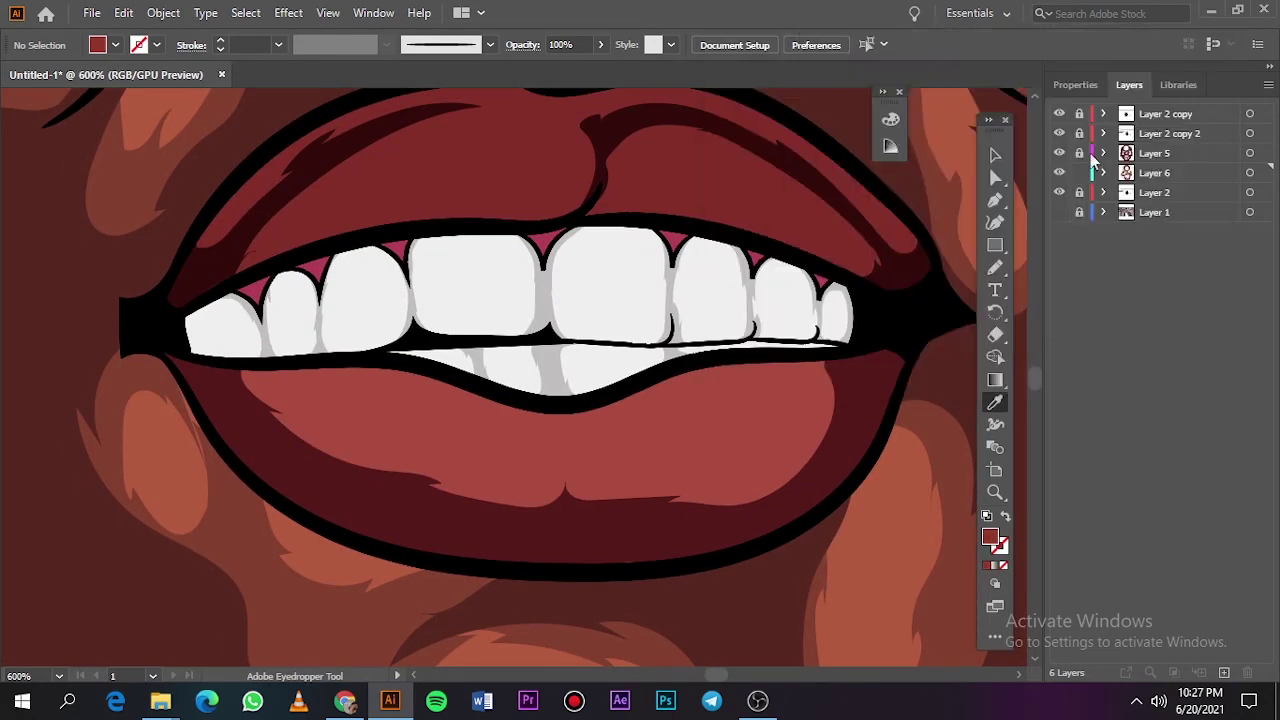
{"action": "left_click", "coordinate": [1059, 192]}
{"action": "left_click", "coordinate": [1059, 212]}
{"action": "key", "text": "n"}
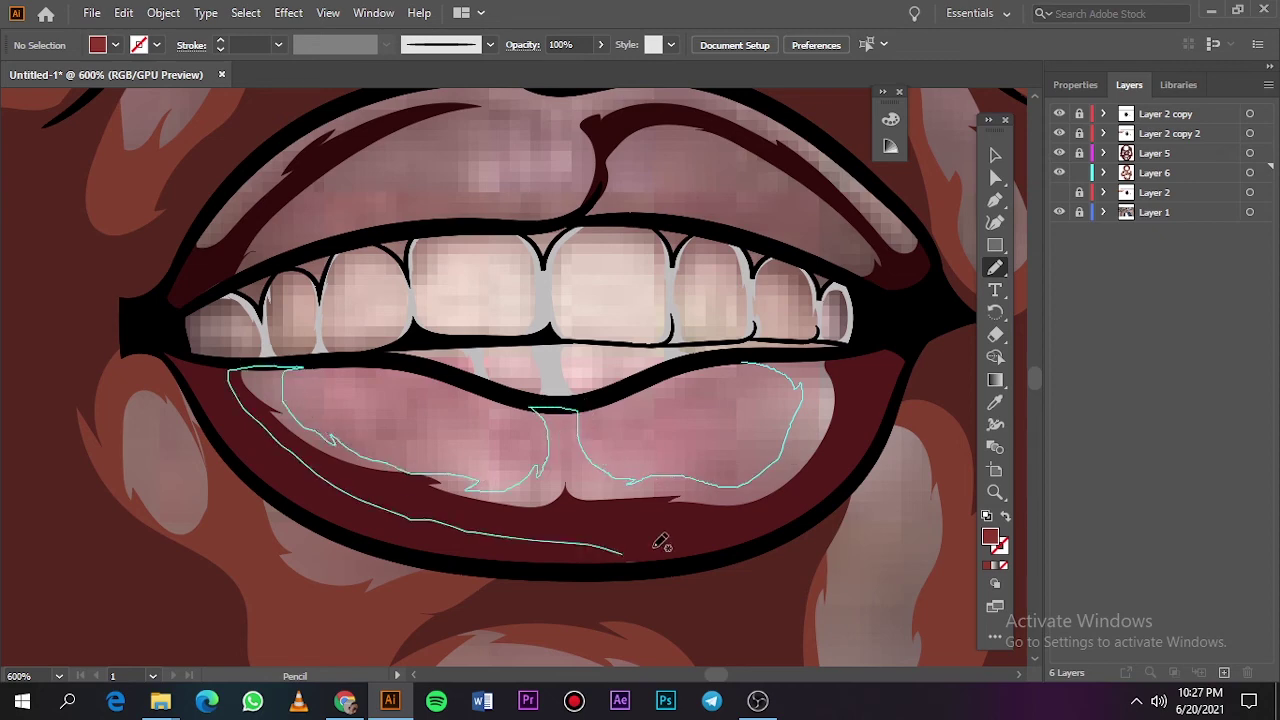
{"action": "left_click_drag", "start_coordinate": [463, 470], "coordinate": [830, 375]}
{"action": "key", "text": "ctrl+0"}
Restore Layer 2, hide the photo, and set the fill to a darker red.
{"action": "left_click", "coordinate": [1059, 192]}
{"action": "left_click", "coordinate": [1059, 212]}
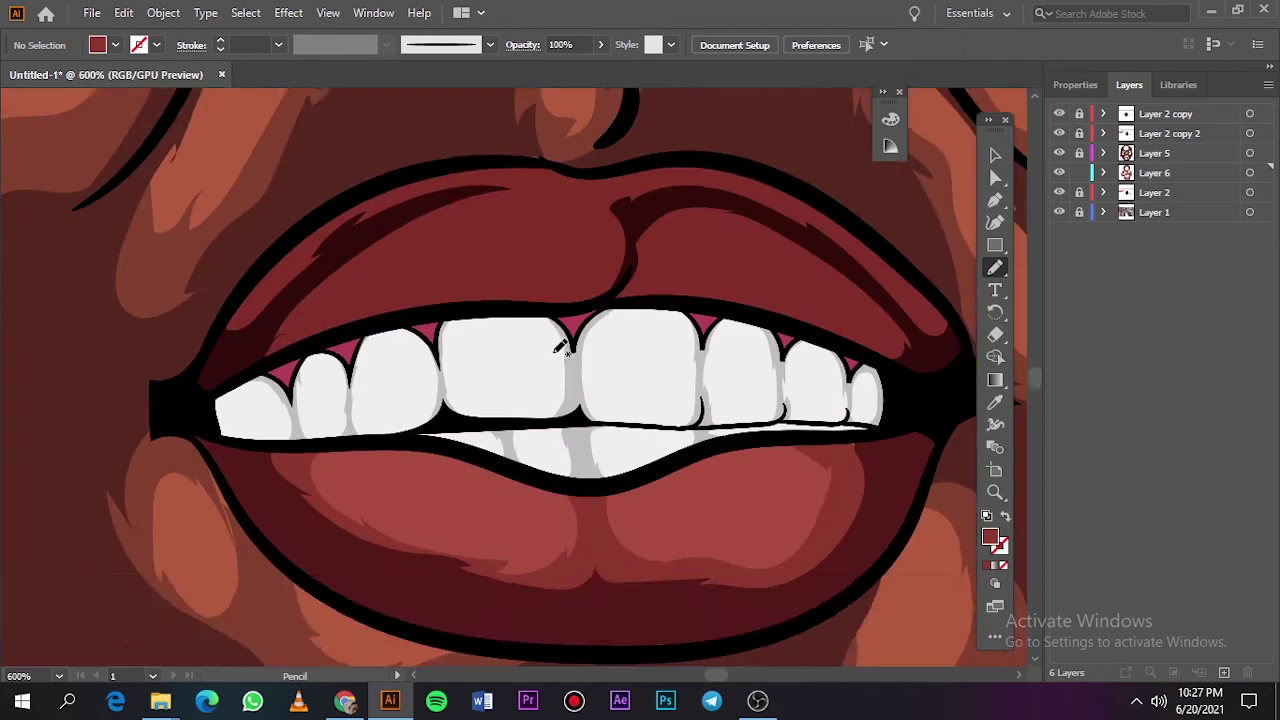
{"action": "key", "text": "i"}
{"action": "double_click", "coordinate": [990, 537]}
{"action": "left_click", "coordinate": [886, 229]}
{"action": "key", "text": "Return"}
Draw dark red shading shapes along both sides of the upper lip.
{"action": "key", "text": "n"}
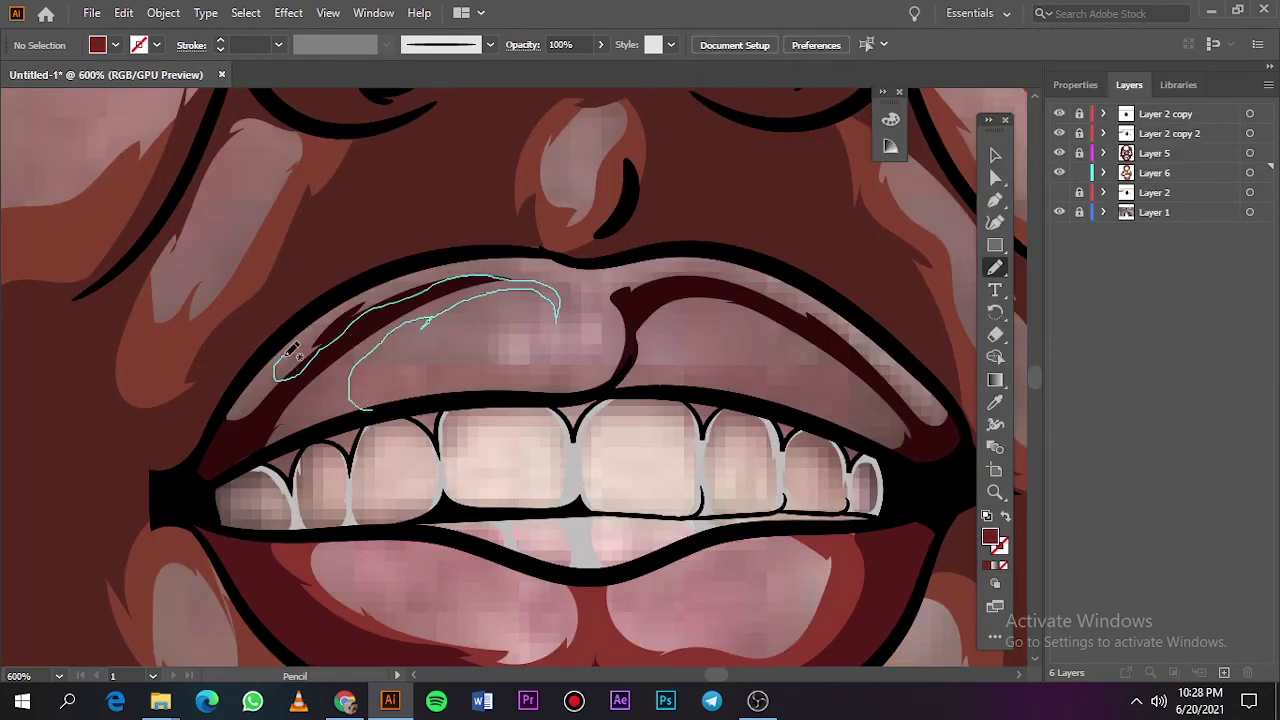
{"action": "mouse_move", "coordinate": [486, 270]}
{"action": "left_mouse_down"}
{"action": "mouse_move", "coordinate": [633, 379]}
{"action": "mouse_move", "coordinate": [612, 386]}
{"action": "left_mouse_up"}
{"action": "left_click_drag", "start_coordinate": [906, 409], "coordinate": [622, 292]}
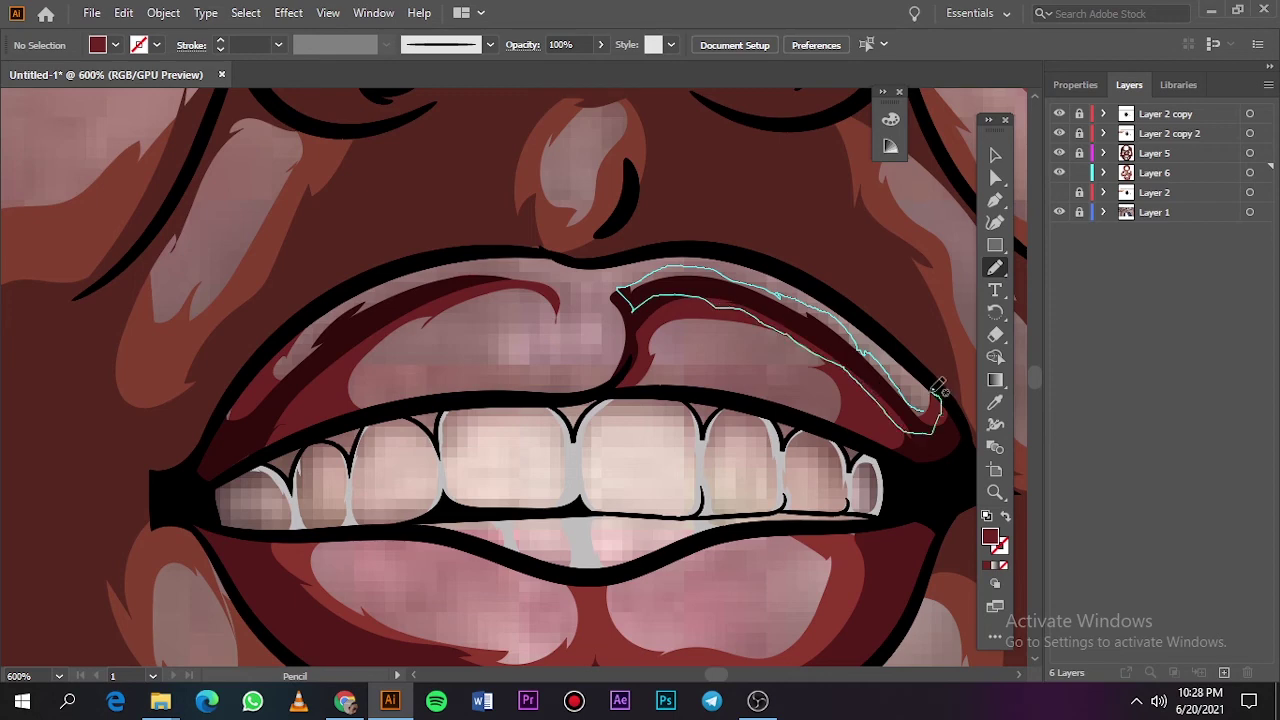
{"action": "key", "text": "ctrl+0"}
{"action": "left_click", "coordinate": [1060, 212]}
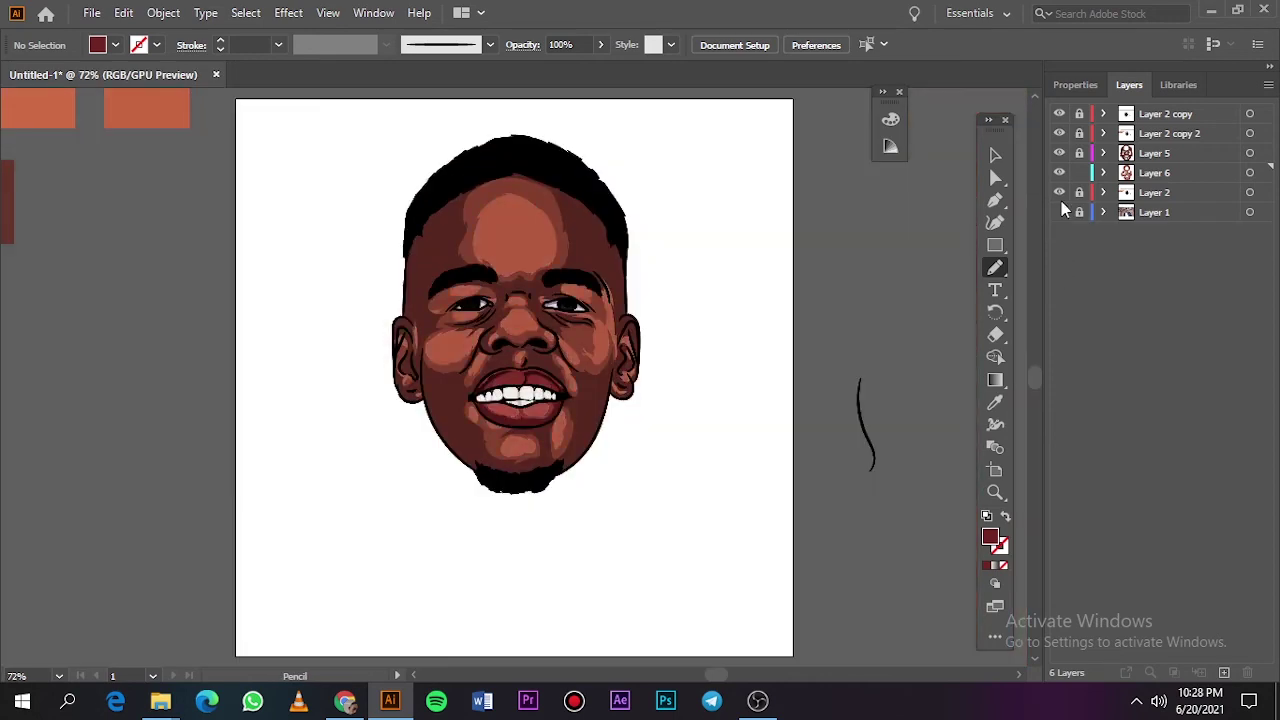
Zoom into the eye and set the fill colour to black.
{"action": "scroll", "coordinate": [528, 300], "scroll_direction": "up", "scroll_amount": 10}
{"action": "scroll", "coordinate": [520, 338], "scroll_direction": "up", "scroll_amount": 1}
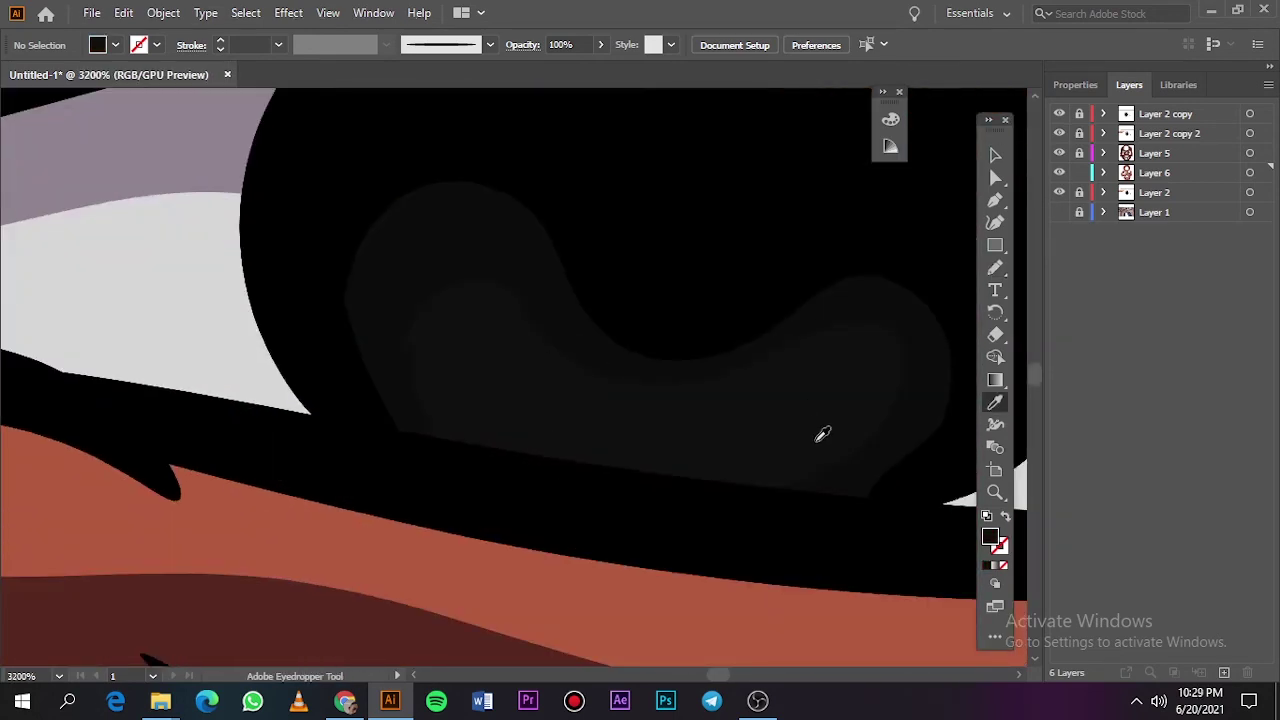
{"action": "double_click", "coordinate": [990, 537]}
{"action": "left_click", "coordinate": [732, 320]}
{"action": "left_click", "coordinate": [1143, 106]}
Redraw the dark shape inside the eye in black.
{"action": "left_click_drag", "start_coordinate": [489, 459], "coordinate": [533, 459]}
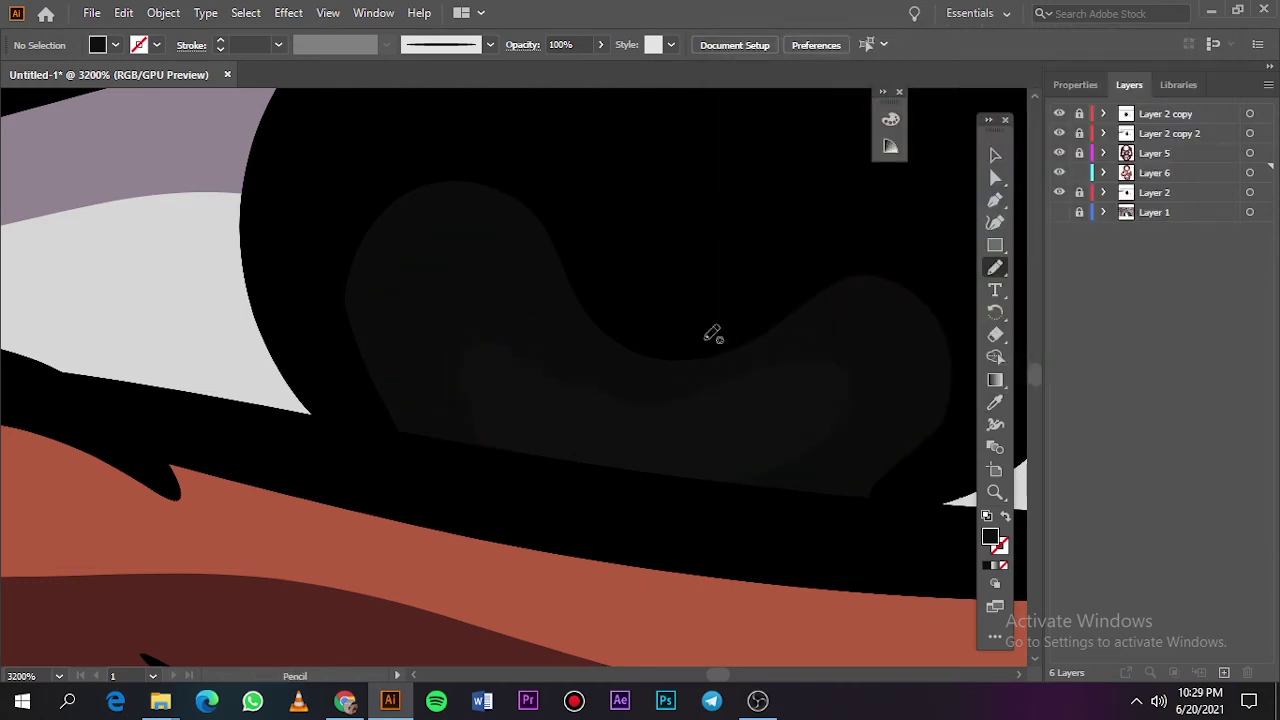
{"action": "scroll", "coordinate": [711, 334], "scroll_direction": "down", "scroll_amount": 3}
{"action": "scroll", "coordinate": [183, 446], "scroll_direction": "up", "scroll_amount": 2}
{"action": "scroll", "coordinate": [189, 403], "scroll_direction": "up", "scroll_amount": 3}
{"action": "left_click_drag", "start_coordinate": [442, 453], "coordinate": [451, 430]}
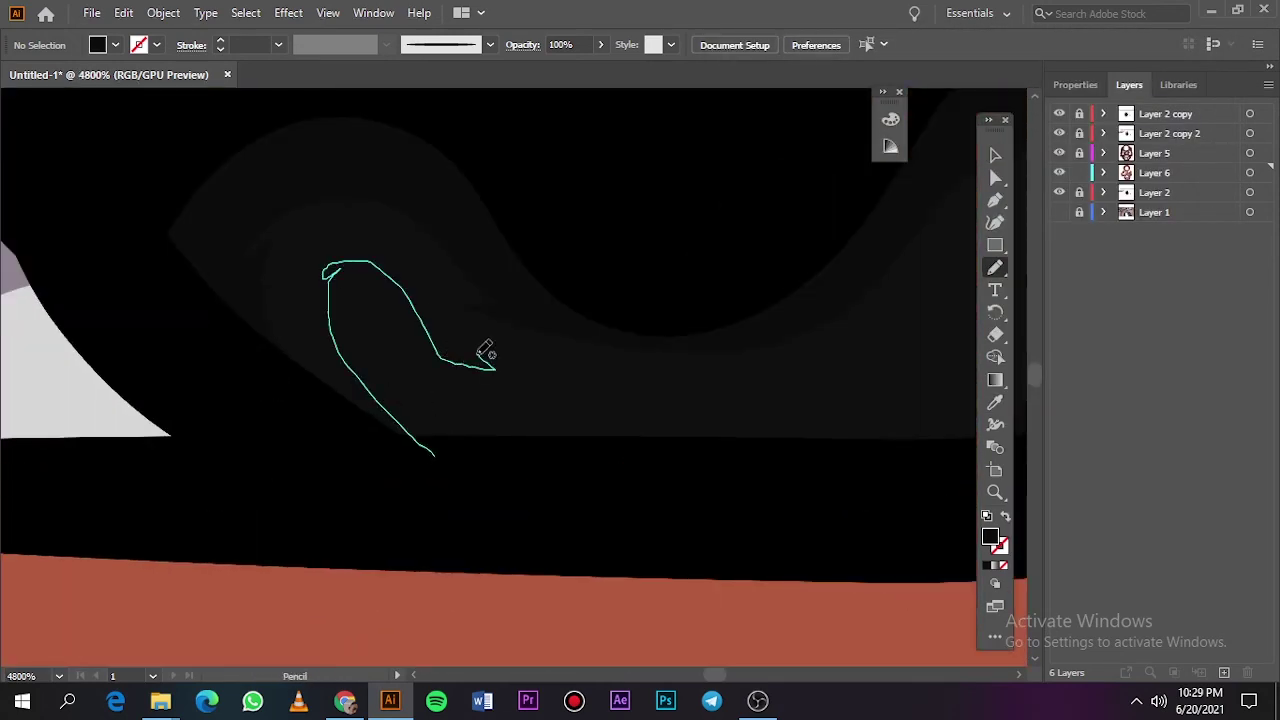
{"action": "mouse_move", "coordinate": [376, 257]}
{"action": "left_mouse_down"}
{"action": "mouse_move", "coordinate": [471, 214]}
{"action": "mouse_move", "coordinate": [380, 177]}
{"action": "mouse_move", "coordinate": [373, 250]}
{"action": "left_mouse_up"}
{"action": "key", "text": "ctrl+0"}
Create Layer 7, sample the orange forehead skin tone as fill, and show the reference photo.
{"action": "left_click", "coordinate": [1224, 672]}
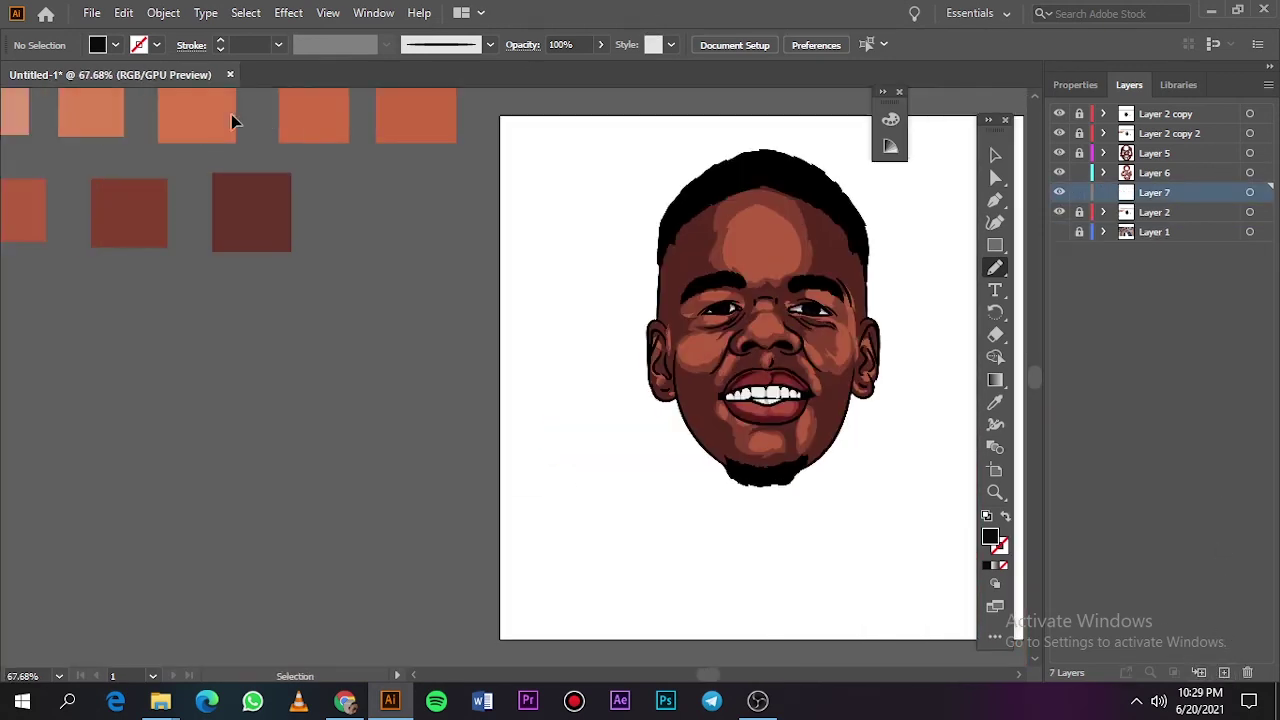
{"action": "key", "text": "i"}
{"action": "left_click", "coordinate": [383, 135]}
{"action": "scroll", "coordinate": [654, 286], "scroll_direction": "up", "scroll_amount": 2}
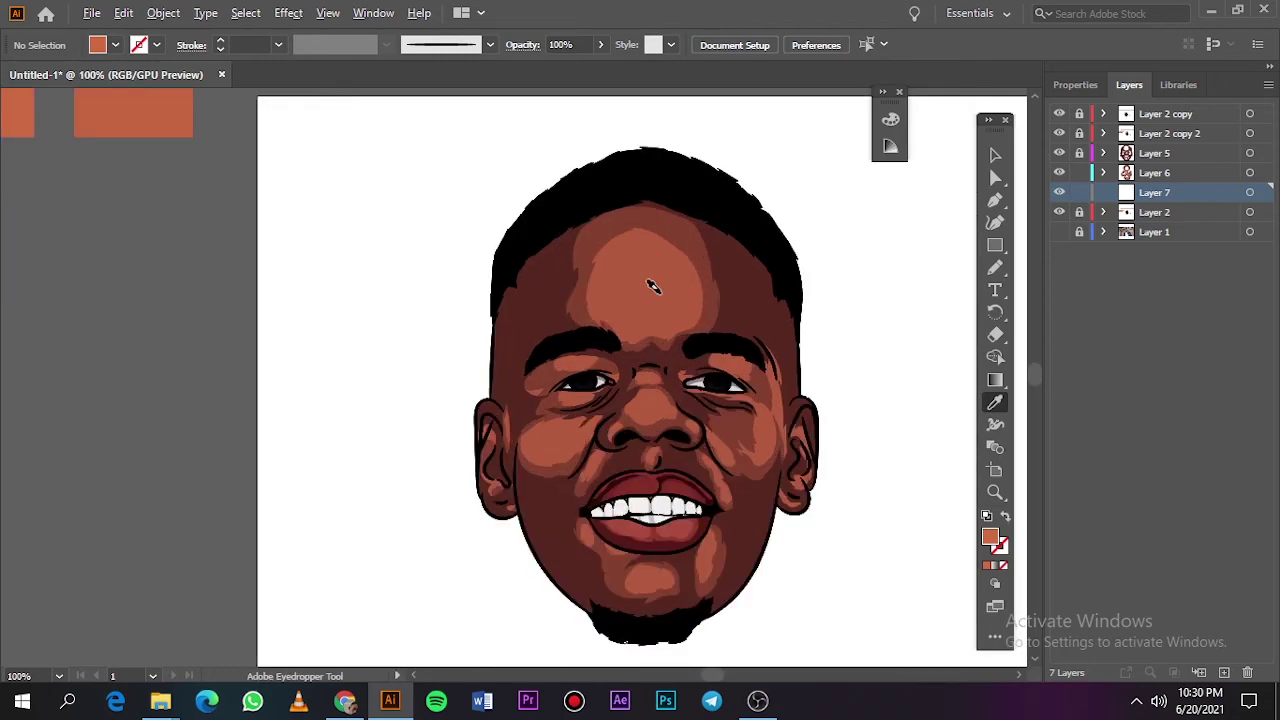
{"action": "scroll", "coordinate": [654, 300], "scroll_direction": "up", "scroll_amount": 2}
{"action": "key", "text": "n"}
{"action": "left_click", "coordinate": [1059, 231]}
{"action": "scroll", "coordinate": [619, 347], "scroll_direction": "up", "scroll_amount": 2}
Pencil an orange highlight on the forehead and check it without the reference photo.
{"action": "scroll", "coordinate": [619, 347], "scroll_direction": "down", "scroll_amount": 1}
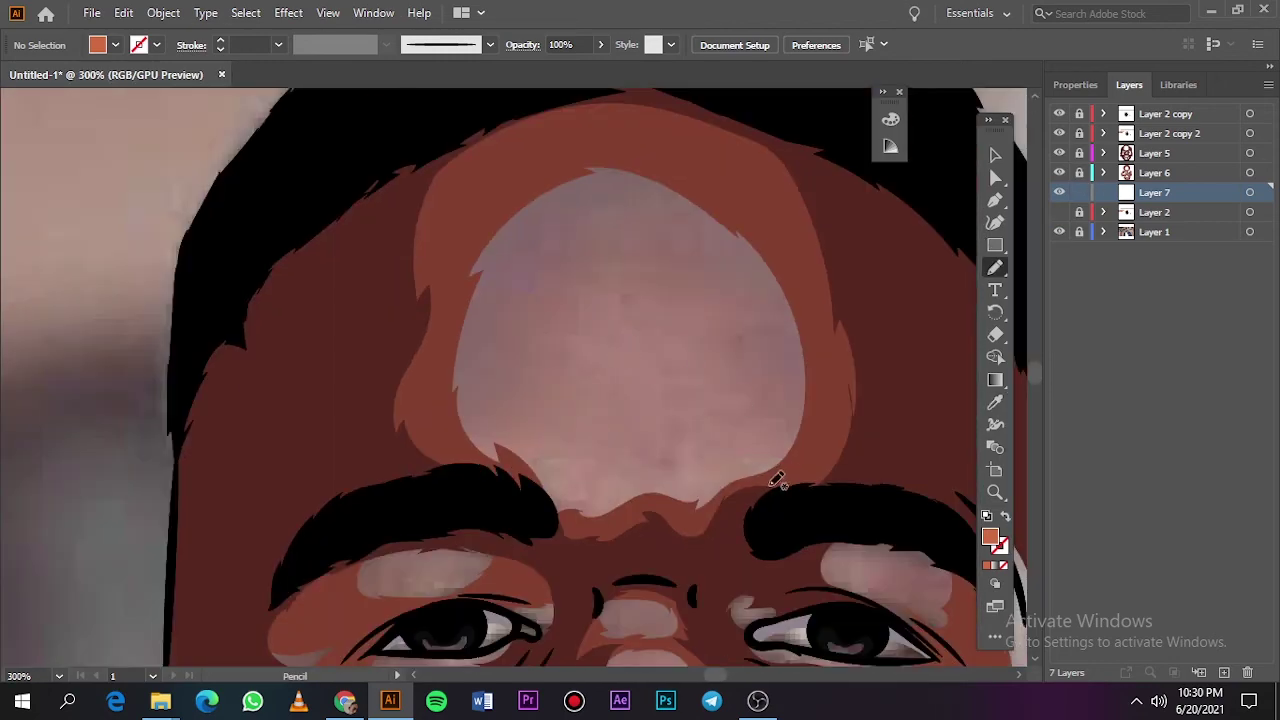
{"action": "left_click_drag", "start_coordinate": [524, 401], "coordinate": [770, 480]}
{"action": "left_click", "coordinate": [1059, 231]}
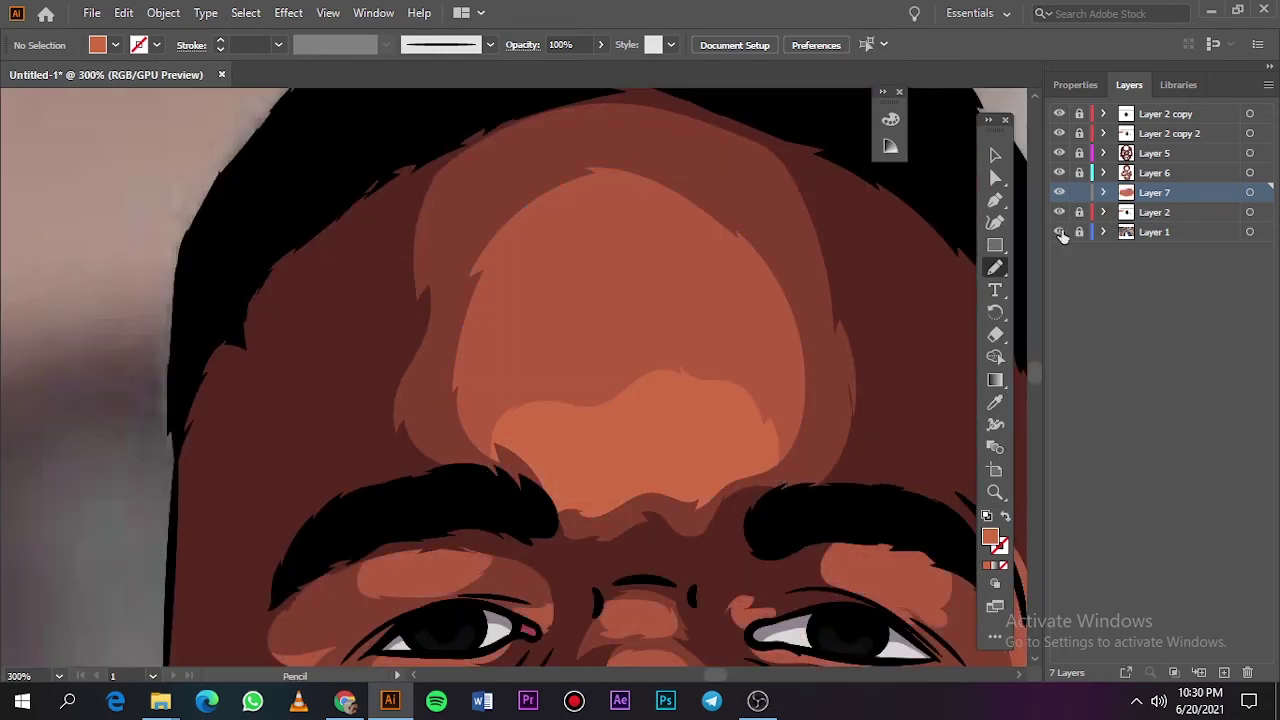
{"action": "key", "text": "ctrl+0"}
{"action": "left_click", "coordinate": [1059, 231]}
{"action": "scroll", "coordinate": [443, 305], "scroll_direction": "up", "scroll_amount": 5}
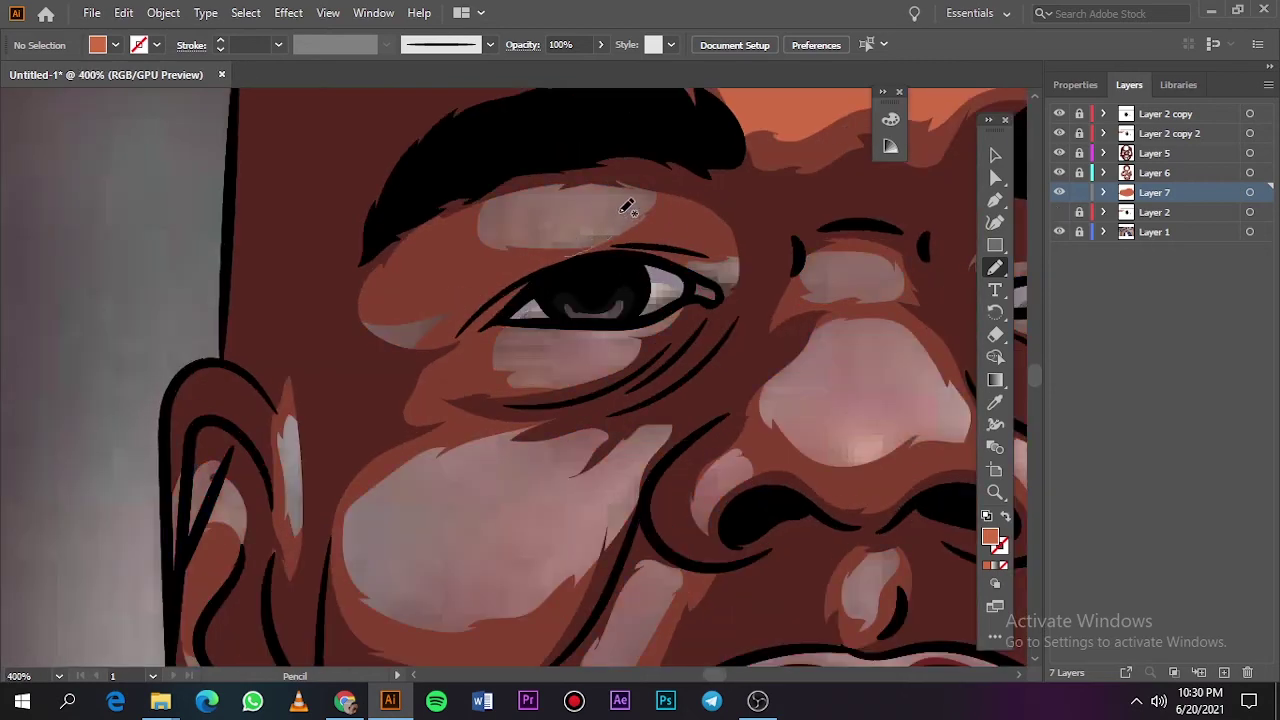
Add orange highlights on the eyelid, under the eye and along the ear.
{"action": "left_click_drag", "start_coordinate": [508, 233], "coordinate": [495, 226]}
{"action": "left_click_drag", "start_coordinate": [440, 290], "coordinate": [450, 330]}
{"action": "left_click_drag", "start_coordinate": [285, 400], "coordinate": [290, 540]}
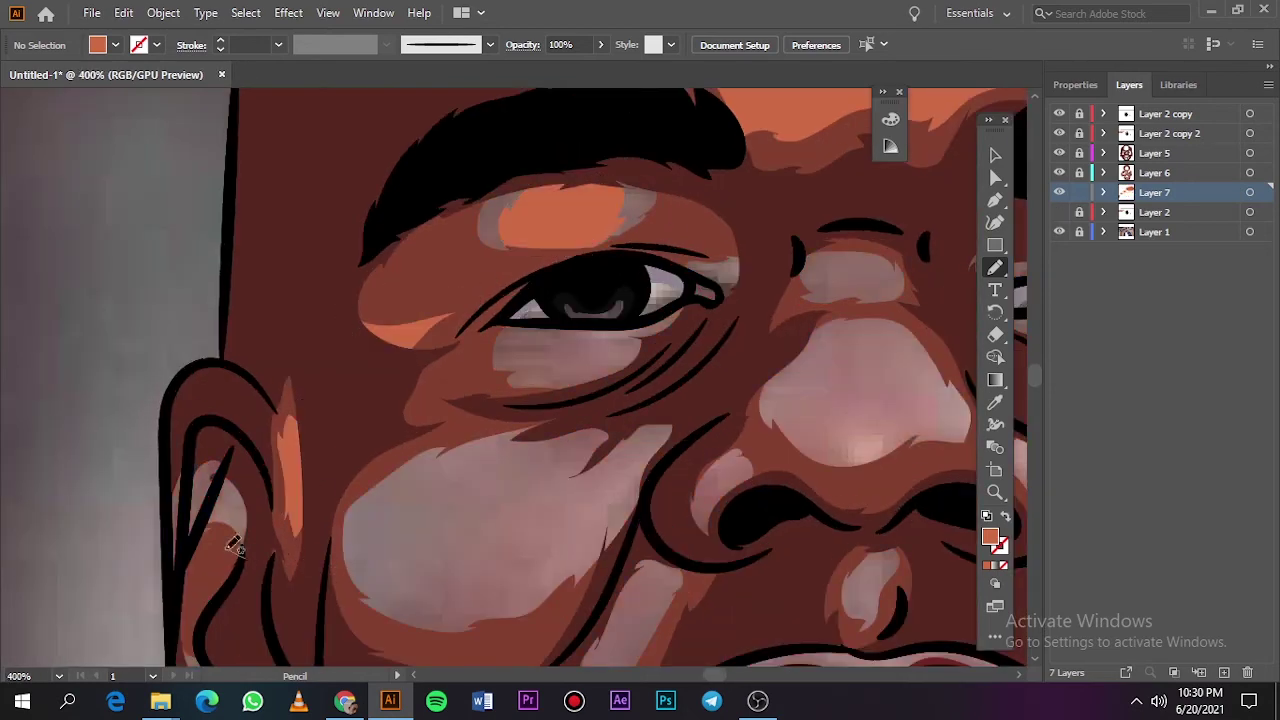
{"action": "left_click_drag", "start_coordinate": [240, 450], "coordinate": [258, 577]}
{"action": "scroll", "coordinate": [258, 560], "scroll_direction": "down", "scroll_amount": 3}
{"action": "scroll", "coordinate": [258, 540], "scroll_direction": "down", "scroll_amount": 2}
{"action": "left_click_drag", "start_coordinate": [200, 380], "coordinate": [300, 445]}
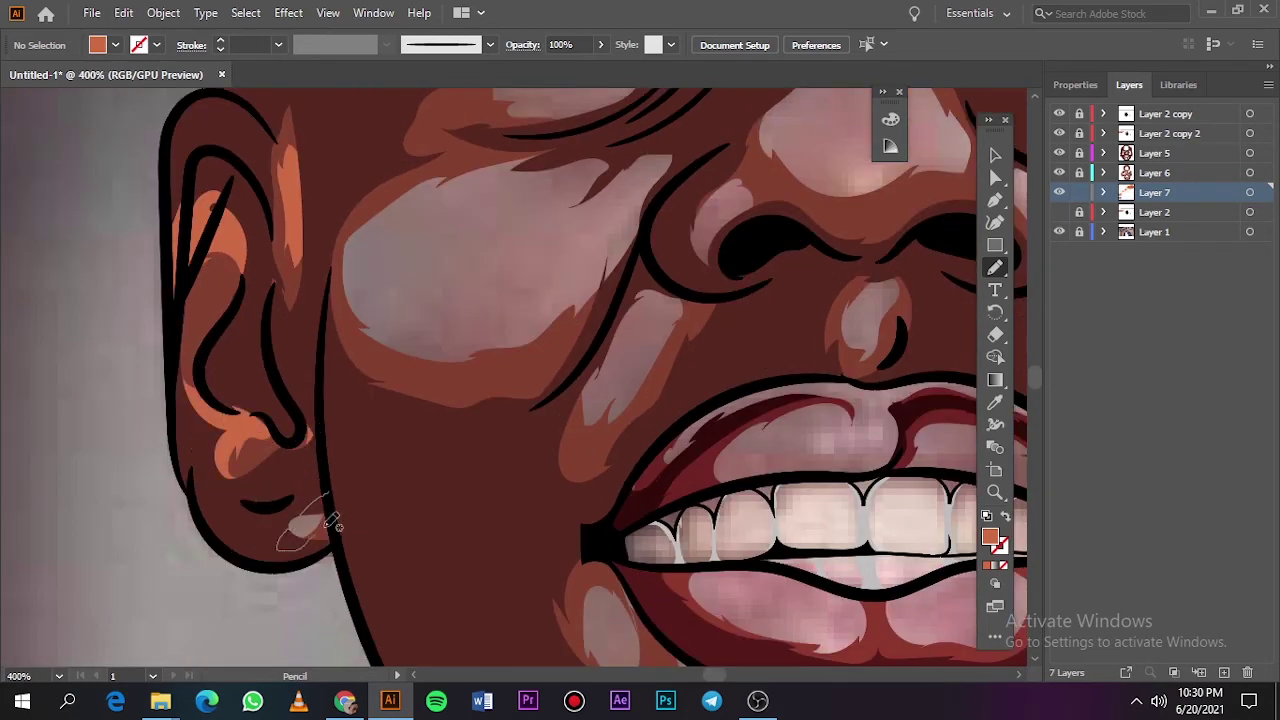
{"action": "left_click_drag", "start_coordinate": [295, 520], "coordinate": [318, 532]}
Add orange highlights on the nose tip and both nostrils.
{"action": "key", "text": "ctrl+0"}
{"action": "left_click", "coordinate": [1059, 212]}
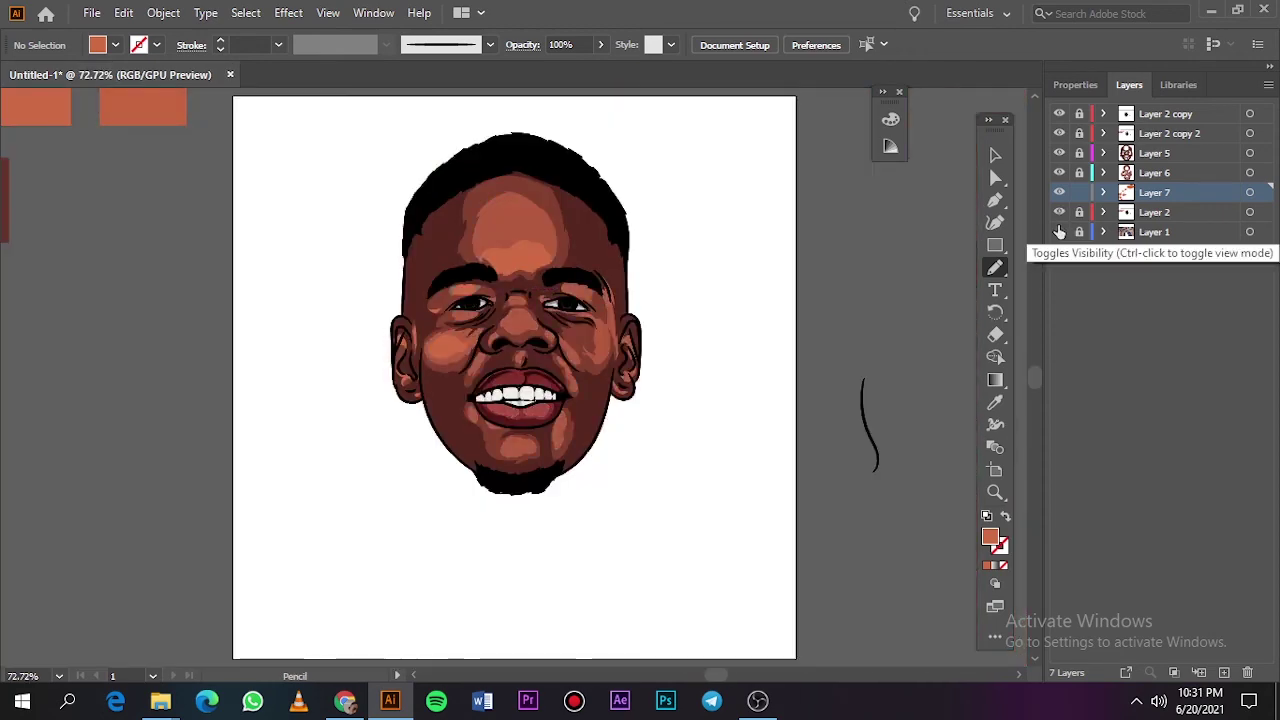
{"action": "left_click", "coordinate": [1059, 232]}
{"action": "scroll", "coordinate": [535, 318], "scroll_direction": "up", "scroll_amount": 6}
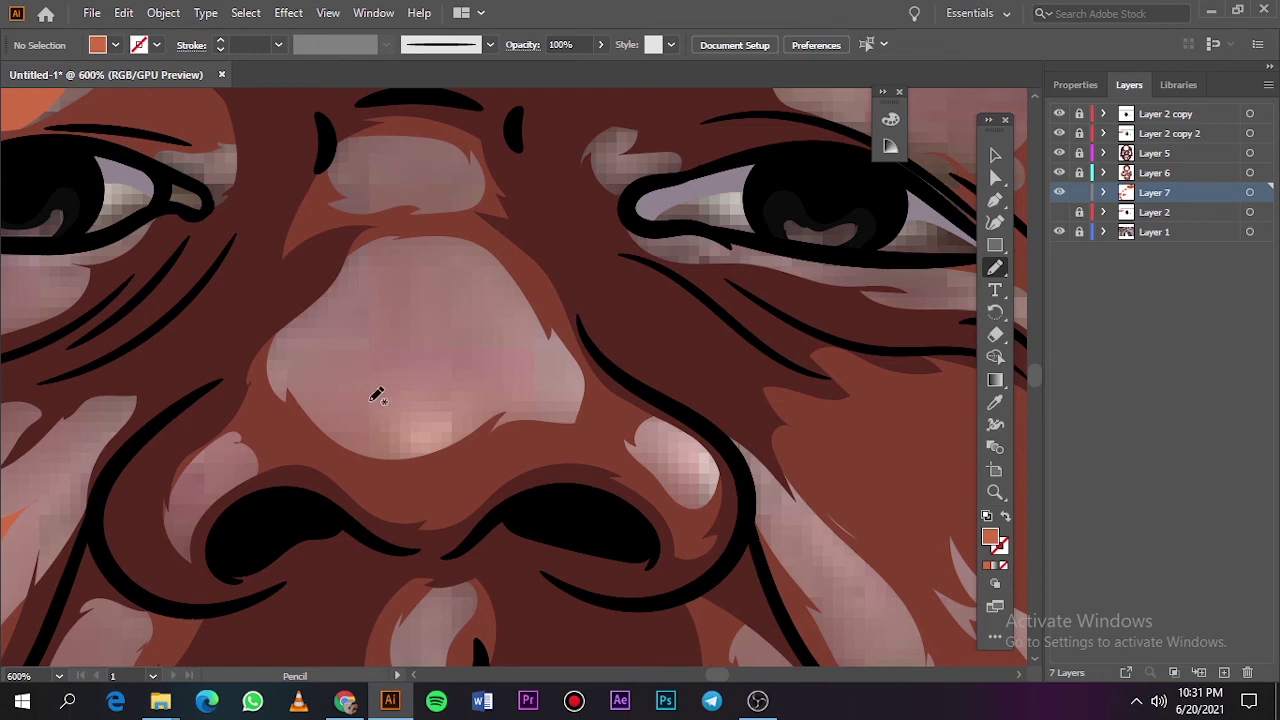
{"action": "left_click_drag", "start_coordinate": [470, 358], "coordinate": [468, 362]}
{"action": "left_click_drag", "start_coordinate": [692, 458], "coordinate": [686, 428]}
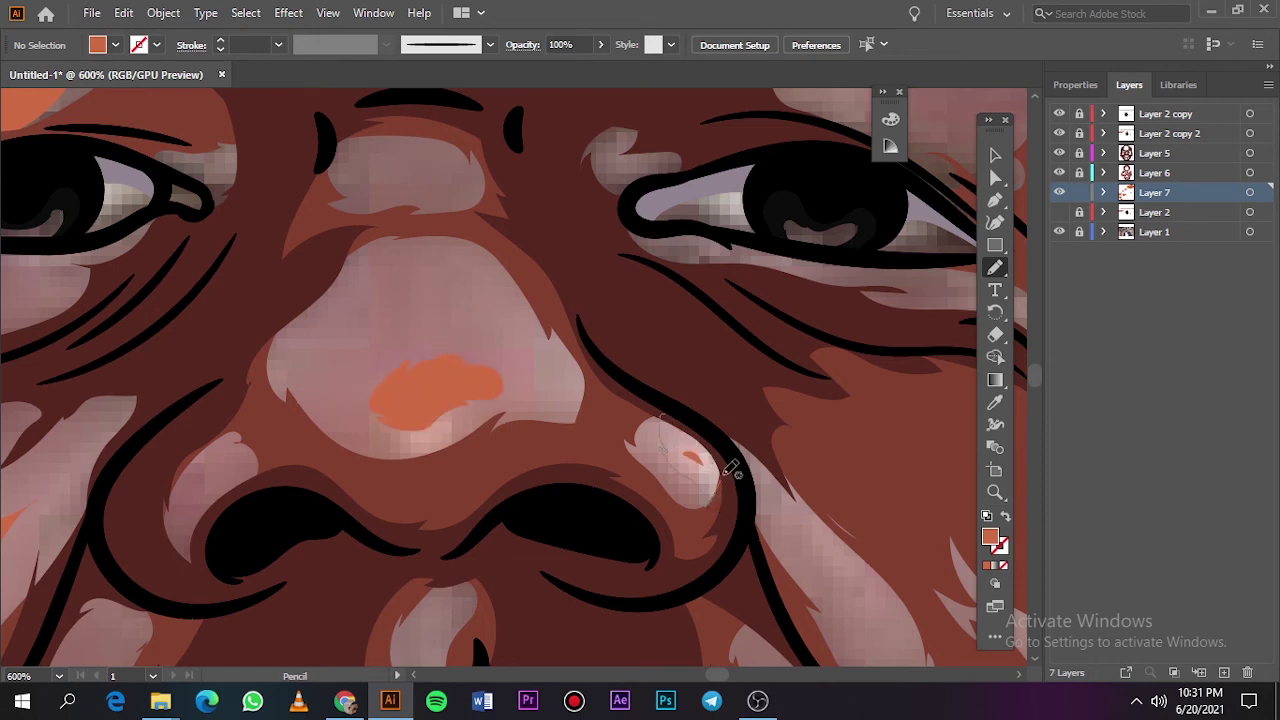
{"action": "left_click_drag", "start_coordinate": [731, 470], "coordinate": [728, 476]}
{"action": "left_click_drag", "start_coordinate": [262, 392], "coordinate": [224, 545]}
Add a salmon highlight above the upper lip and an orange one on the chin.
{"action": "scroll", "coordinate": [236, 505], "scroll_direction": "down", "scroll_amount": 1}
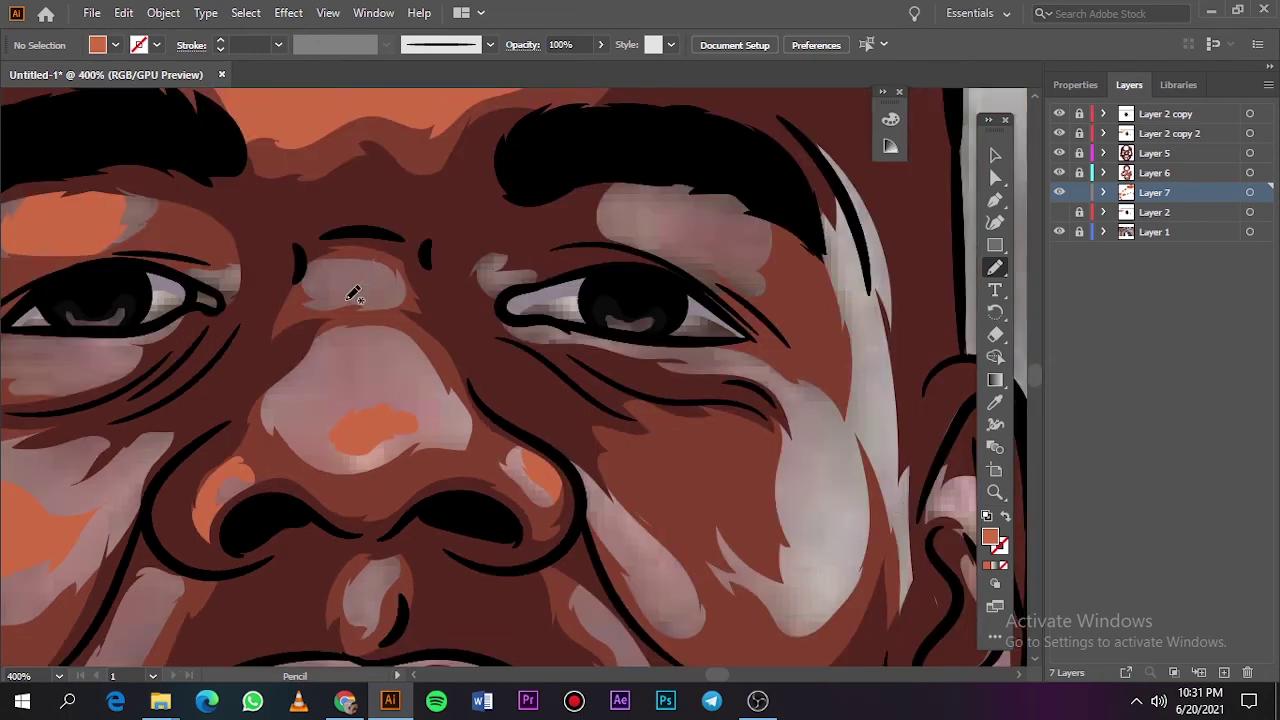
{"action": "scroll", "coordinate": [370, 295], "scroll_direction": "down", "scroll_amount": 5}
{"action": "scroll", "coordinate": [400, 280], "scroll_direction": "down", "scroll_amount": 2}
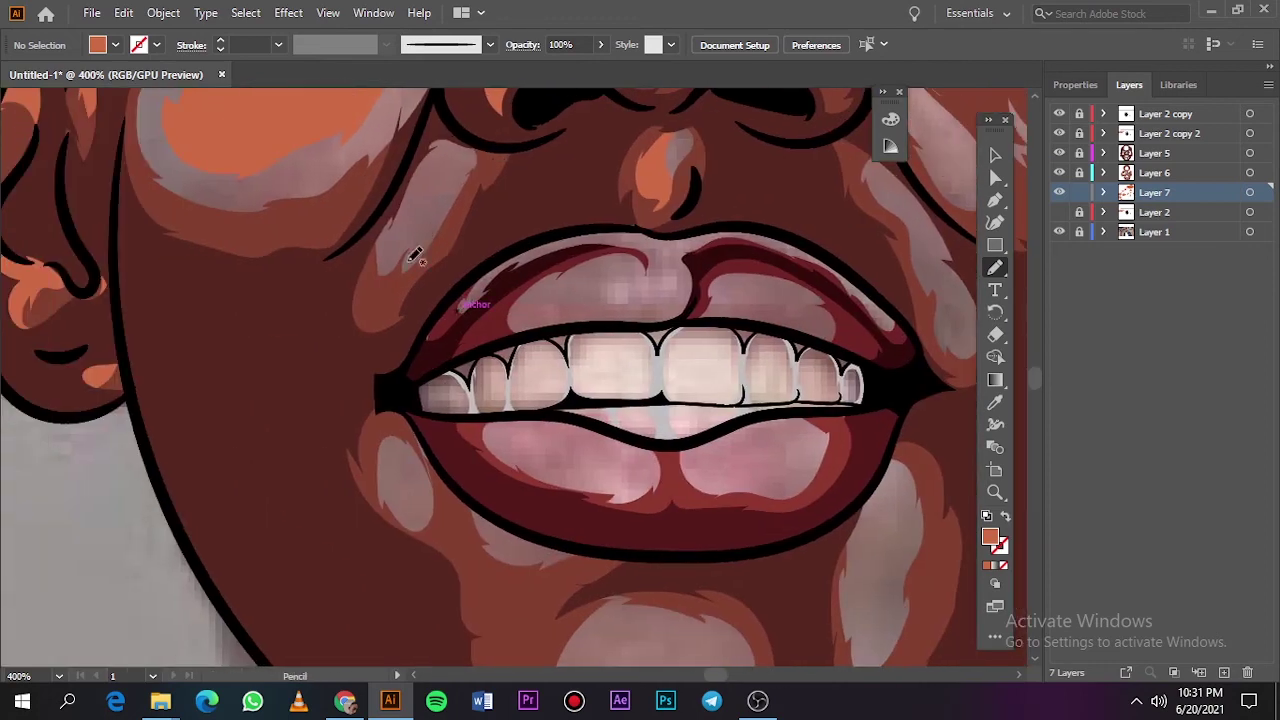
{"action": "left_click_drag", "start_coordinate": [484, 170], "coordinate": [470, 175]}
{"action": "left_click_drag", "start_coordinate": [413, 467], "coordinate": [420, 517]}
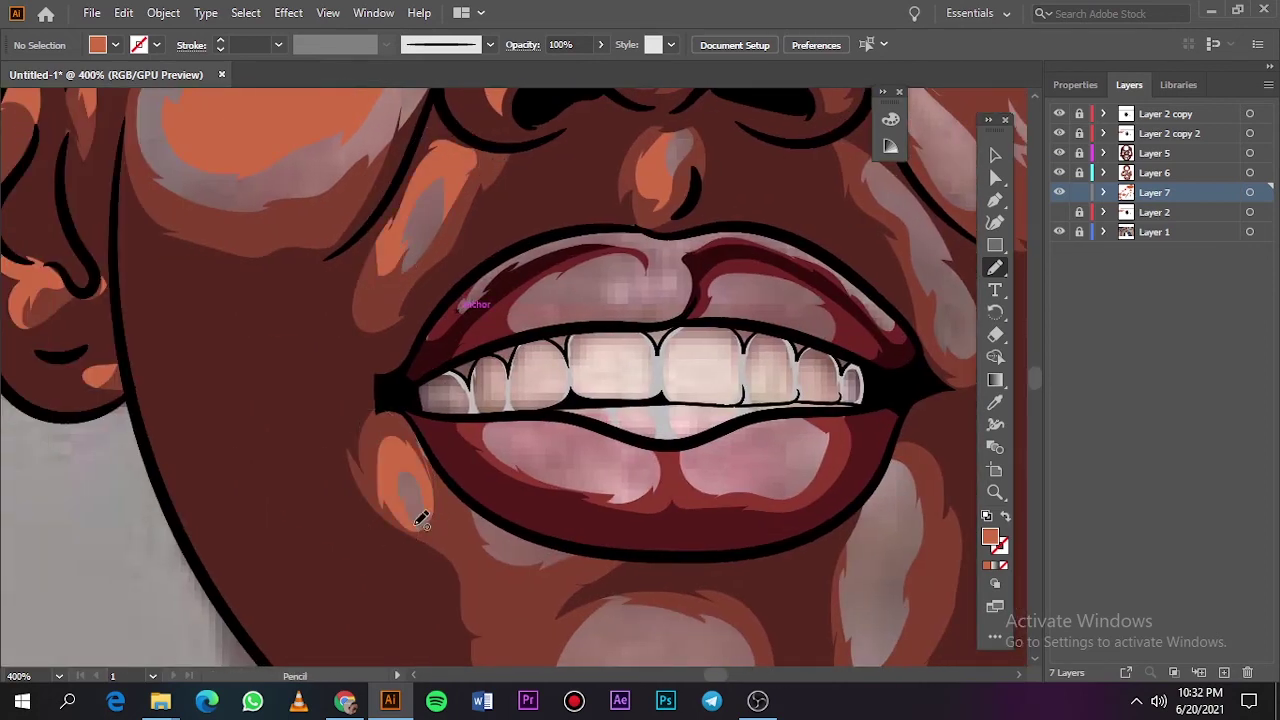
{"action": "scroll", "coordinate": [704, 459], "scroll_direction": "down", "scroll_amount": 3}
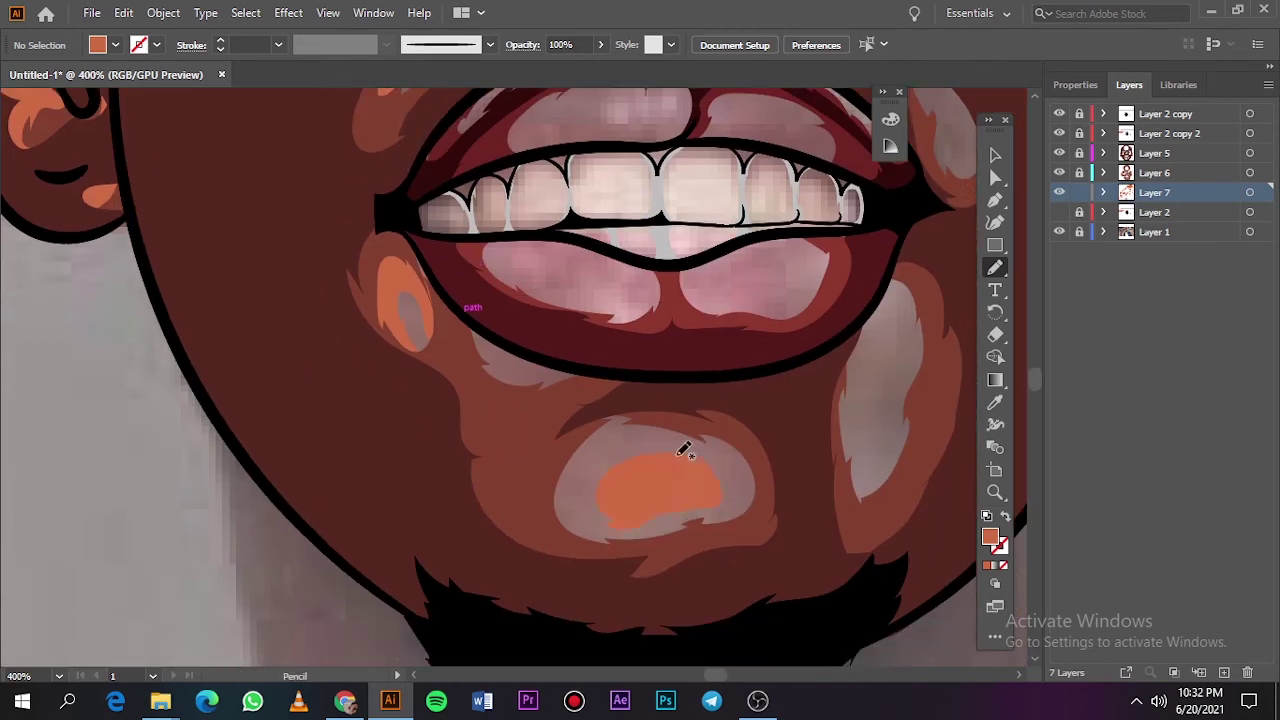
{"action": "left_click_drag", "start_coordinate": [576, 356], "coordinate": [502, 404]}
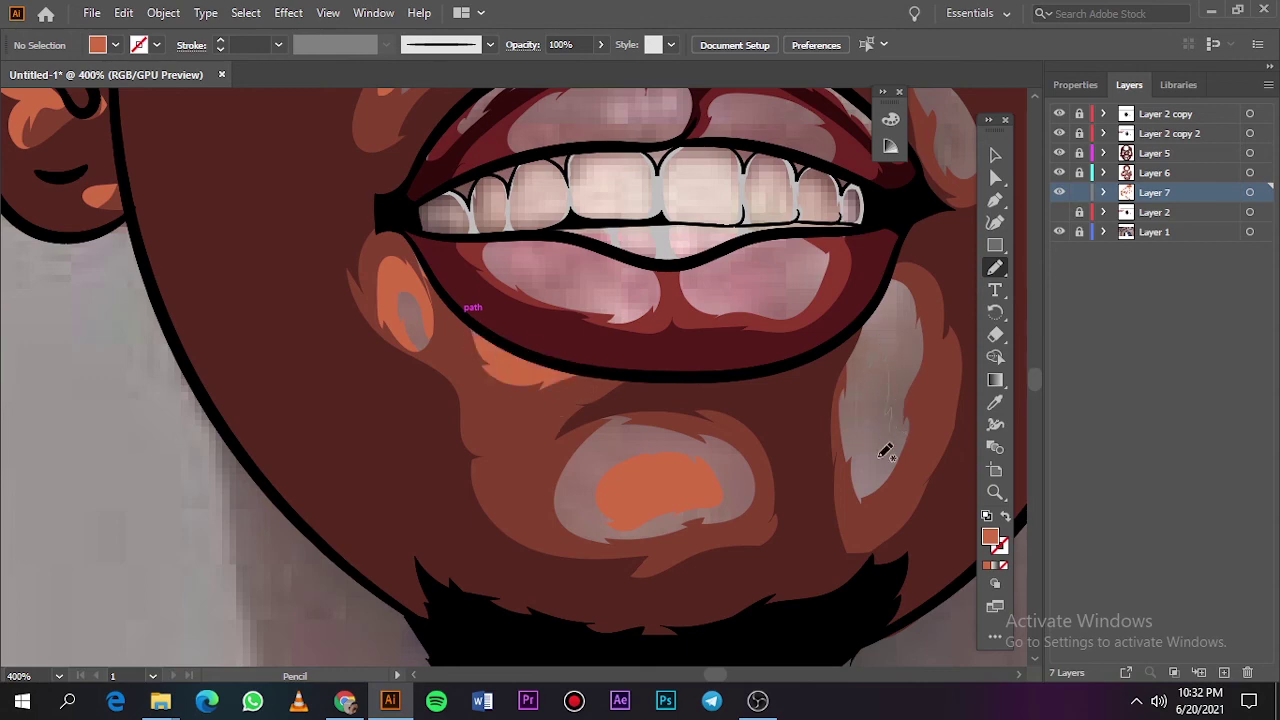
Draw orange highlights along the cheek and above the eye.
{"action": "key", "text": "ctrl+0"}
{"action": "left_click", "coordinate": [1059, 231]}
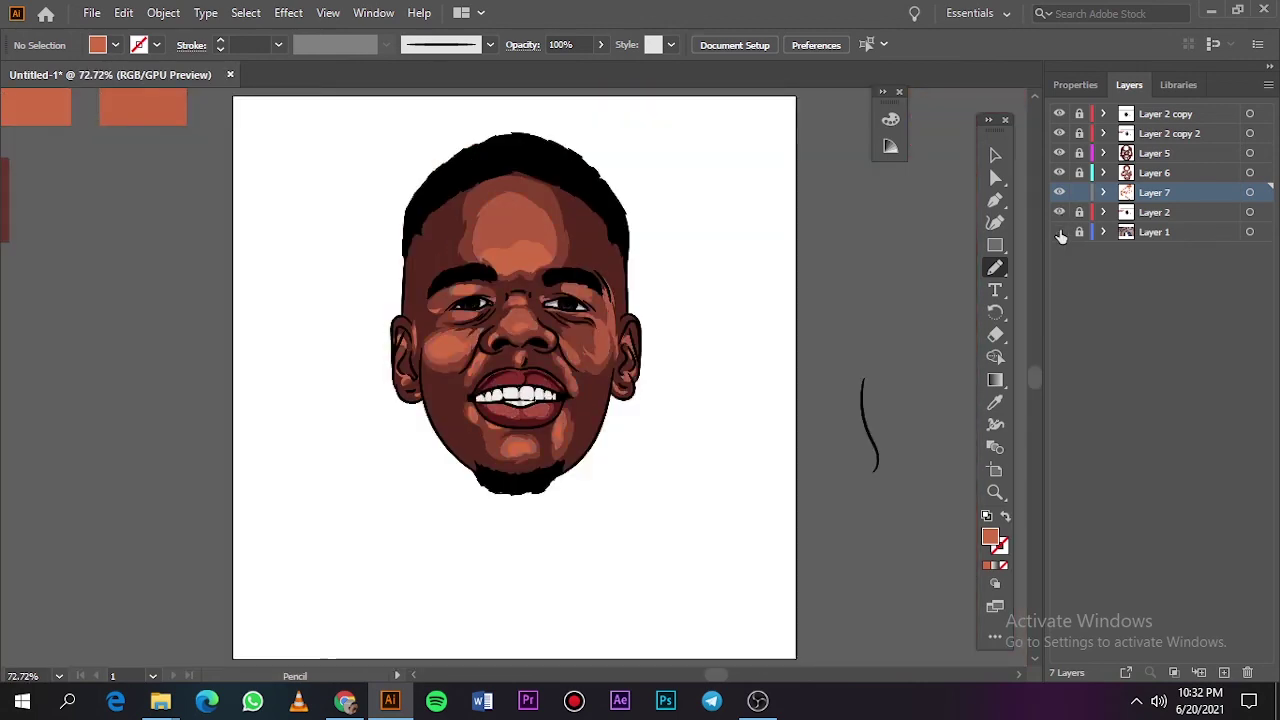
{"action": "left_click", "coordinate": [1059, 231]}
{"action": "scroll", "coordinate": [615, 398], "scroll_direction": "up", "scroll_amount": 6}
{"action": "mouse_move", "coordinate": [619, 432]}
{"action": "left_mouse_down"}
{"action": "mouse_move", "coordinate": [666, 457]}
{"action": "mouse_move", "coordinate": [556, 334]}
{"action": "left_mouse_up"}
{"action": "scroll", "coordinate": [610, 250], "scroll_direction": "up", "scroll_amount": 5}
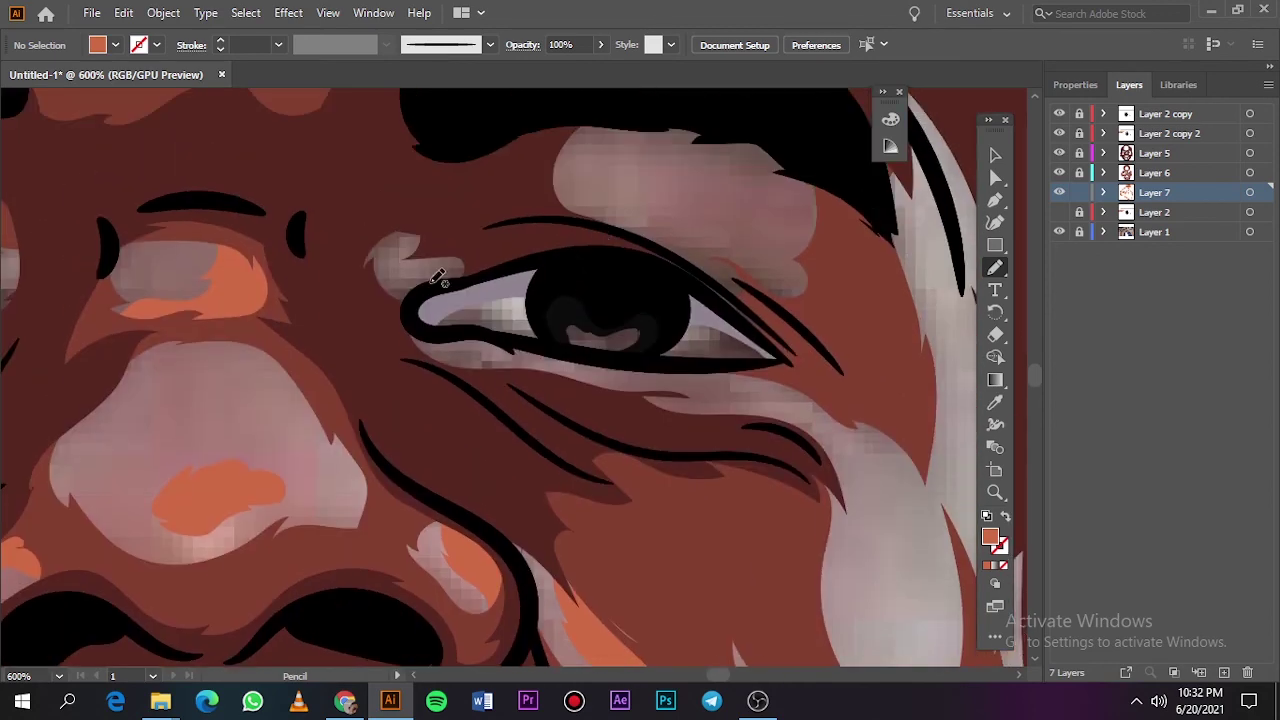
{"action": "left_click_drag", "start_coordinate": [703, 119], "coordinate": [809, 317]}
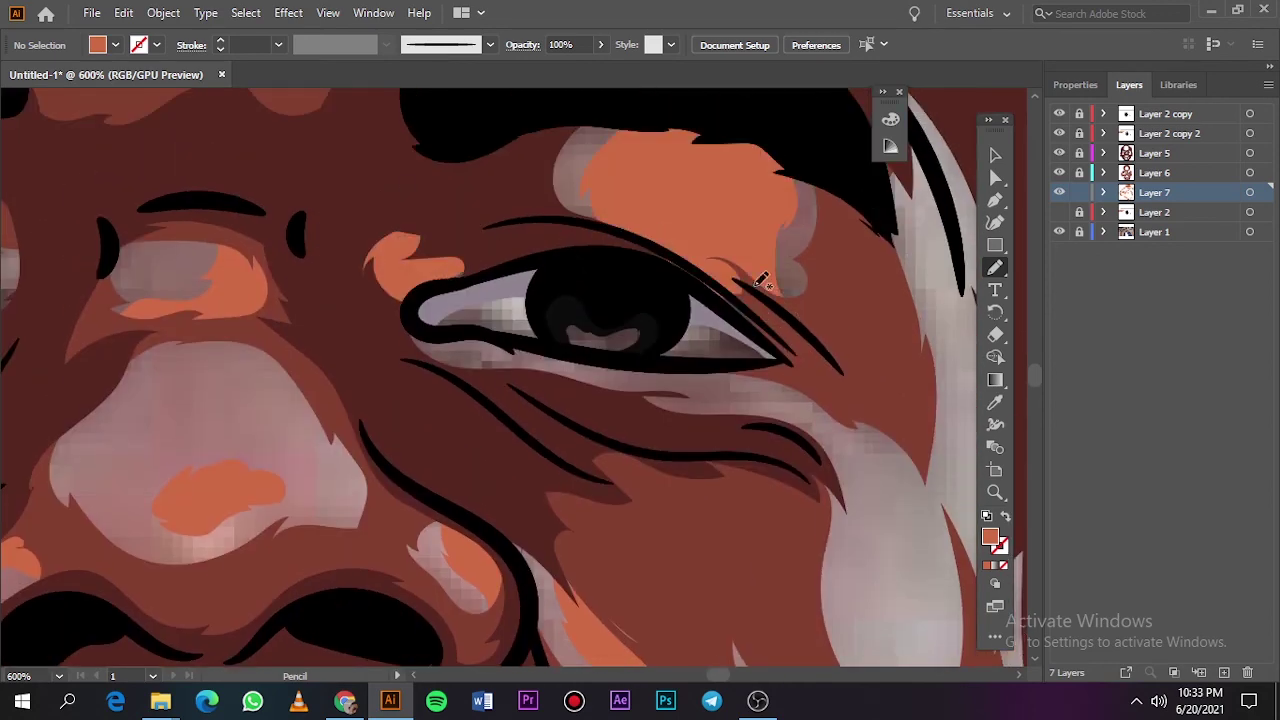
Trace an orange highlight down the cheek beside the ear.
{"action": "key", "text": "ctrl+minus"}
{"action": "key", "text": "ctrl+minus"}
{"action": "scroll", "coordinate": [707, 428], "scroll_direction": "down", "scroll_amount": 5}
{"action": "scroll", "coordinate": [669, 354], "scroll_direction": "up", "scroll_amount": 2}
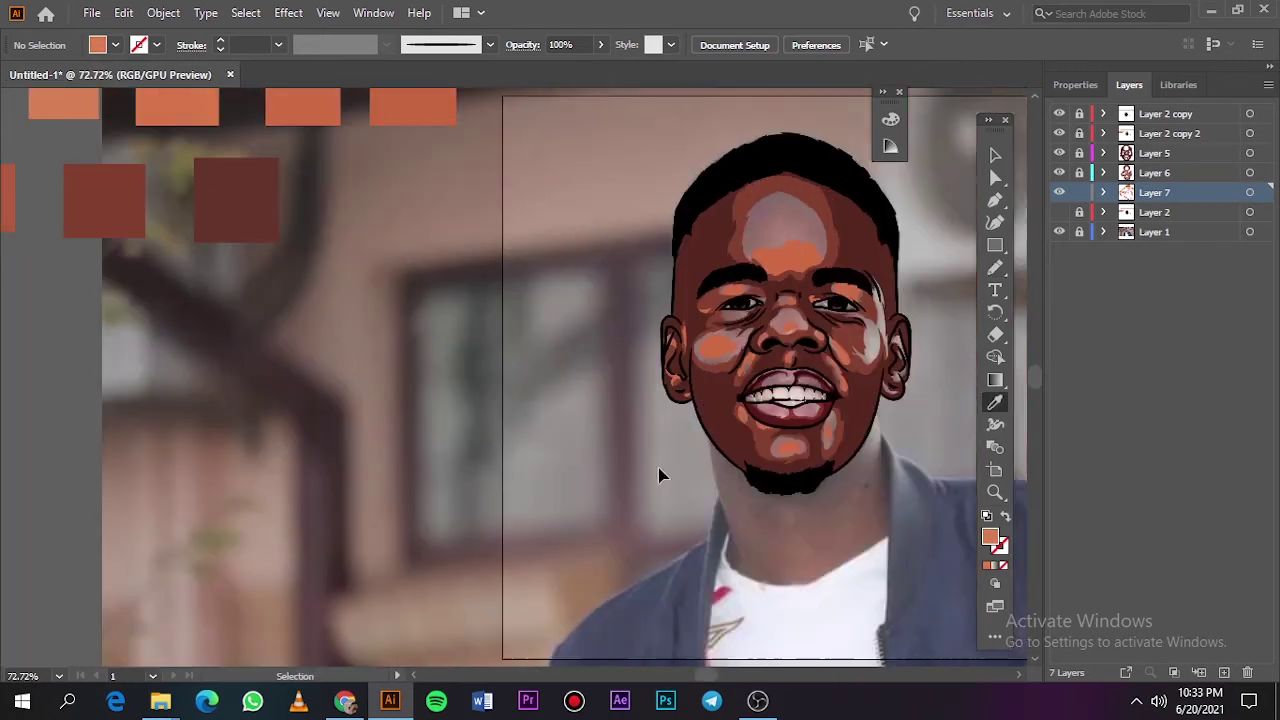
{"action": "scroll", "coordinate": [663, 477], "scroll_direction": "up", "scroll_amount": 4}
{"action": "scroll", "coordinate": [652, 228], "scroll_direction": "up", "scroll_amount": 1}
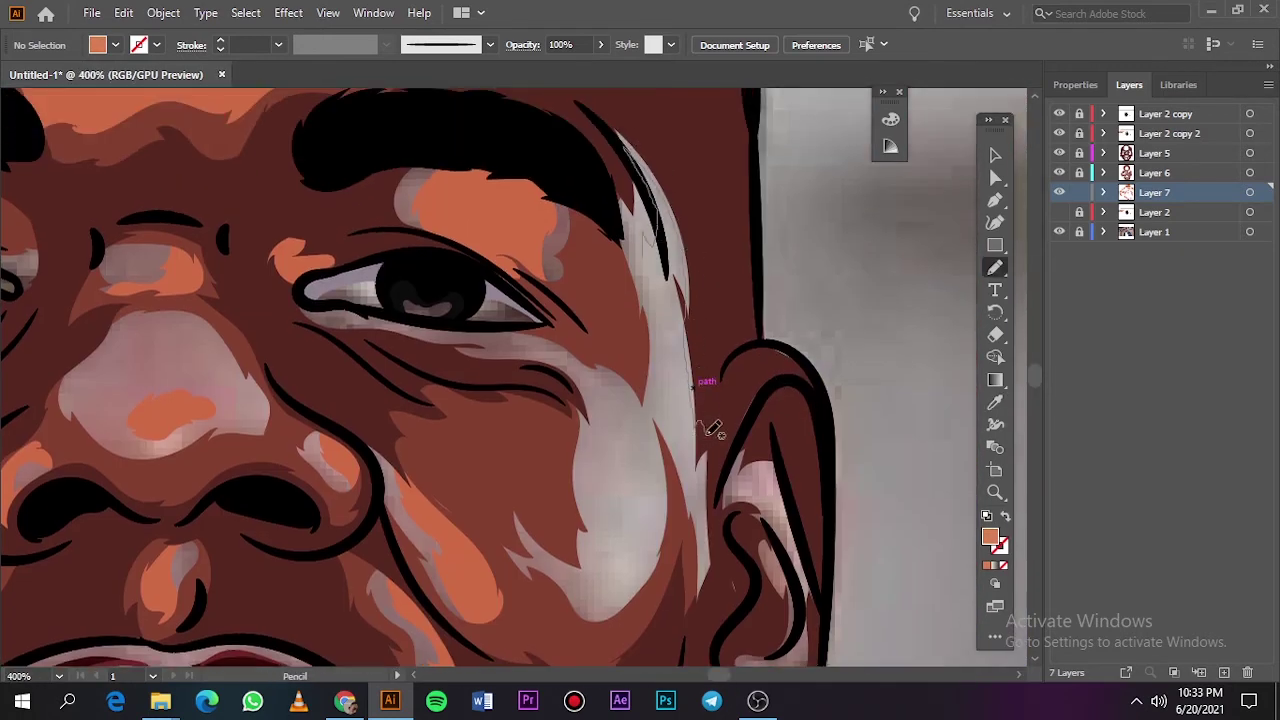
{"action": "left_click_drag", "start_coordinate": [706, 424], "coordinate": [563, 596]}
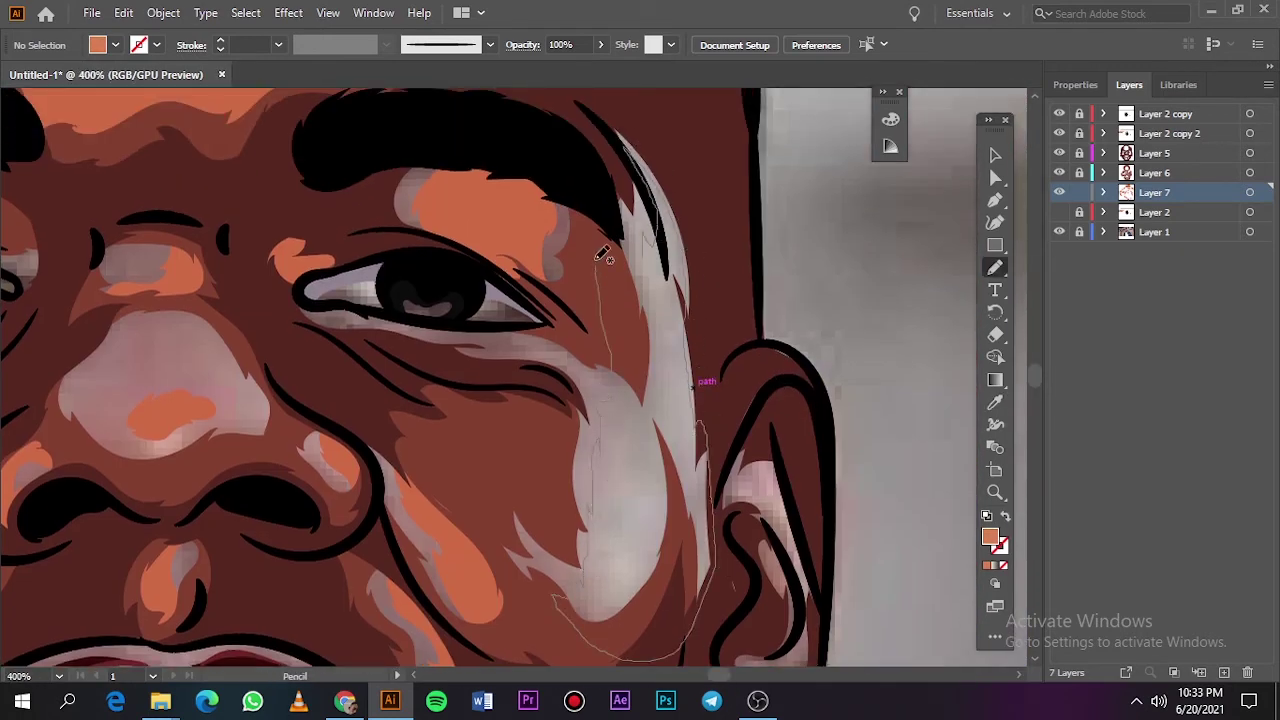
{"action": "left_click_drag", "start_coordinate": [603, 254], "coordinate": [603, 254]}
Trace an orange highlight around the ear contour.
{"action": "key", "text": "ctrl+0"}
{"action": "left_click", "coordinate": [1059, 212]}
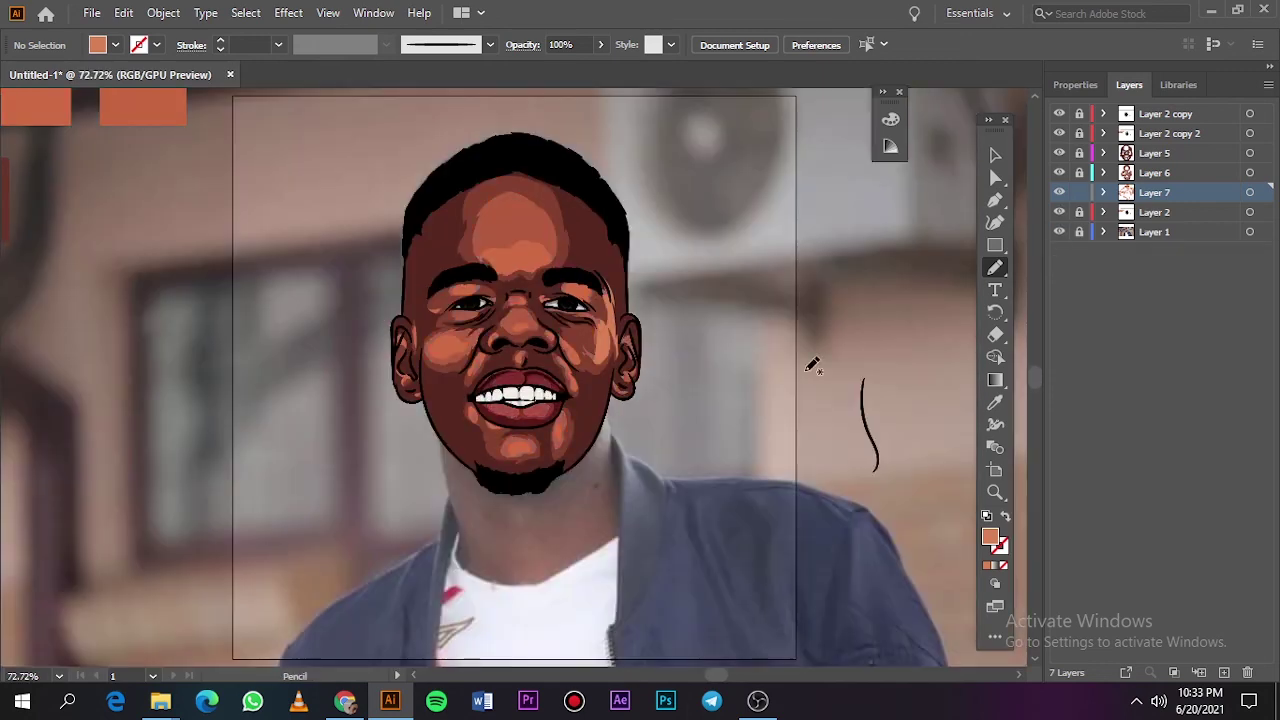
{"action": "scroll", "coordinate": [634, 371], "scroll_direction": "up", "scroll_amount": 6}
{"action": "mouse_move", "coordinate": [606, 366]}
{"action": "left_mouse_down"}
{"action": "mouse_move", "coordinate": [651, 543]}
{"action": "mouse_move", "coordinate": [602, 352]}
{"action": "left_mouse_up"}
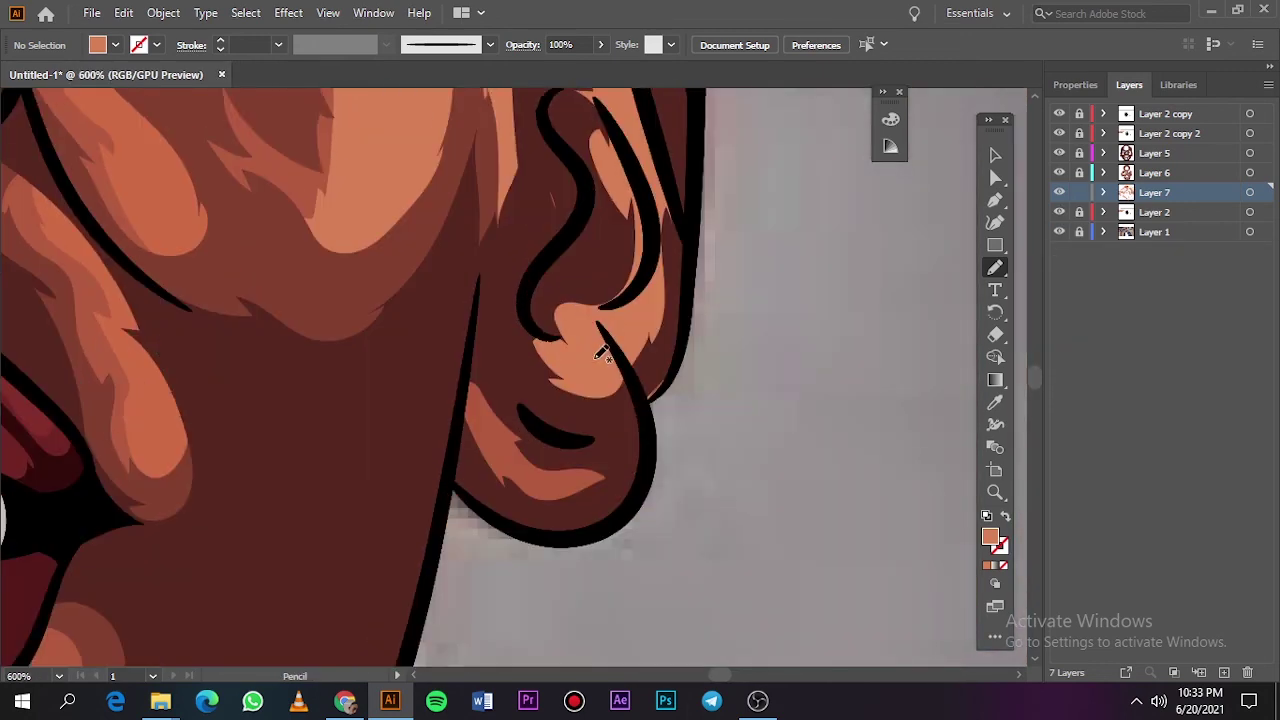
{"action": "scroll", "coordinate": [602, 352], "scroll_direction": "down", "scroll_amount": 1}
{"action": "scroll", "coordinate": [575, 330], "scroll_direction": "down", "scroll_amount": 3}
{"action": "scroll", "coordinate": [447, 269], "scroll_direction": "up", "scroll_amount": 5}
Draw a light highlight strand on the cheek and review the whole artboard without the photo.
{"action": "left_click_drag", "start_coordinate": [789, 343], "coordinate": [651, 262]}
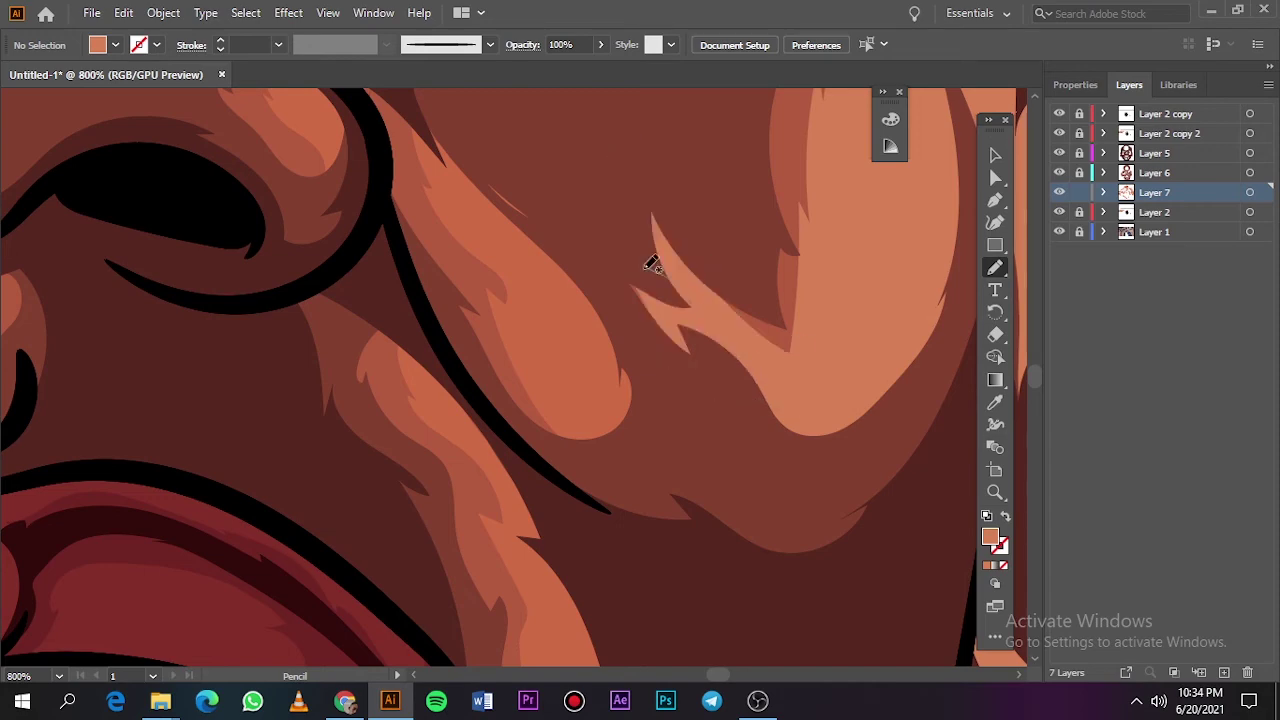
{"action": "left_click_drag", "start_coordinate": [530, 256], "coordinate": [577, 363]}
{"action": "scroll", "coordinate": [577, 363], "scroll_direction": "down", "scroll_amount": 3}
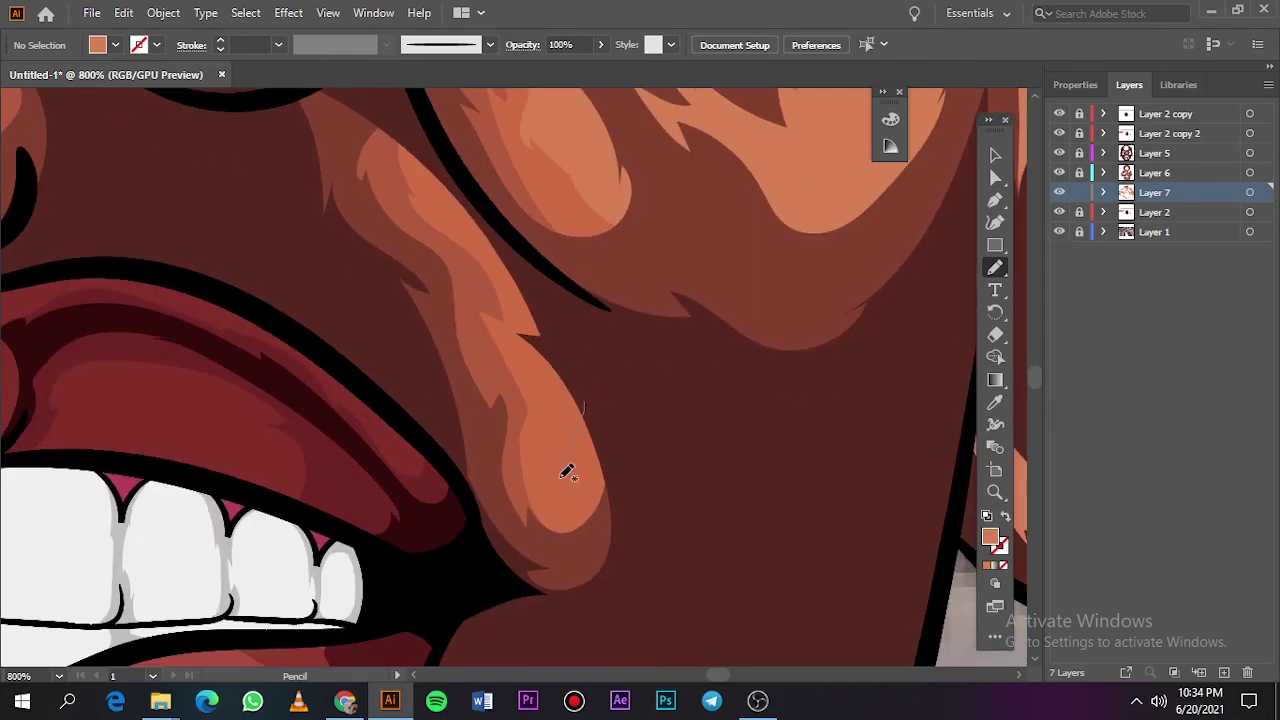
{"action": "key", "text": "ctrl+0"}
{"action": "left_click", "coordinate": [1059, 231]}
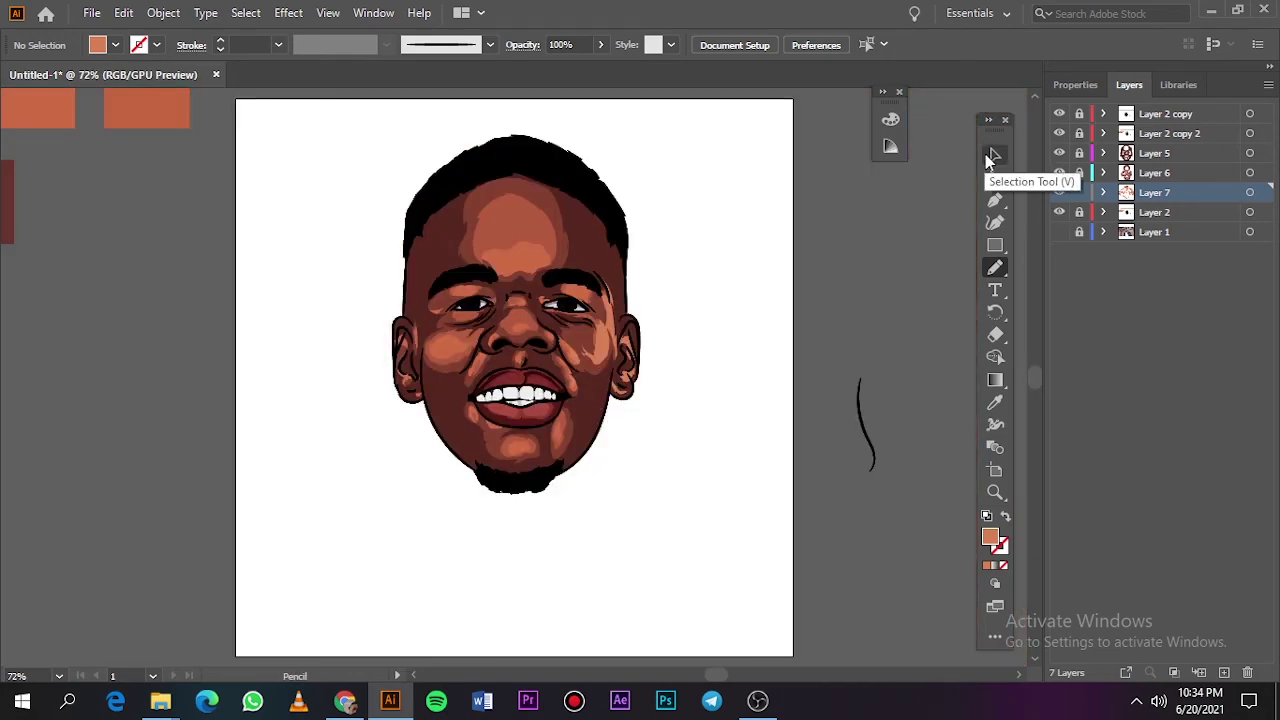
Sample the lip red and lighten it in the Color Picker.
{"action": "scroll", "coordinate": [520, 405], "scroll_direction": "up", "scroll_amount": 5}
{"action": "key", "text": "i"}
{"action": "left_click", "coordinate": [901, 486]}
{"action": "double_click", "coordinate": [990, 537]}
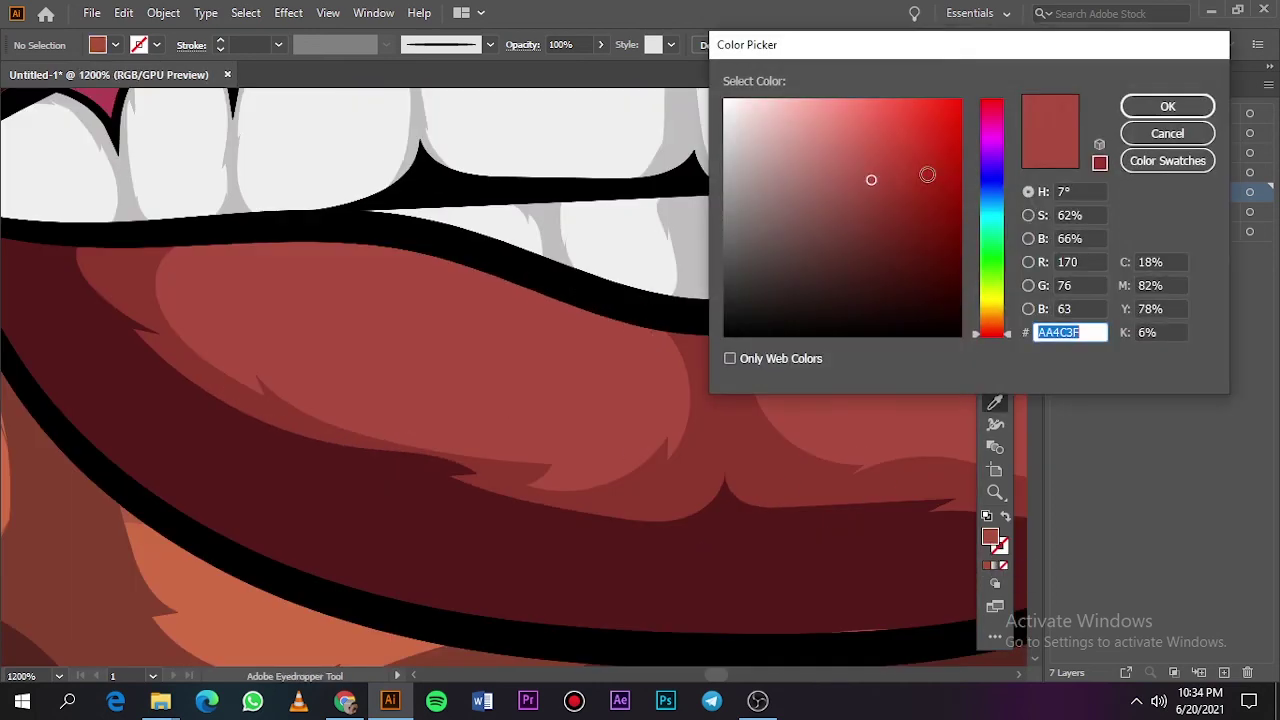
{"action": "left_click", "coordinate": [860, 146]}
{"action": "left_click", "coordinate": [1166, 106]}
Pencil lighter red highlights on the lower lip and upper lip.
{"action": "left_click", "coordinate": [1059, 212]}
{"action": "left_click", "coordinate": [1059, 231]}
{"action": "key", "text": "n"}
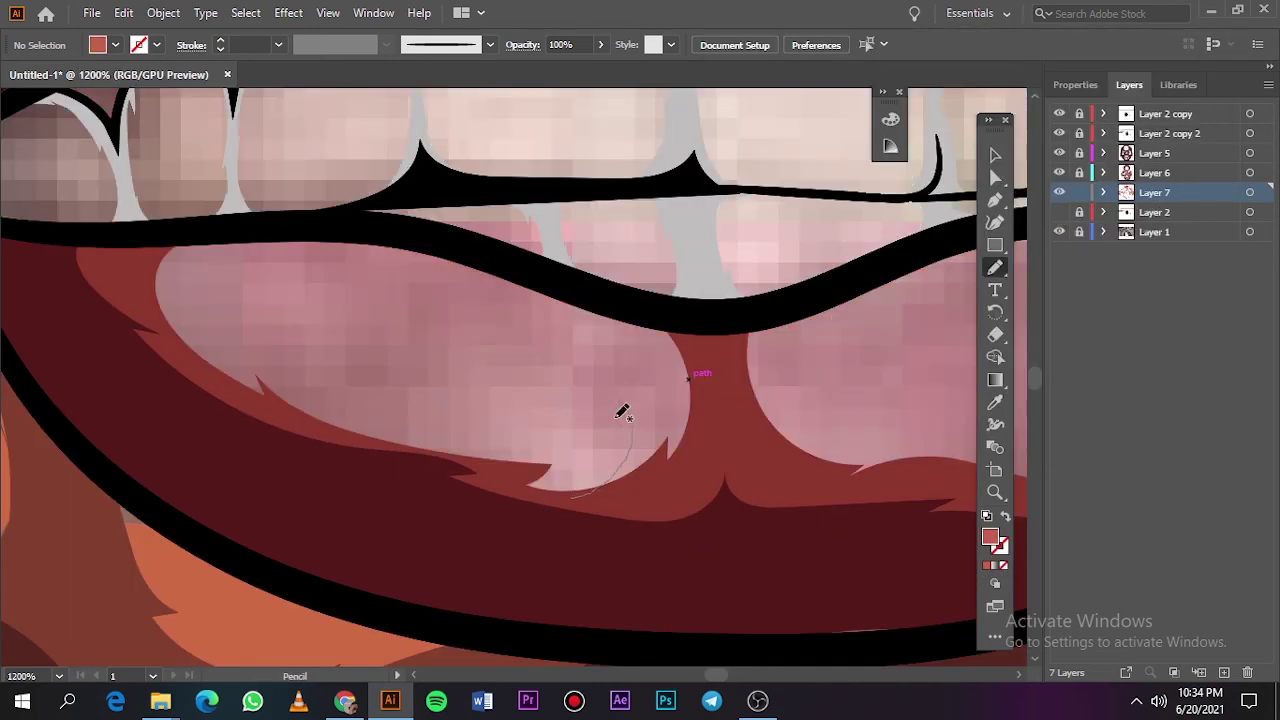
{"action": "mouse_move", "coordinate": [320, 467]}
{"action": "left_mouse_down"}
{"action": "mouse_move", "coordinate": [591, 486]}
{"action": "mouse_move", "coordinate": [745, 320]}
{"action": "left_mouse_up"}
{"action": "scroll", "coordinate": [591, 486], "scroll_direction": "right", "scroll_amount": 5}
{"action": "left_click_drag", "start_coordinate": [399, 426], "coordinate": [396, 432]}
{"action": "key", "text": "ctrl+0"}
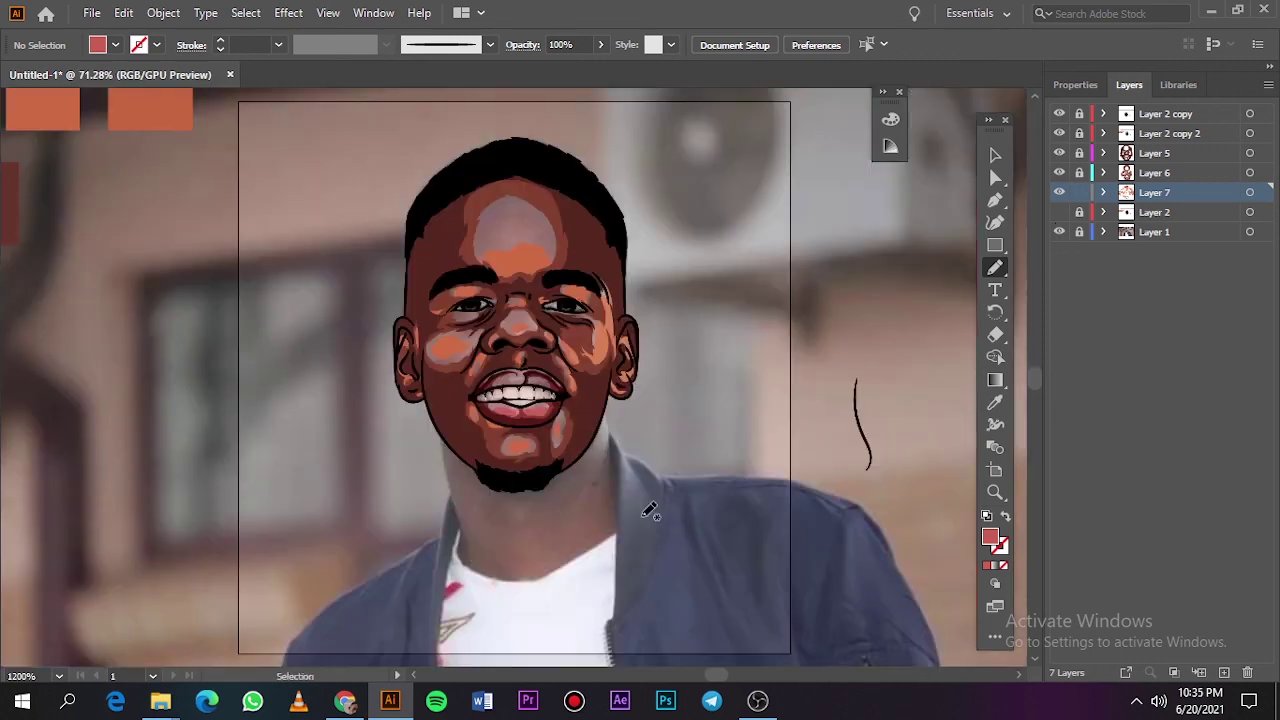
{"action": "scroll", "coordinate": [565, 372], "scroll_direction": "up", "scroll_amount": 5}
Resample the dark lip red, adjust it, and pencil lighter red shapes across the upper lip.
{"action": "key", "text": "i"}
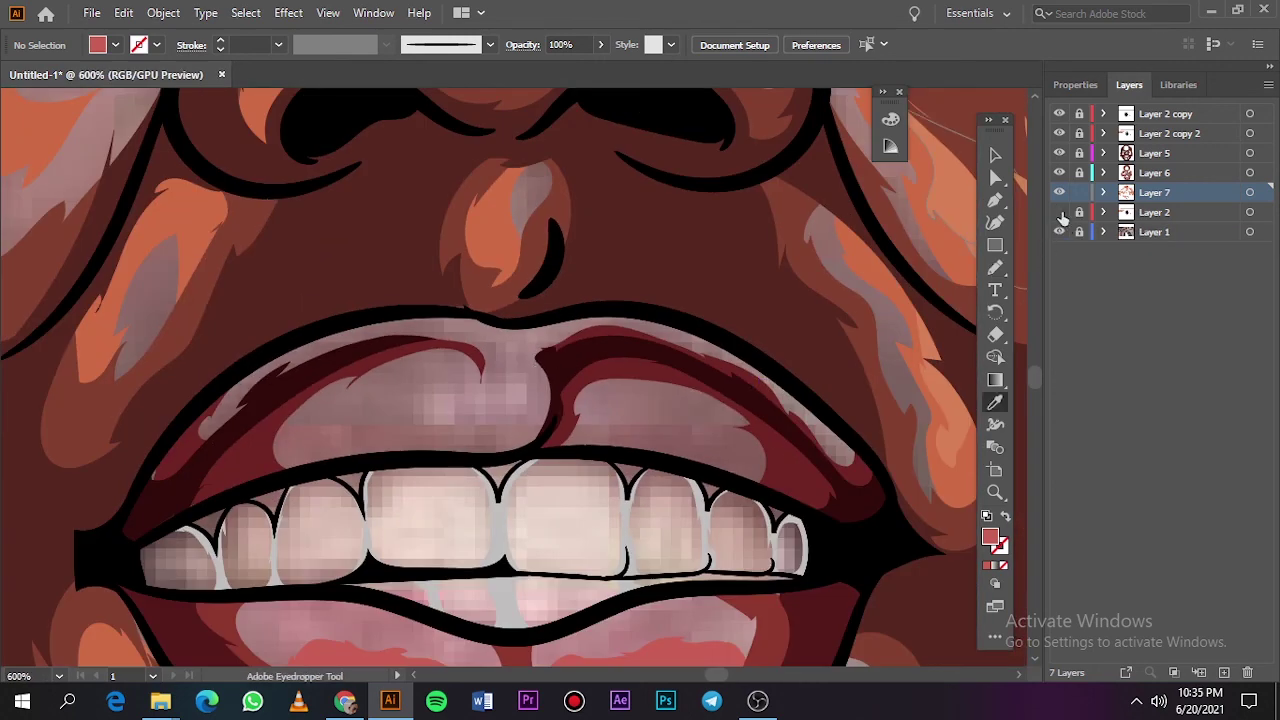
{"action": "left_click", "coordinate": [1059, 231]}
{"action": "left_click", "coordinate": [620, 400]}
{"action": "double_click", "coordinate": [990, 537]}
{"action": "left_click", "coordinate": [1145, 112]}
{"action": "key", "text": "n"}
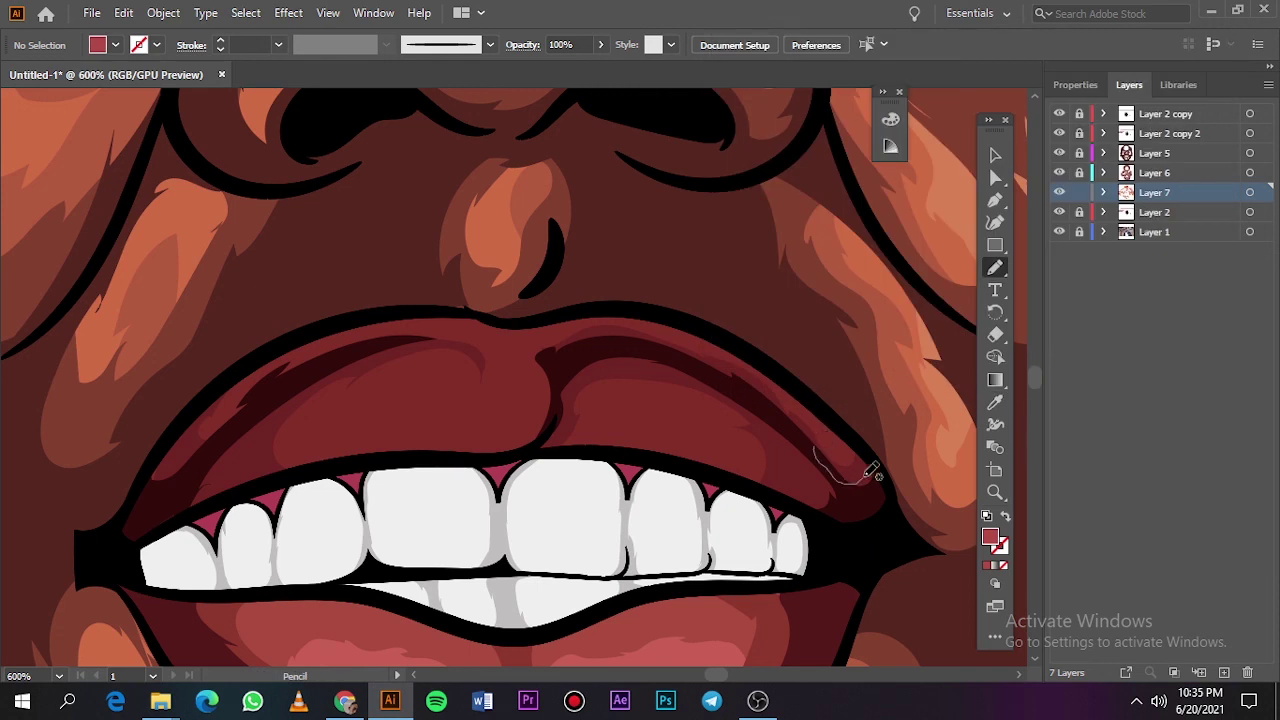
{"action": "mouse_move", "coordinate": [871, 471]}
{"action": "left_mouse_down"}
{"action": "mouse_move", "coordinate": [629, 306]}
{"action": "mouse_move", "coordinate": [545, 345]}
{"action": "mouse_move", "coordinate": [457, 306]}
{"action": "left_mouse_up"}
{"action": "left_click", "coordinate": [1059, 231]}
{"action": "left_click_drag", "start_coordinate": [340, 330], "coordinate": [466, 412]}
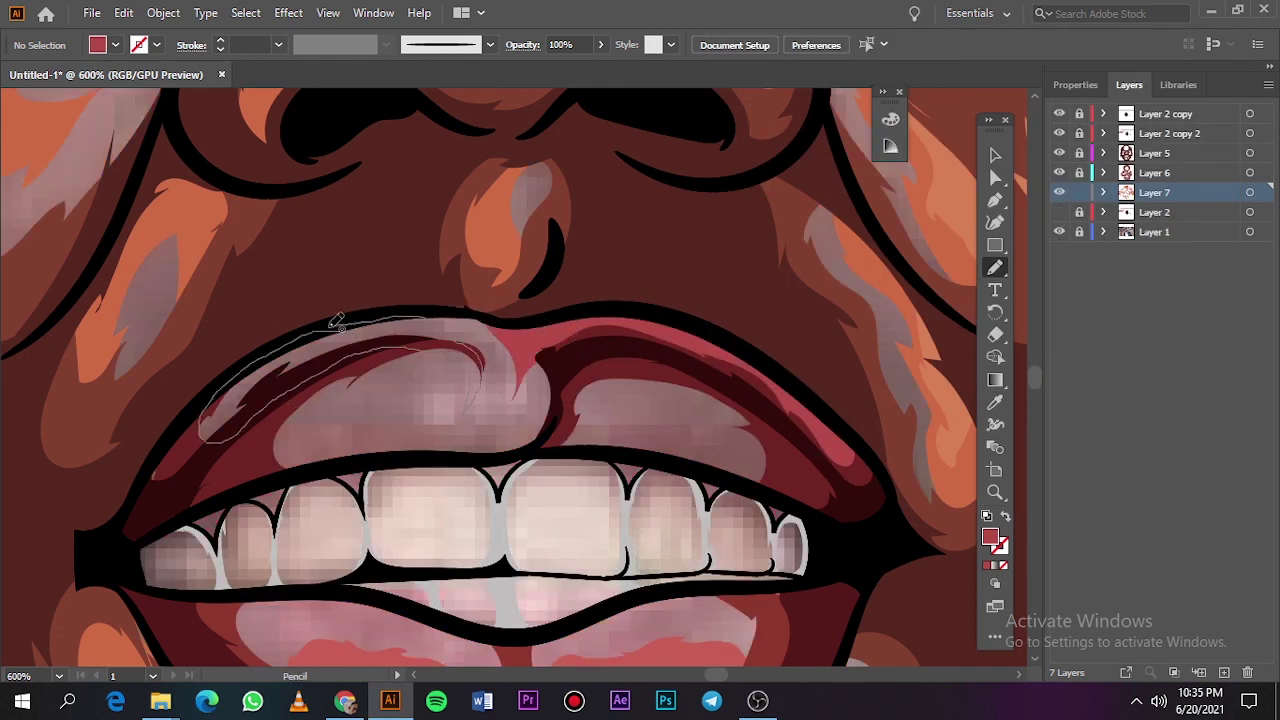
{"action": "left_click_drag", "start_coordinate": [337, 320], "coordinate": [345, 322]}
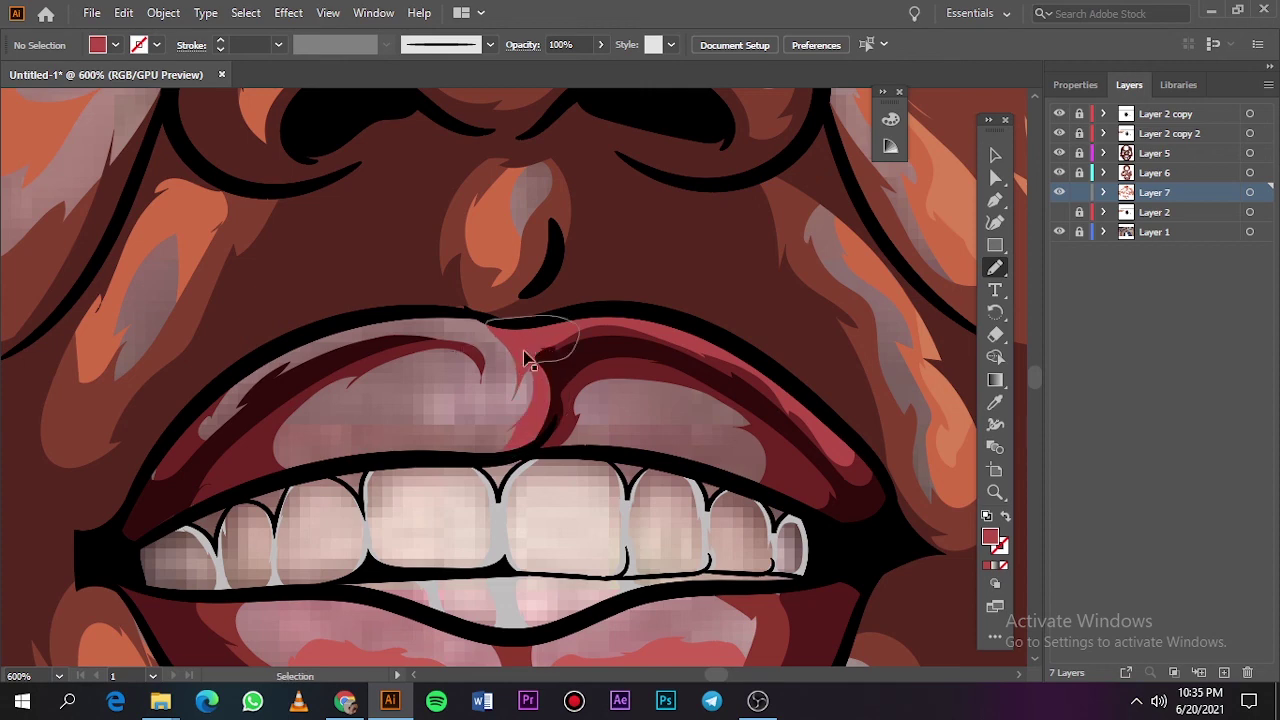
Sample the eye's black and set a dark grey fill.
{"action": "key", "text": "ctrl+0"}
{"action": "left_click", "coordinate": [1059, 212]}
{"action": "left_click", "coordinate": [1059, 231]}
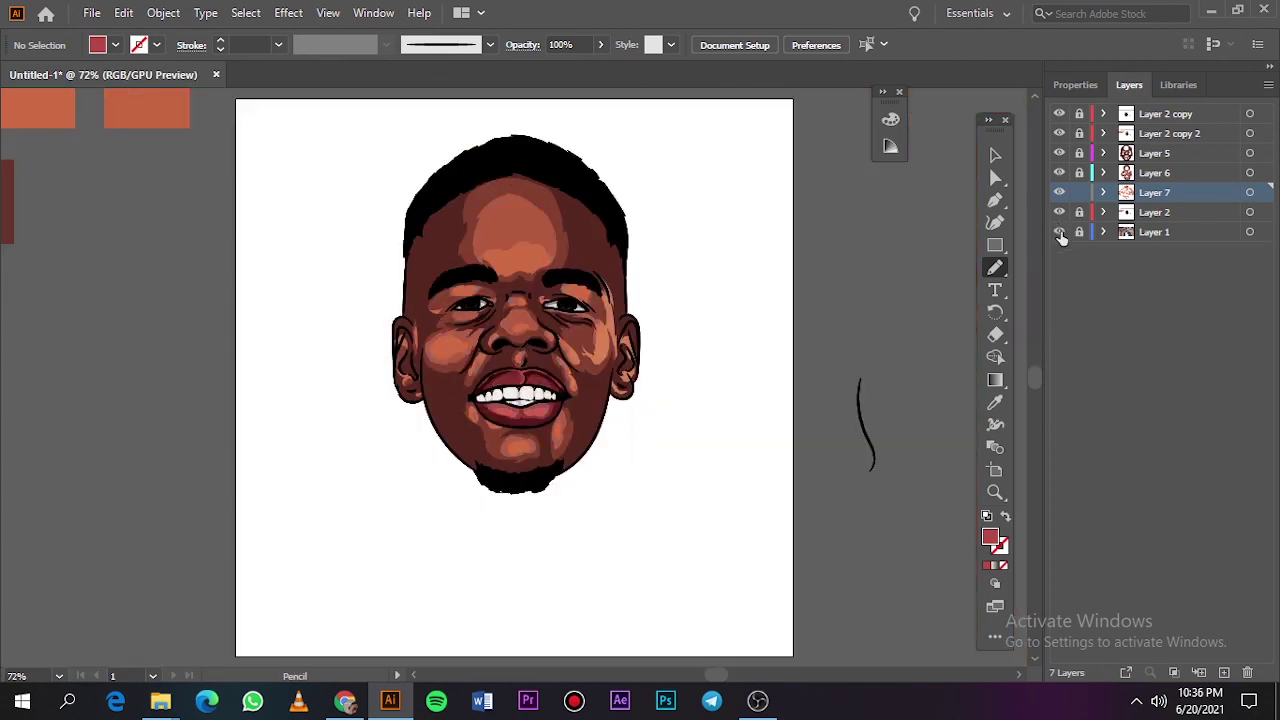
{"action": "left_click", "coordinate": [1059, 231]}
{"action": "scroll", "coordinate": [786, 363], "scroll_direction": "up", "scroll_amount": 5}
{"action": "scroll", "coordinate": [835, 476], "scroll_direction": "up", "scroll_amount": 3}
{"action": "key", "text": "i"}
{"action": "left_click", "coordinate": [835, 476]}
{"action": "double_click", "coordinate": [990, 537]}
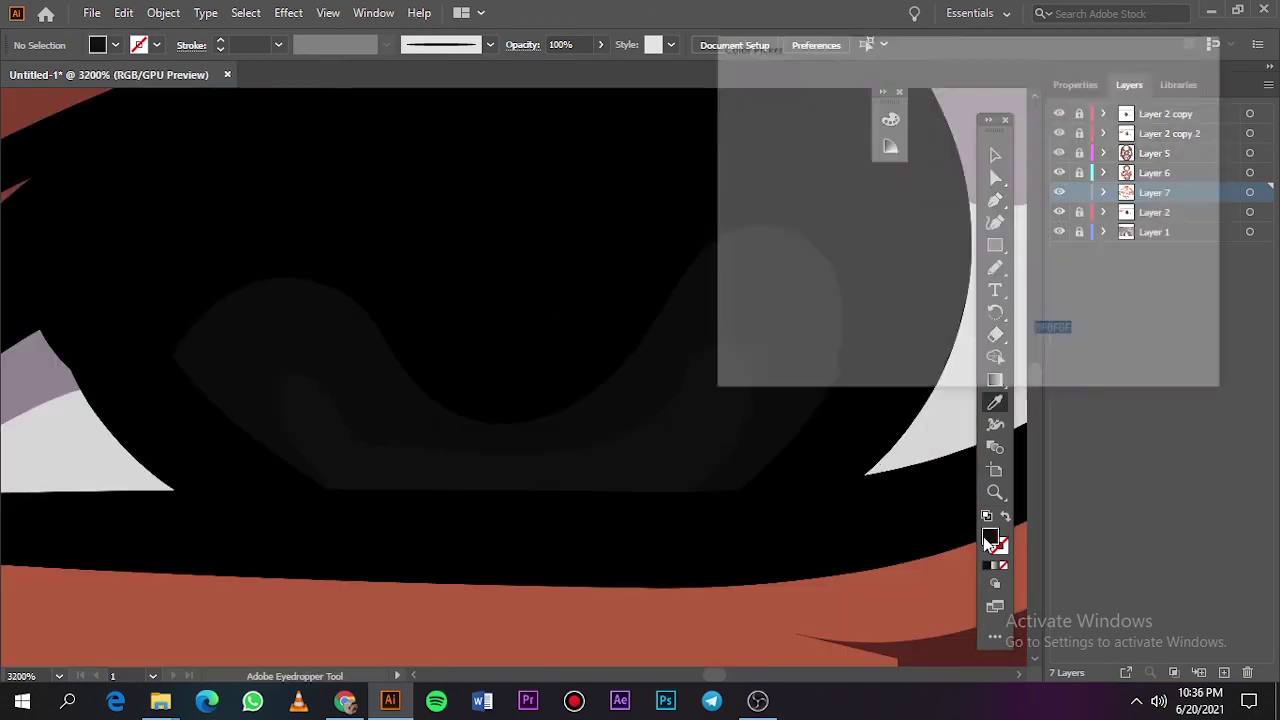
{"action": "left_click", "coordinate": [1166, 107]}
Pencil two subtle dark grey glint shapes inside the iris, then add a new layer.
{"action": "left_click", "coordinate": [995, 267]}
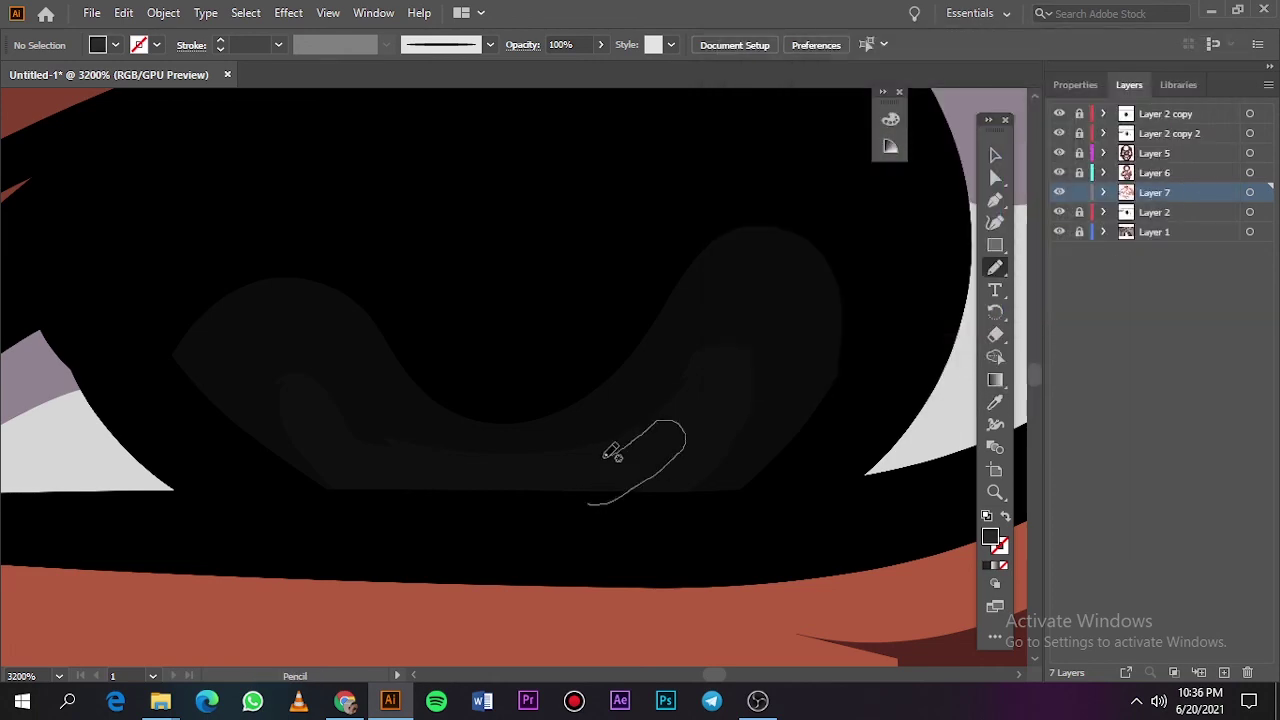
{"action": "left_click_drag", "start_coordinate": [607, 453], "coordinate": [370, 452]}
{"action": "scroll", "coordinate": [586, 494], "scroll_direction": "down", "scroll_amount": 5}
{"action": "scroll", "coordinate": [614, 480], "scroll_direction": "up", "scroll_amount": 4}
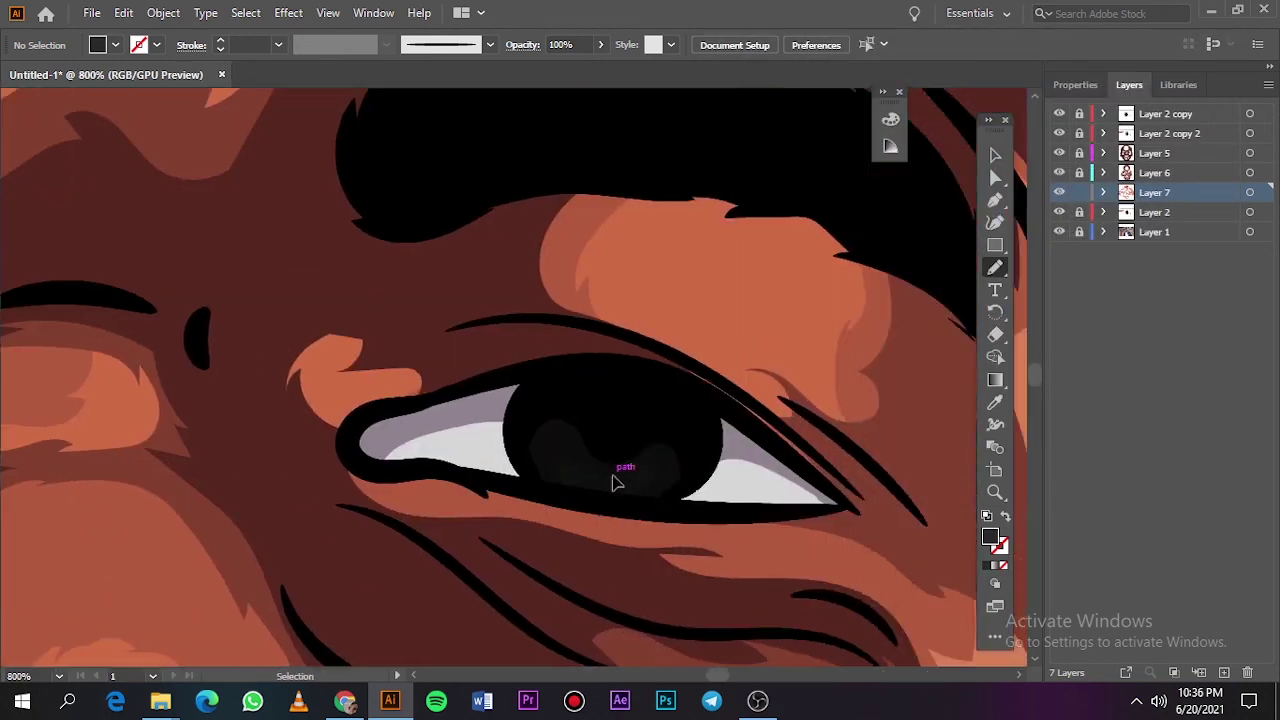
{"action": "scroll", "coordinate": [586, 600], "scroll_direction": "up", "scroll_amount": 3}
{"action": "left_click_drag", "start_coordinate": [593, 642], "coordinate": [723, 483]}
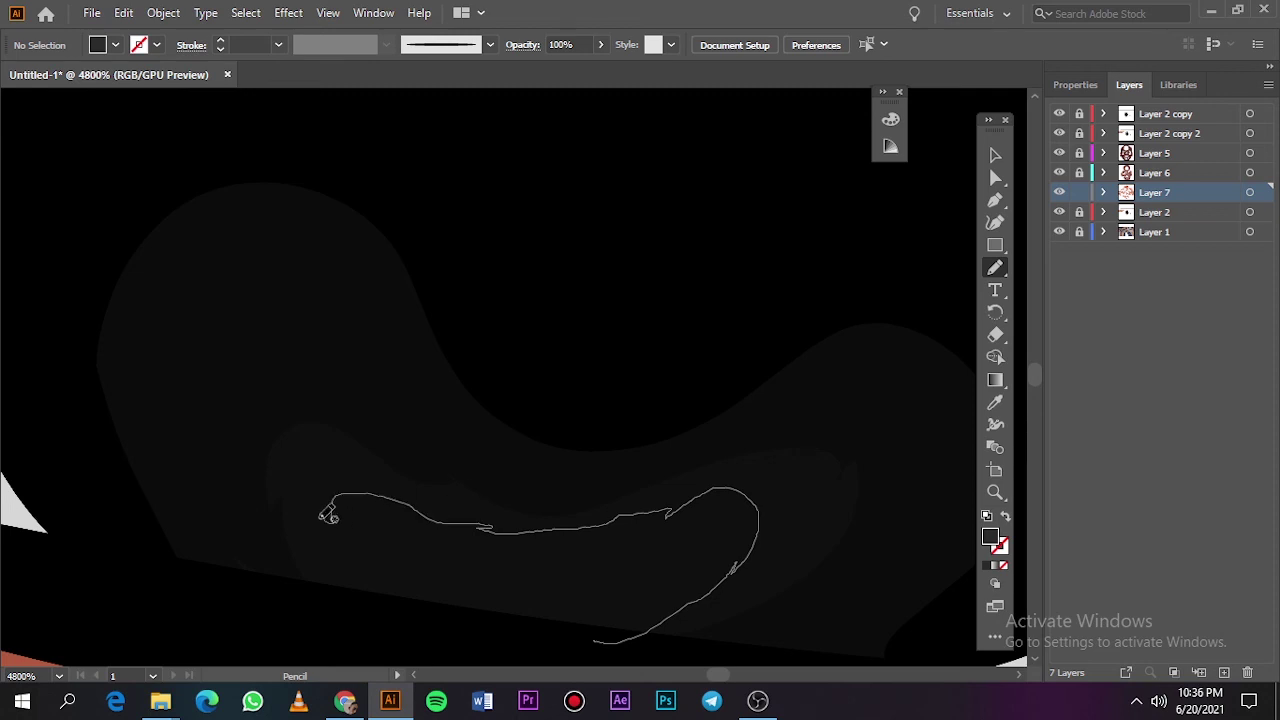
{"action": "key", "text": "ctrl+0"}
{"action": "left_click", "coordinate": [1060, 231]}
{"action": "key", "text": "ctrl+l"}
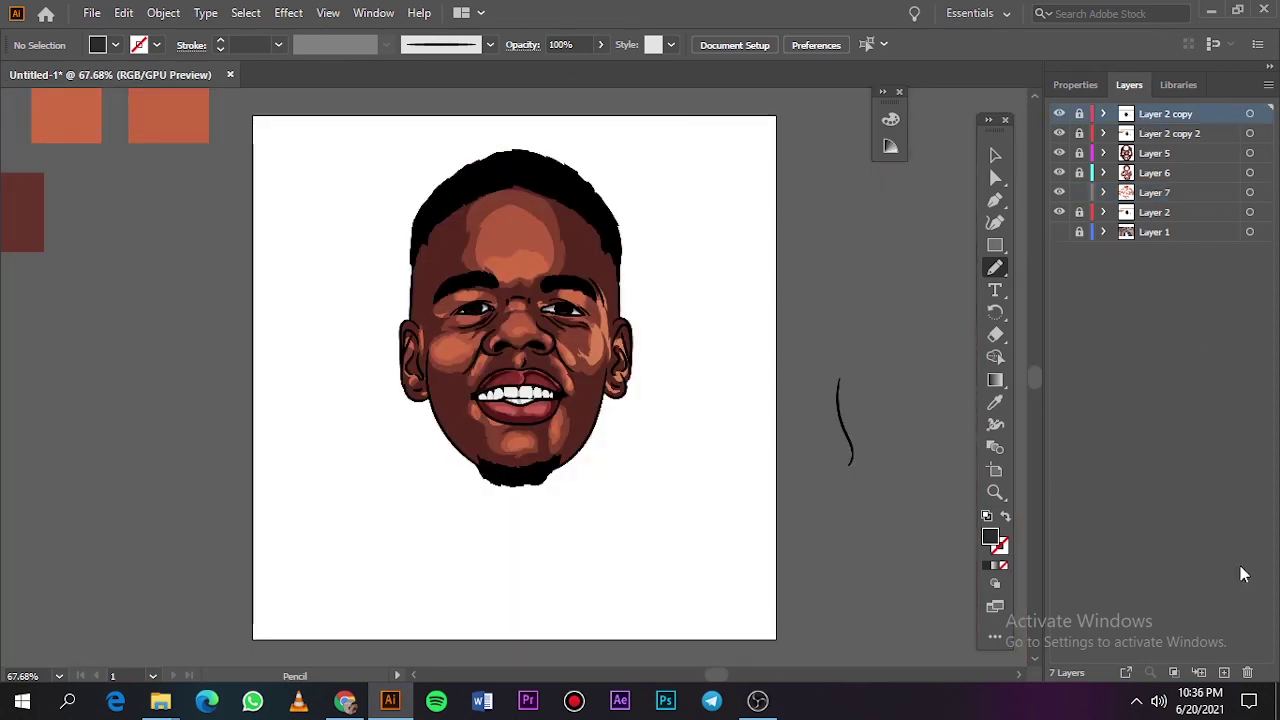
{"action": "scroll", "coordinate": [464, 311], "scroll_direction": "up", "scroll_amount": 3}
Switch to the Paintbrush with the 5 pt. Round brush.
{"action": "scroll", "coordinate": [464, 311], "scroll_direction": "up", "scroll_amount": 2}
{"action": "key", "text": "b"}
{"action": "left_click", "coordinate": [489, 44]}
{"action": "left_click", "coordinate": [324, 85]}
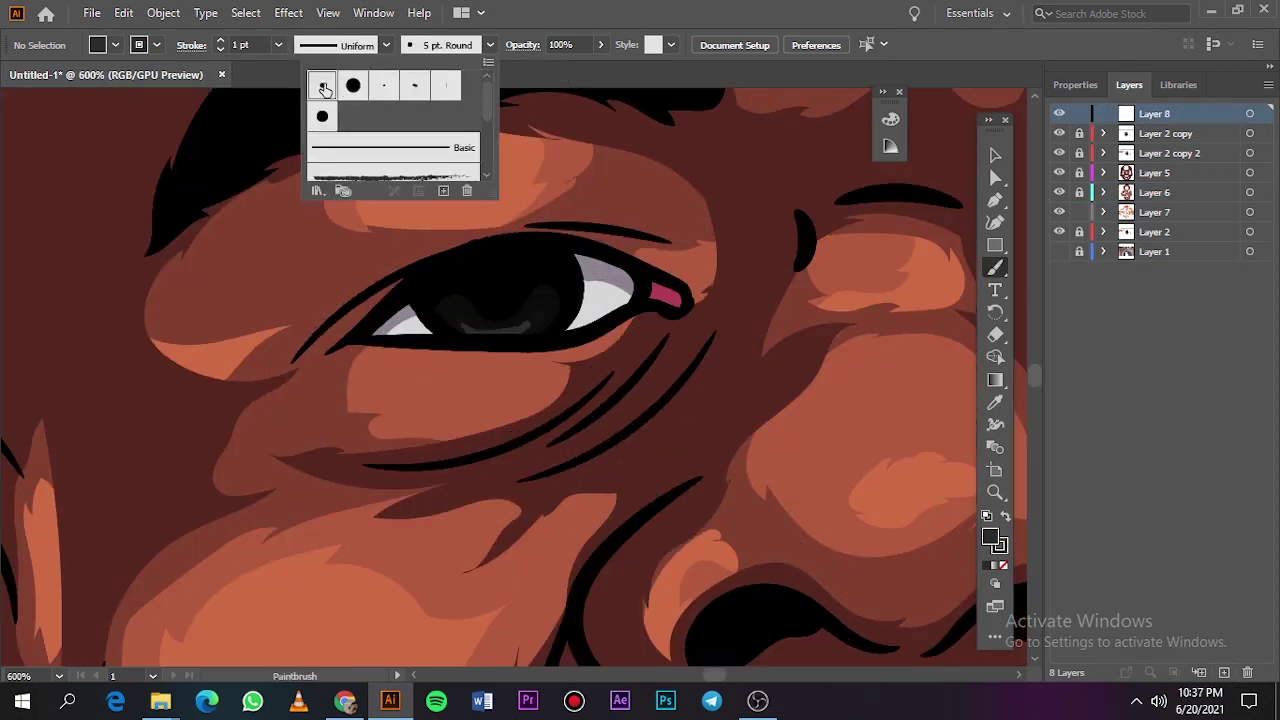
{"action": "left_click", "coordinate": [278, 44]}
{"action": "left_click", "coordinate": [300, 106]}
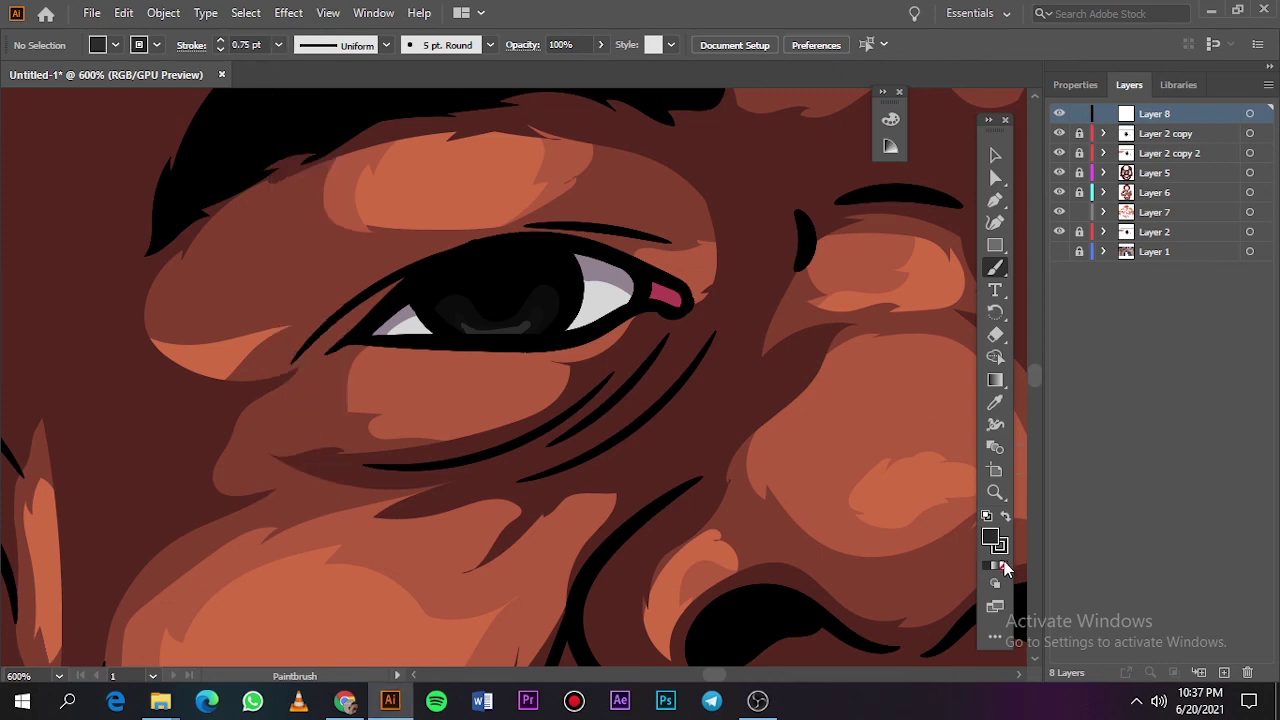
Set both fill and stroke colour to white.
{"action": "double_click", "coordinate": [990, 538]}
{"action": "key", "text": "Return"}
{"action": "key", "text": "d"}
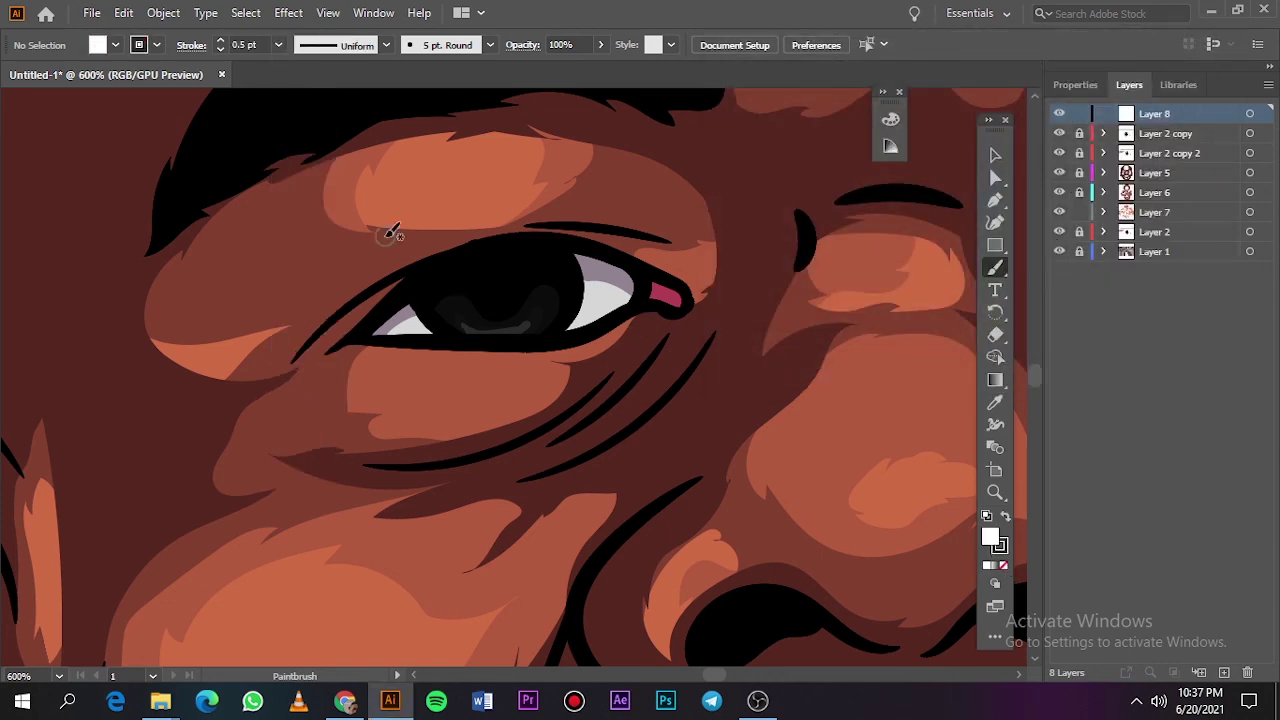
{"action": "double_click", "coordinate": [1000, 547]}
{"action": "key", "text": "Return"}
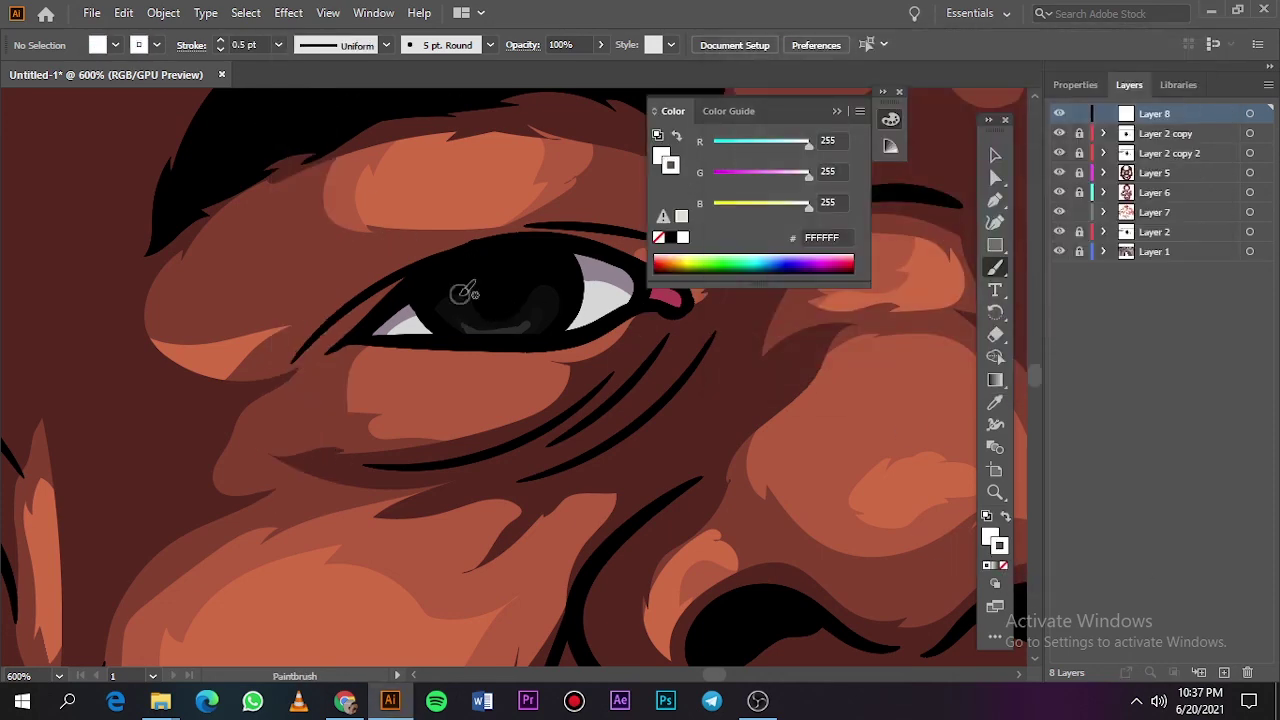
Set the brush stroke weight to 0.5 pt and fit the artboard in view.
{"action": "left_click", "coordinate": [278, 44]}
{"action": "left_click", "coordinate": [300, 62]}
{"action": "scroll", "coordinate": [406, 400], "scroll_direction": "down", "scroll_amount": 5}
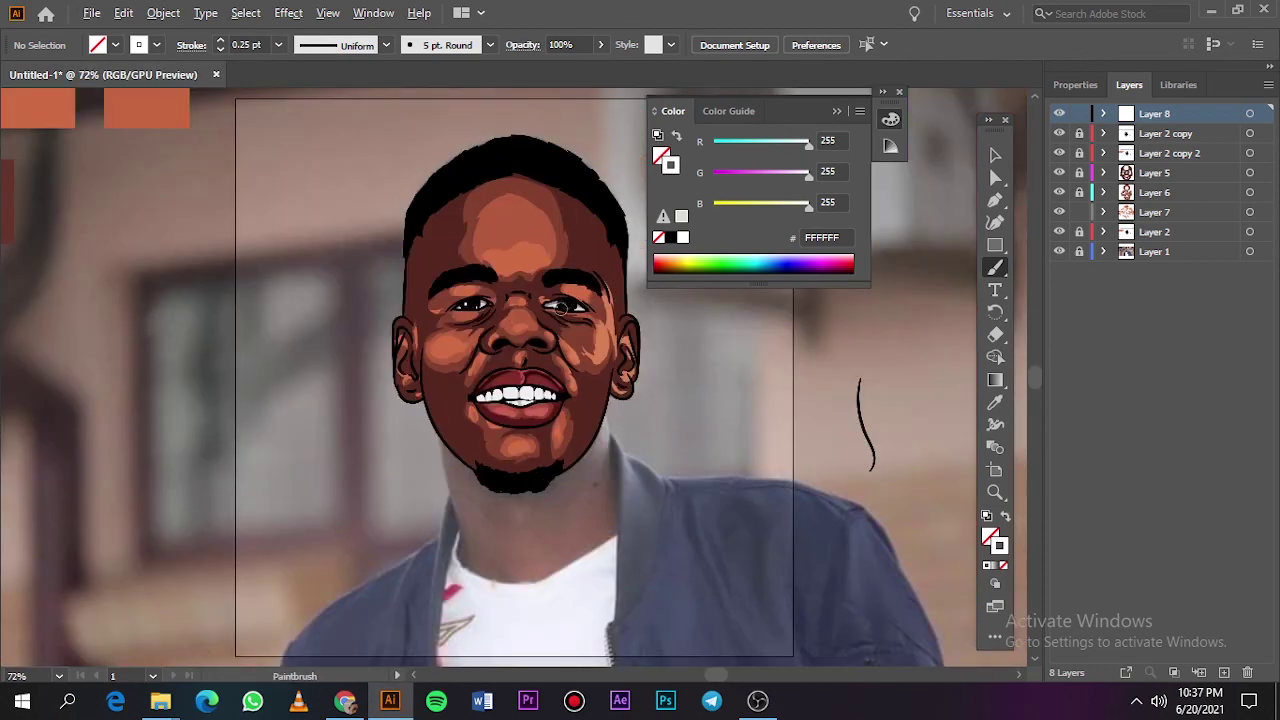
{"action": "scroll", "coordinate": [610, 315], "scroll_direction": "up", "scroll_amount": 8}
{"action": "left_click", "coordinate": [278, 44]}
{"action": "left_click", "coordinate": [300, 80]}
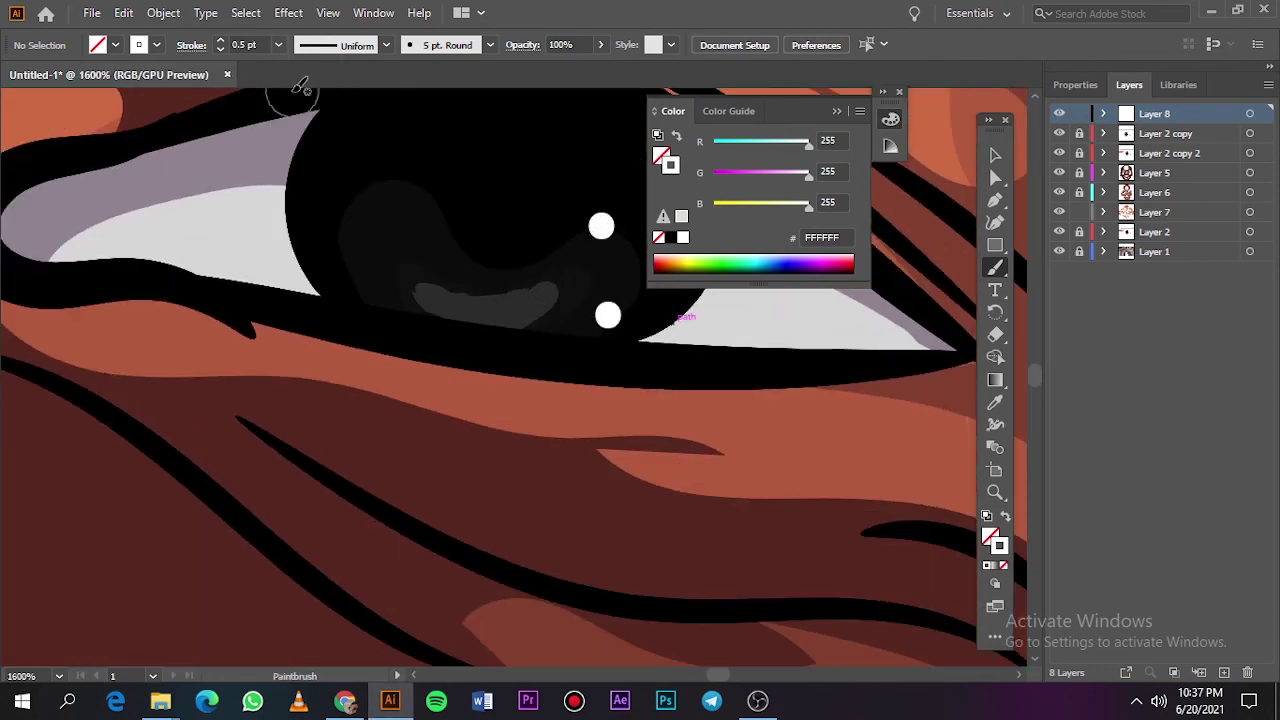
{"action": "key", "text": "v"}
{"action": "key", "text": "ctrl+0"}
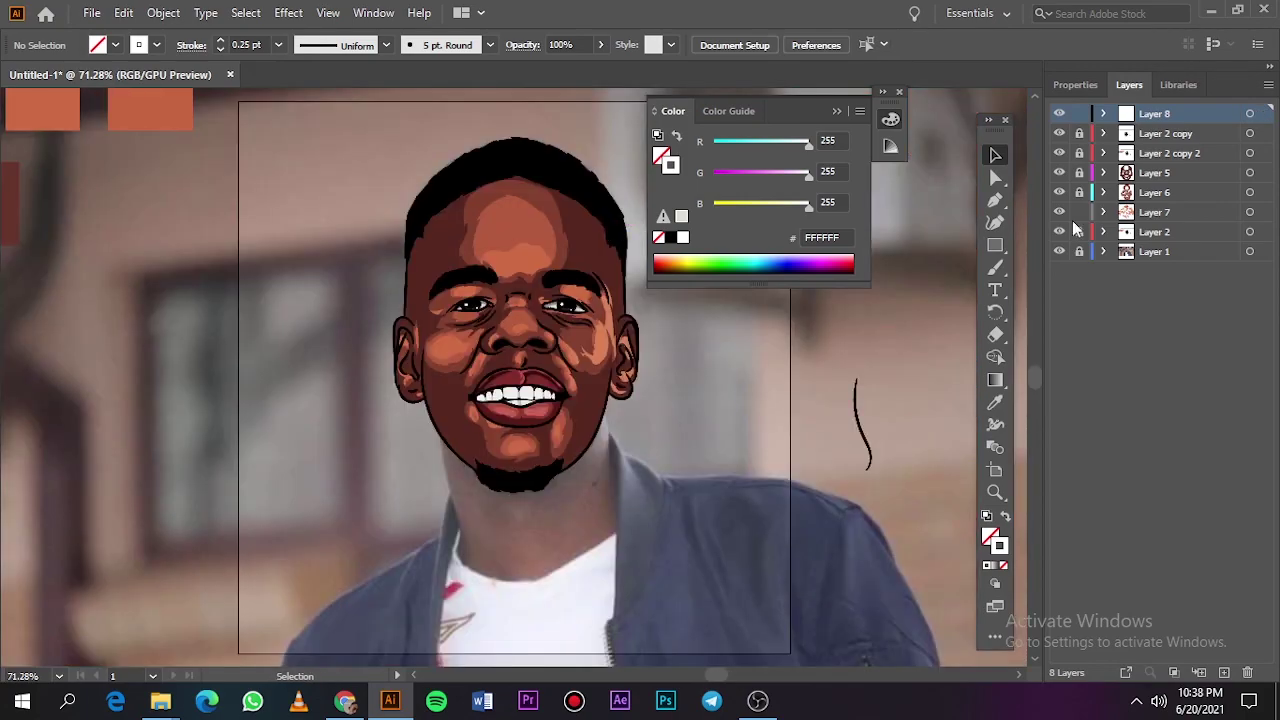